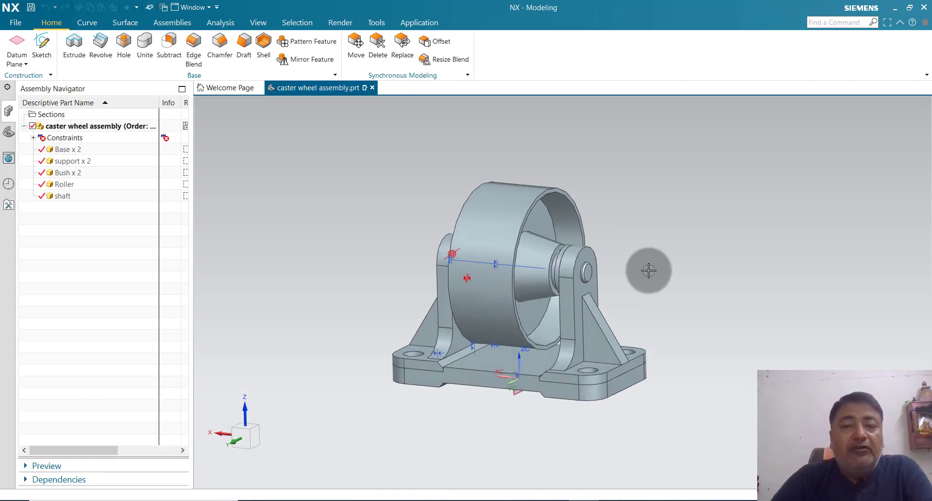
- Close the caster wheel assembly together with its components without saving the changes
middle_drag(649, 270, 649, 272)
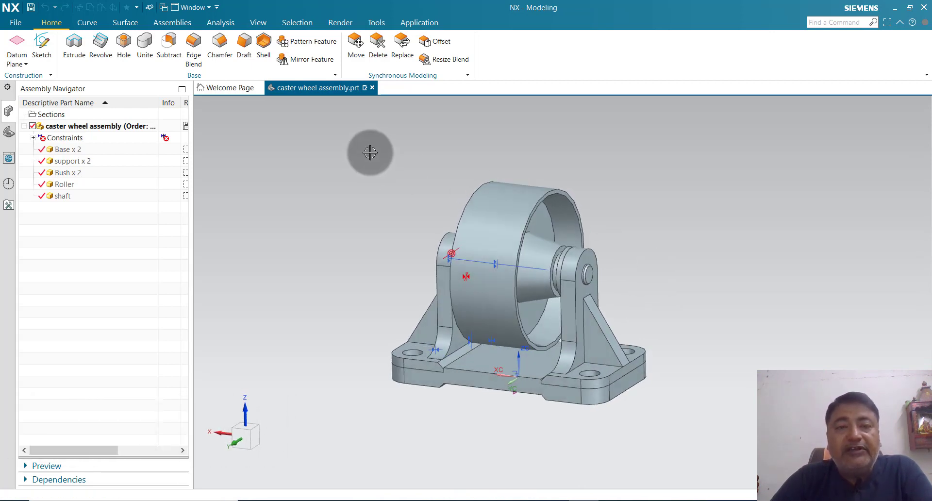
click(373, 88)
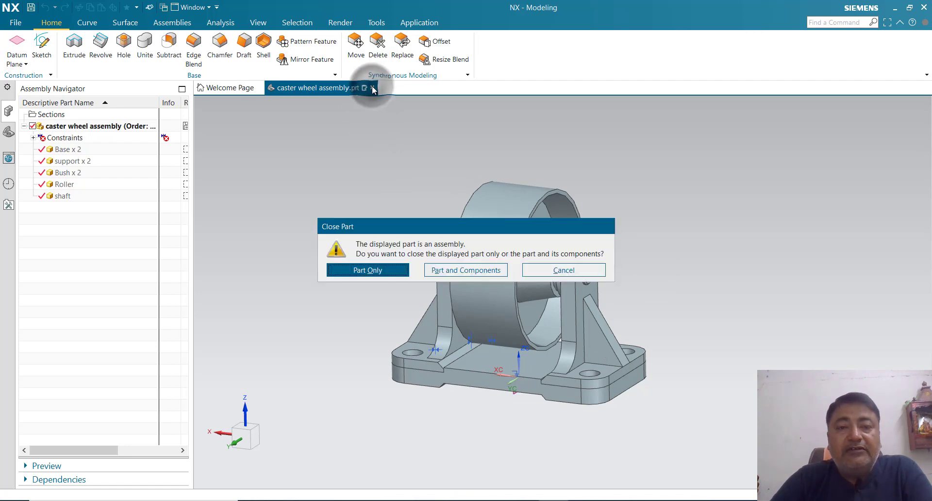
click(476, 272)
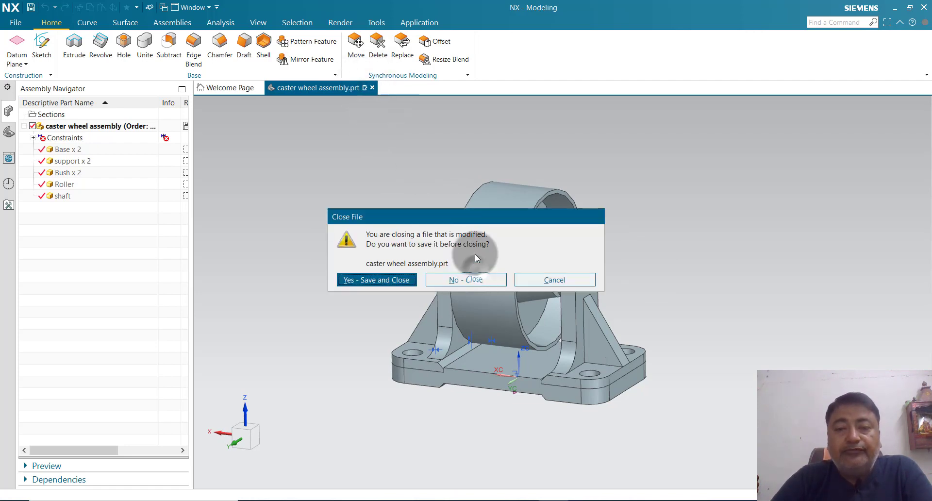
click(459, 281)
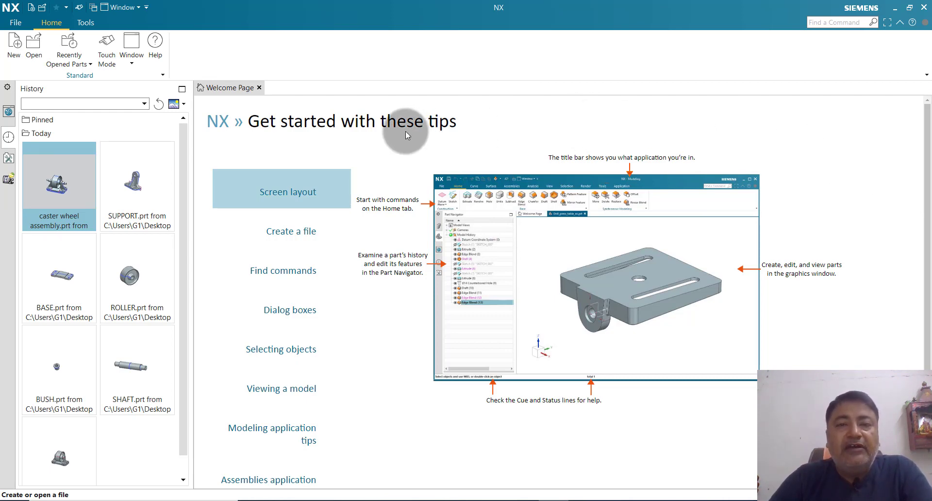
- Create a new part file model1.prt in millimetres from the Model template
click(14, 46)
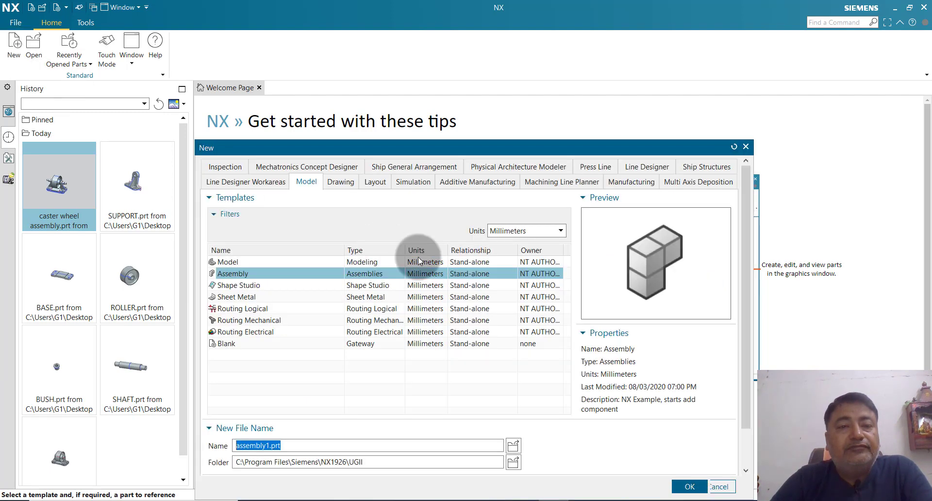
drag(463, 147, 474, 71)
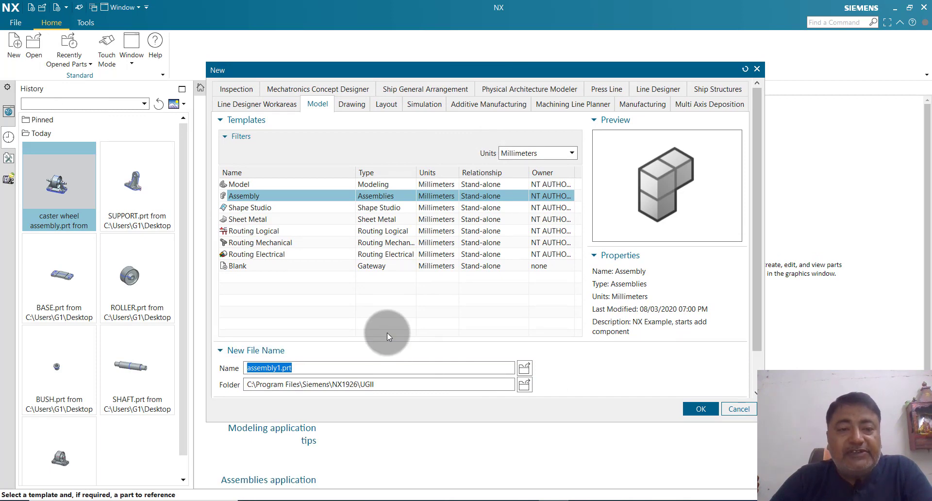
click(394, 184)
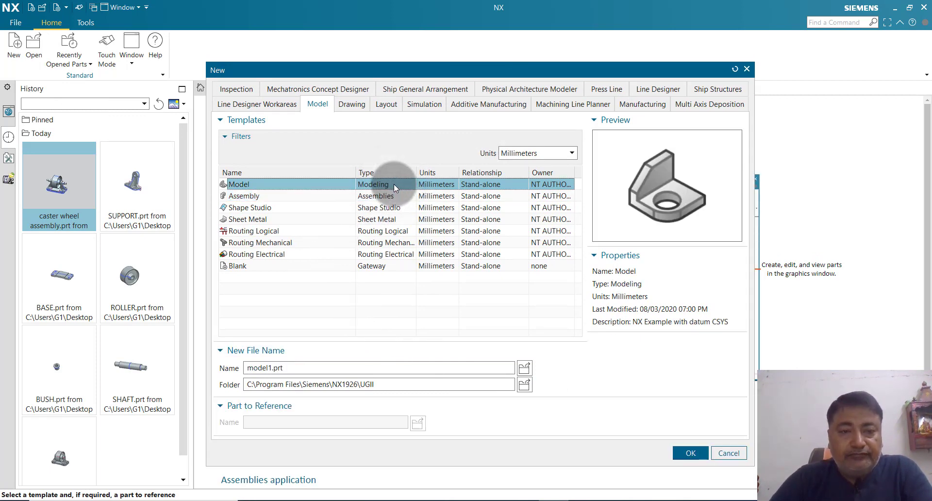
click(690, 453)
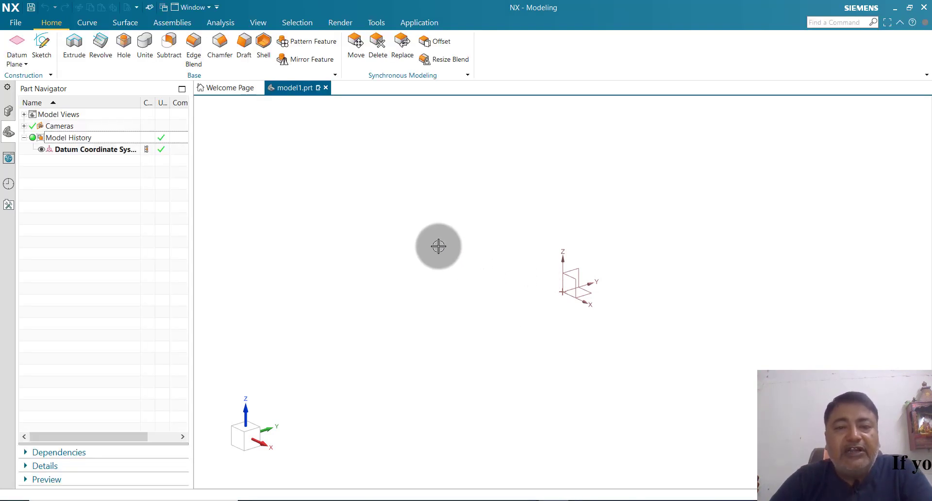
- Start a sketch on the XY plane, using the work part origin and a horizontal reference
scroll(557, 331, down, 2)
scroll(617, 304, up, 2)
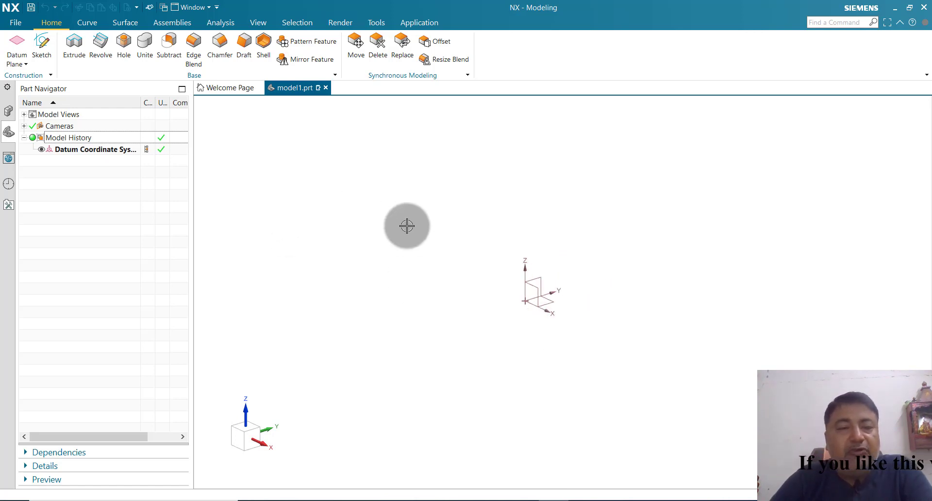
click(41, 53)
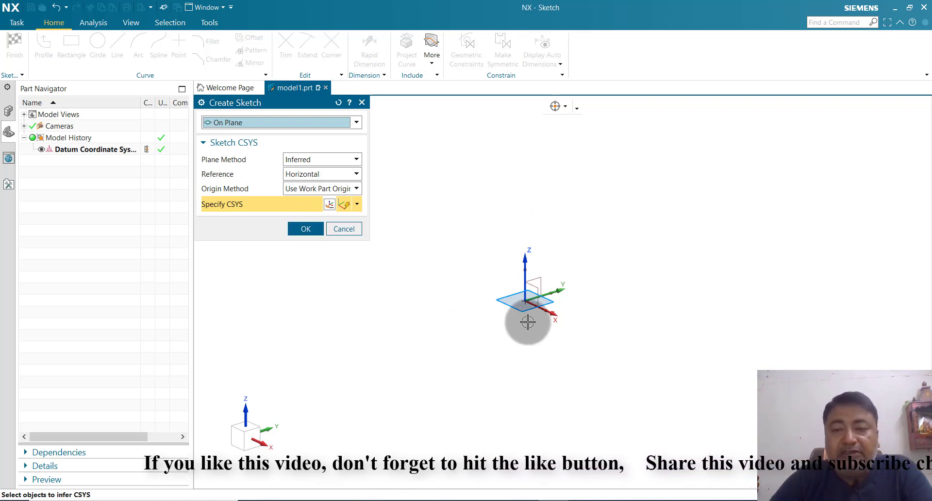
click(305, 229)
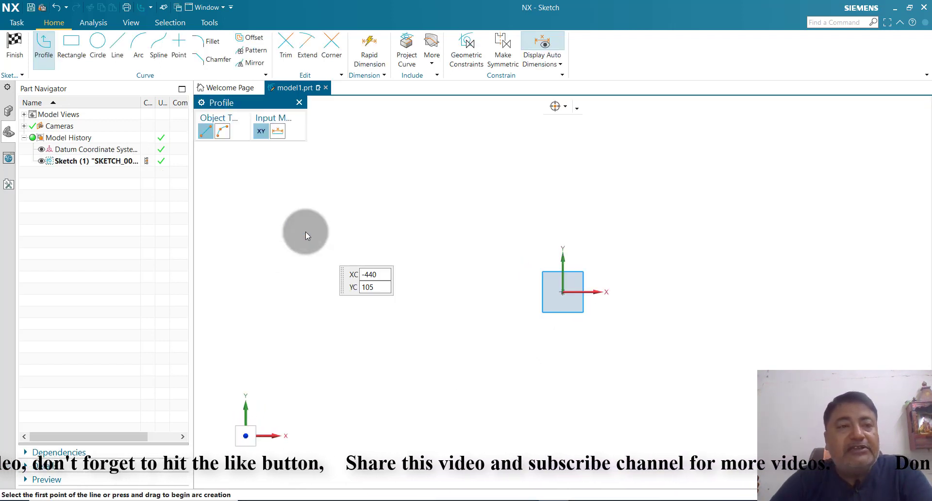
- Sketch a rectangle from its centre at the origin, about 670 mm wide and 313 mm high
click(70, 49)
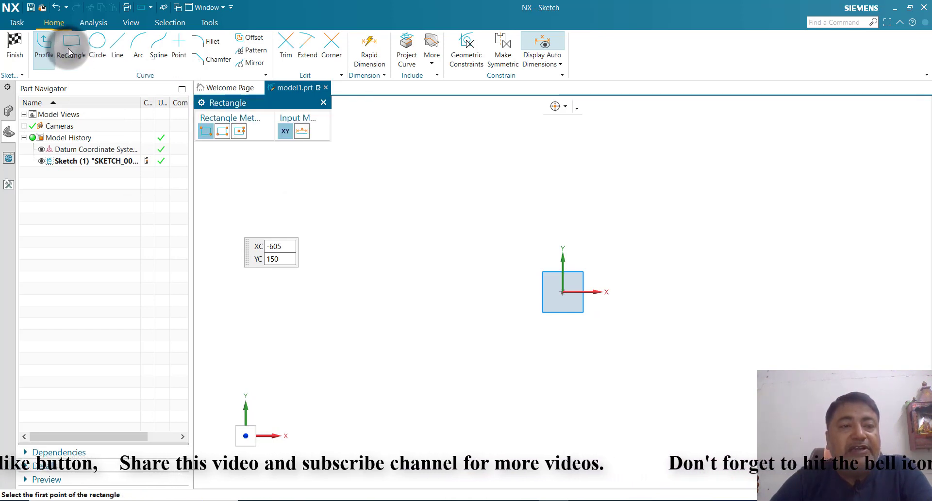
click(240, 131)
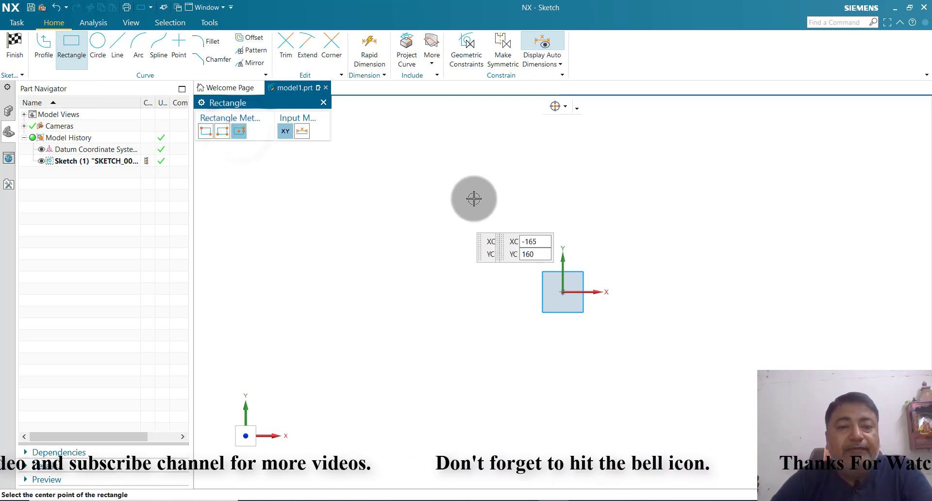
click(562, 291)
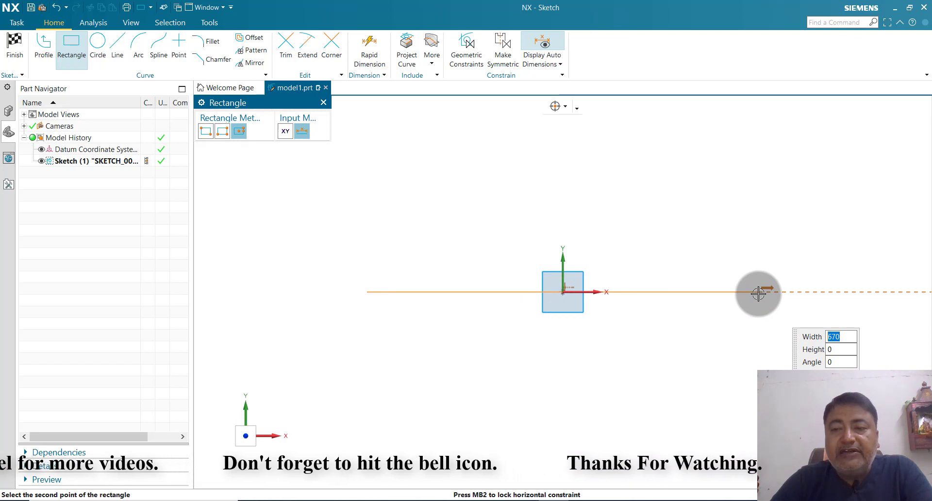
click(758, 293)
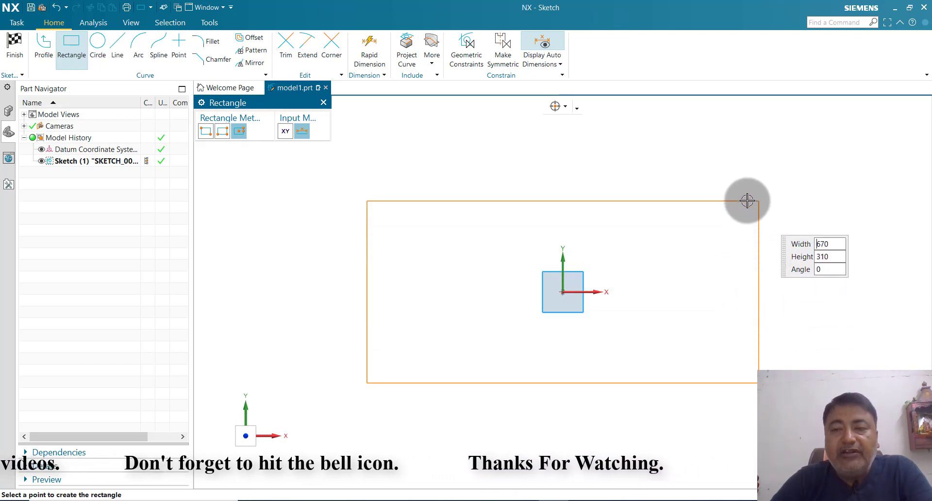
click(748, 200)
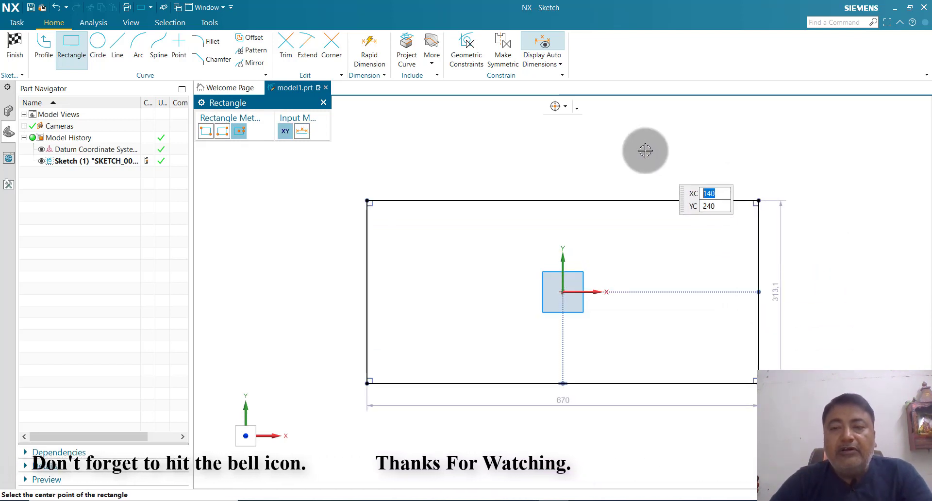
key(Escape)
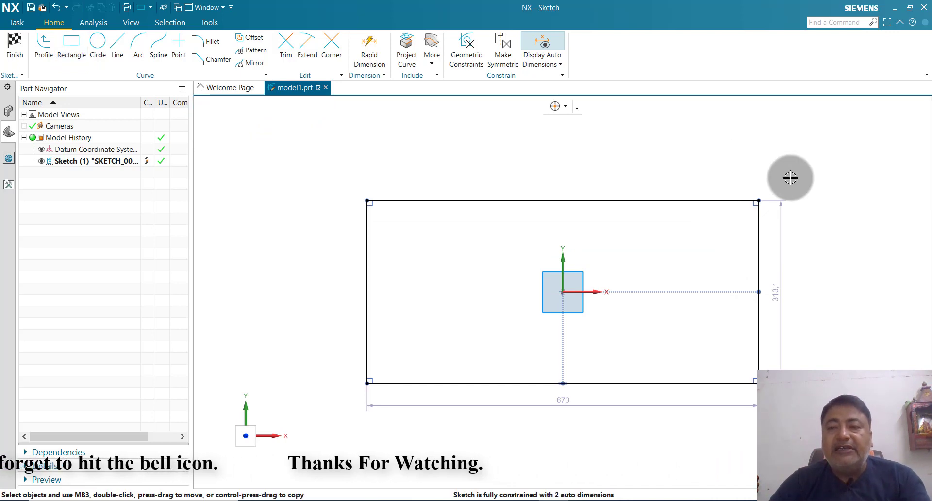
- Set the rectangle's height to 80 mm and its width to 152 mm
click(778, 291)
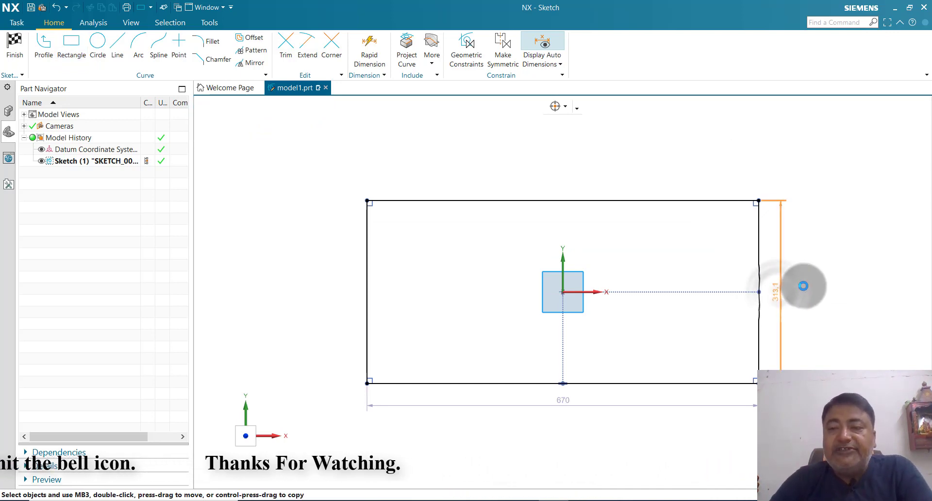
double_click(803, 286)
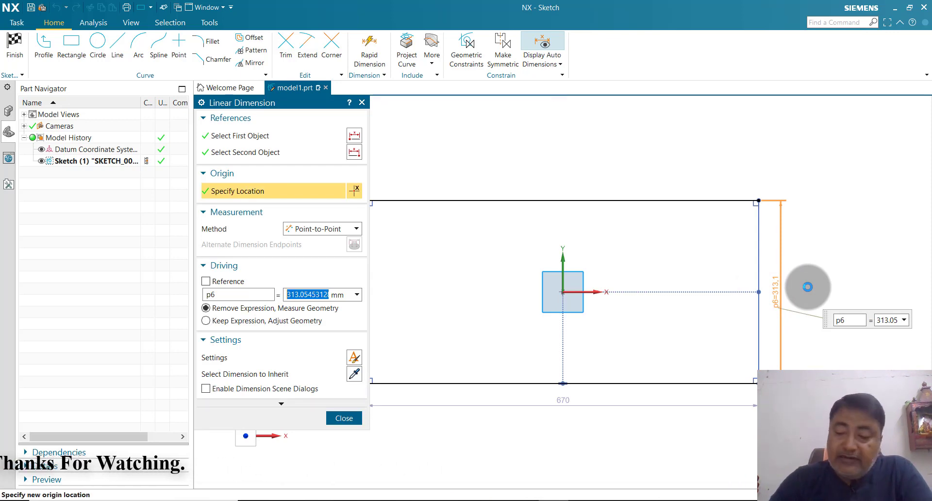
text(80)
key(Return)
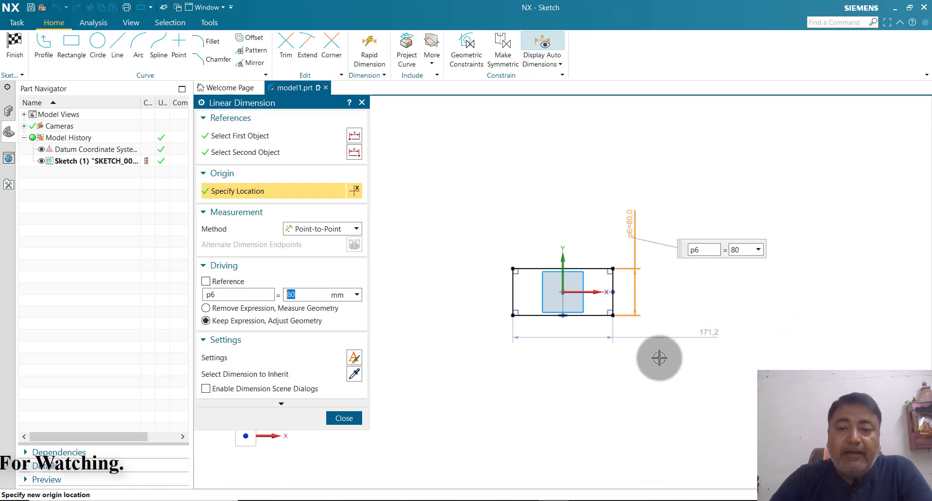
click(710, 334)
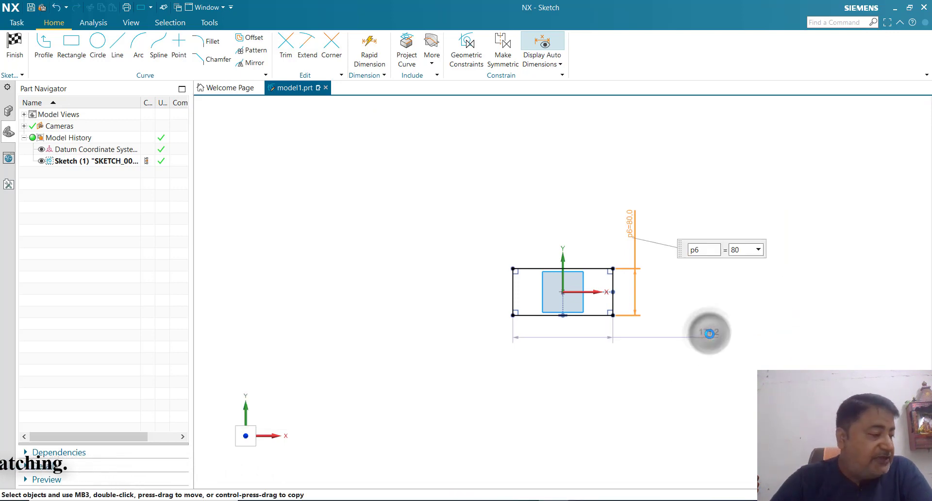
double_click(710, 334)
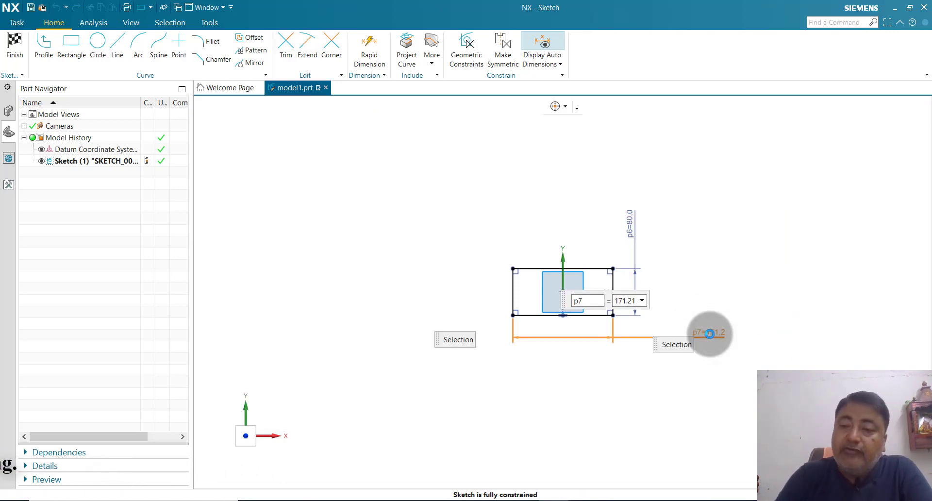
text(152)
key(Return)
scroll(576, 308, up, 3)
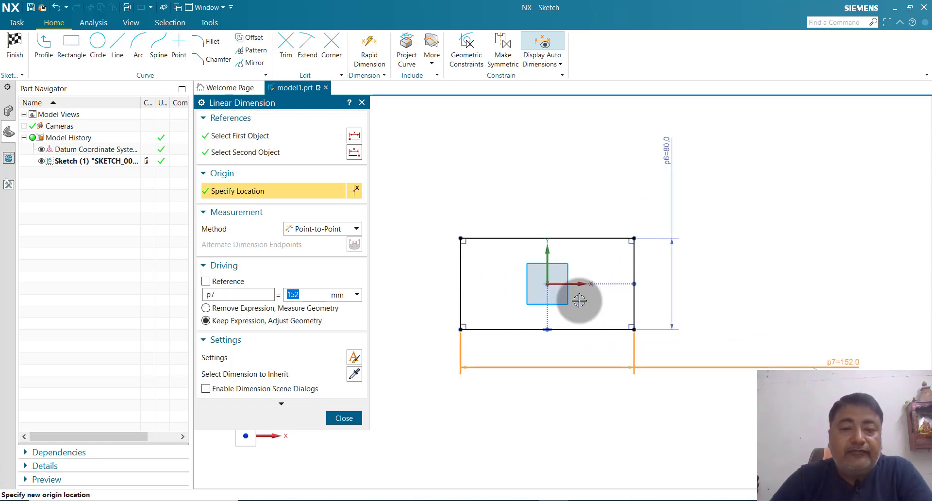
click(344, 418)
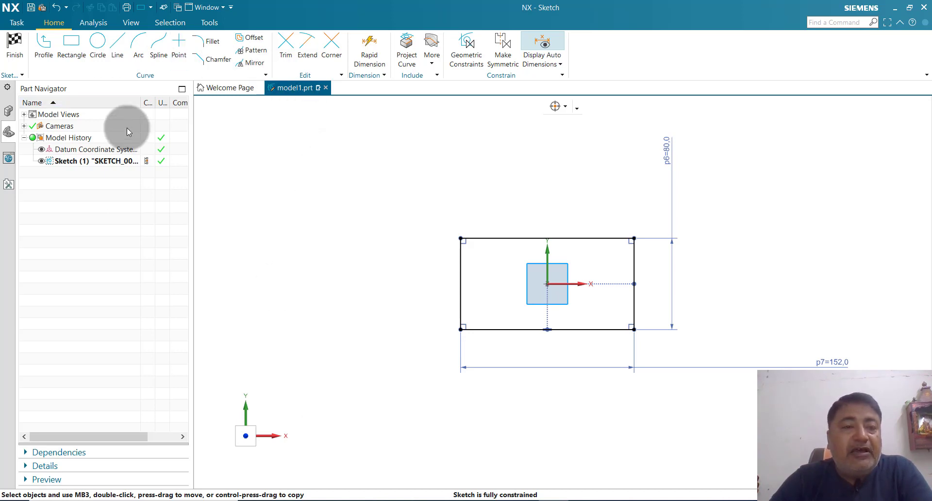
- Fillet the rectangle's lower-left and lower-right corners with a 26 mm radius
click(207, 43)
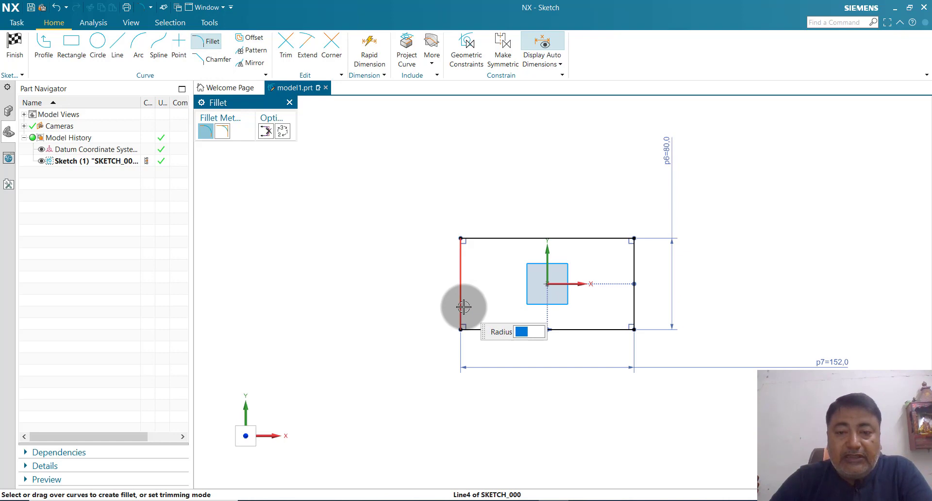
click(487, 320)
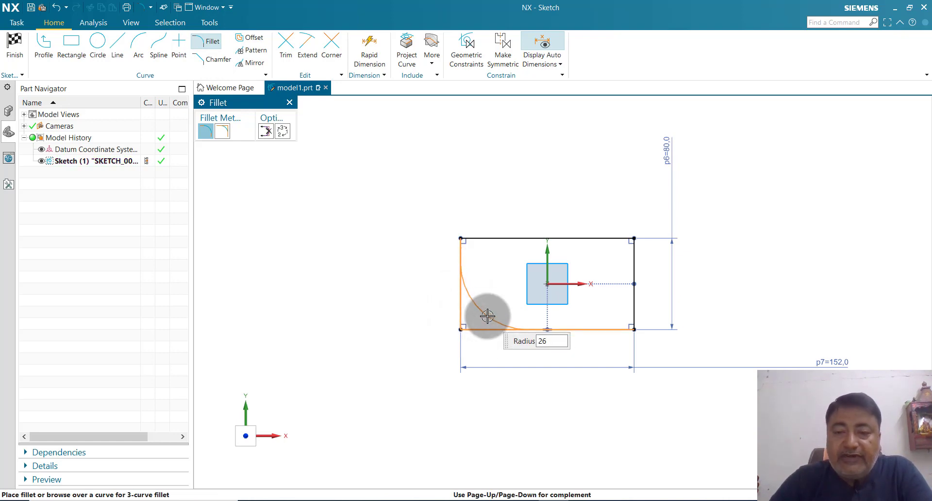
click(486, 314)
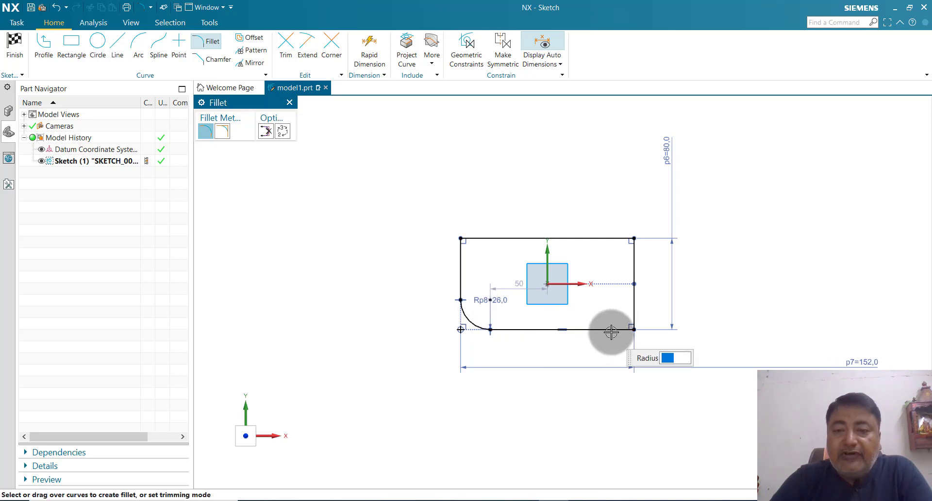
click(623, 314)
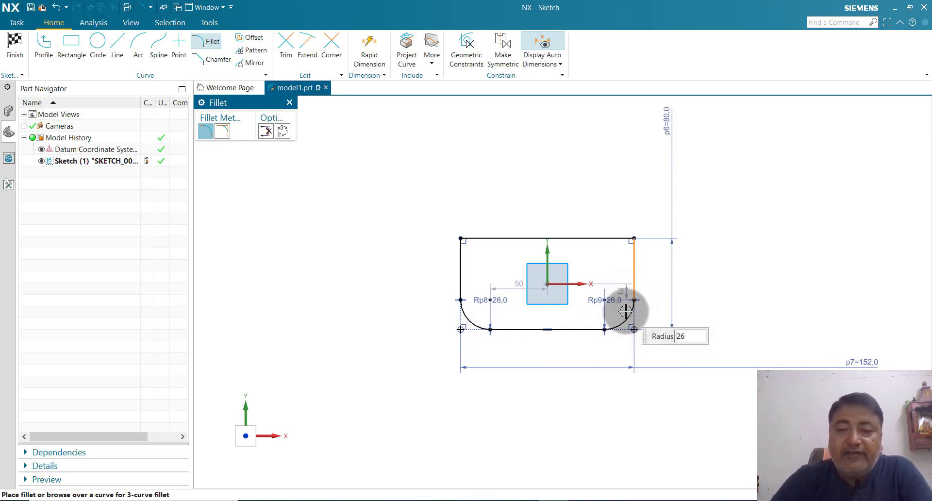
click(621, 310)
- Sketch a circle about 24.8 mm in diameter centred on the lower-left fillet's arc centre
scroll(605, 300, up, 1)
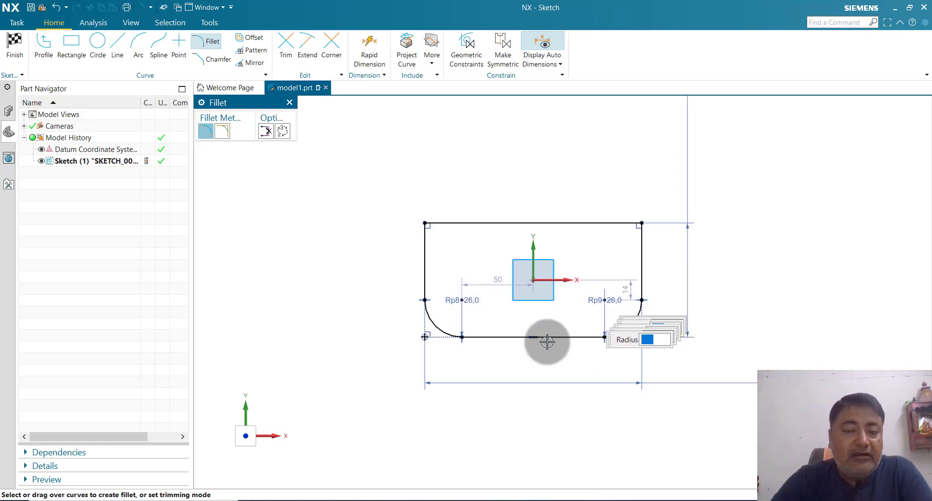
scroll(544, 257, up, 1)
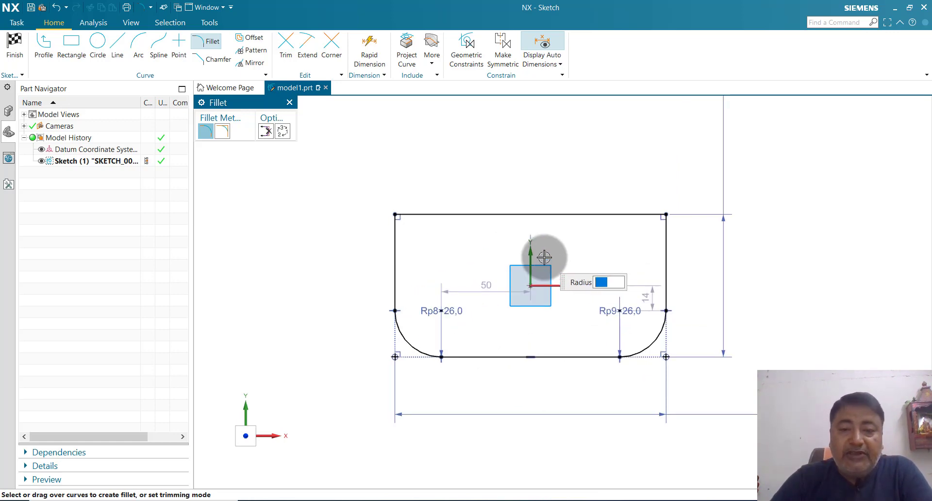
click(98, 47)
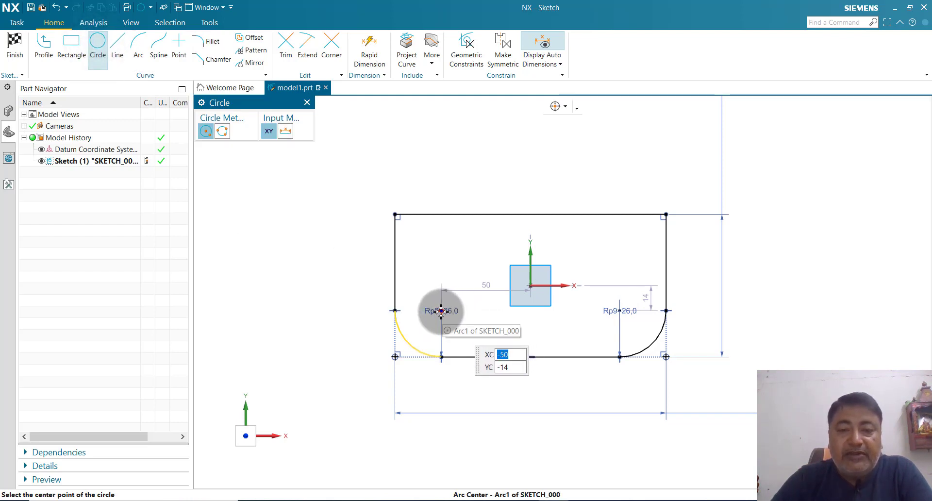
click(440, 310)
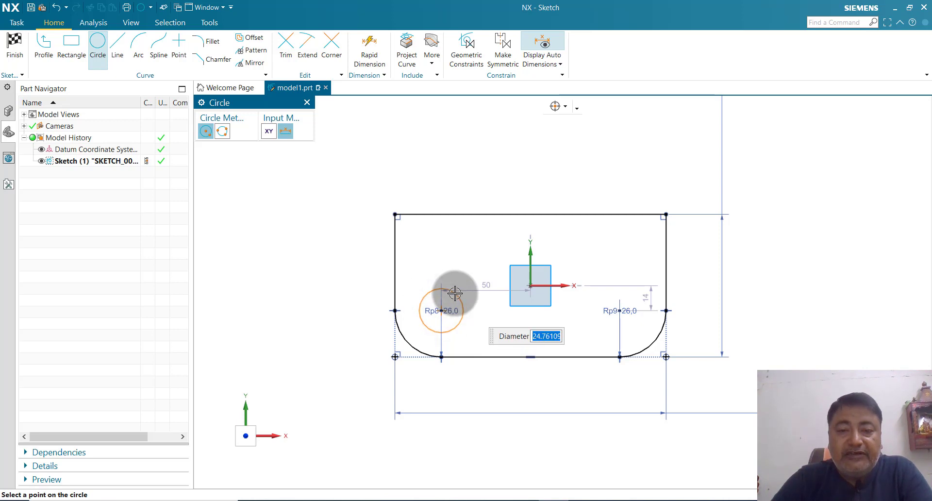
click(455, 293)
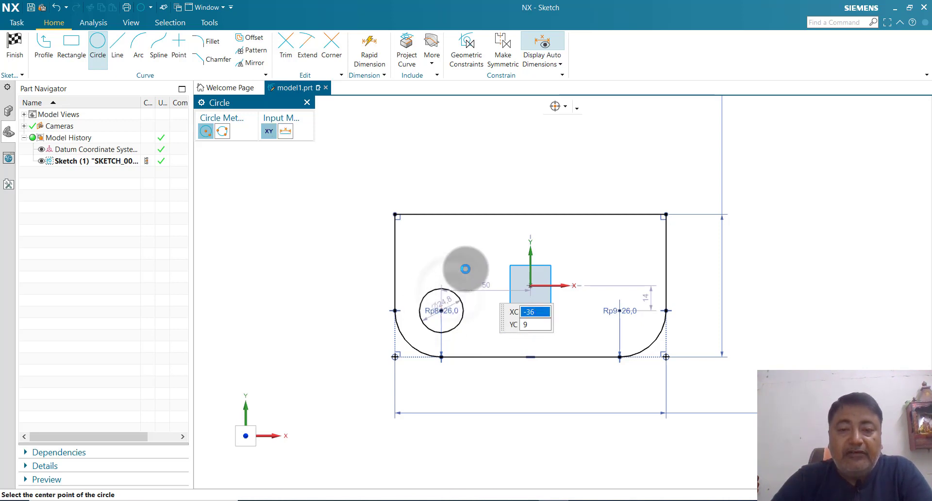
key(Escape)
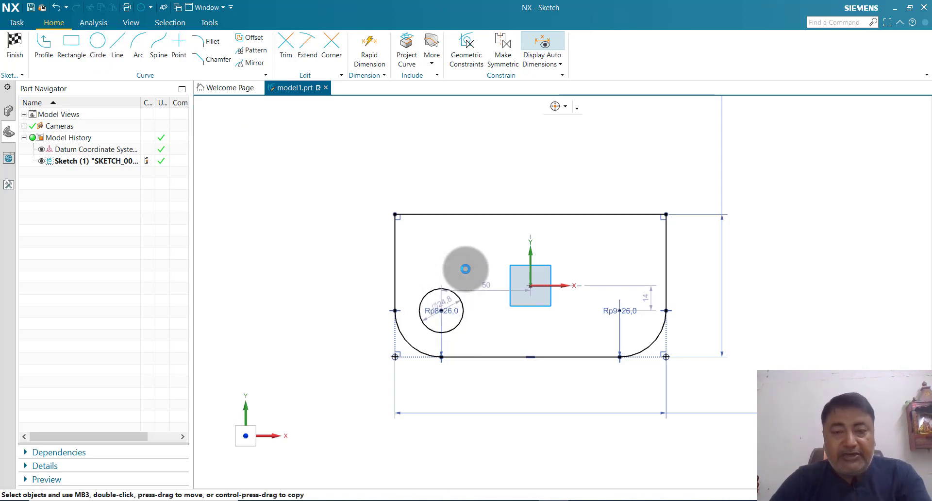
- Move the lower-left circle's diameter dimension outside the plate outline
drag(447, 304, 342, 265)
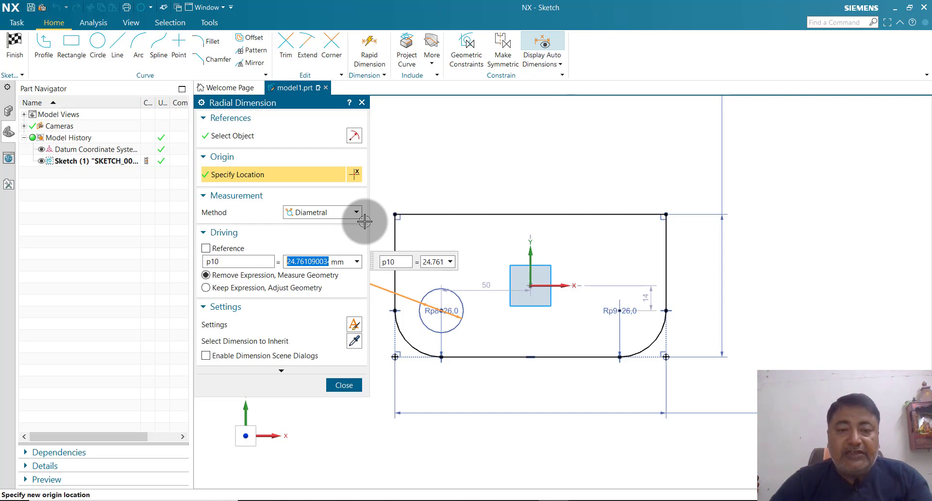
click(362, 104)
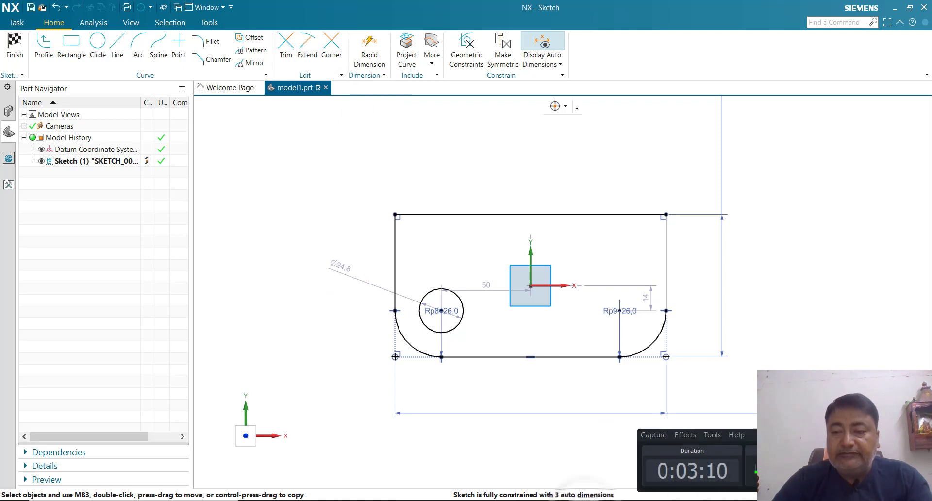
- Sketch a circle about 36.4 mm in diameter centred on the lower-right fillet's arc centre
click(97, 42)
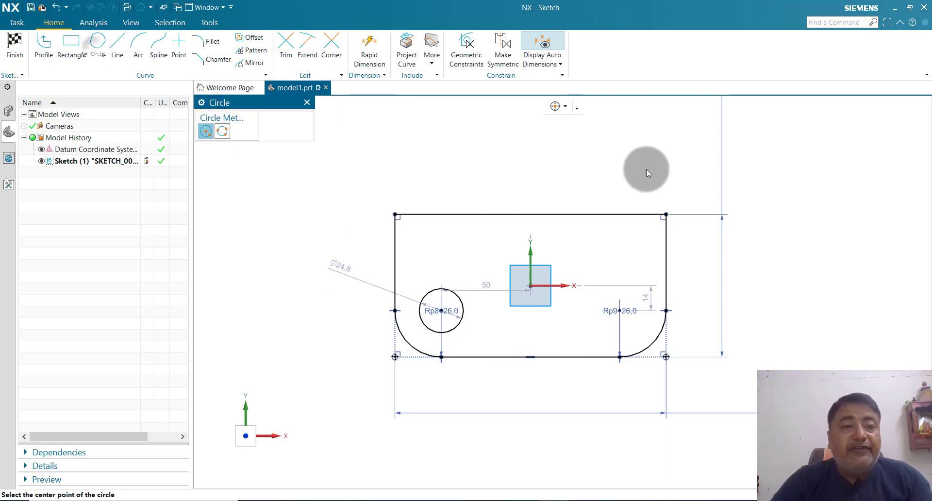
click(619, 311)
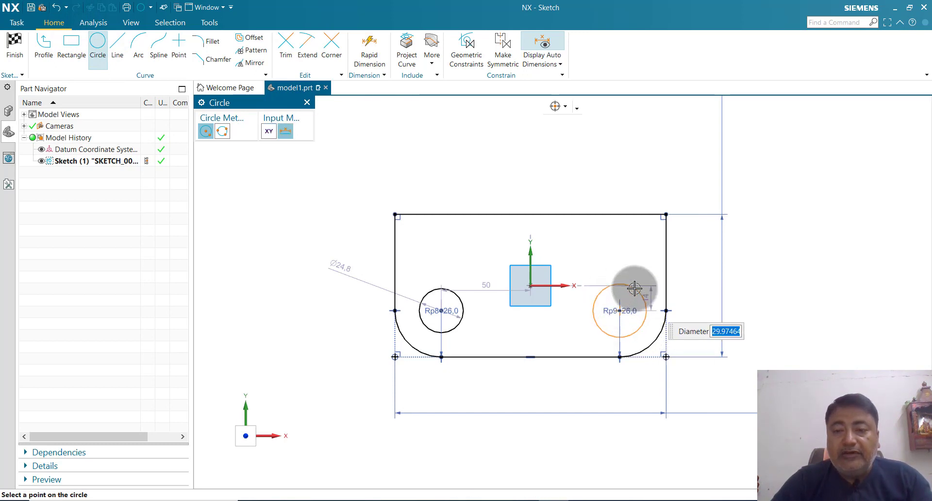
text(36.38994)
key(Return)
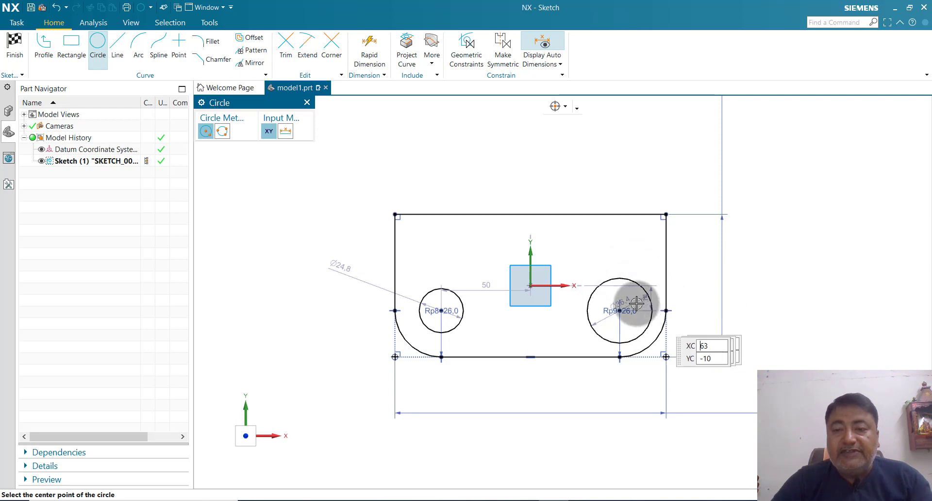
key(Escape)
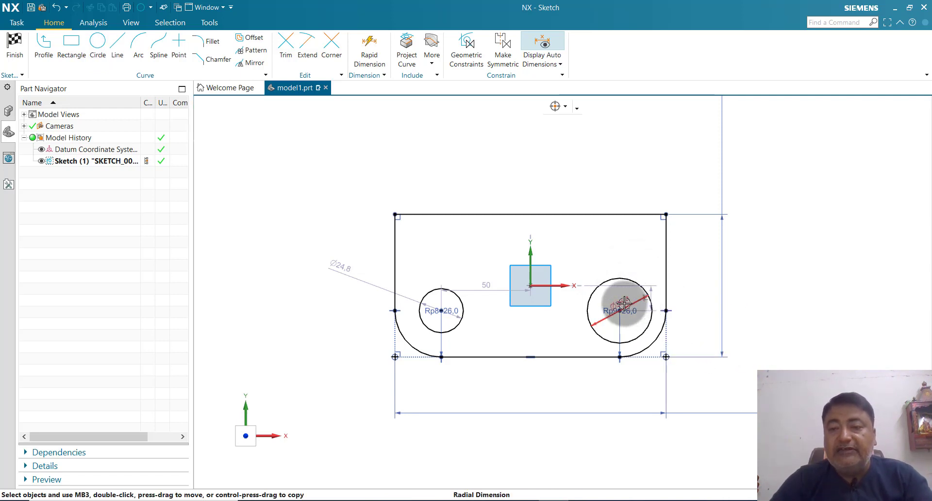
- Move the lower-right circle's diameter dimension outside the outline and set it to 26 mm
drag(624, 304, 706, 295)
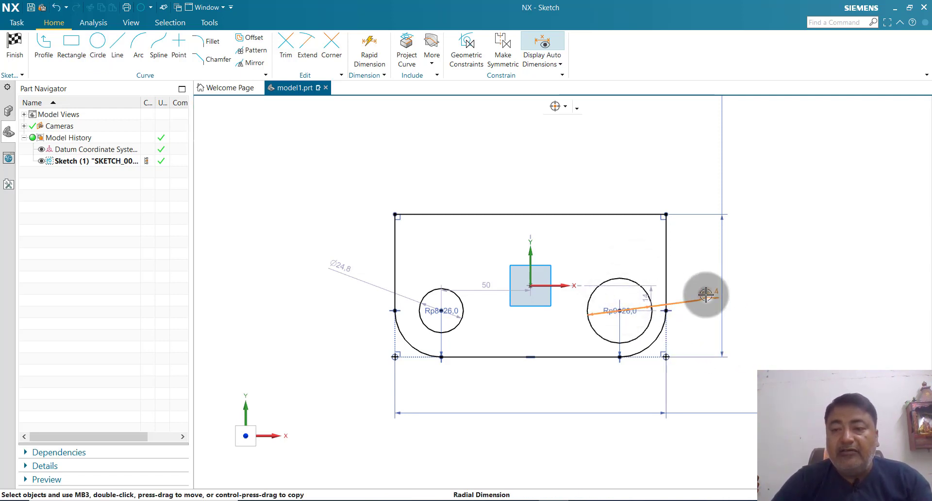
double_click(706, 295)
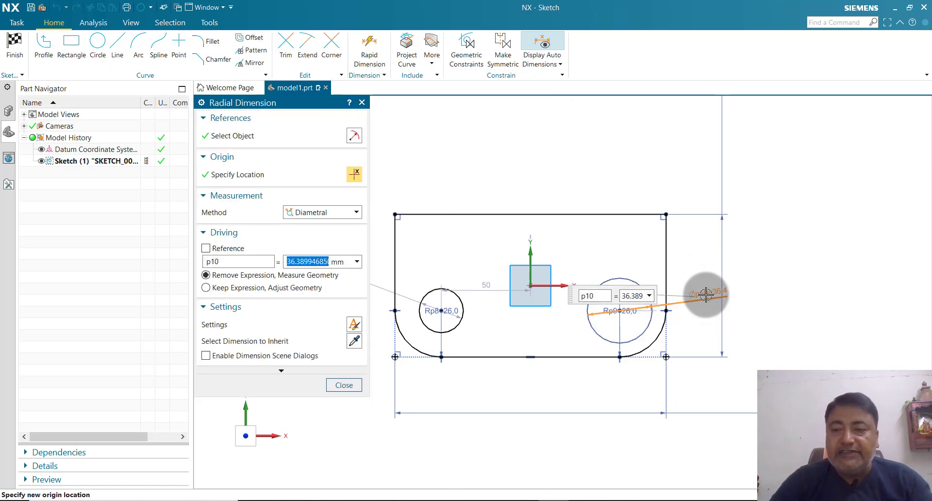
text(26)
key(Return)
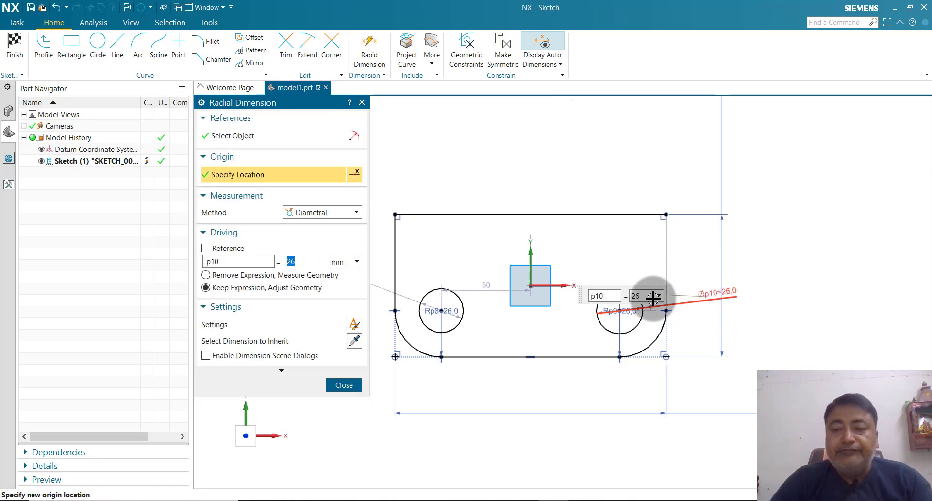
click(355, 386)
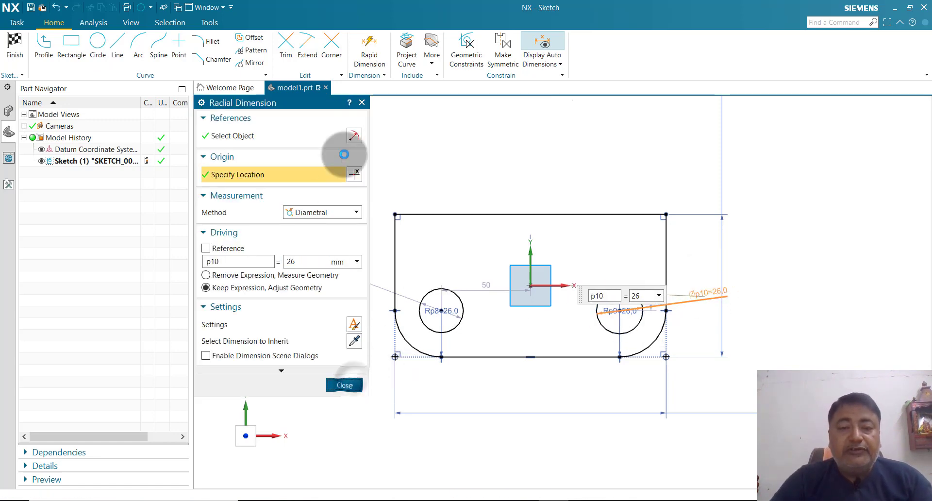
- Finish the sketch and extrude the plate profile with its two holes from 0 to 12 mm
click(17, 63)
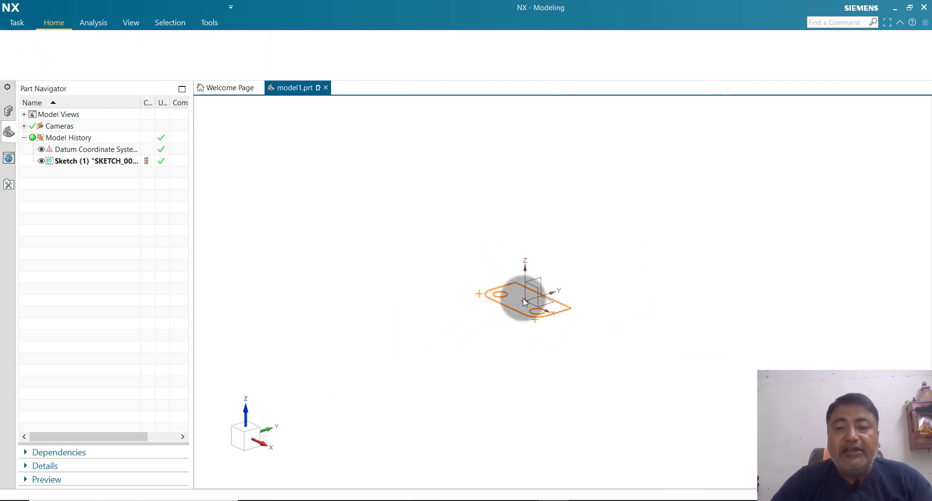
scroll(523, 298, up, 2)
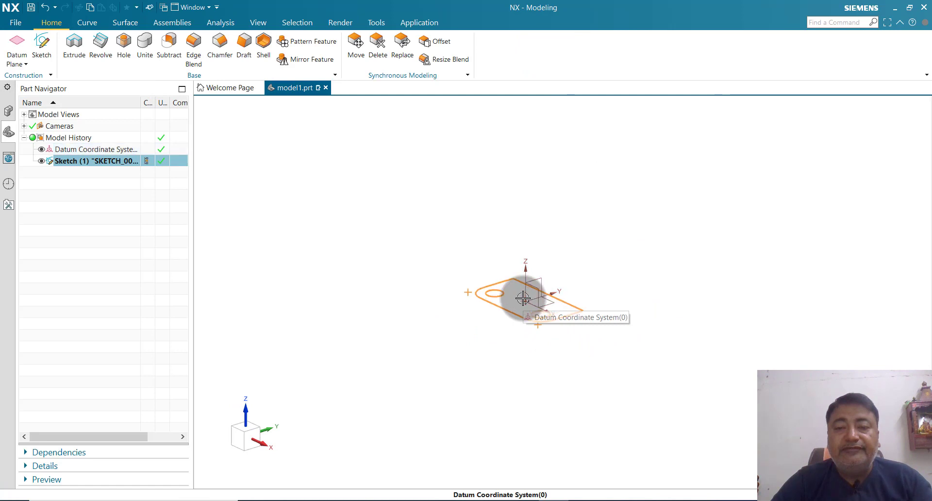
click(74, 44)
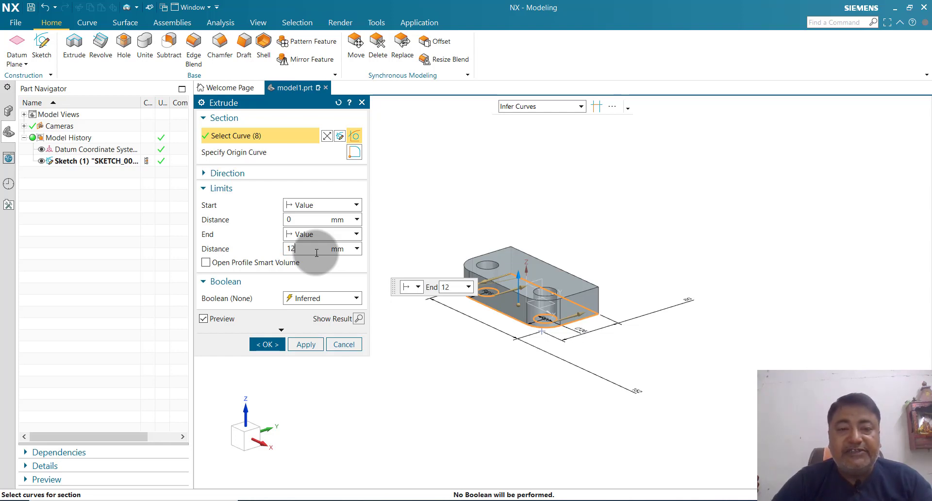
click(267, 345)
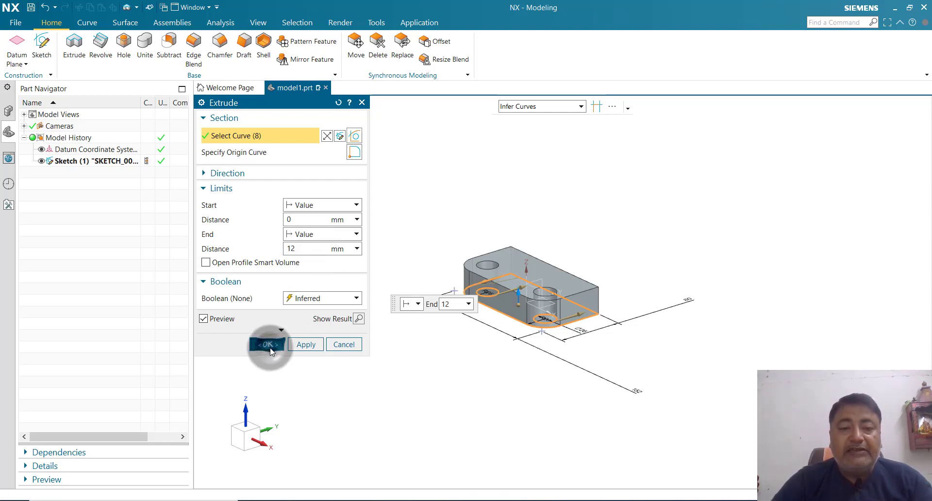
- Create one datum plane offset -8 mm from the plate's long side face between the square corners
scroll(467, 315, up, 2)
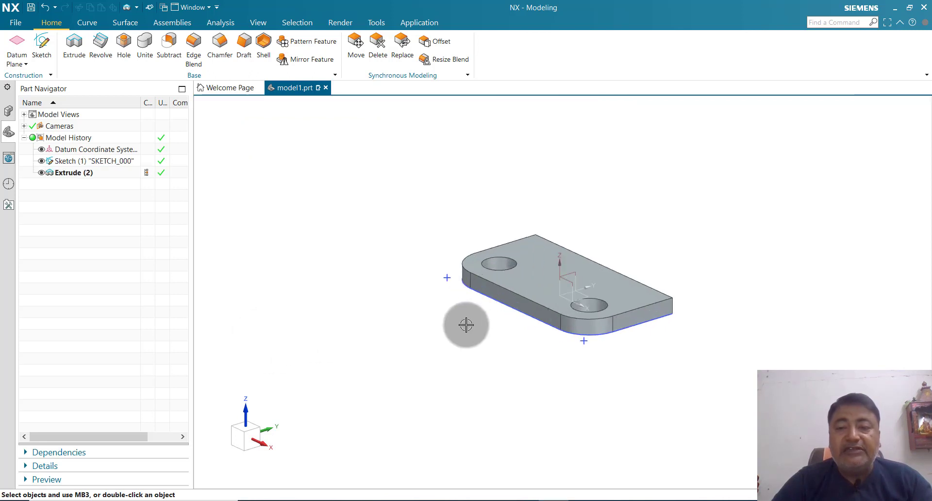
middle_drag(475, 334, 468, 330)
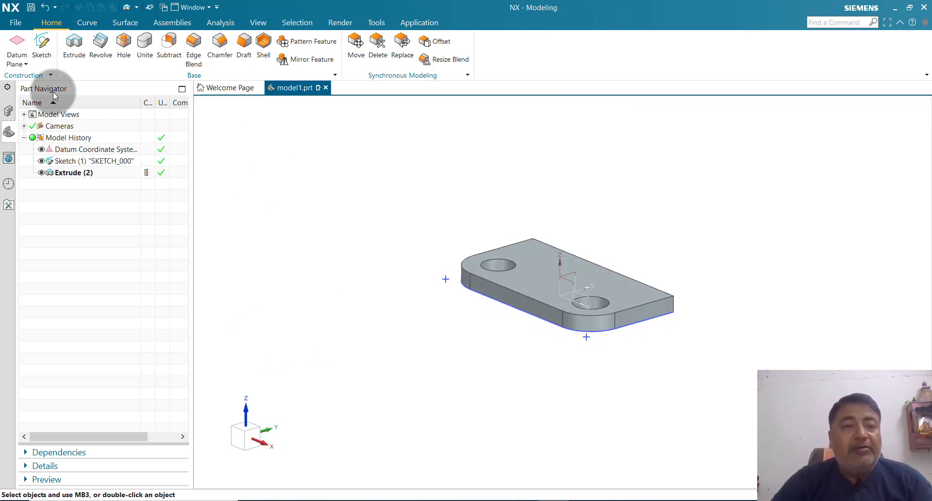
click(23, 47)
middle_drag(845, 266, 734, 264)
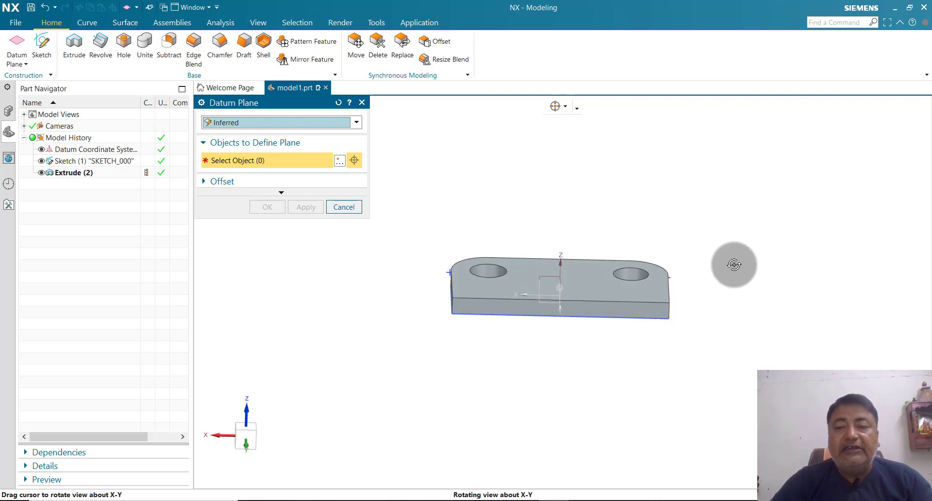
click(597, 310)
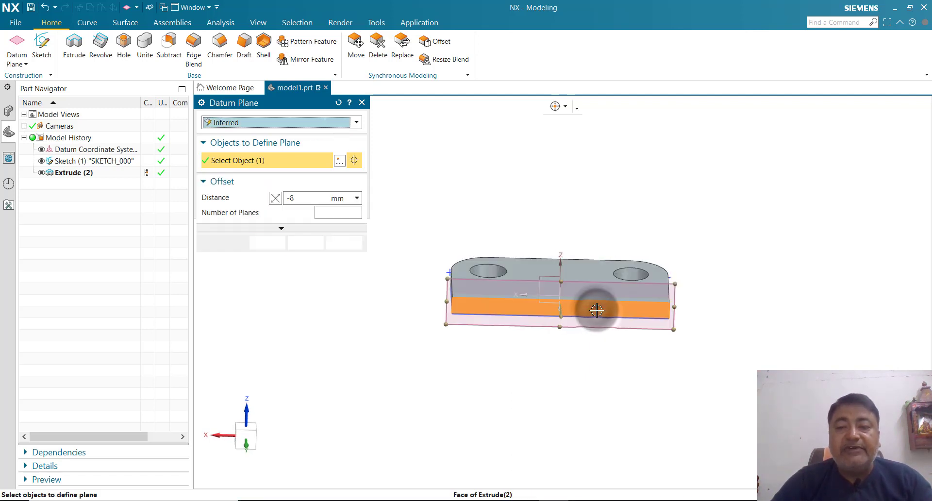
middle_drag(597, 368, 721, 330)
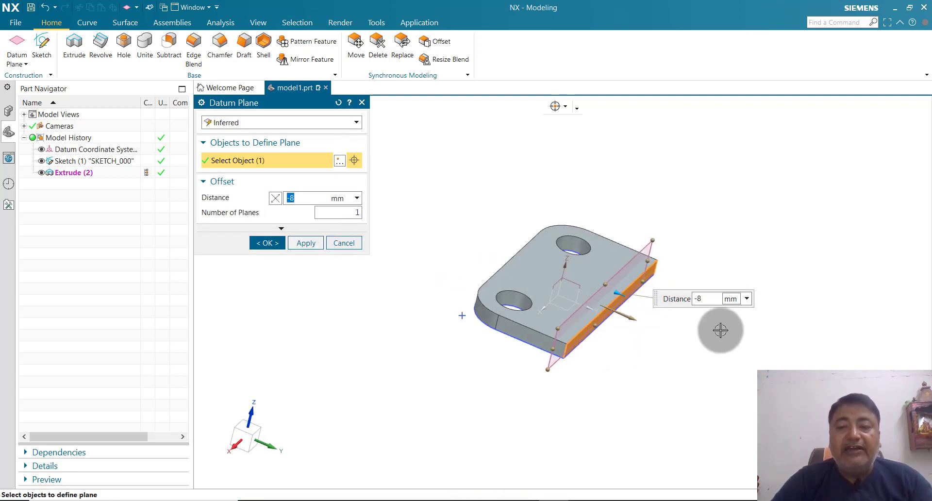
drag(615, 293, 589, 285)
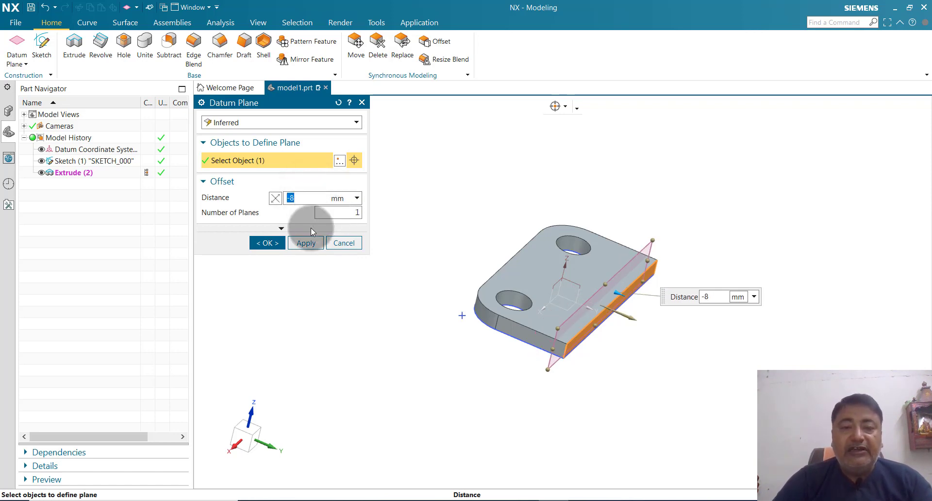
click(277, 242)
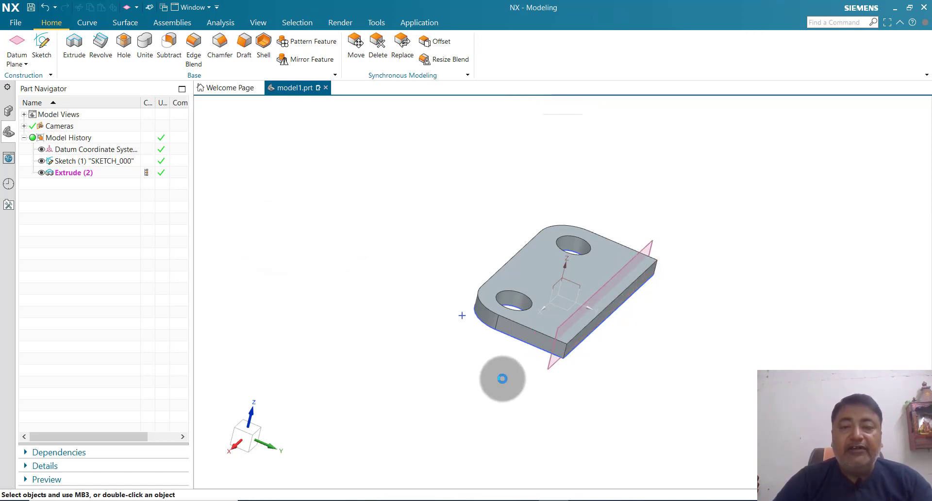
- Start a new sketch on the offset datum plane with a horizontal reference and the work part origin
middle_drag(680, 416, 612, 382)
mouse_move(485, 395)
middle_down()
mouse_move(503, 393)
mouse_move(493, 396)
middle_up()
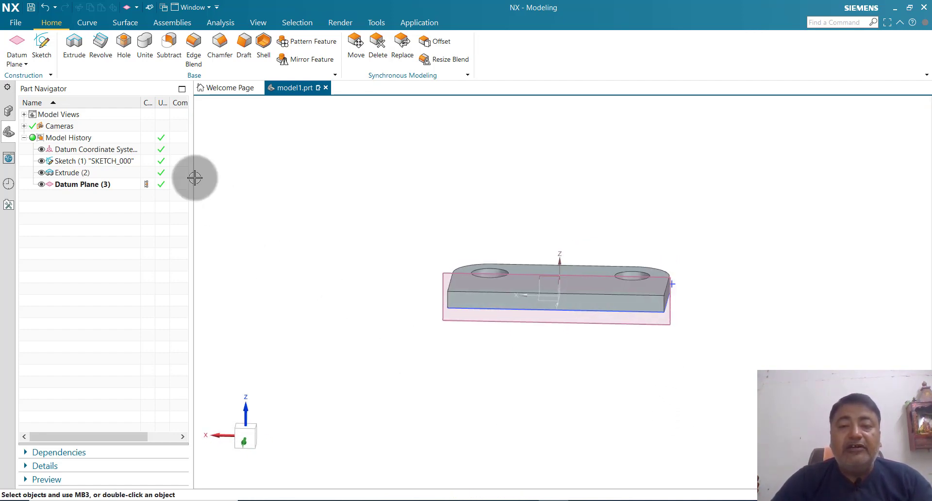
click(48, 46)
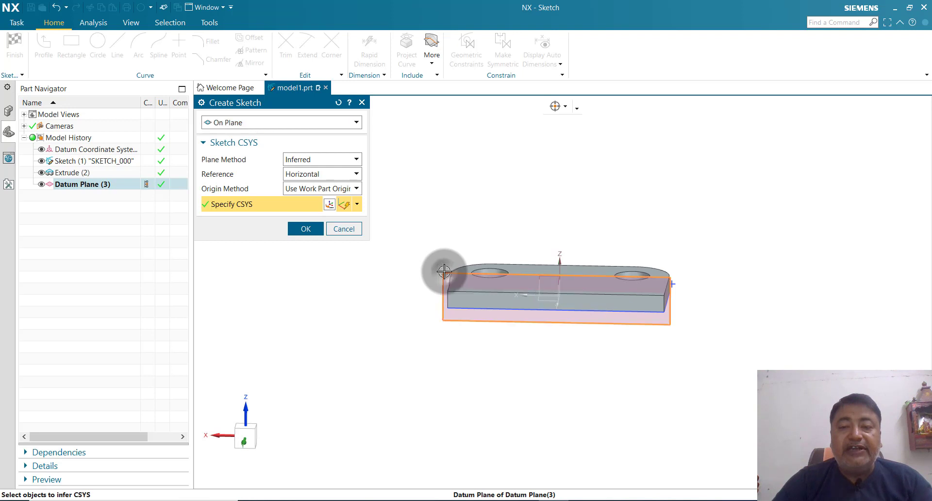
click(443, 271)
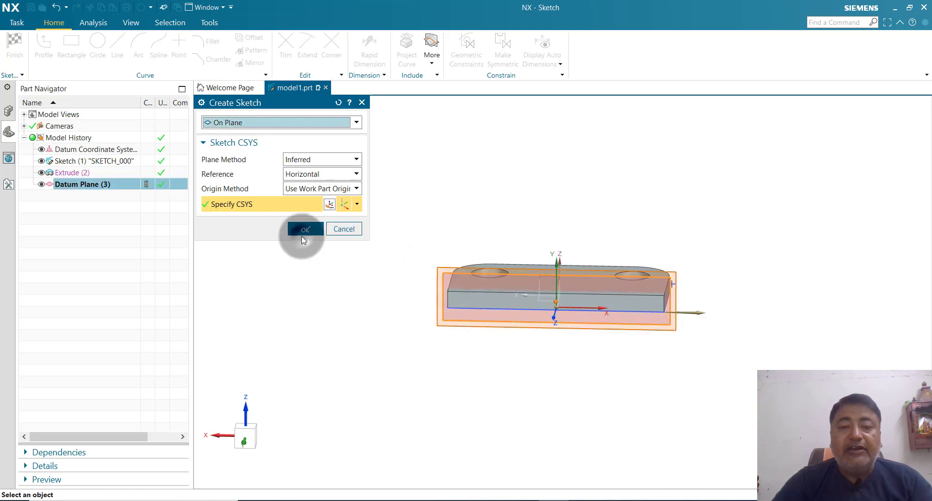
click(302, 229)
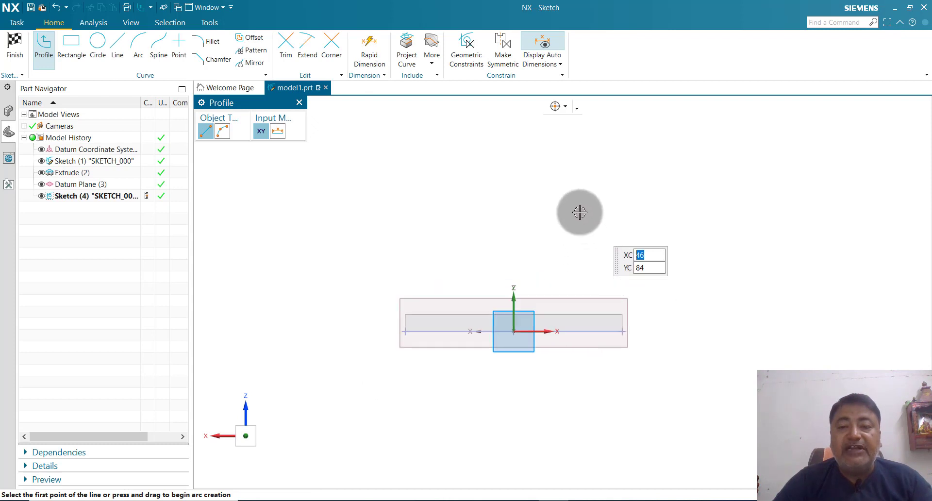
- Sketch a circle about 61.1 mm in diameter above the plate, centred about 110 mm above the origin and 3 mm to one side
click(96, 54)
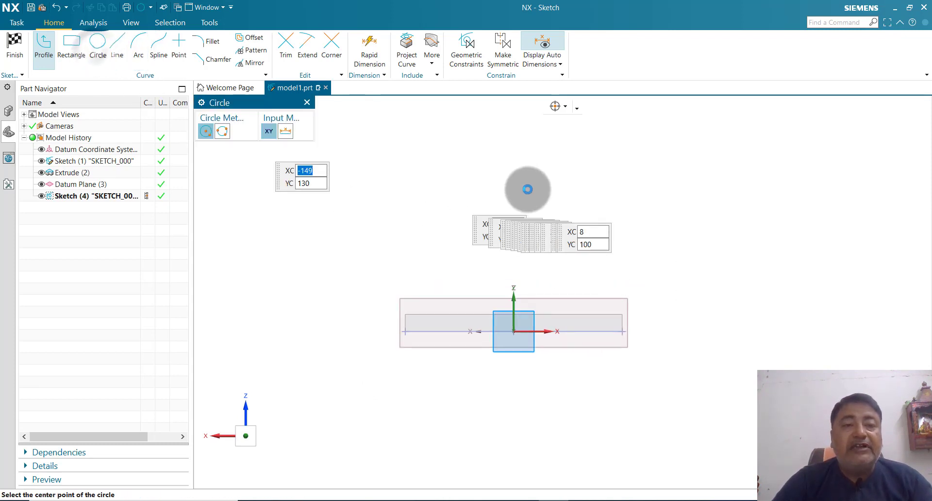
click(509, 174)
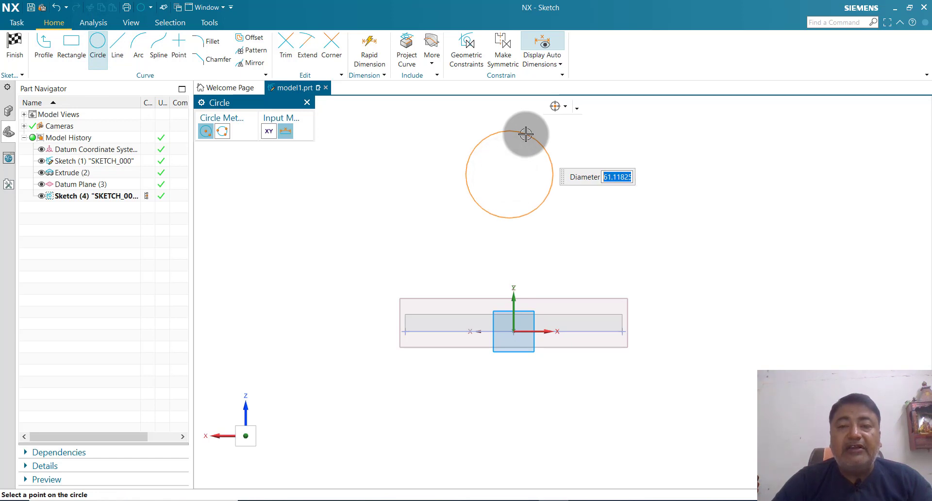
click(525, 133)
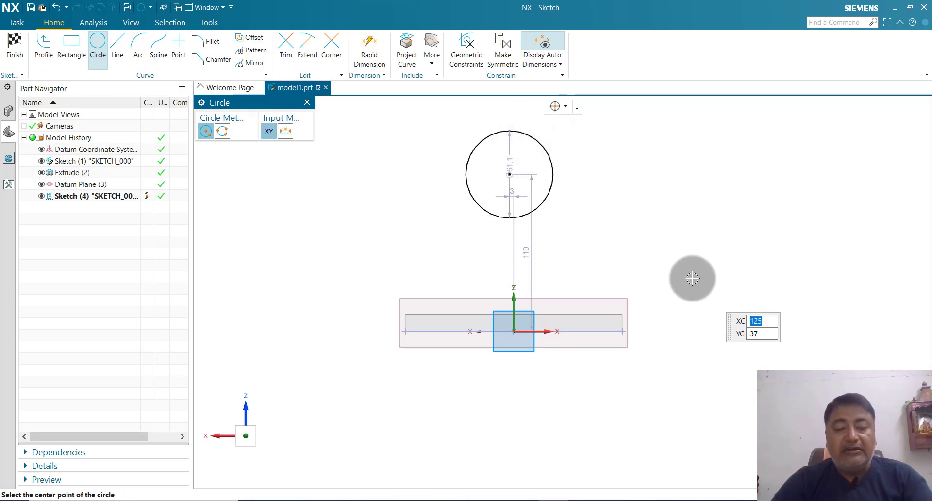
key(Escape)
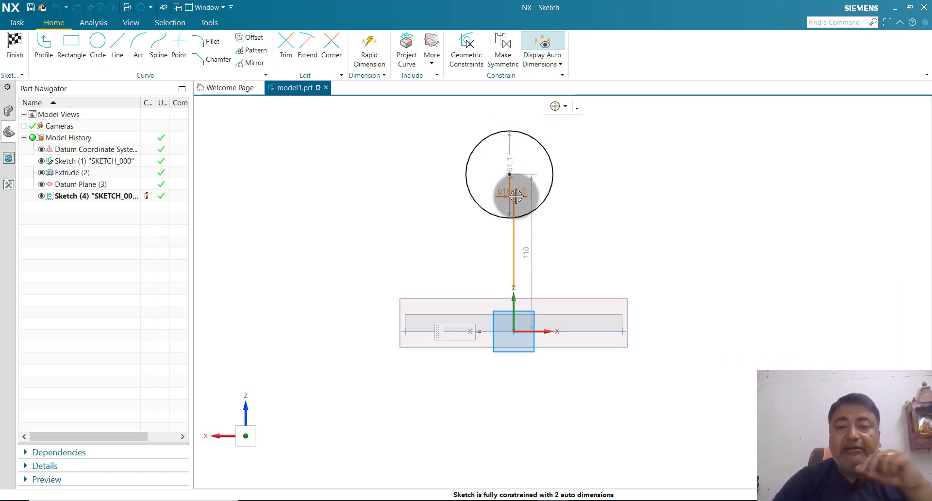
- Set the circle centre's horizontal offset from the origin to 0 mm and its height above the origin to 110 mm
double_click(516, 196)
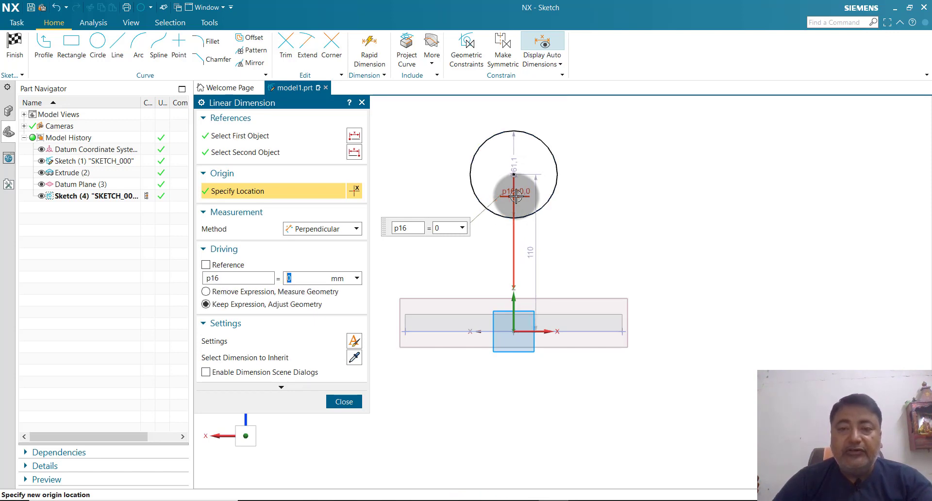
double_click(537, 251)
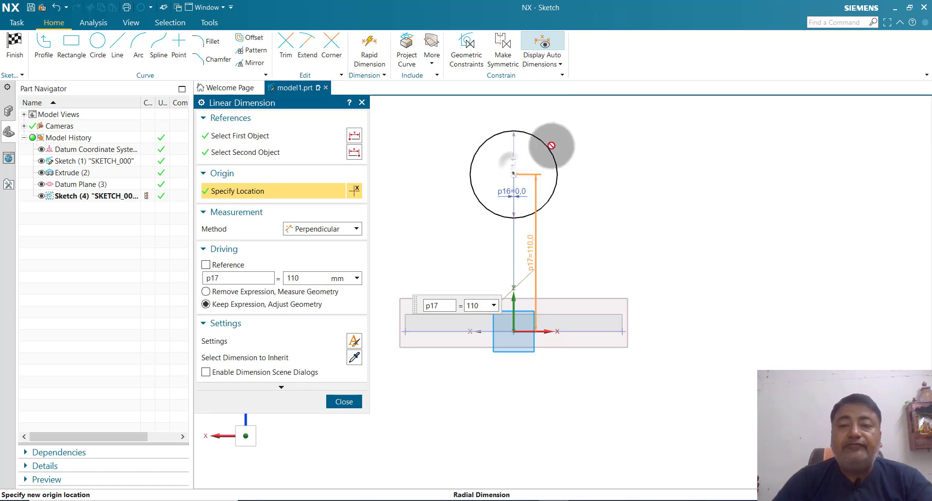
middle_click(590, 146)
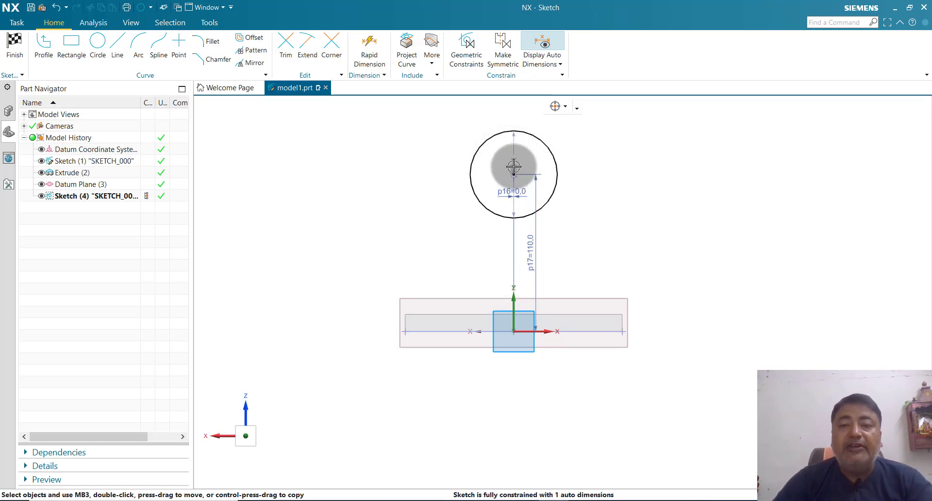
- Move the circle's diameter dimension outside the circle and set the diameter to 64 mm
drag(513, 169, 583, 137)
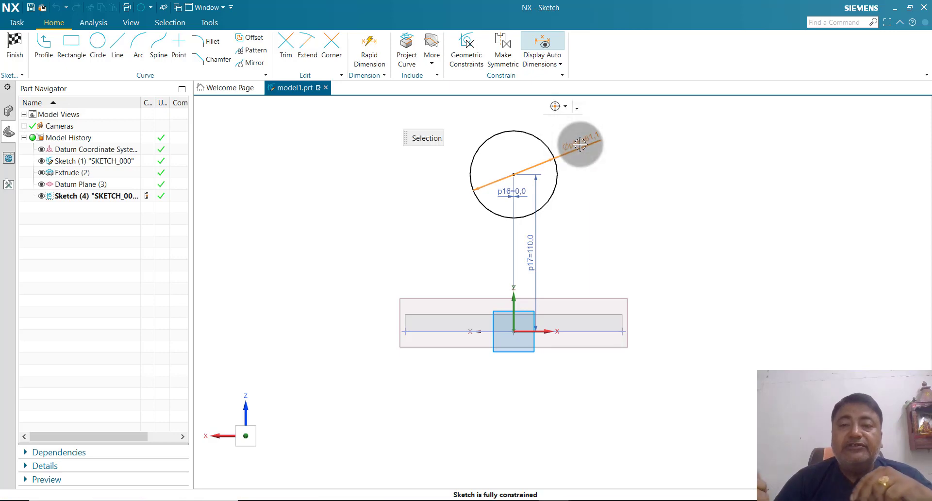
double_click(581, 144)
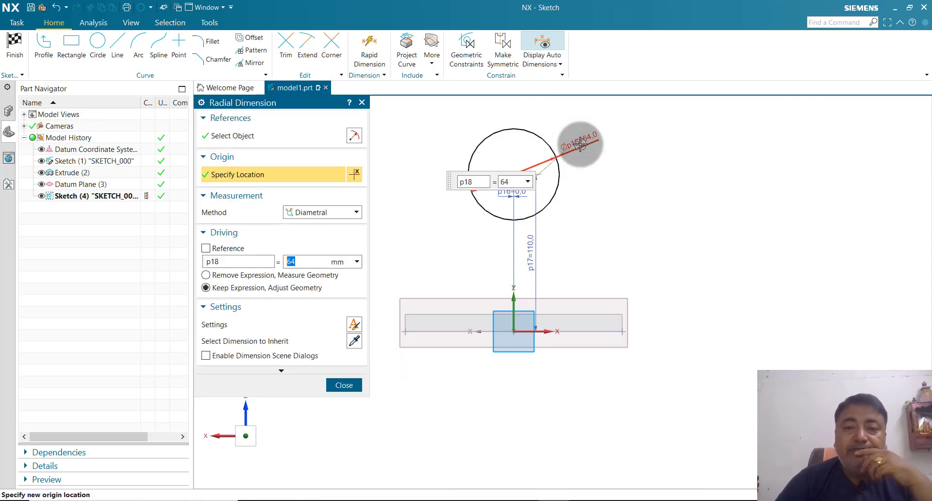
click(353, 388)
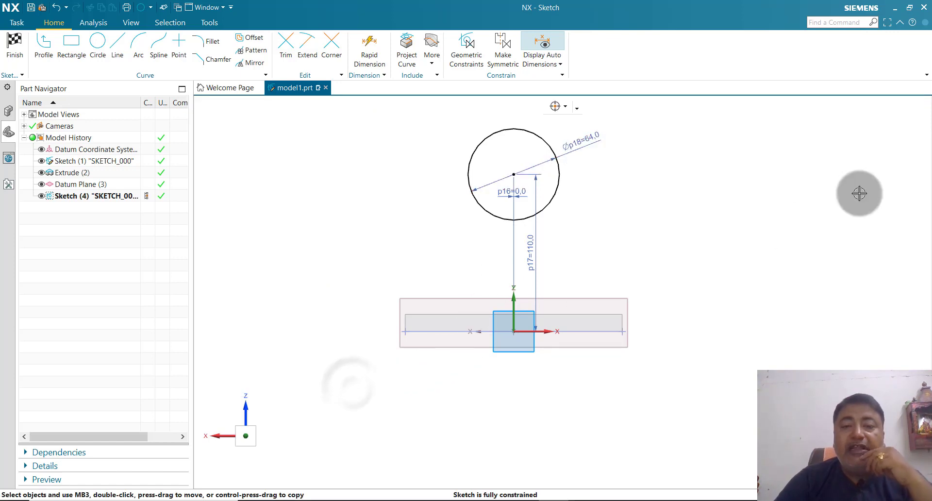
- Sketch a vertical line about 142.1 mm long downward from the circle's left quadrant, tangent to the circle and passing below the plate
click(43, 45)
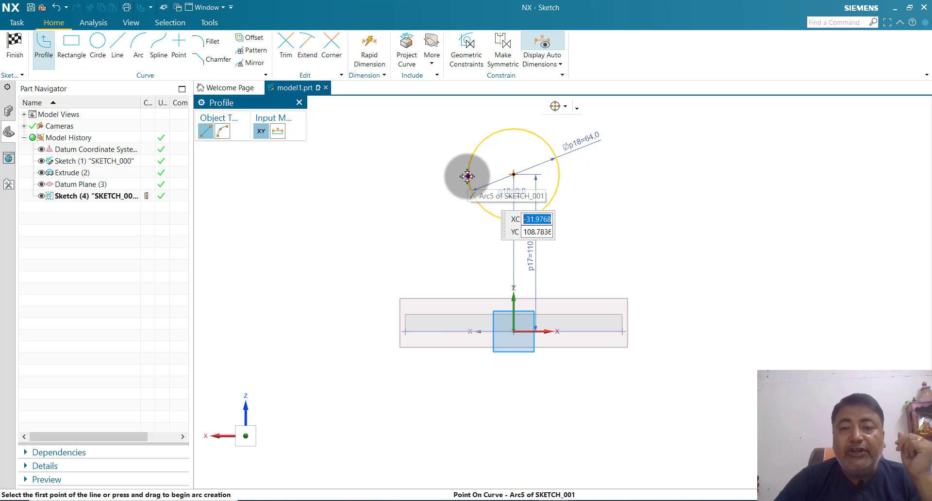
click(467, 176)
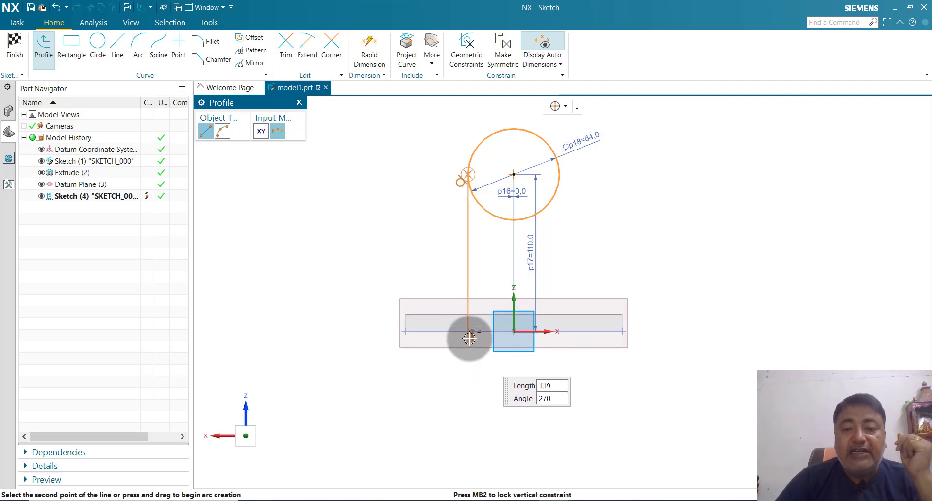
click(467, 377)
key(Escape)
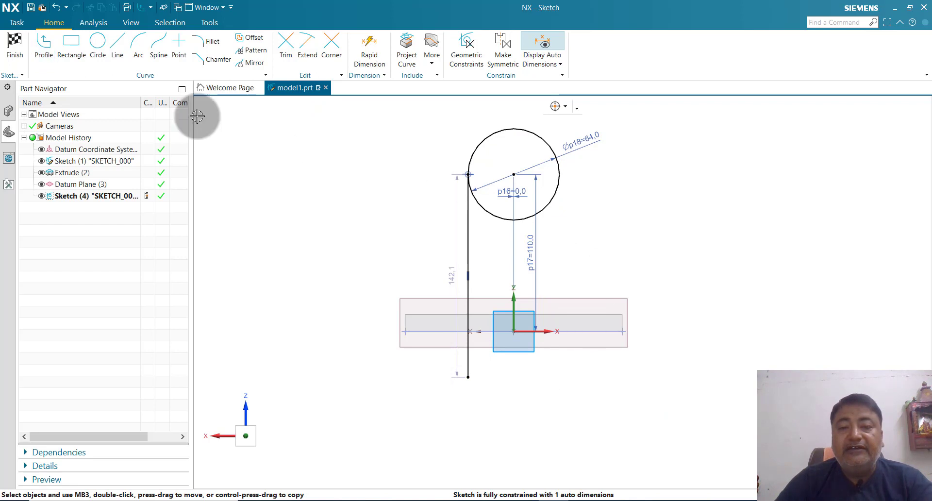
- Sketch a second vertical tangent line about 143.4 mm long downward from the circle's right quadrant, passing below the plate
click(39, 49)
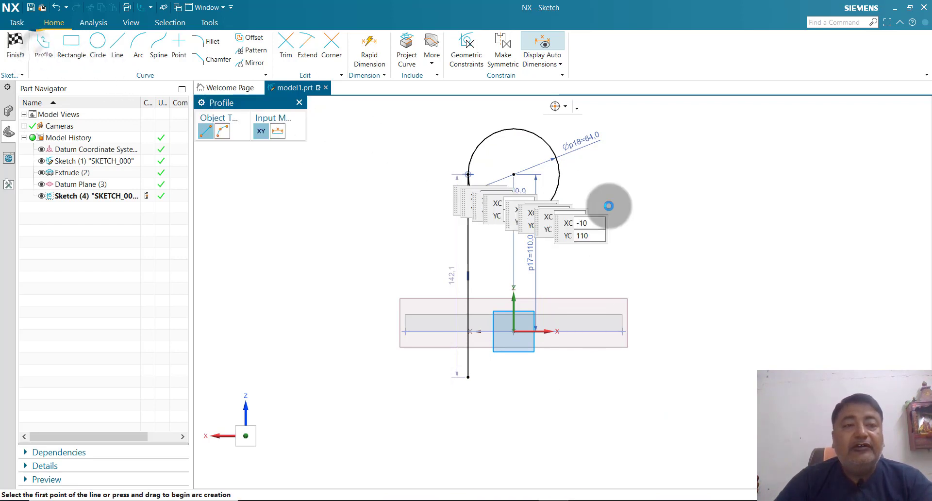
click(561, 172)
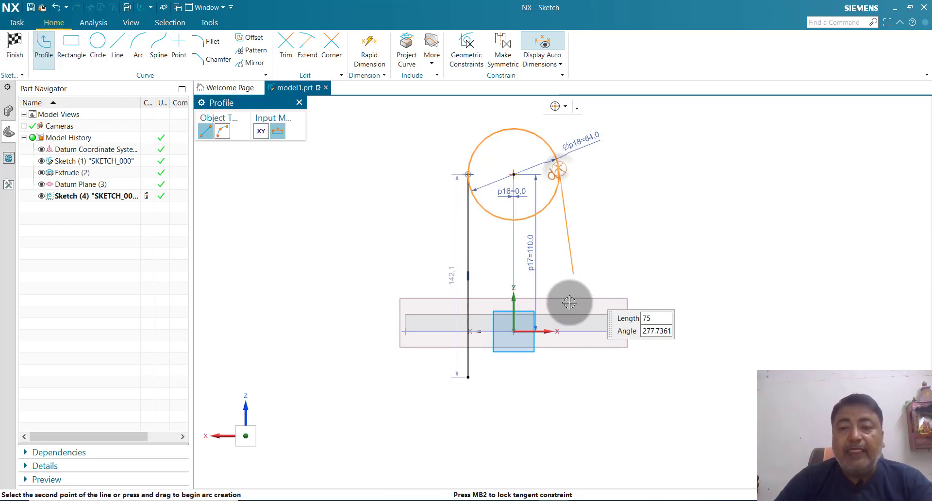
click(558, 378)
key(Escape)
key(Escape)
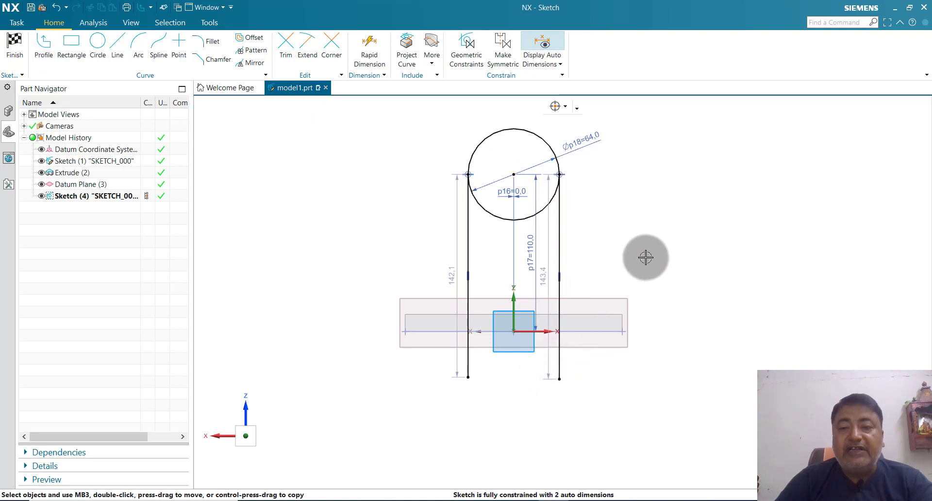
- Sketch a horizontal line along the plate's top edge, crossing both vertical lines and extending about 26.4 mm past the right one
click(44, 43)
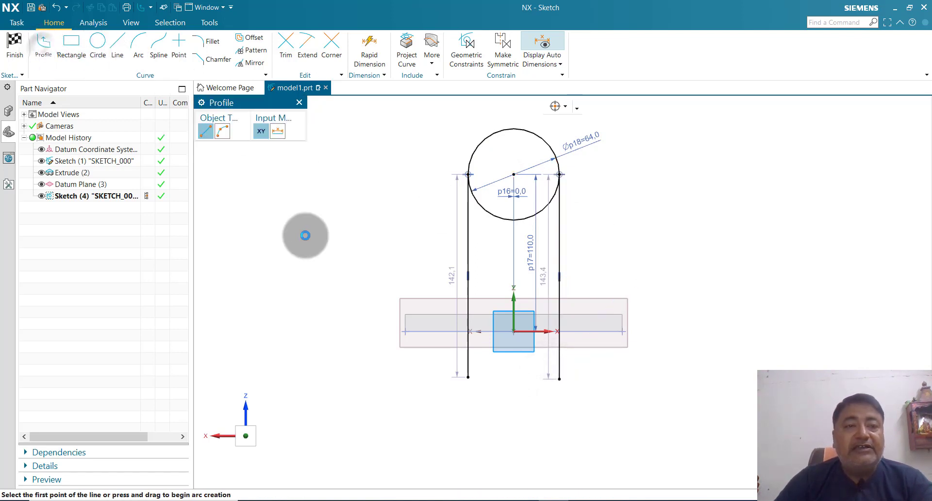
click(429, 314)
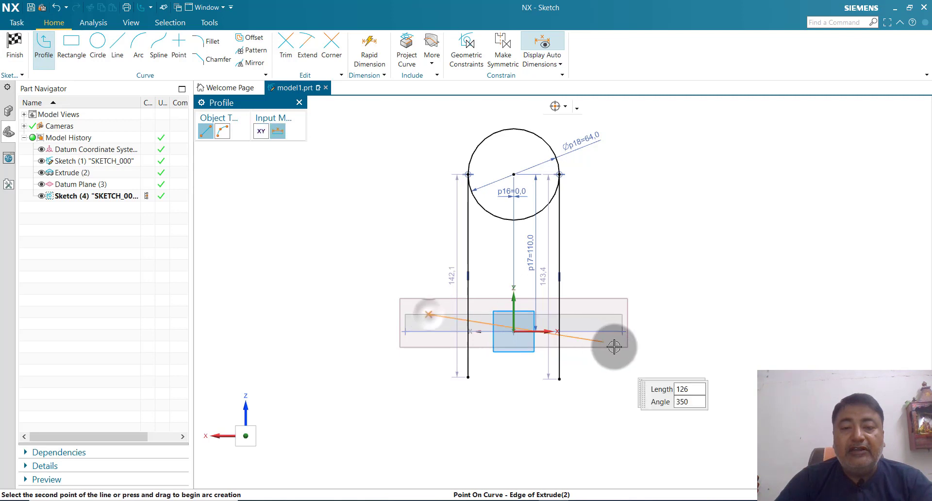
click(596, 315)
key(Escape)
key(Escape)
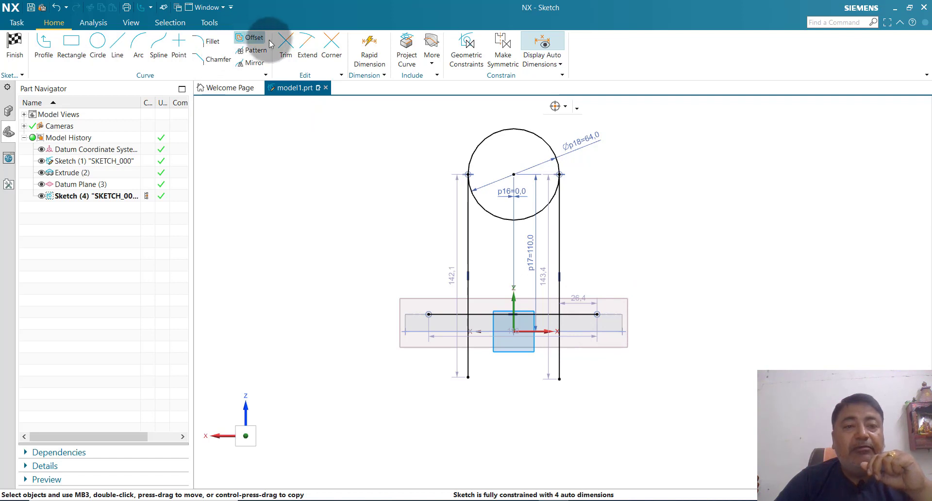
- Trim the overhanging ends of the horizontal and vertical lines and the circle's lower arc to leave a closed round-topped profile
click(286, 43)
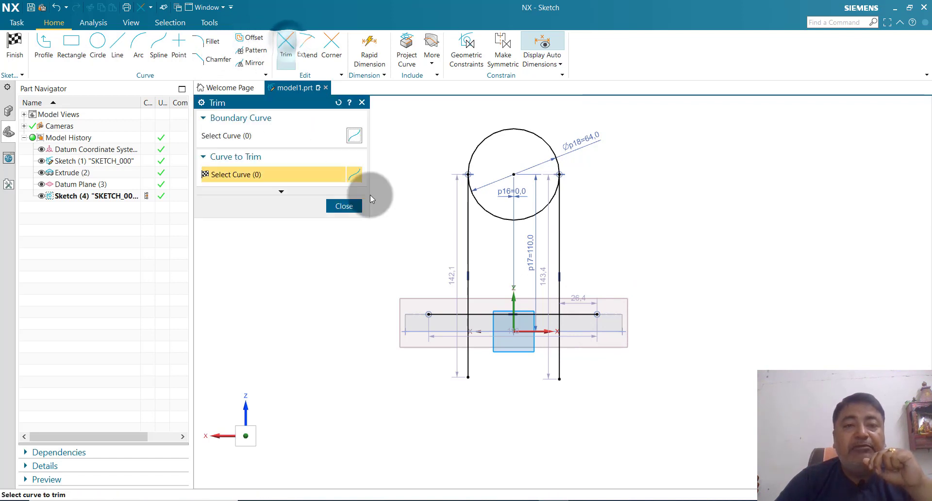
click(442, 312)
click(468, 361)
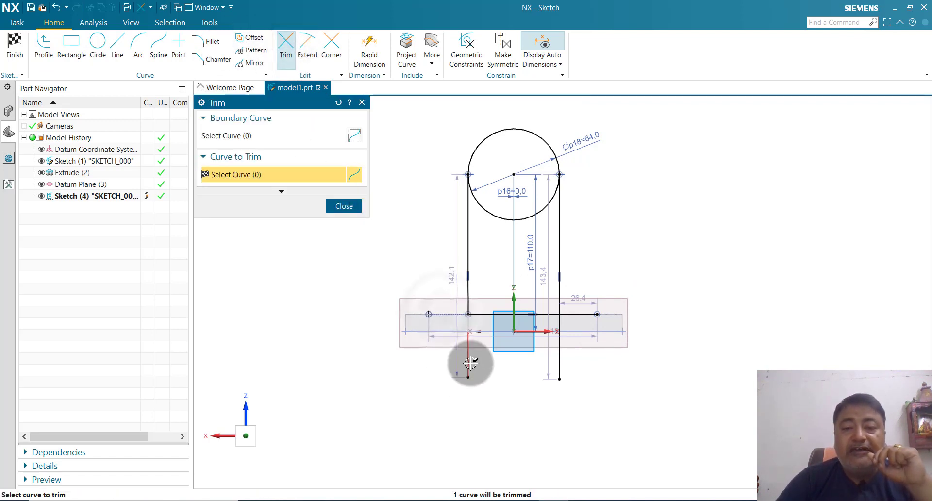
click(557, 357)
click(578, 313)
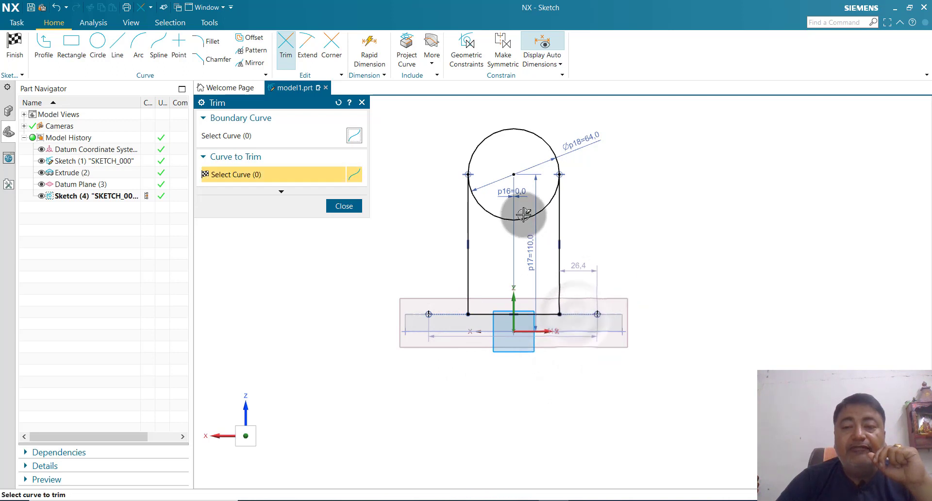
click(523, 214)
click(343, 206)
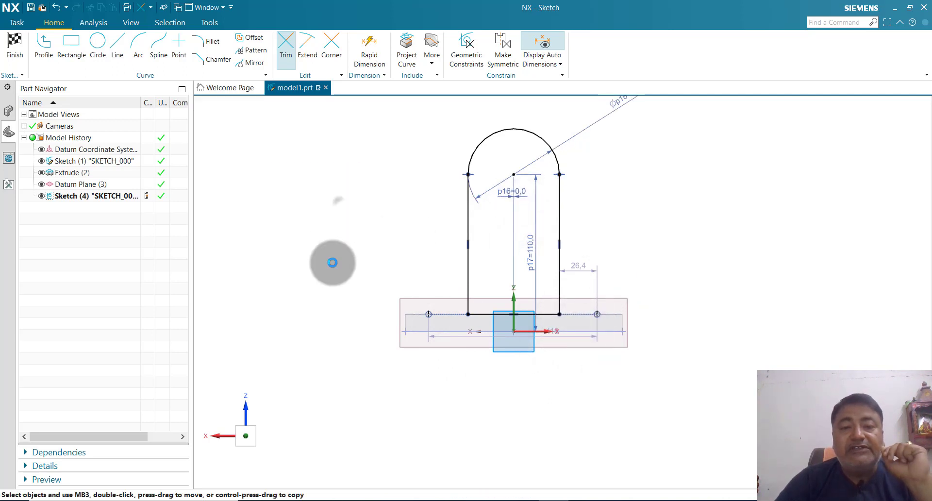
- Sketch a circle about 34.2 mm in diameter, concentric with the profile's rounded top
click(97, 47)
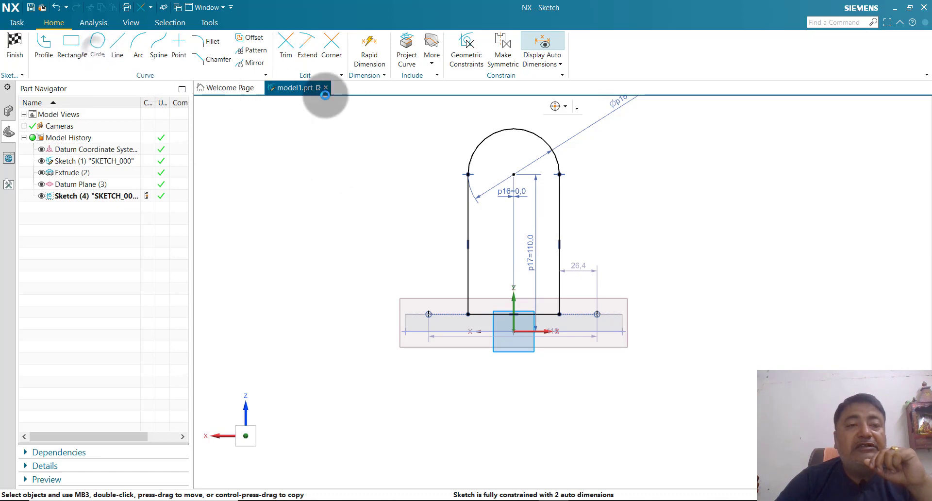
click(514, 173)
click(514, 149)
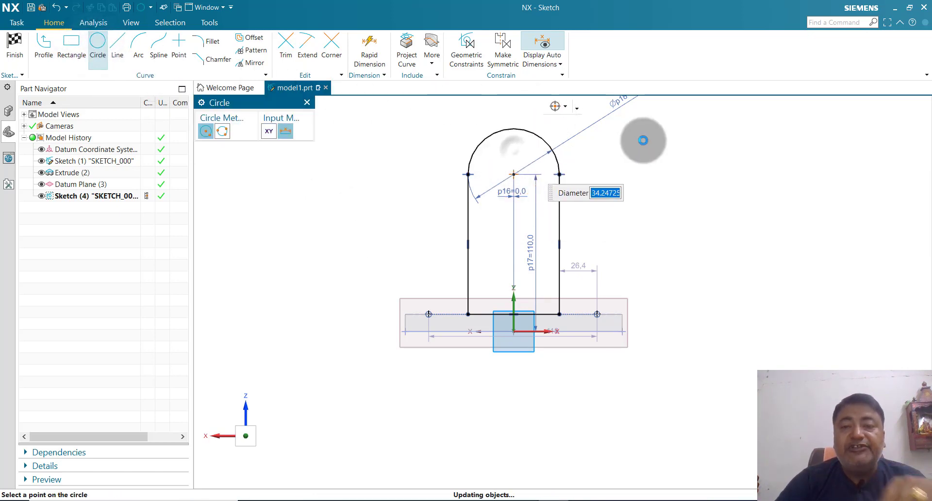
key(Escape)
- Move the inner circle's diameter dimension outside the profile, set the diameter to 26 mm and finish the sketch
drag(514, 161, 419, 146)
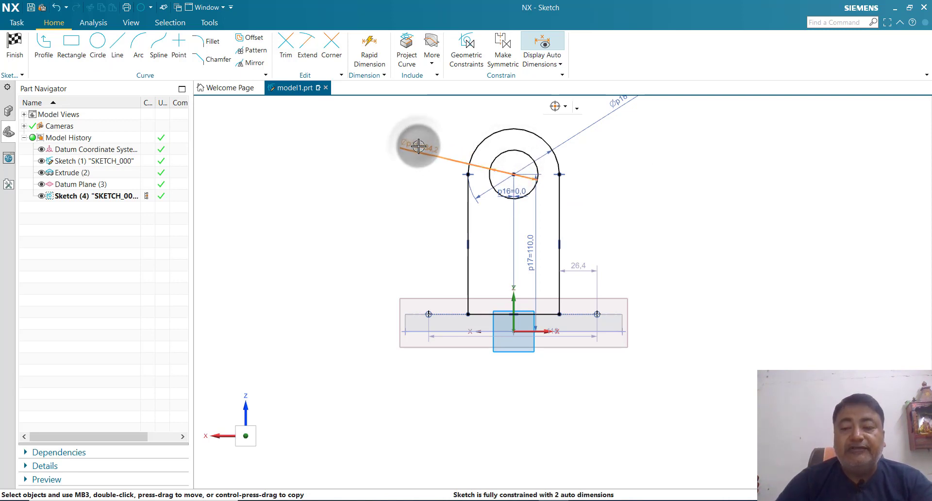
double_click(419, 146)
text(26)
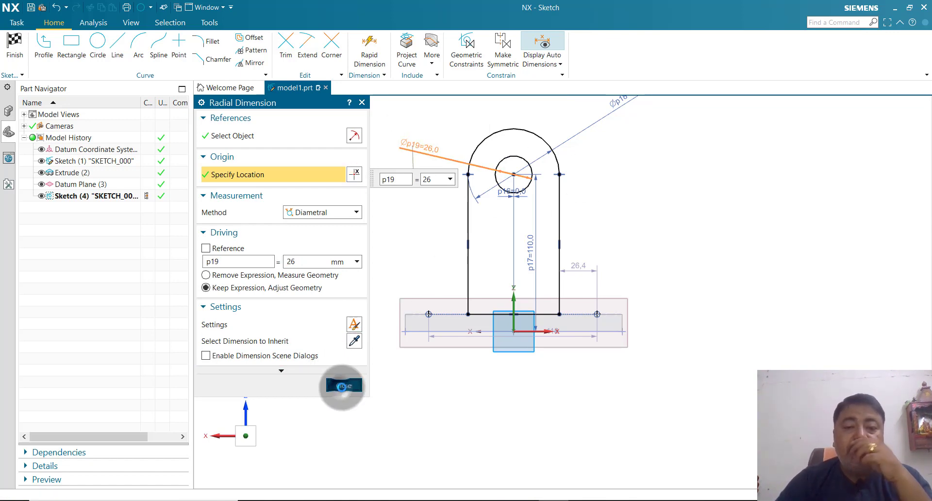
click(344, 385)
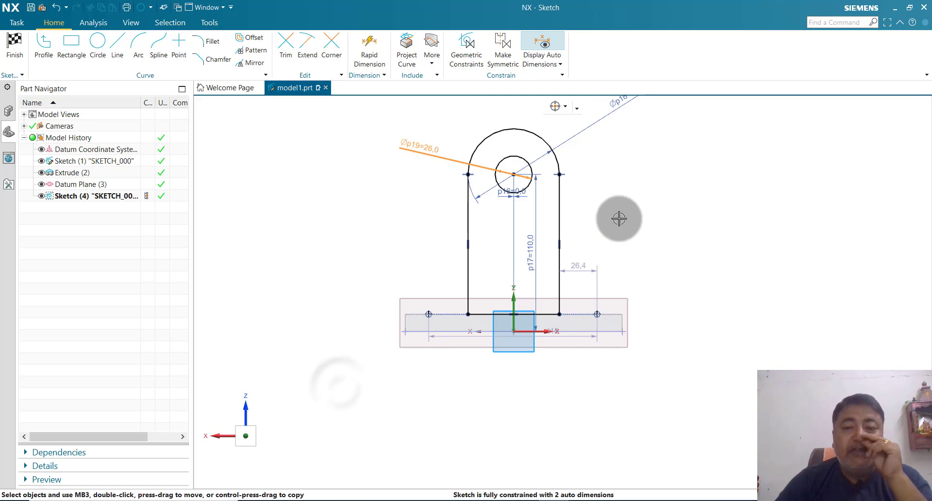
click(14, 57)
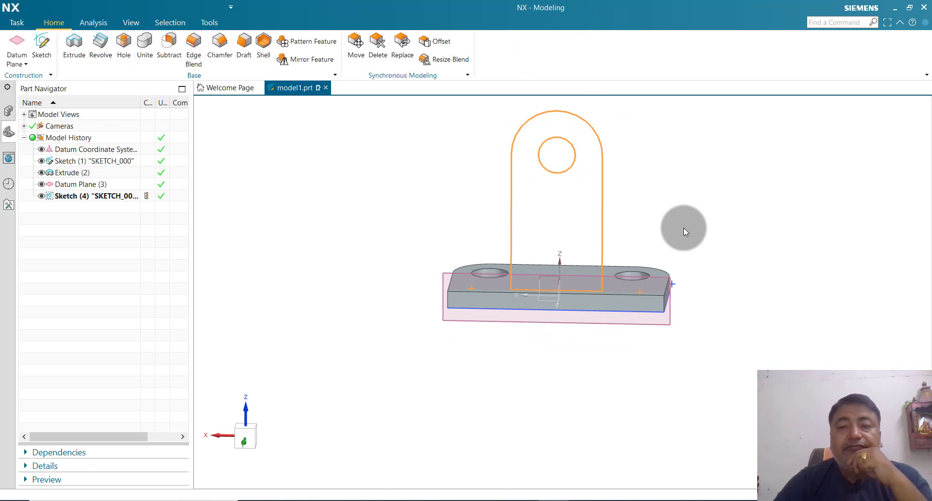
- Extrude the upright profile 20 mm inward over the plate, with the inferred Boolean uniting it with the plate
middle_drag(684, 228, 667, 247)
scroll(416, 340, down, 2)
scroll(649, 306, up, 2)
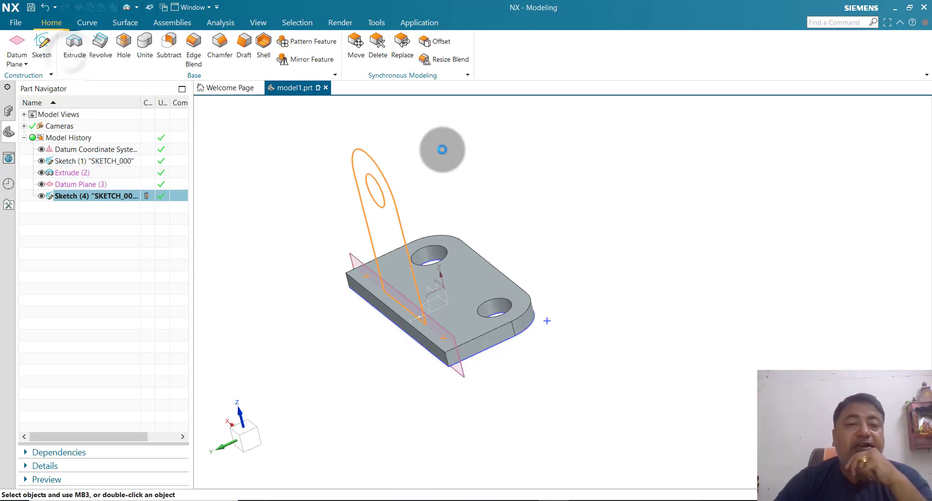
middle_click(508, 224)
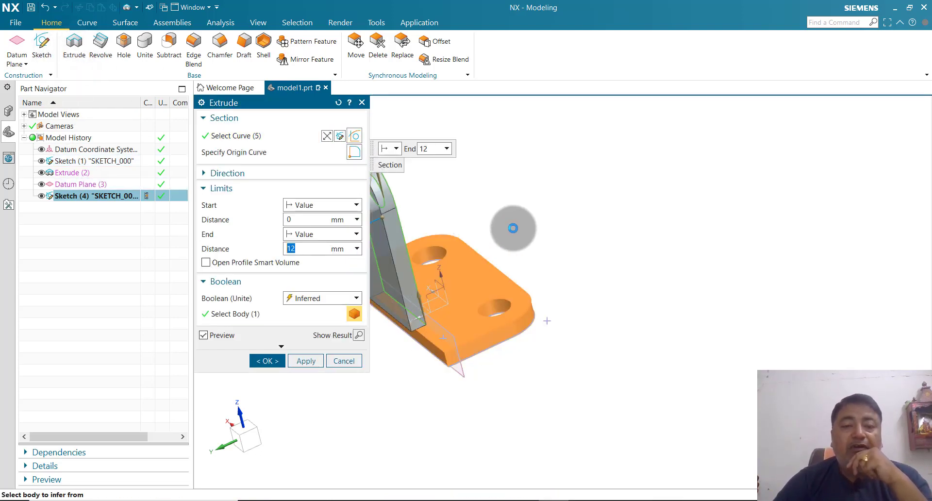
middle_drag(507, 224, 653, 286)
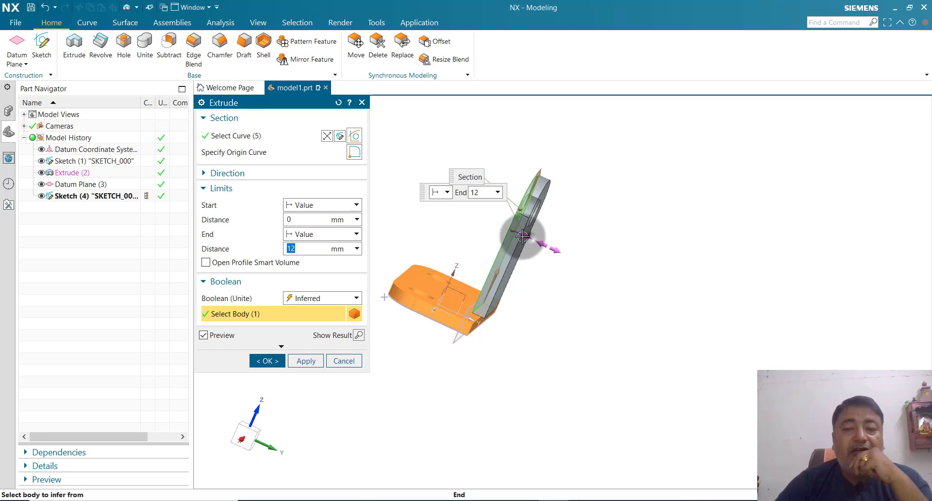
drag(503, 233, 494, 230)
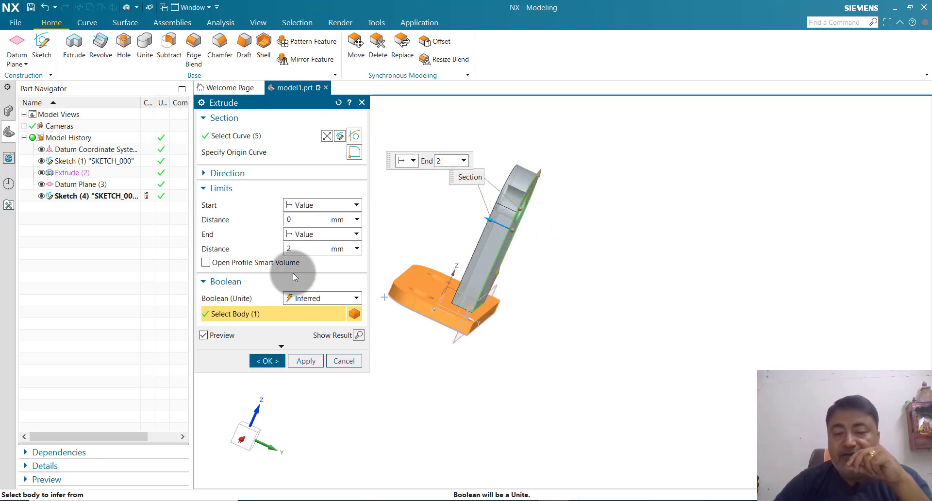
text(0)
key(Return)
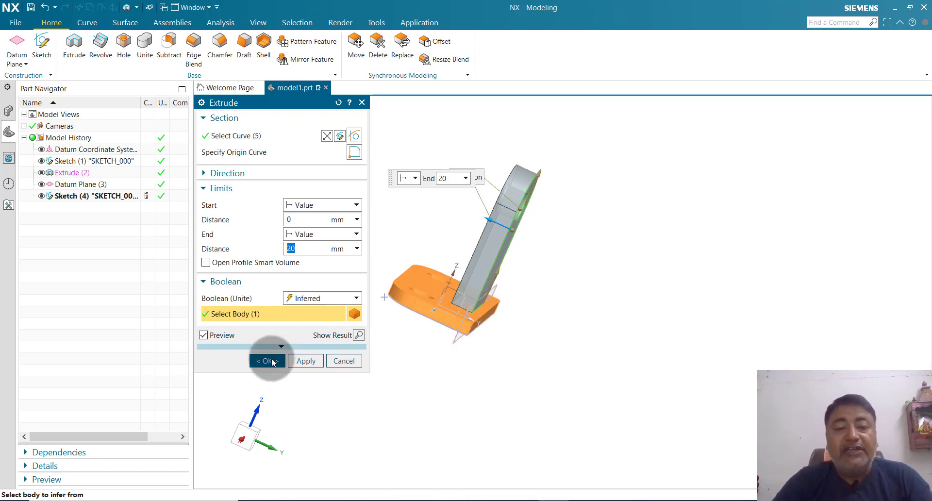
click(267, 361)
- Start a new sketch on the YZ plane of the datum coordinate system with a horizontal reference and the work part origin
middle_drag(614, 366, 573, 362)
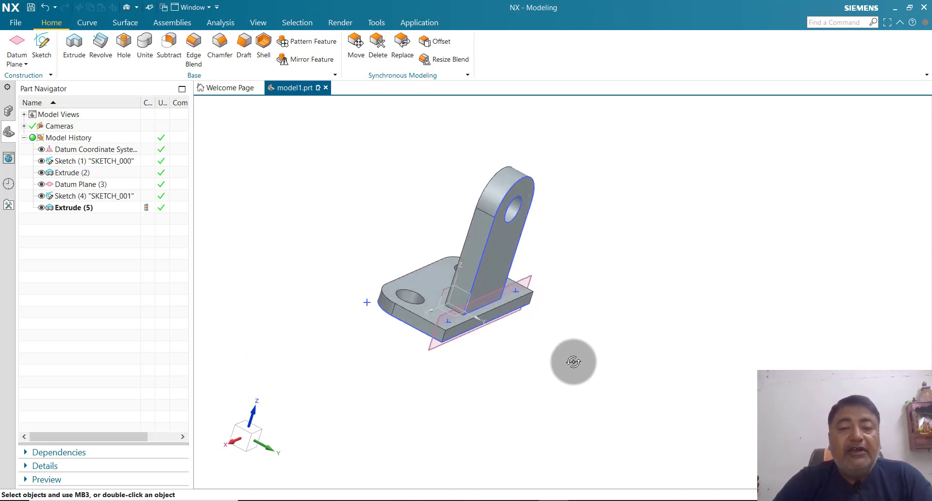
middle_drag(366, 254, 404, 270)
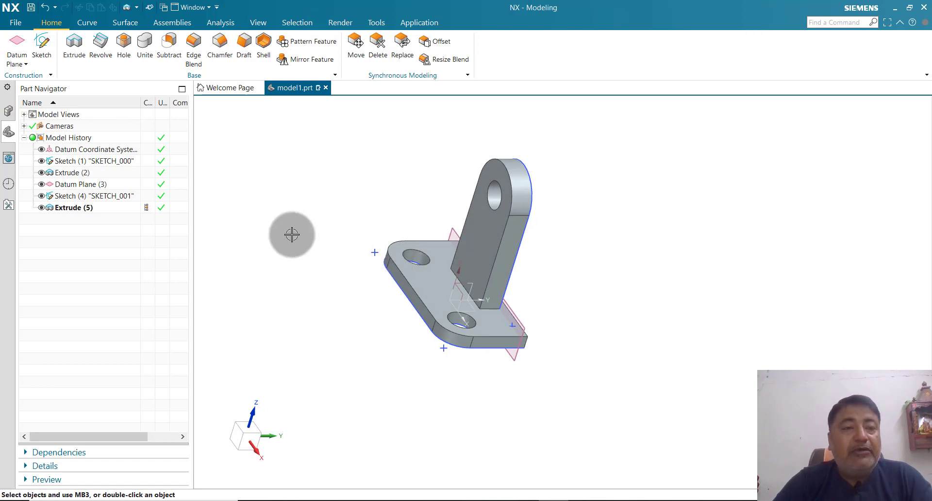
click(44, 53)
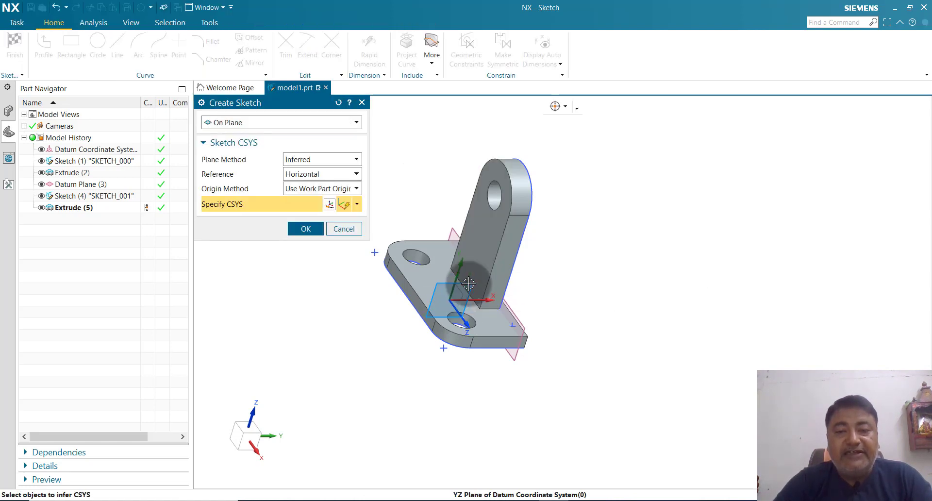
click(469, 284)
click(307, 229)
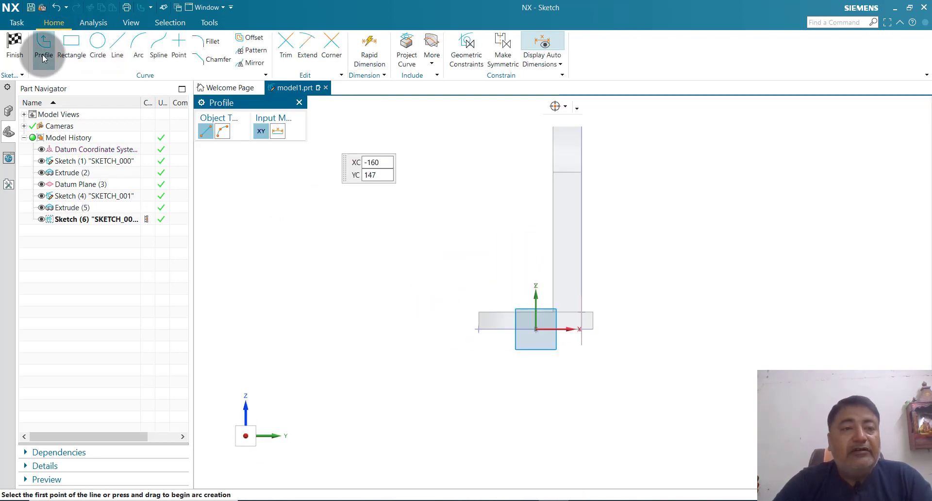
- Sketch a sloping line about 97.6 mm long from the upright's inner edge to the plate's far upper corner
click(553, 194)
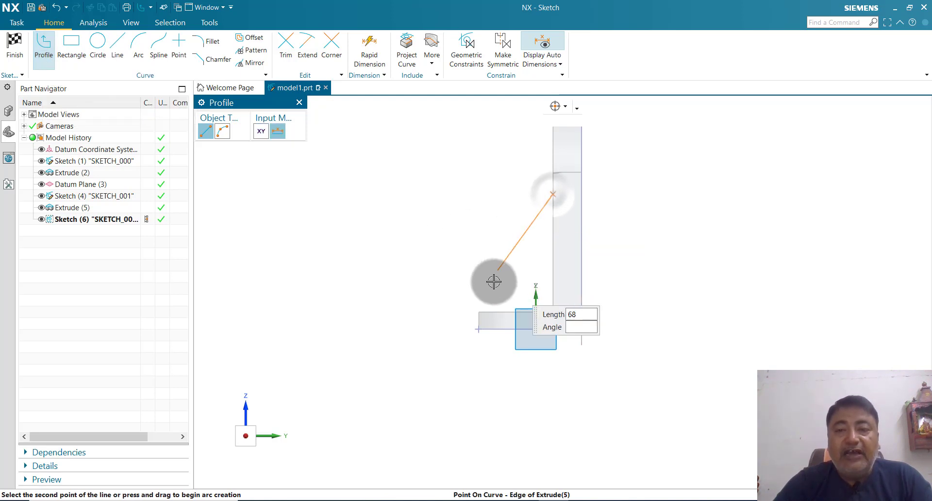
click(479, 312)
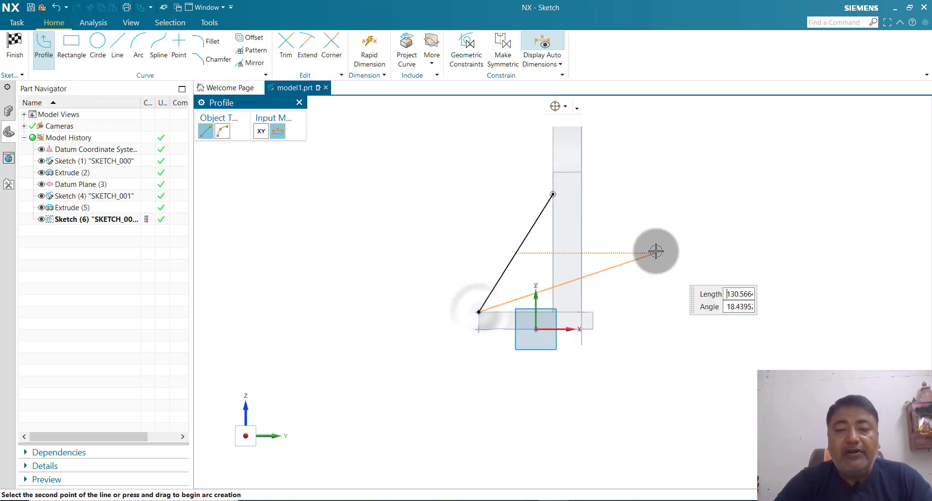
key(Escape)
- Dimension the vertical distance from the plate's top edge to the sloping line's upper end and set it to 82 mm
scroll(670, 225, up, 3)
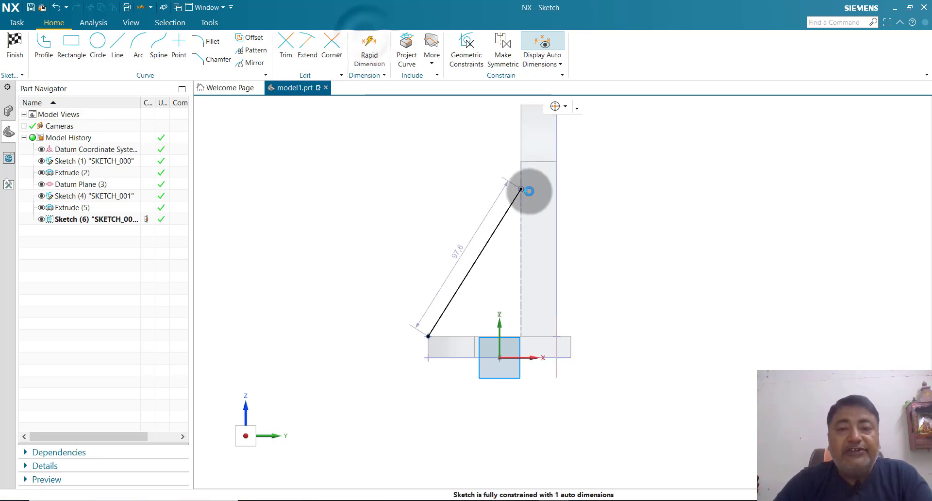
key(d)
click(521, 190)
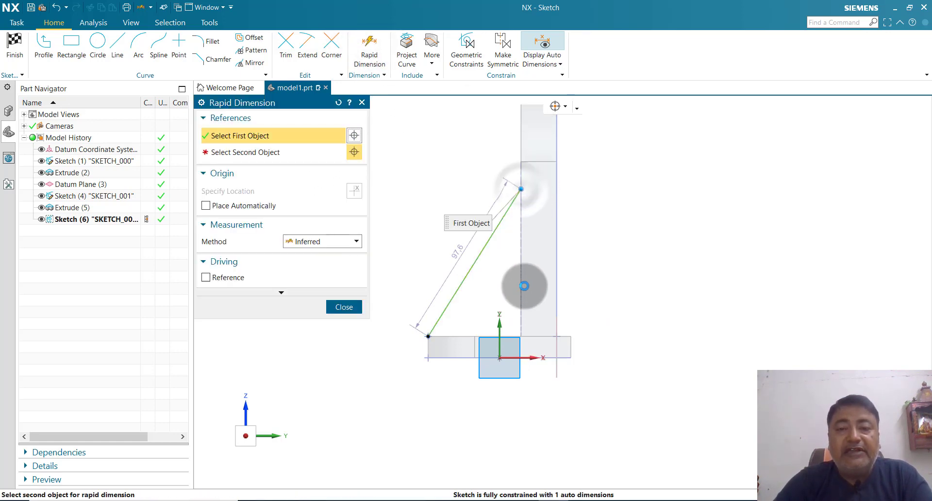
click(529, 336)
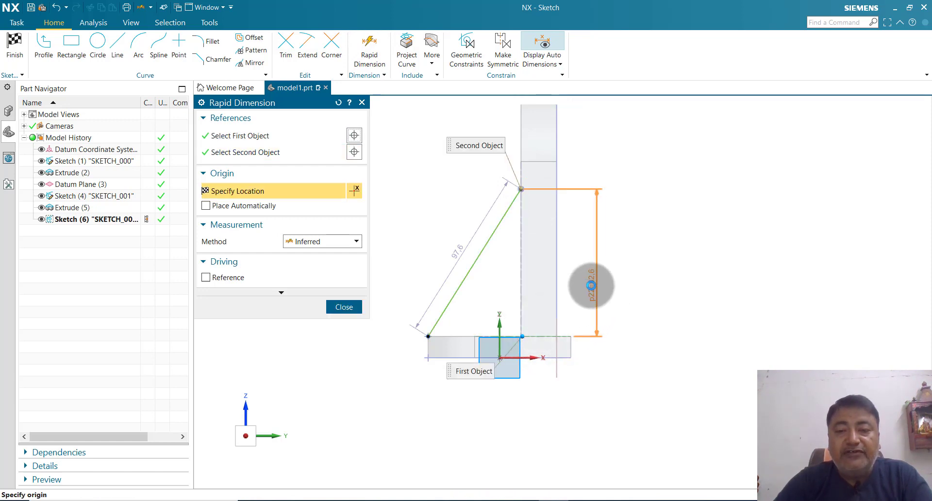
click(591, 285)
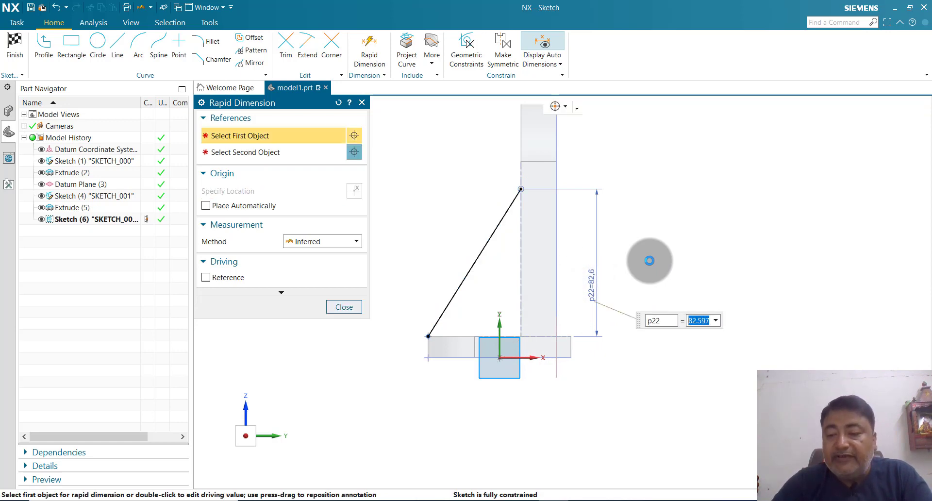
key(Return)
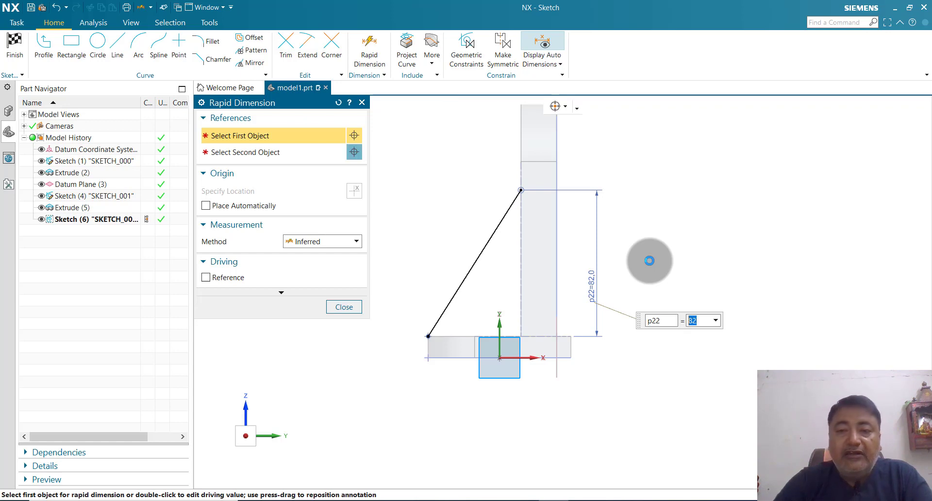
- Finish the sketch and create a 20 mm symmetric rib from the sloping line, with walls parallel to the section plane, combined with the bracket body
click(334, 307)
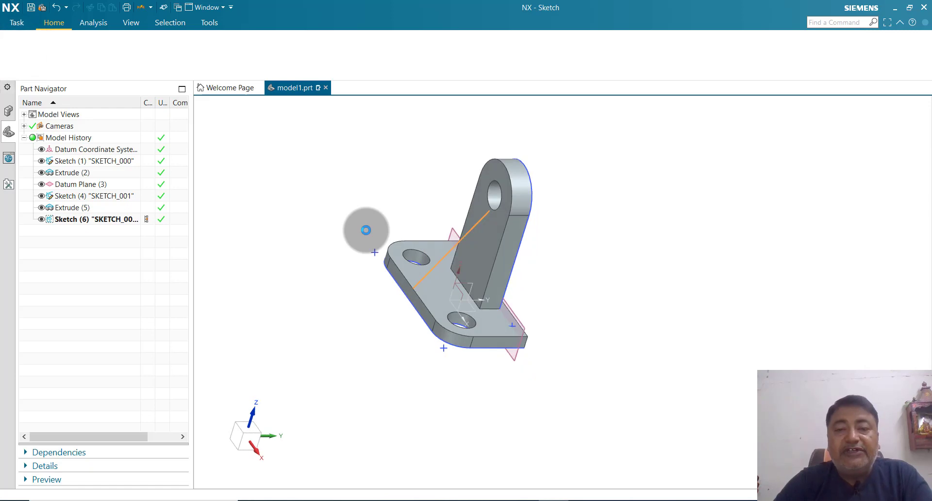
mouse_move(602, 268)
middle_down()
mouse_move(578, 258)
mouse_move(572, 203)
mouse_move(606, 206)
mouse_move(593, 233)
middle_up()
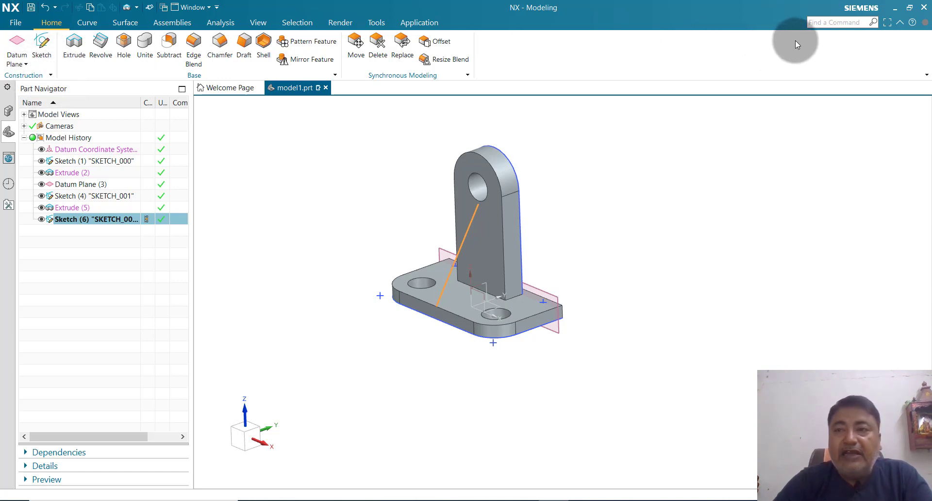
click(820, 23)
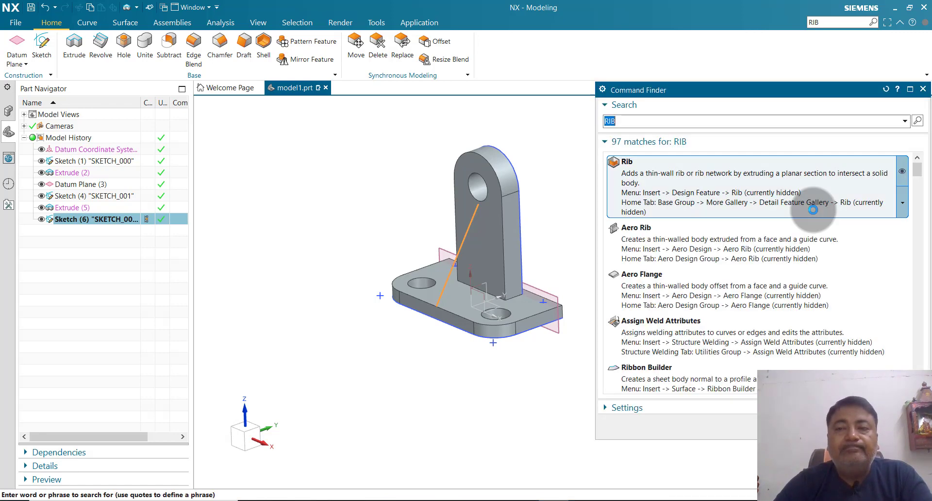
click(663, 183)
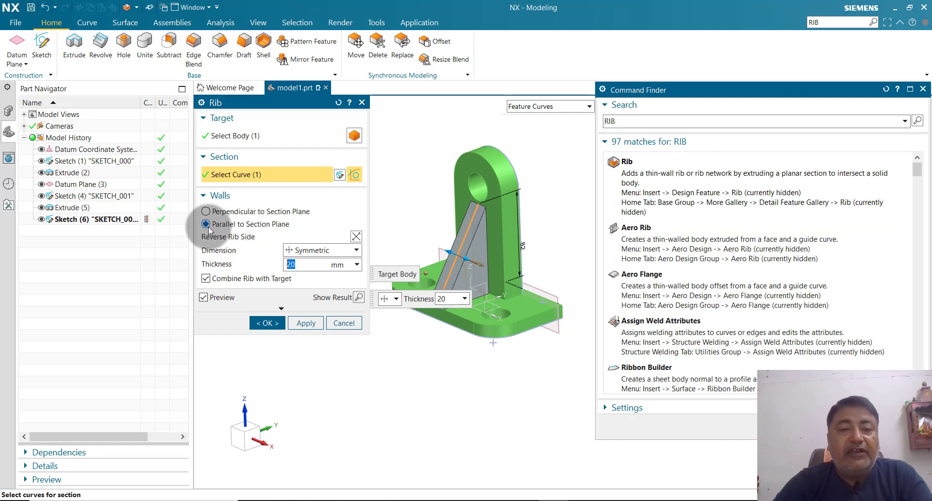
click(922, 89)
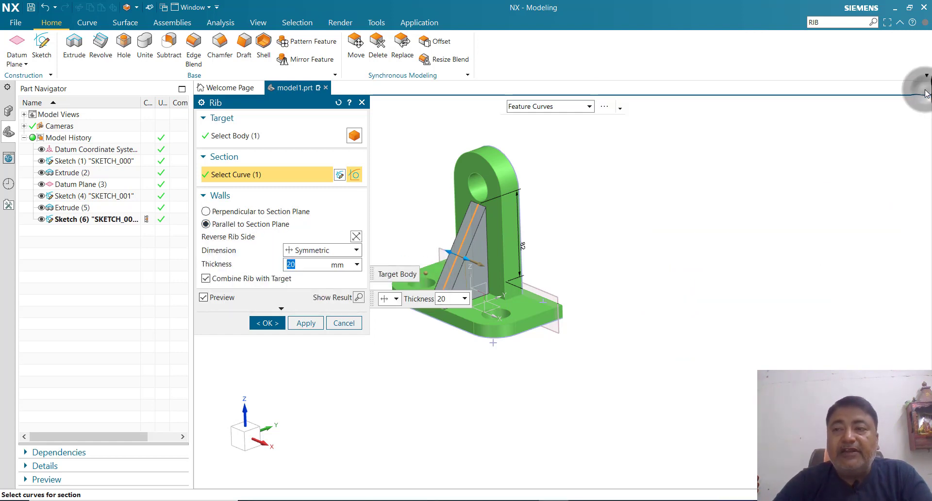
click(207, 212)
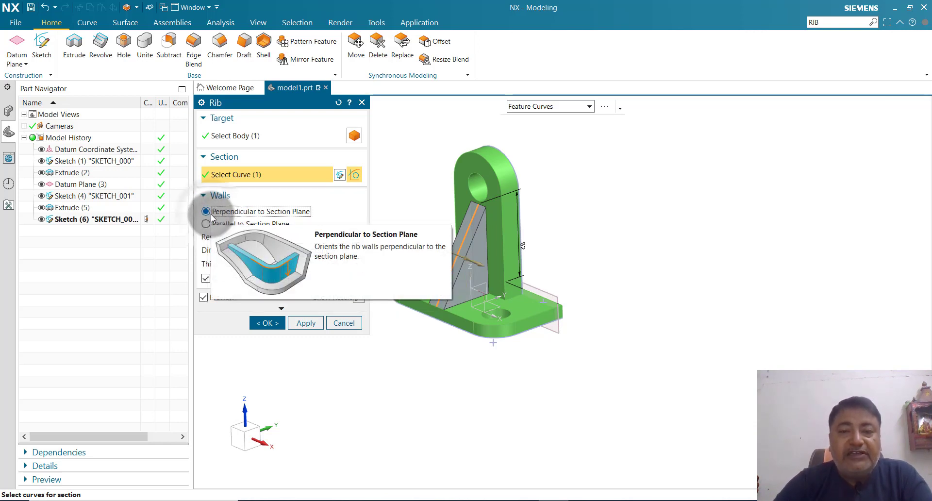
click(206, 224)
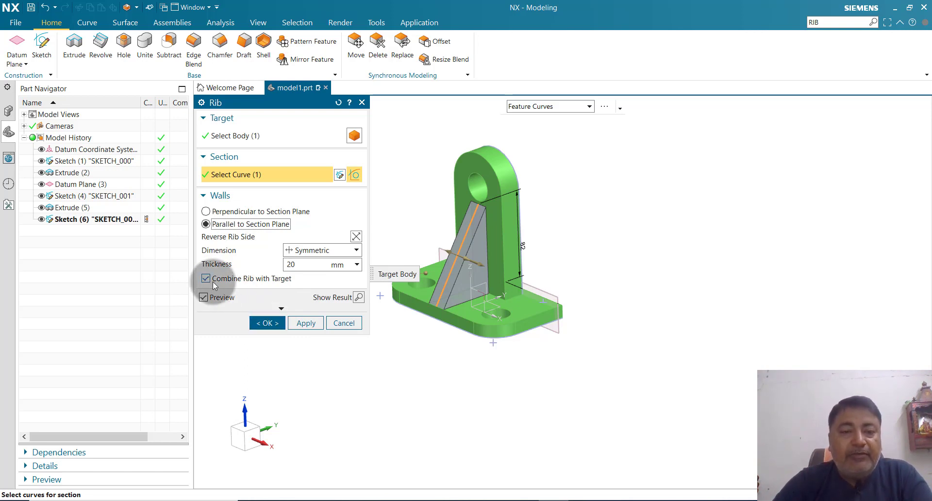
click(265, 323)
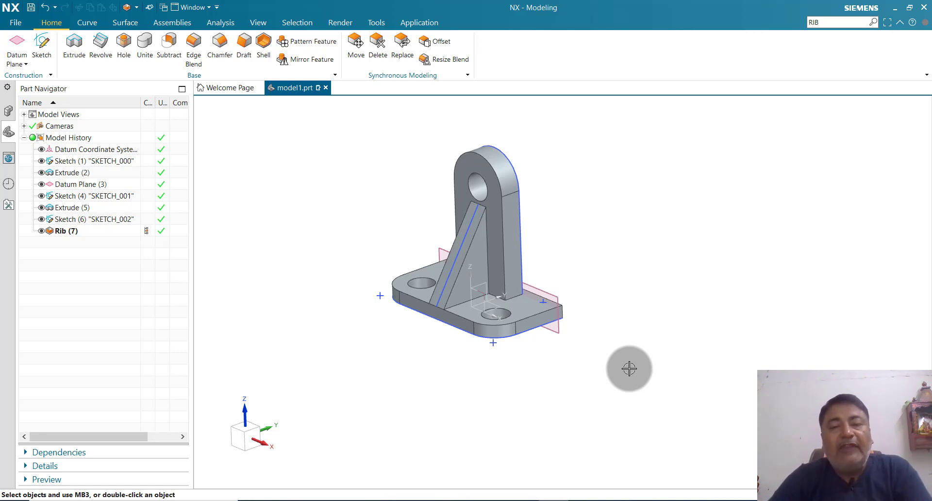
- Start a new sketch on the upright's outer face with a horizontal reference and the work part origin
middle_drag(608, 383, 562, 392)
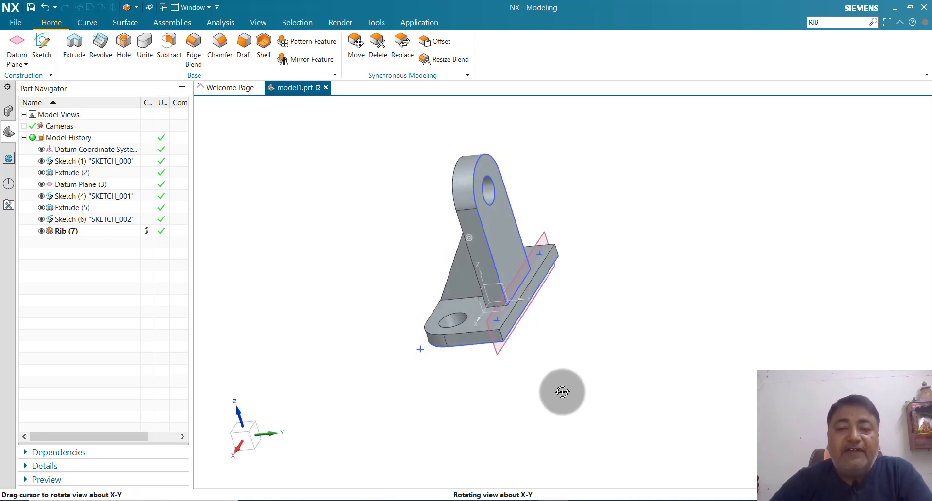
click(42, 44)
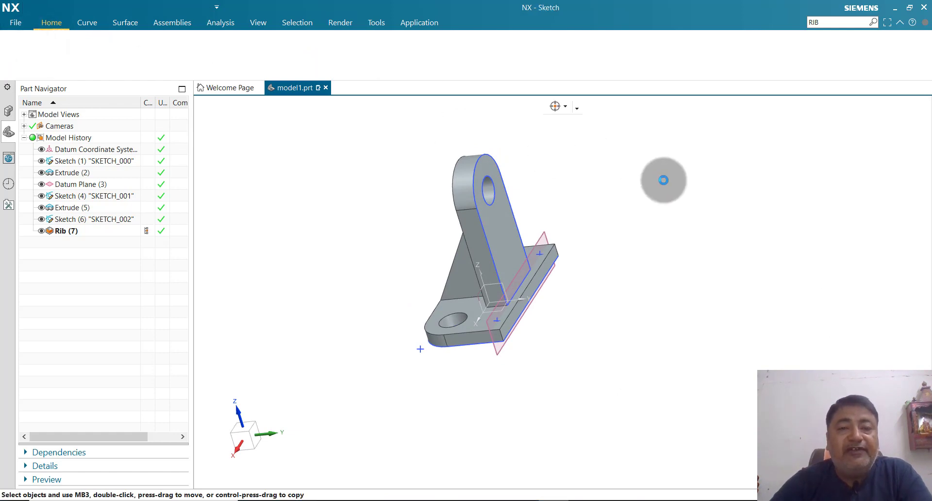
click(503, 216)
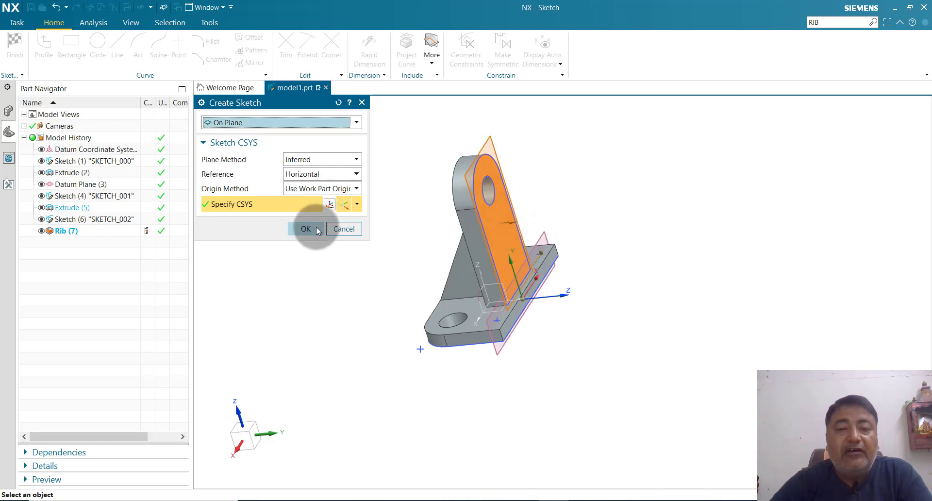
click(305, 229)
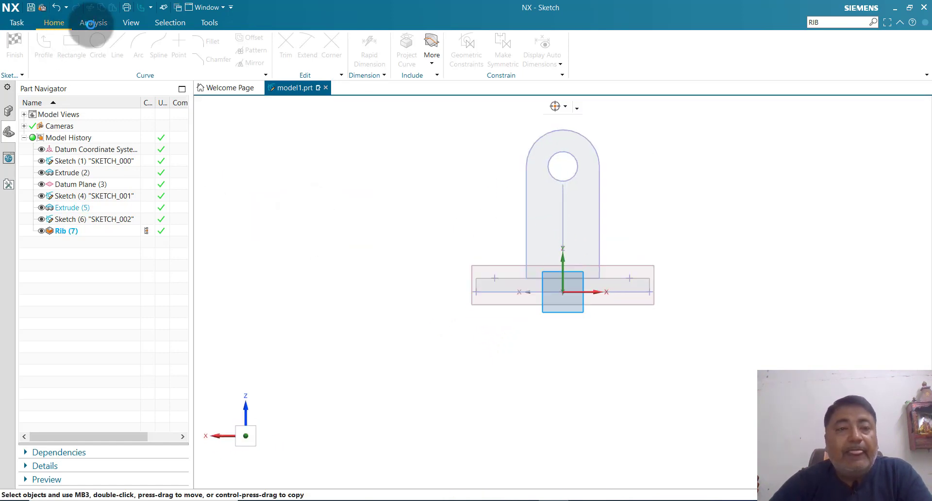
- Sketch a 64 mm diameter circle centred on the upright's hole and matching its rounded top edge
click(98, 43)
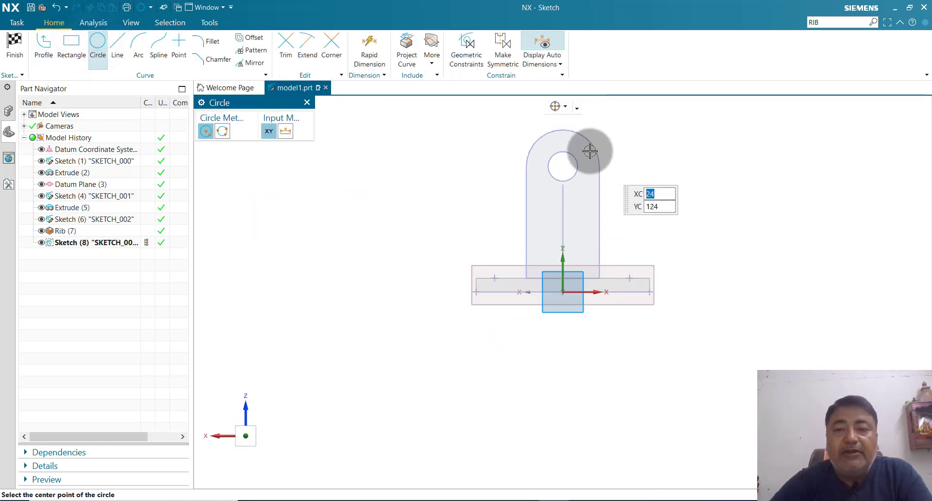
click(562, 164)
click(578, 138)
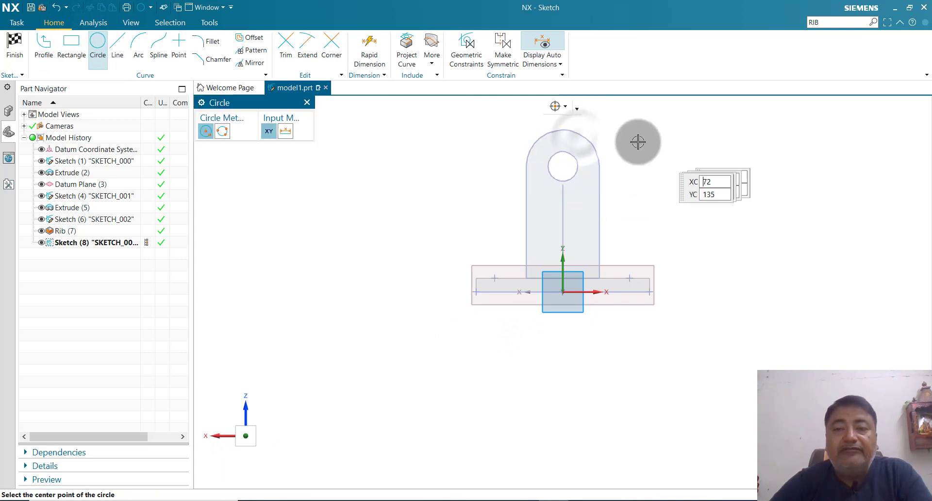
mouse_move(653, 194)
middle_down()
mouse_move(672, 204)
mouse_move(665, 200)
middle_up()
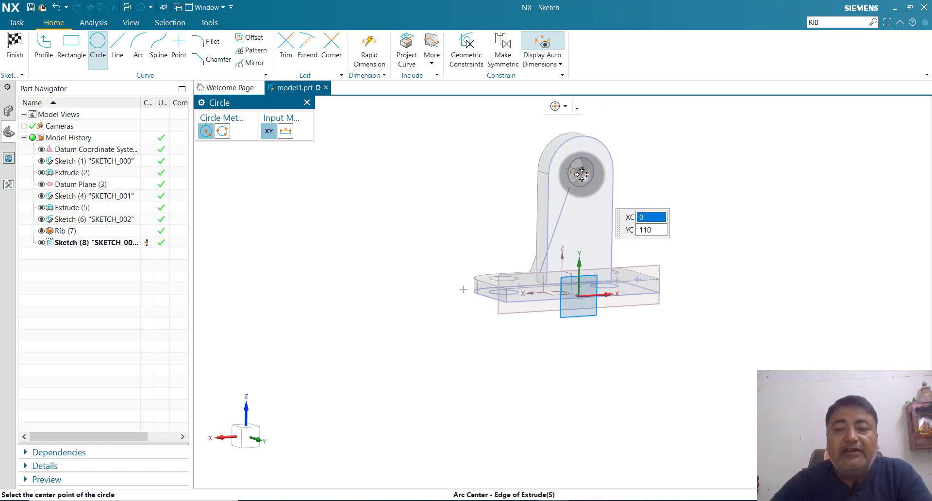
click(582, 173)
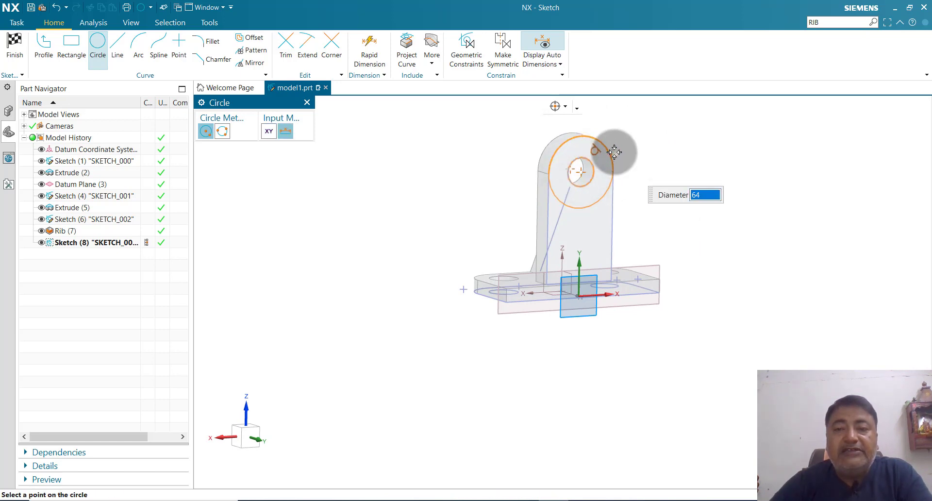
click(614, 151)
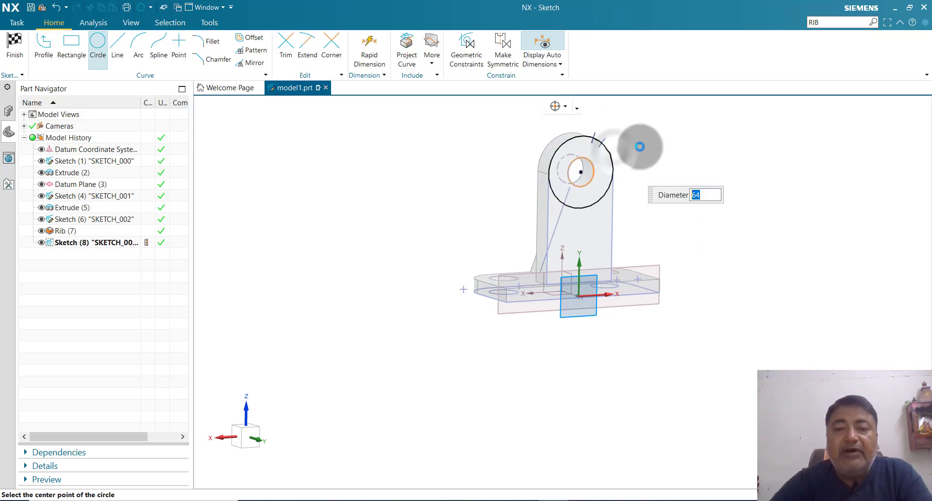
- Sketch a second concentric circle matching the edge of the upright's hole, and finish the sketch
click(582, 172)
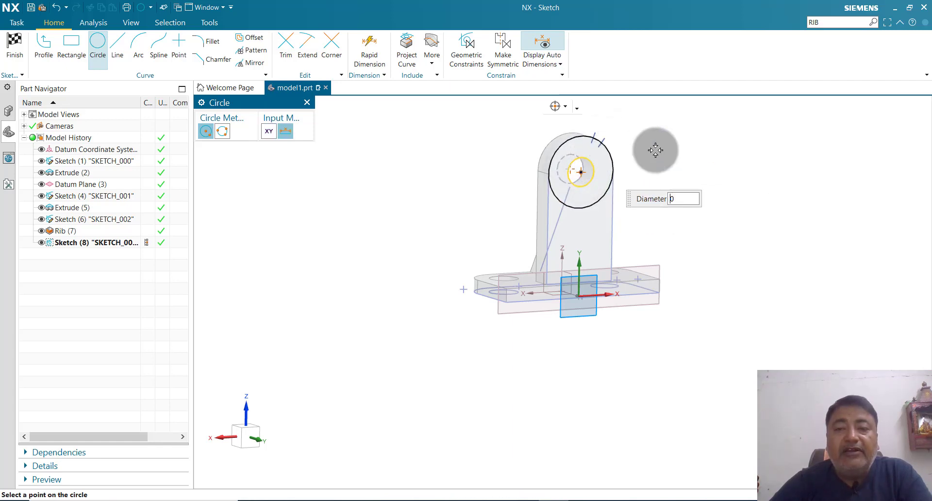
click(597, 166)
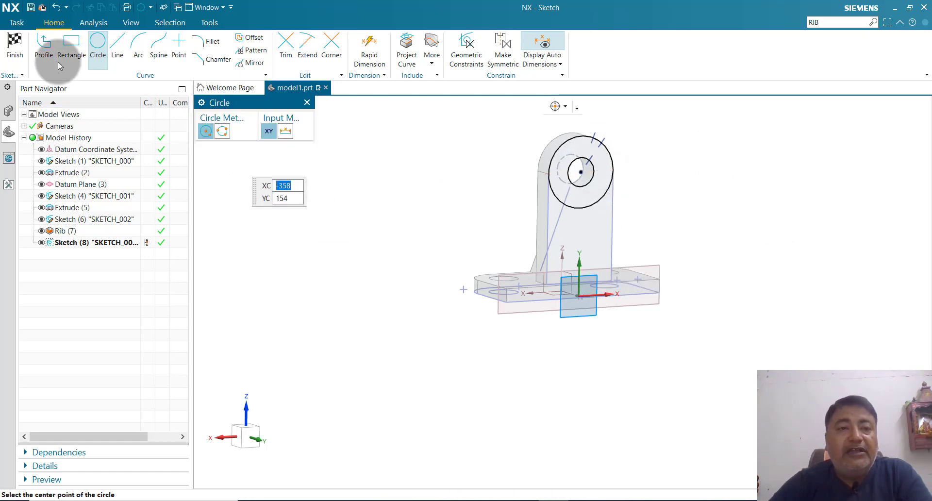
click(15, 45)
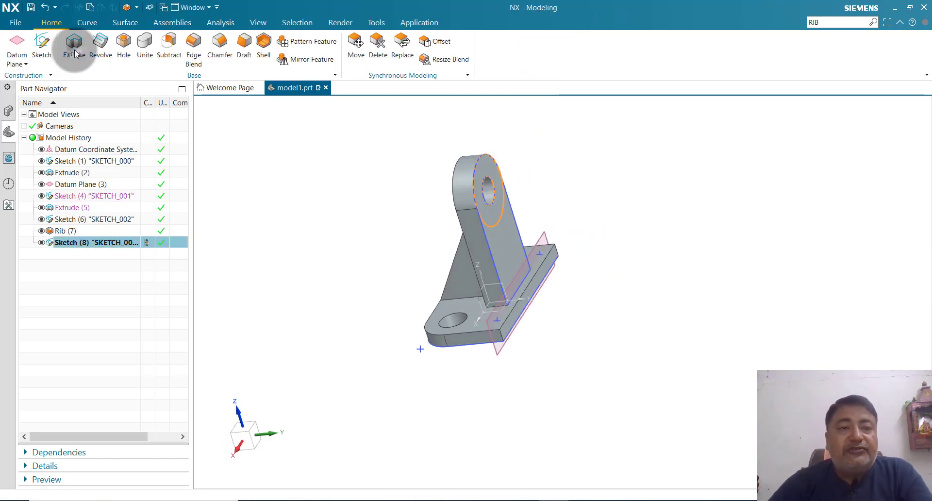
- Extrude the ring between the two circles 8 mm outward from the upright, with the inferred Boolean uniting it with the bracket
click(74, 53)
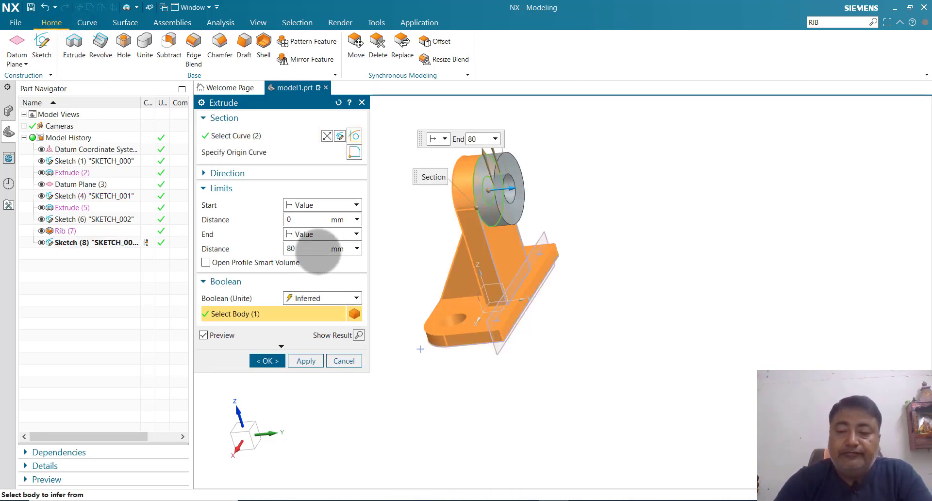
key(Return)
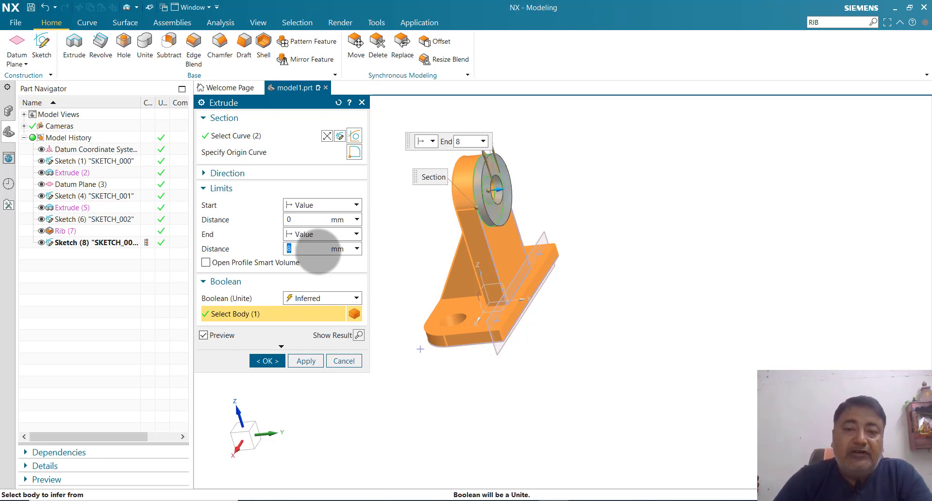
click(275, 362)
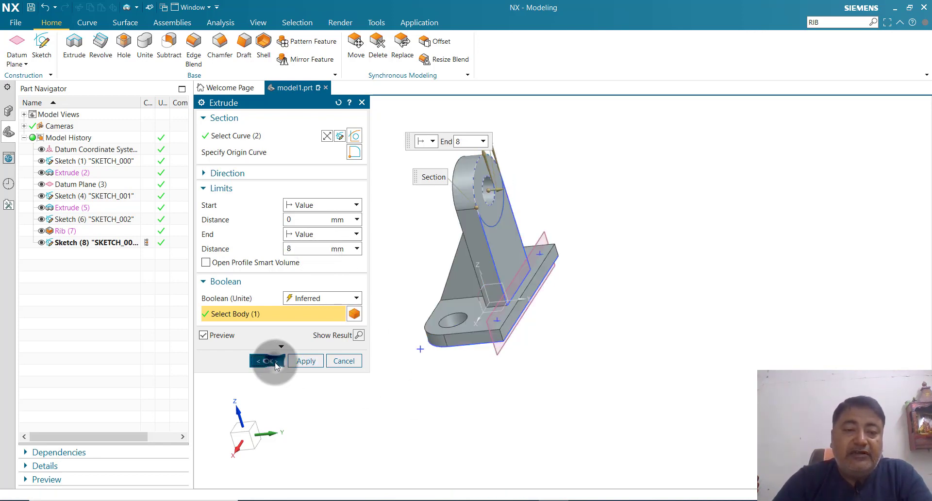
mouse_move(697, 297)
middle_down()
mouse_move(710, 265)
mouse_move(684, 279)
mouse_move(679, 300)
mouse_move(684, 292)
middle_up()
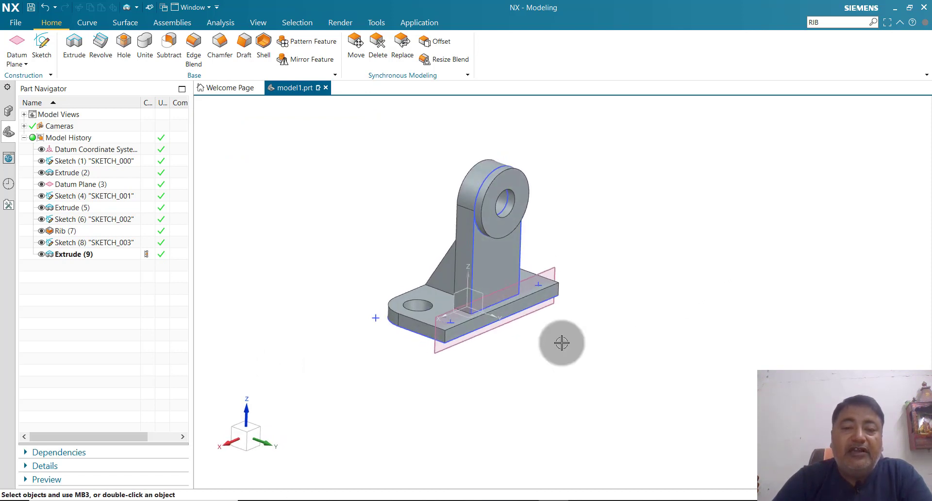
- Chamfer the plate's long straight upper edge in front of the upright with a symmetric 8 mm distance
scroll(434, 330, up, 2)
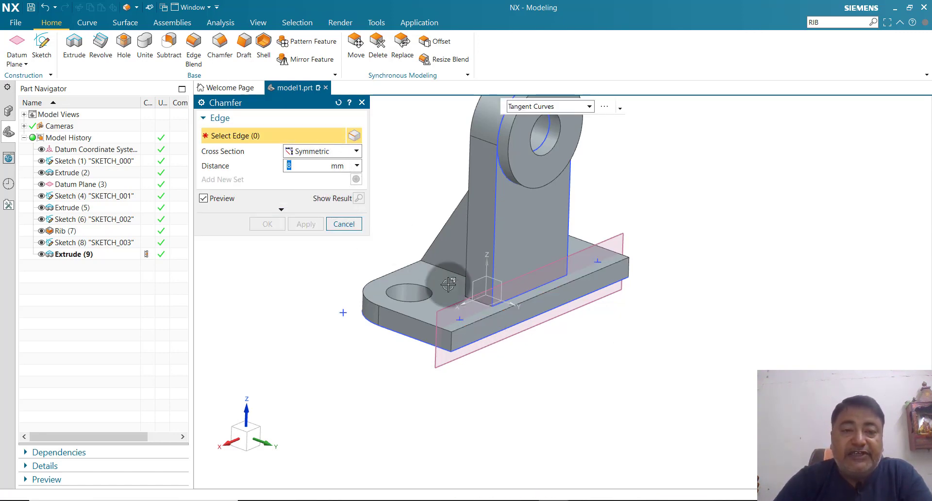
click(472, 325)
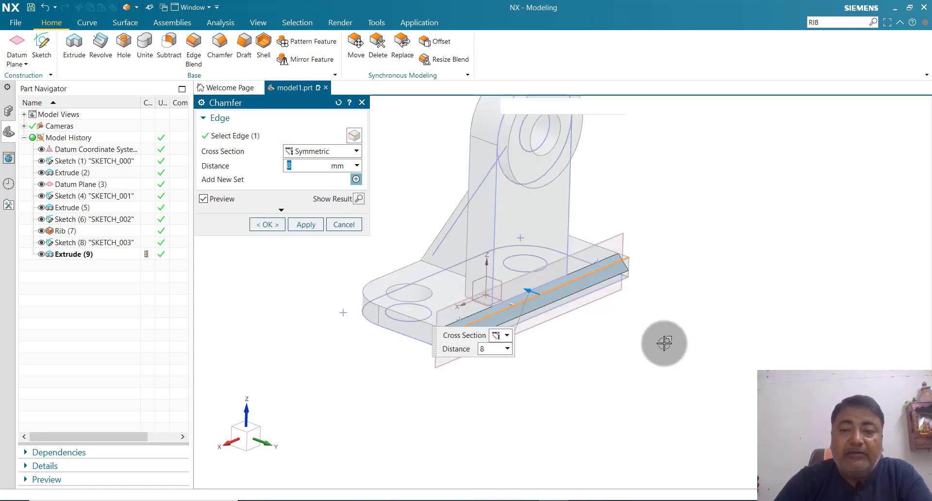
mouse_move(676, 317)
middle_down()
mouse_move(701, 316)
mouse_move(670, 319)
middle_up()
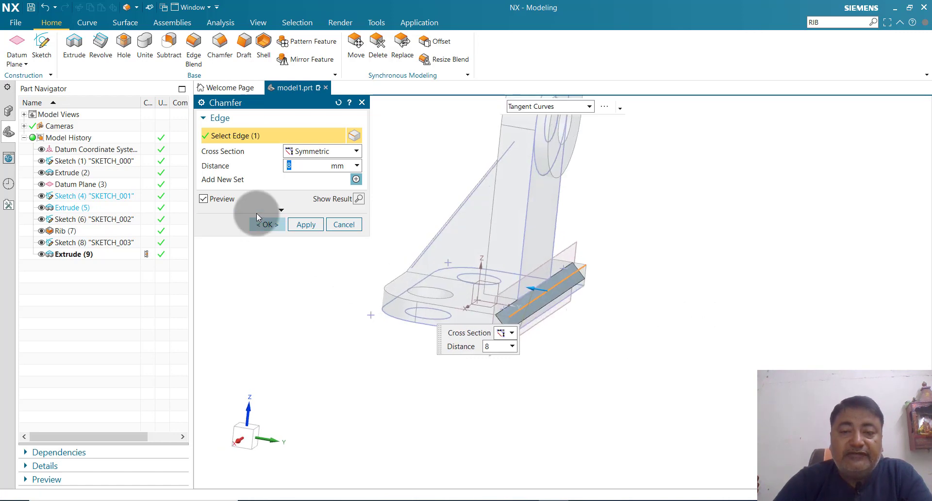
click(266, 224)
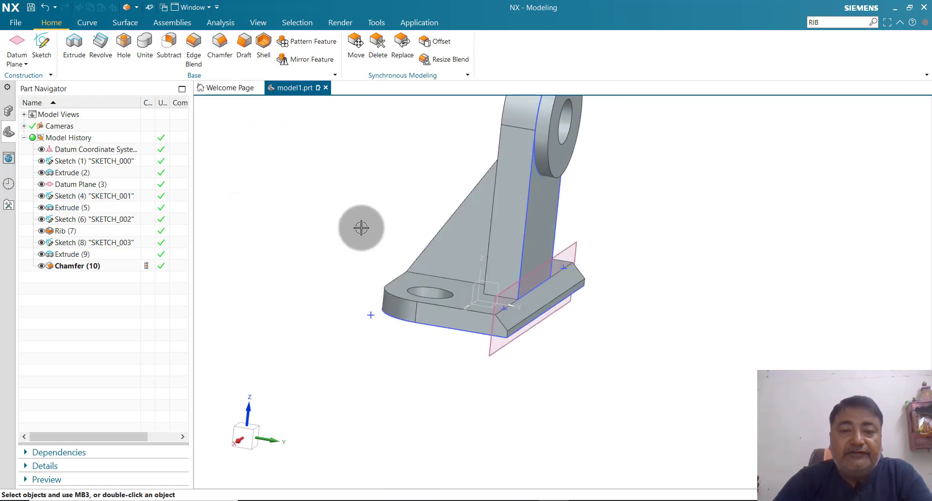
middle_drag(676, 340, 651, 335)
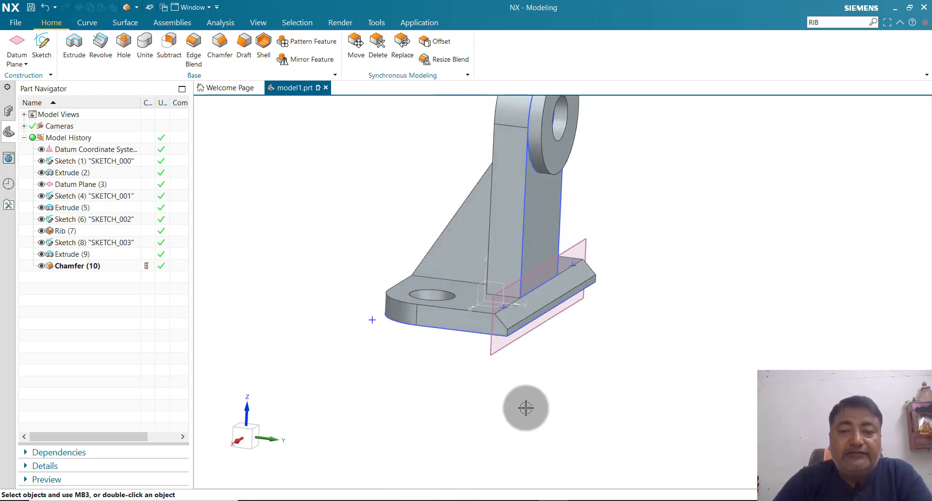
scroll(616, 277, down, 2)
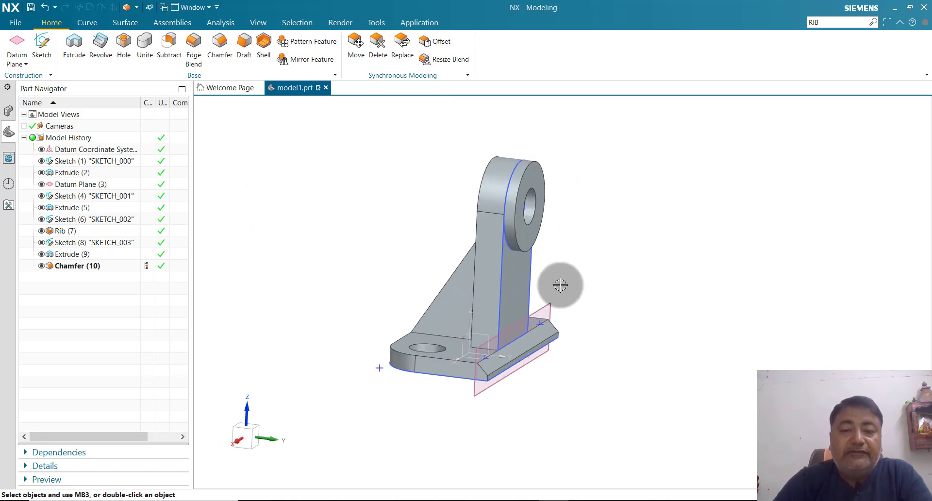
- Try to save the bracket part to the Desktop as SUPPORT
click(20, 24)
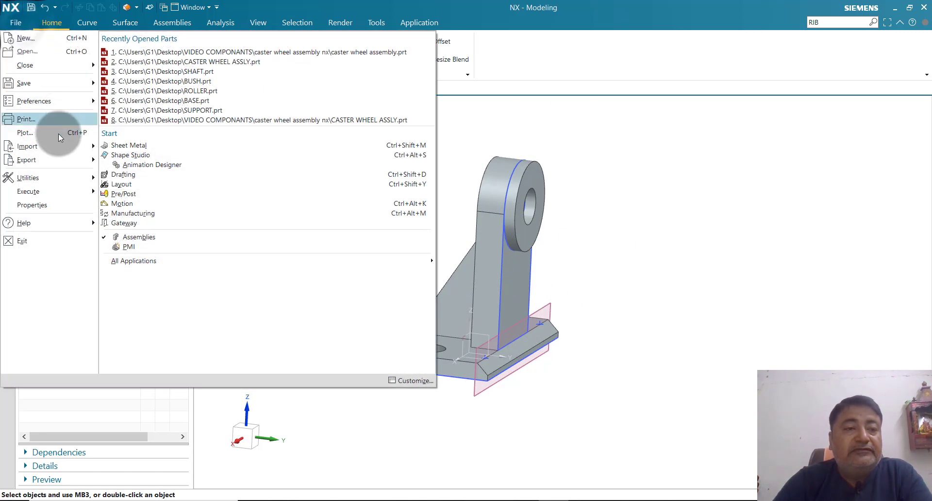
mouse_move(63, 83)
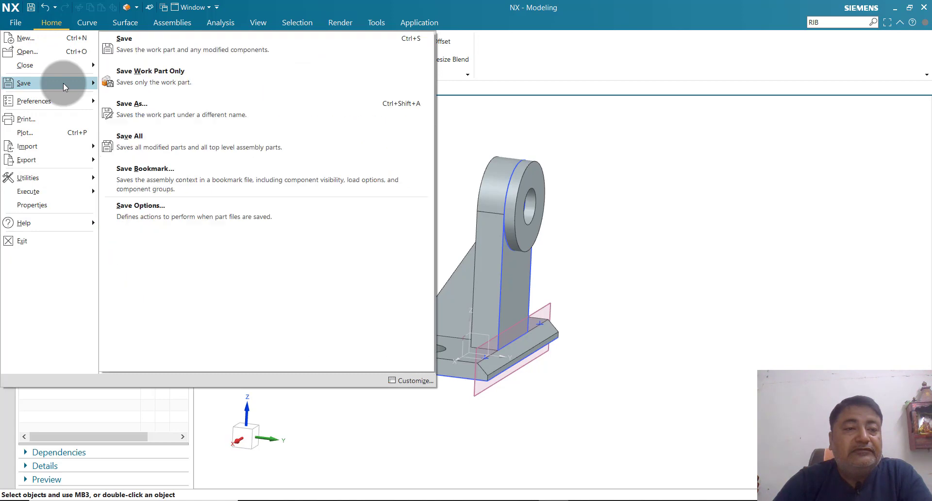
click(167, 125)
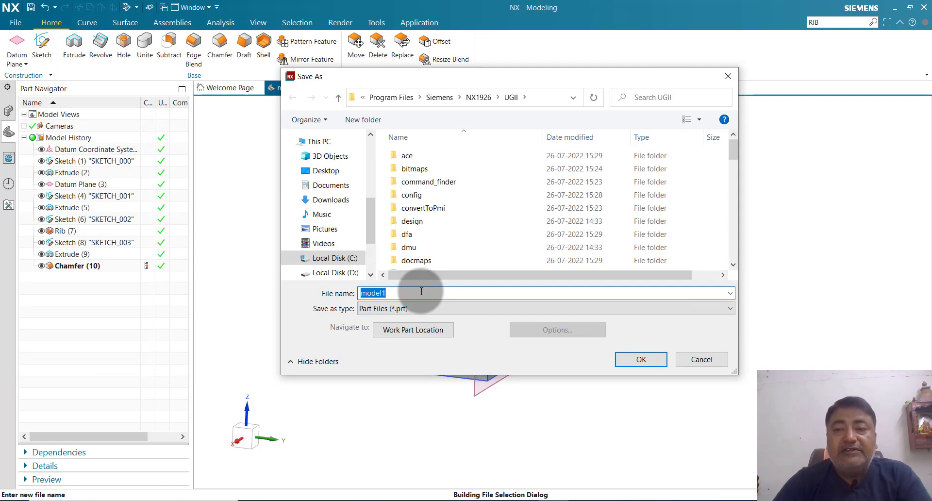
click(324, 174)
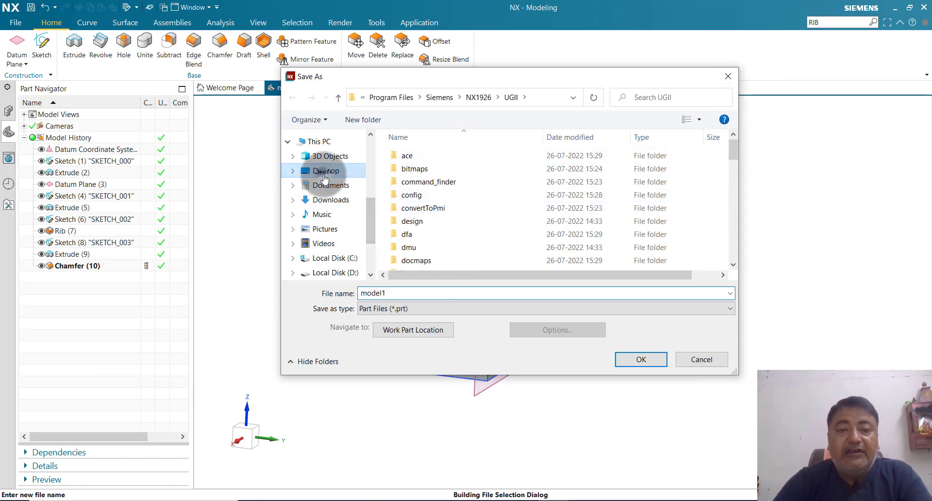
click(444, 296)
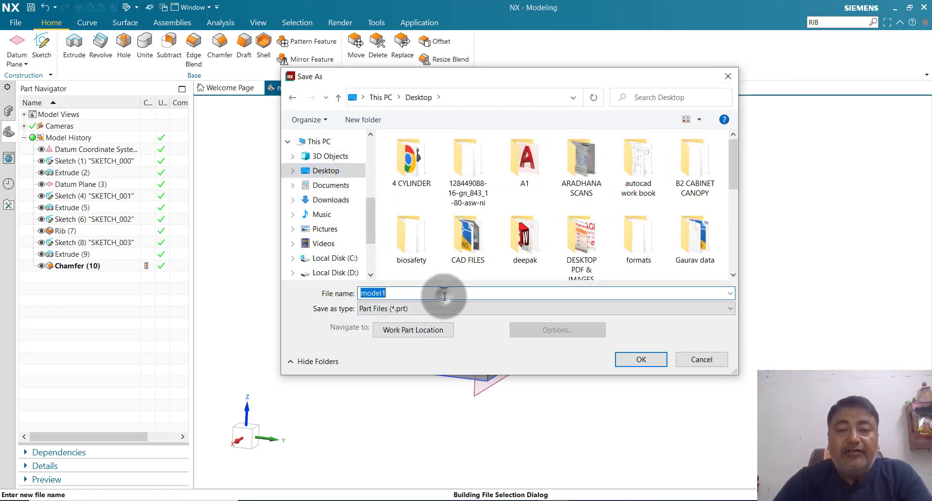
text(SU)
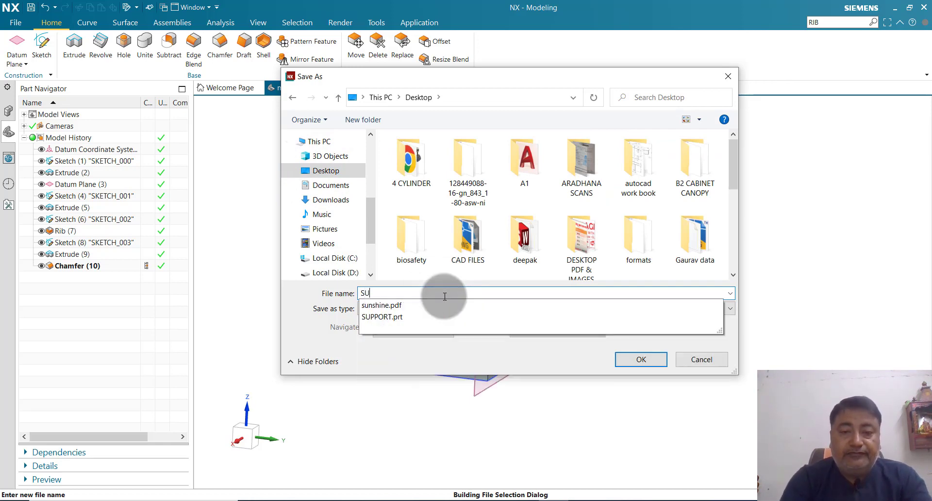
text(PPORT)
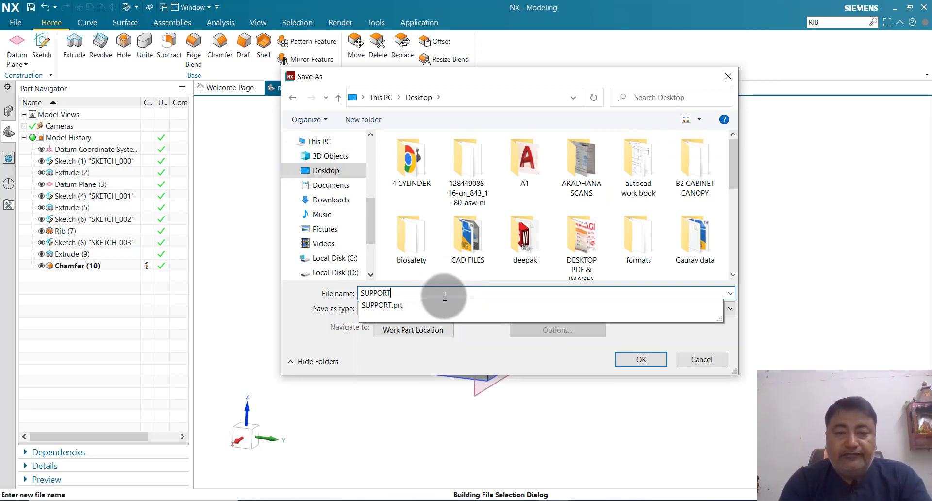
click(628, 359)
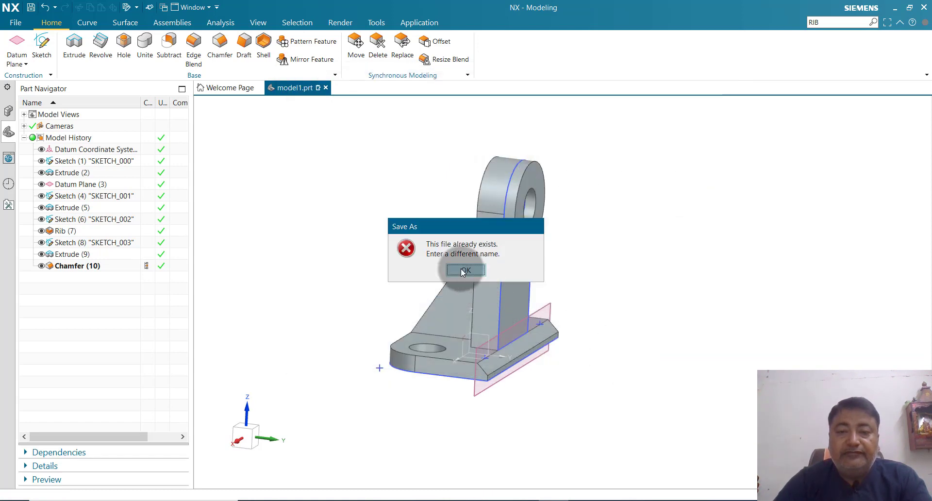
click(464, 271)
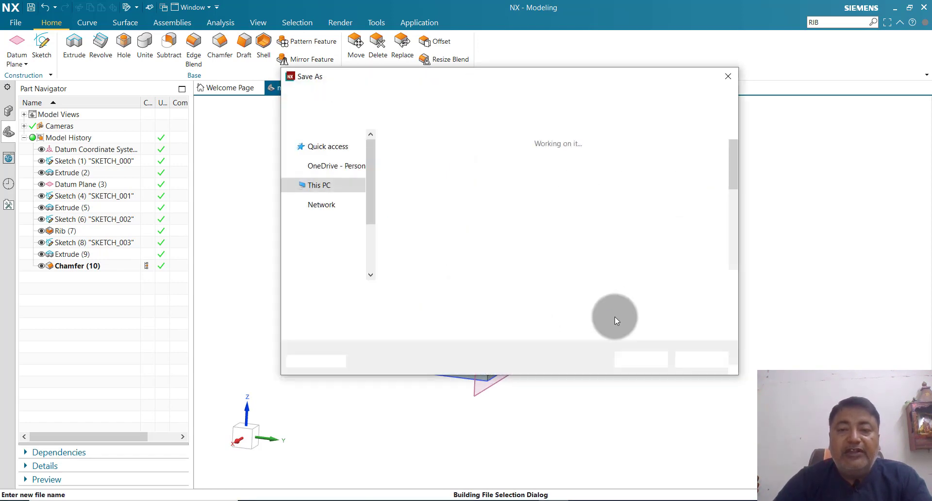
click(728, 77)
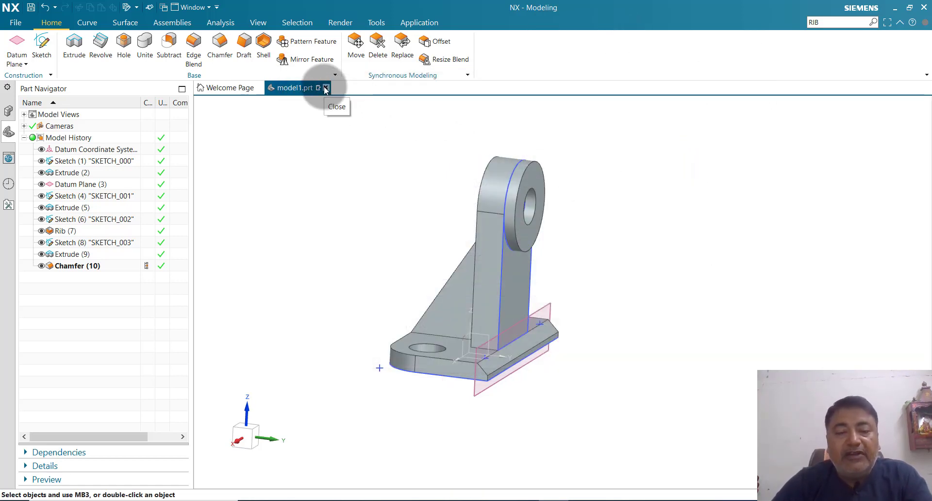
- Close the bracket part and create a new model part
click(326, 88)
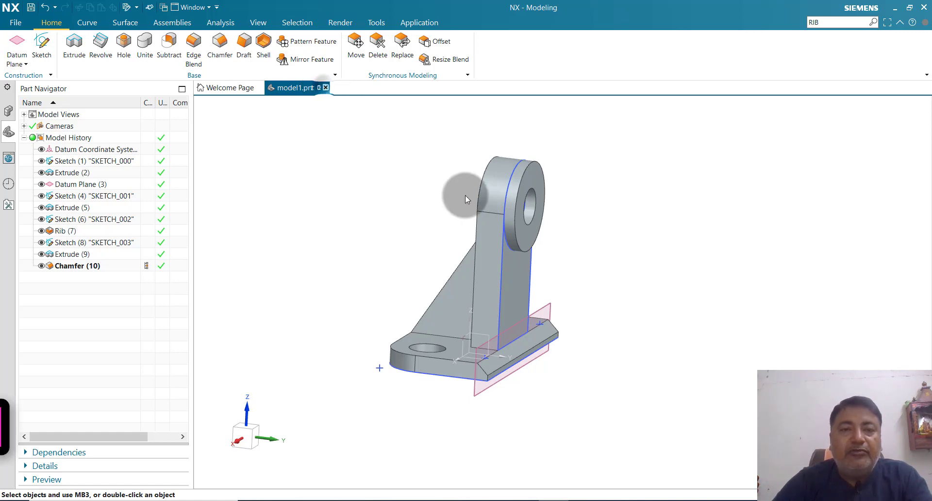
click(464, 278)
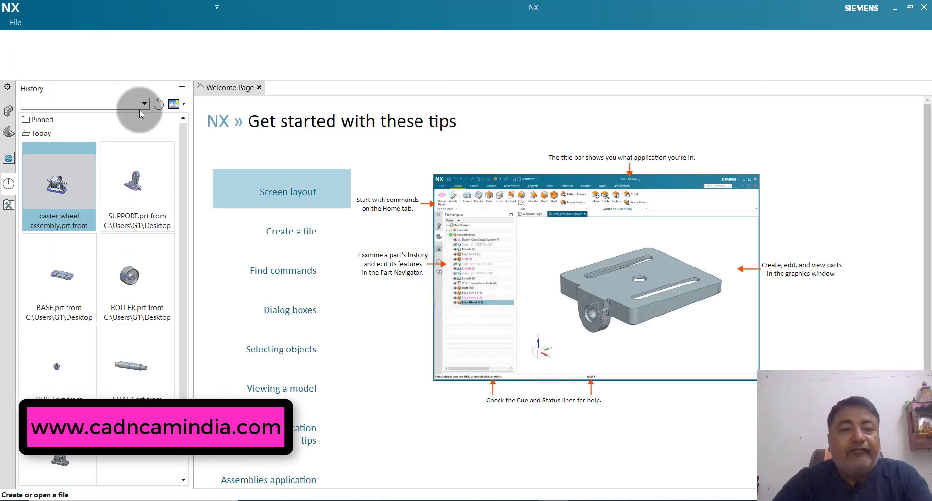
click(11, 53)
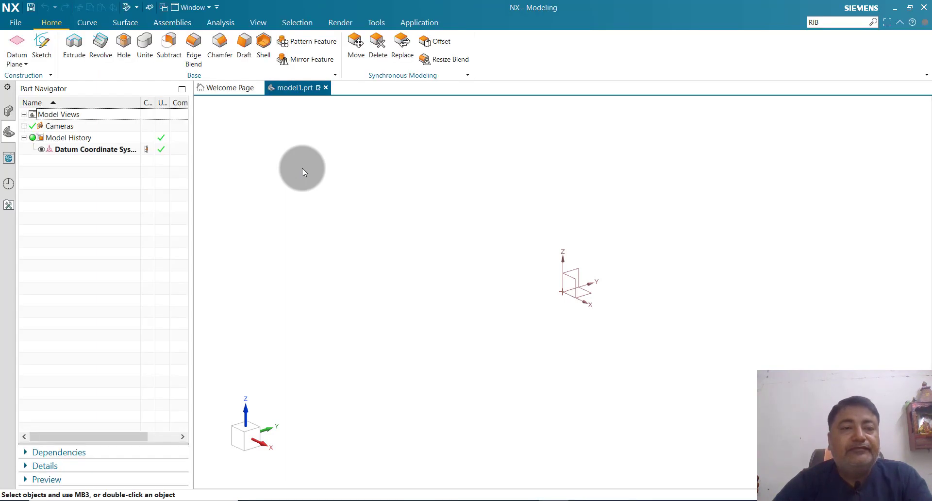
- Start a sketch on the vertical XZ plane and draw a rectangle centred on the origin, about 860 mm wide and 165 mm high
click(51, 53)
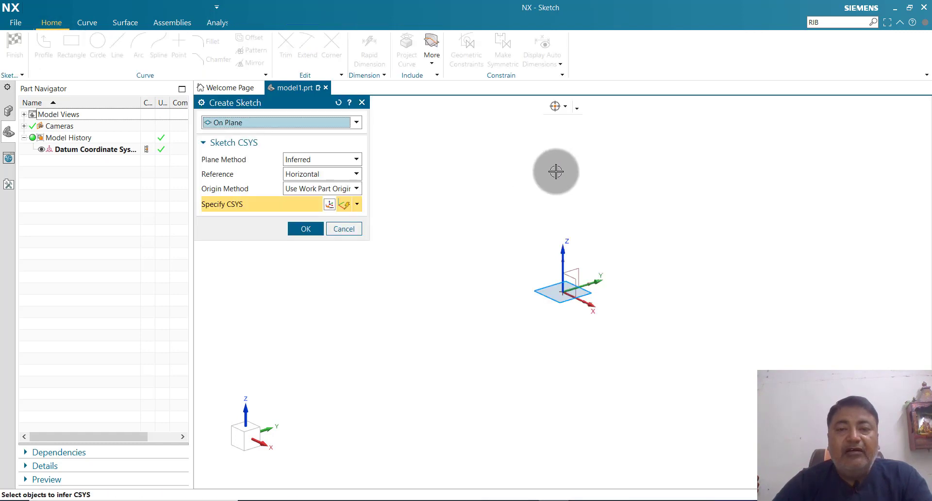
click(575, 281)
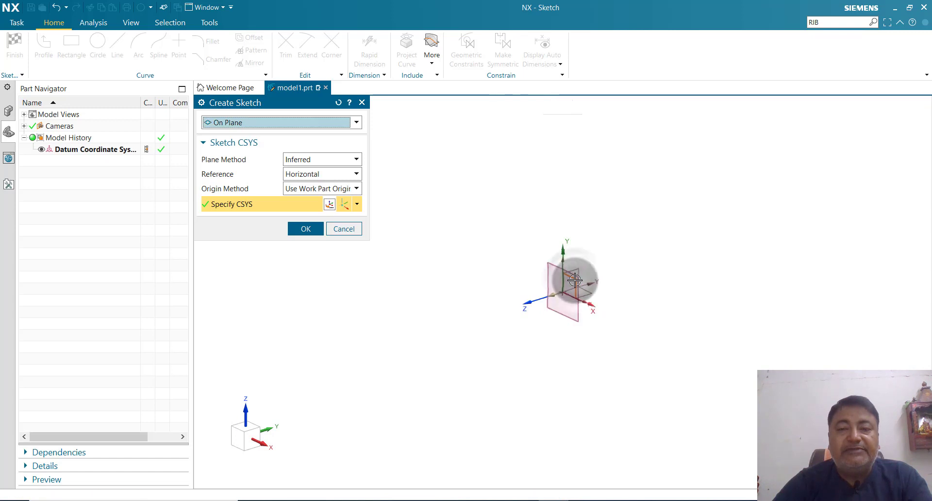
click(304, 232)
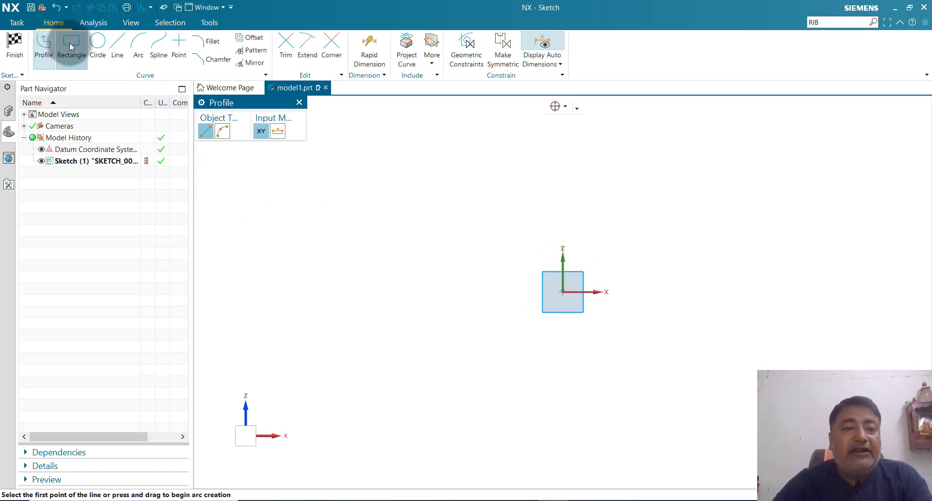
click(71, 43)
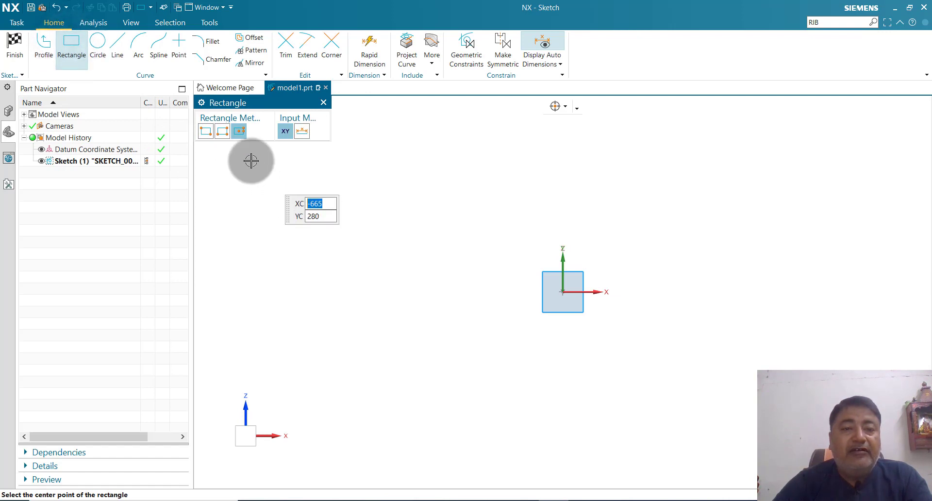
click(562, 291)
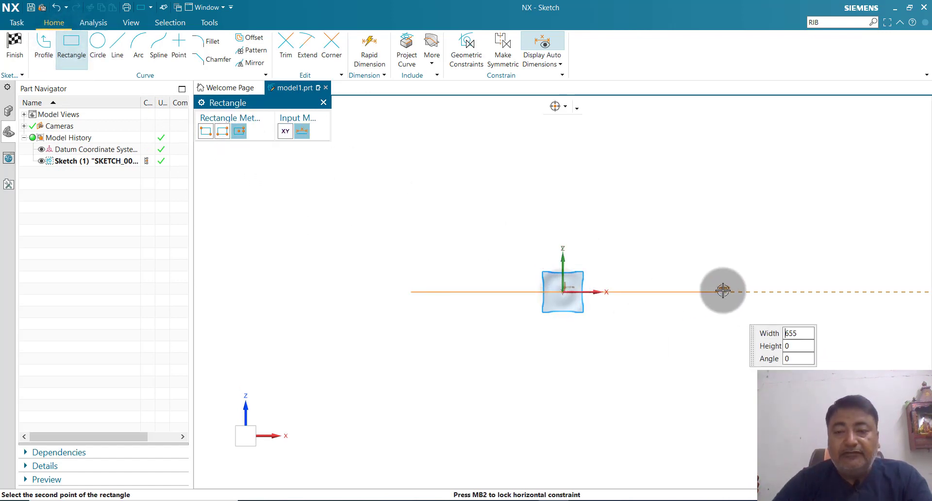
click(764, 292)
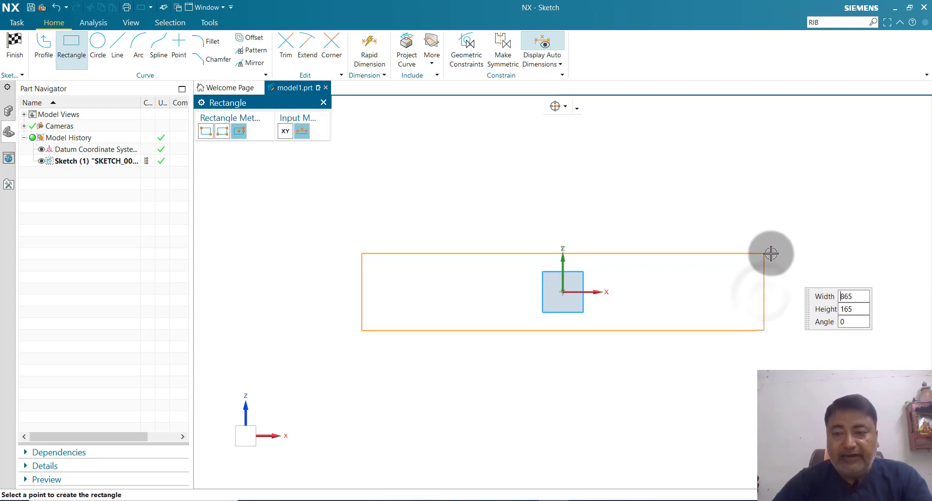
click(770, 253)
middle_click(737, 198)
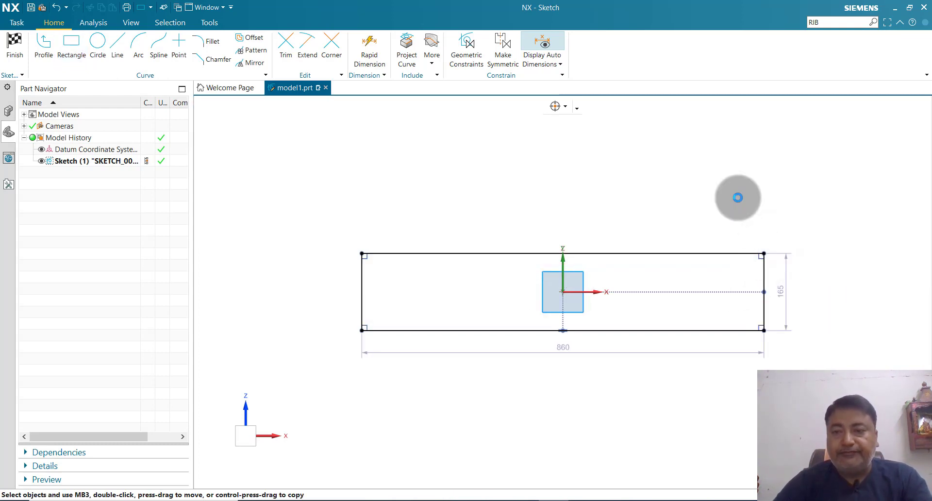
- Set the rectangle's height to 20 mm
double_click(784, 295)
text(20)
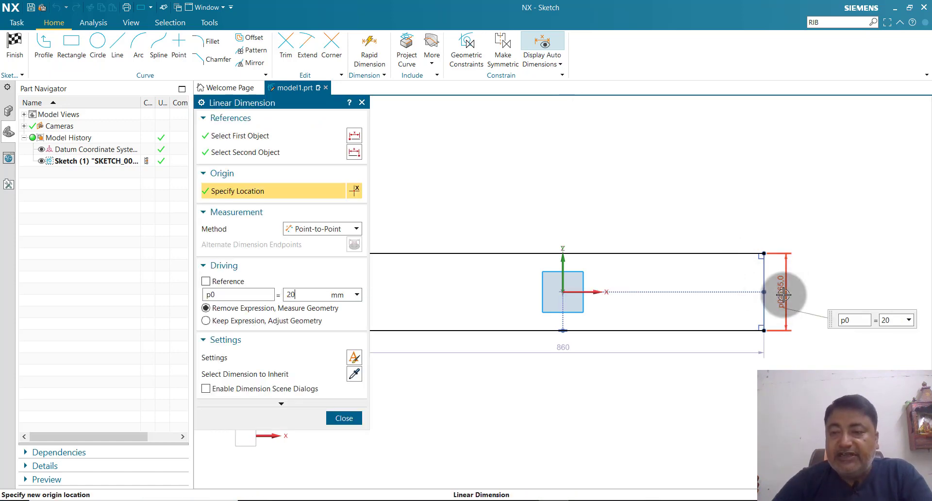
key(Return)
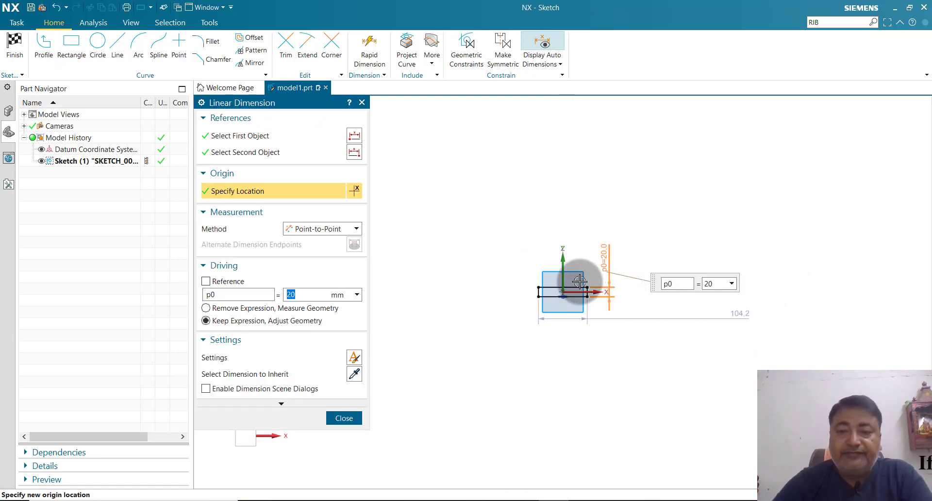
scroll(532, 288, up, 3)
scroll(532, 288, up, 3)
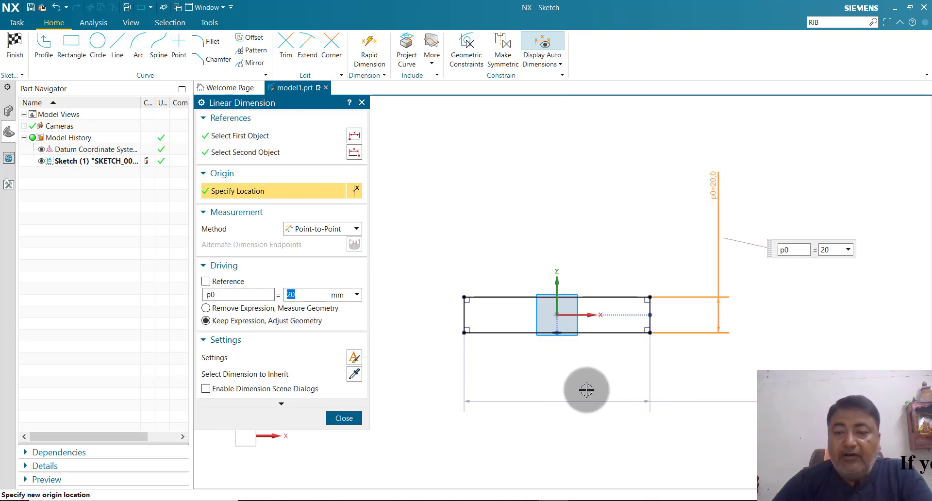
scroll(586, 391, down, 2)
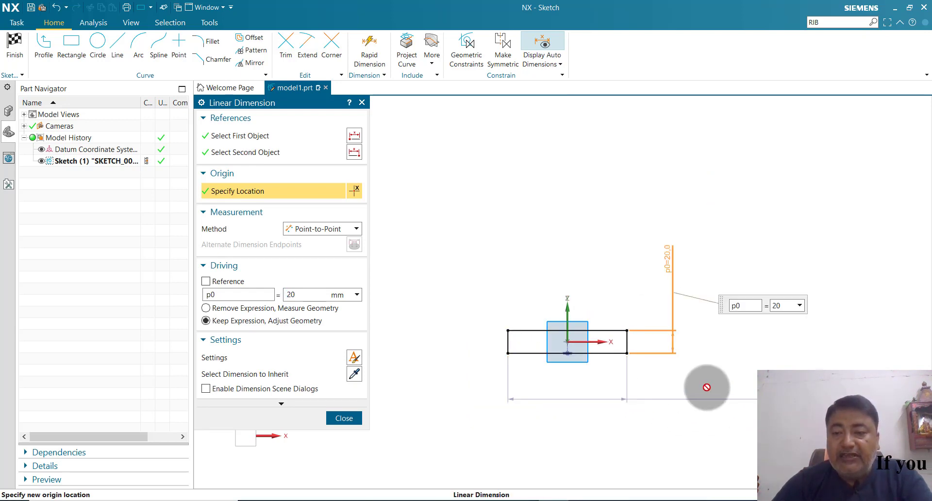
scroll(583, 385, down, 2)
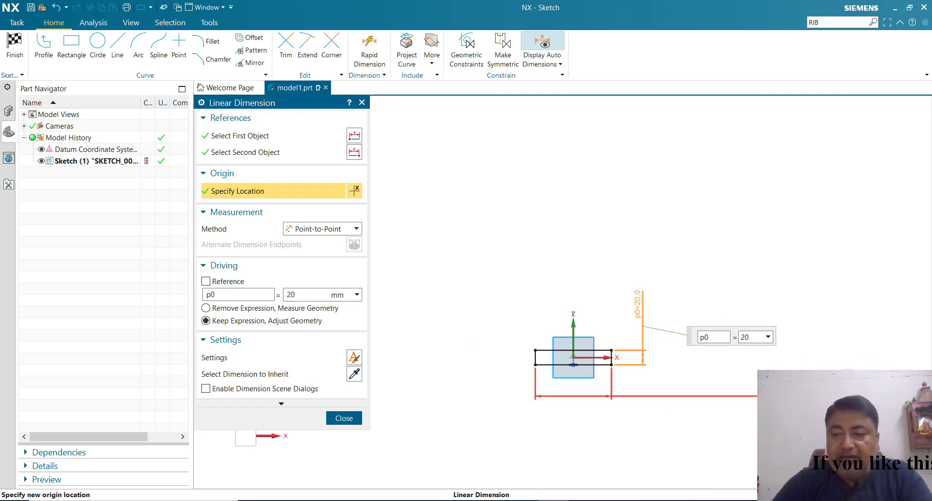
click(344, 418)
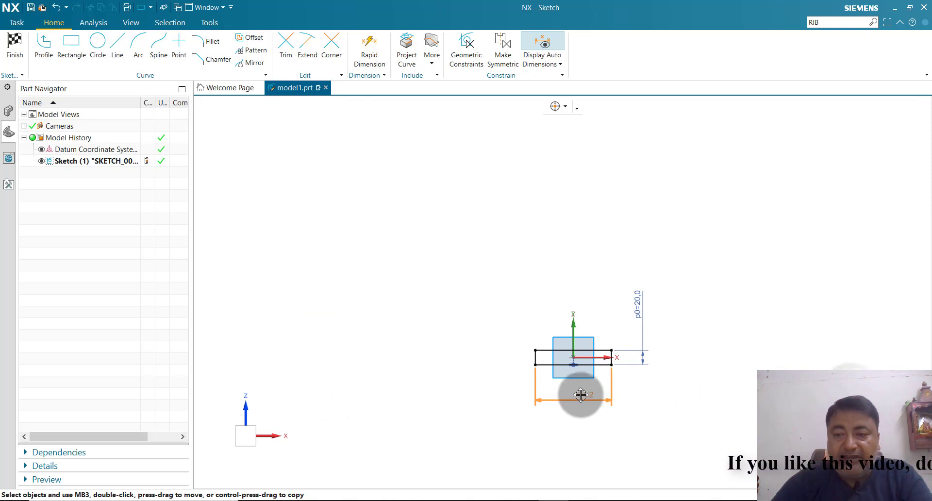
- Set the rectangle's width to 292 mm
scroll(570, 391, up, 4)
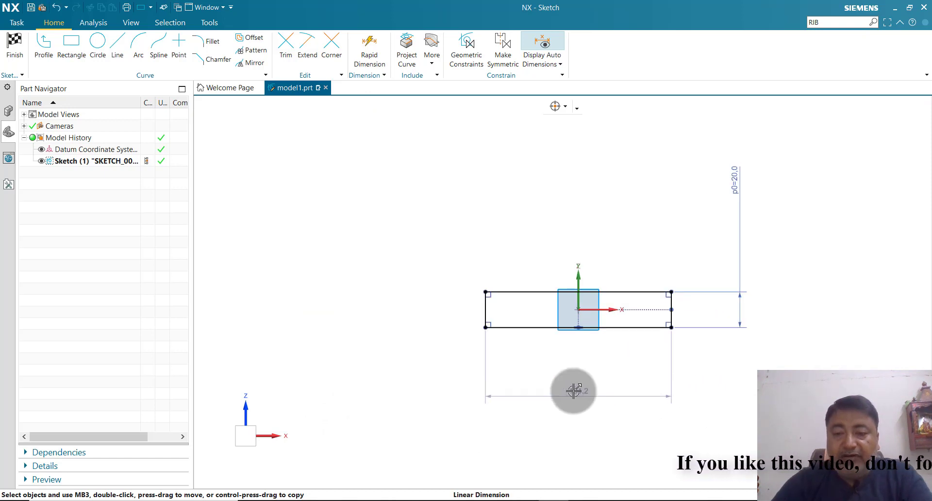
double_click(577, 391)
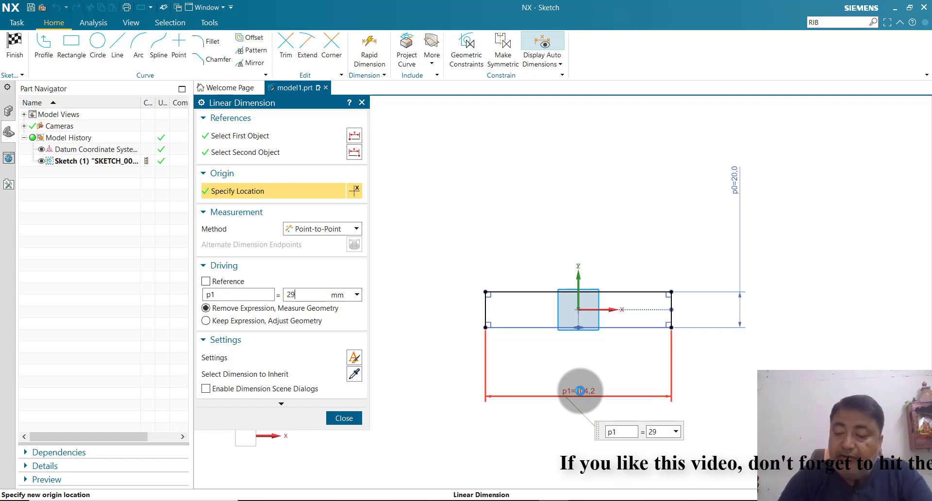
key(Return)
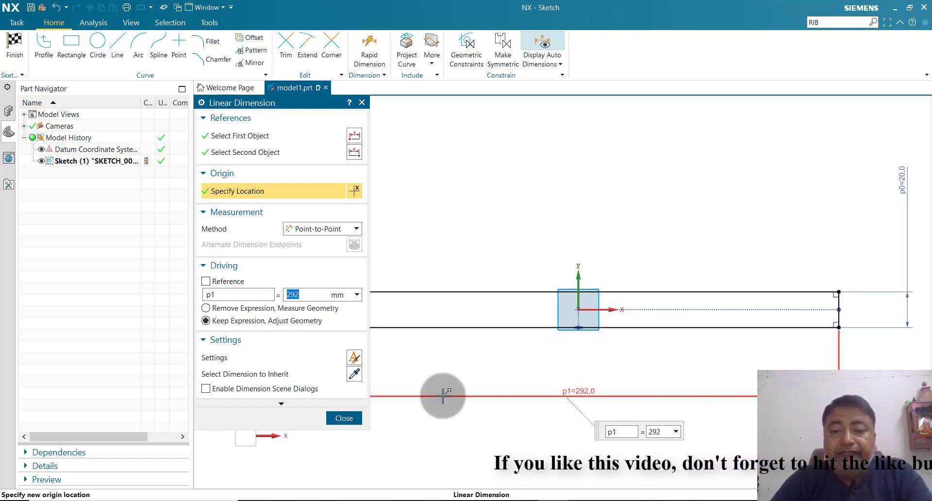
click(343, 419)
click(563, 372)
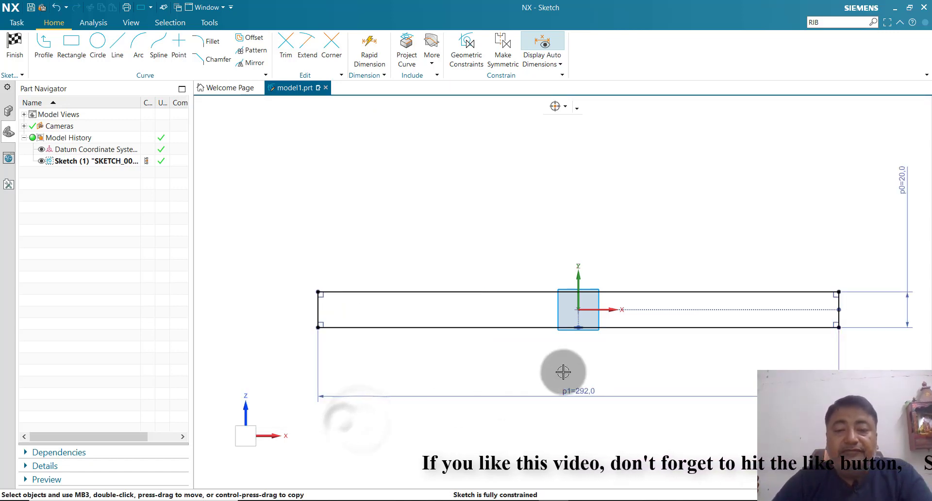
- Sketch a short slanted line rising from the rectangle's lower edge, its upper end about 61 mm from the vertical axis on the negative X side
scroll(563, 355, up, 2)
scroll(563, 355, down, 1)
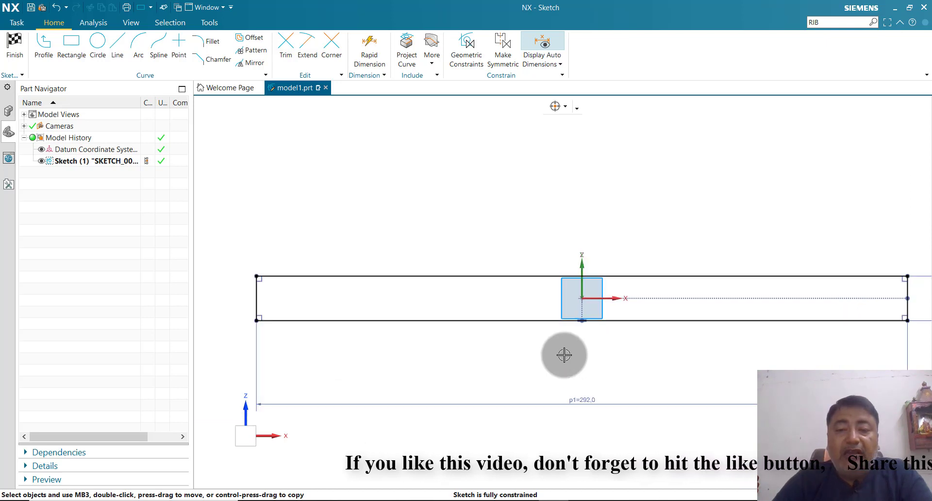
click(43, 43)
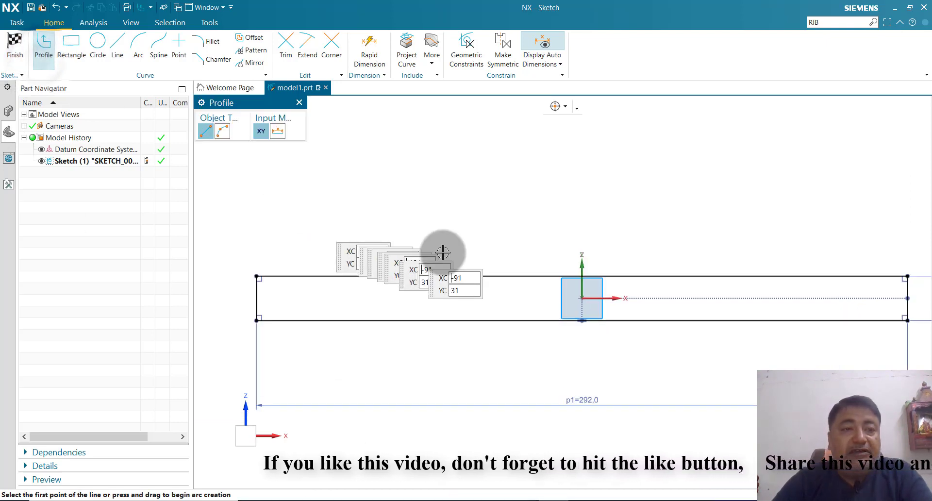
click(429, 319)
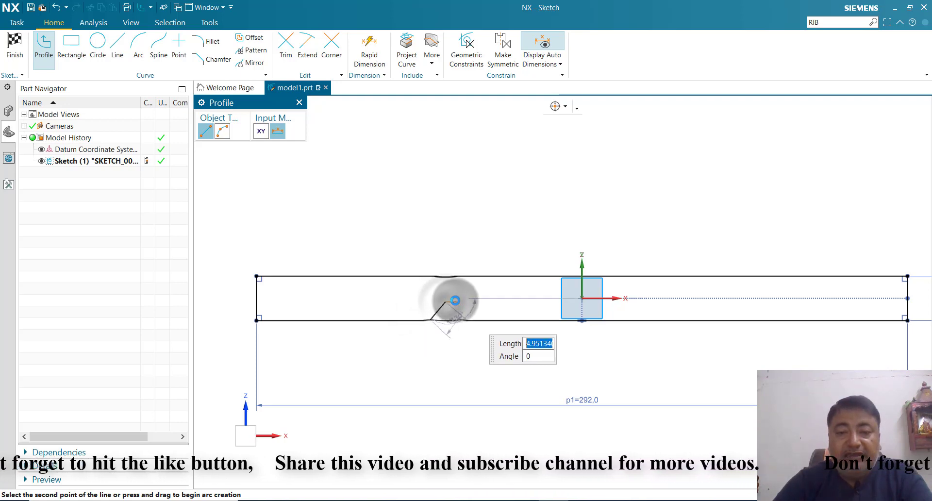
scroll(455, 304, up, 4)
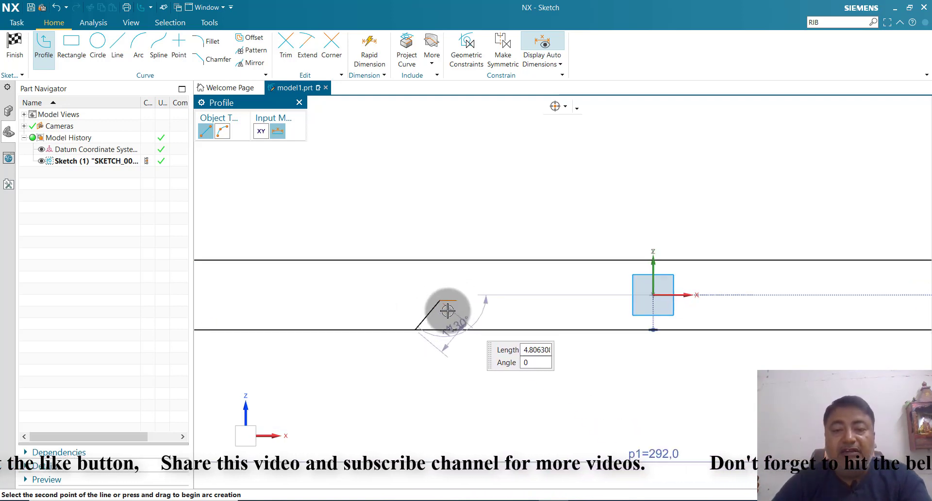
key(Escape)
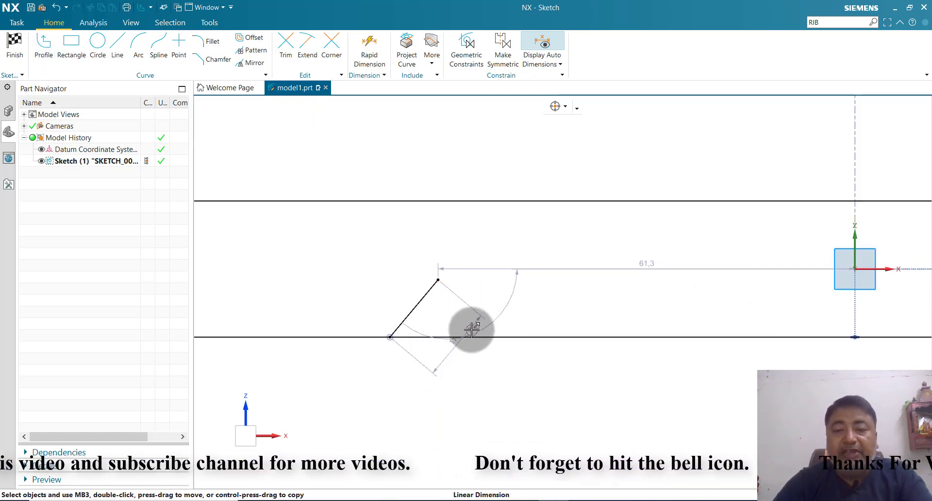
- Set the angle between the slanted line and the horizontal axis to 135 degrees
drag(473, 329, 453, 321)
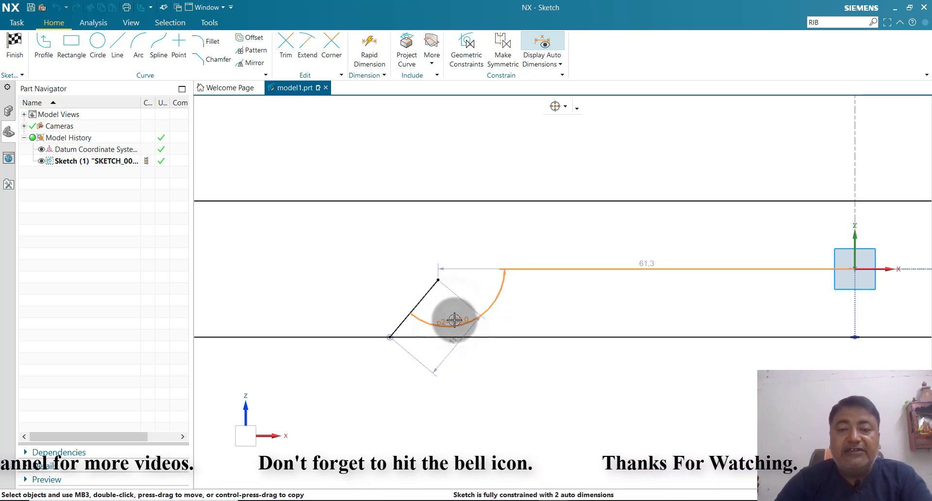
double_click(454, 320)
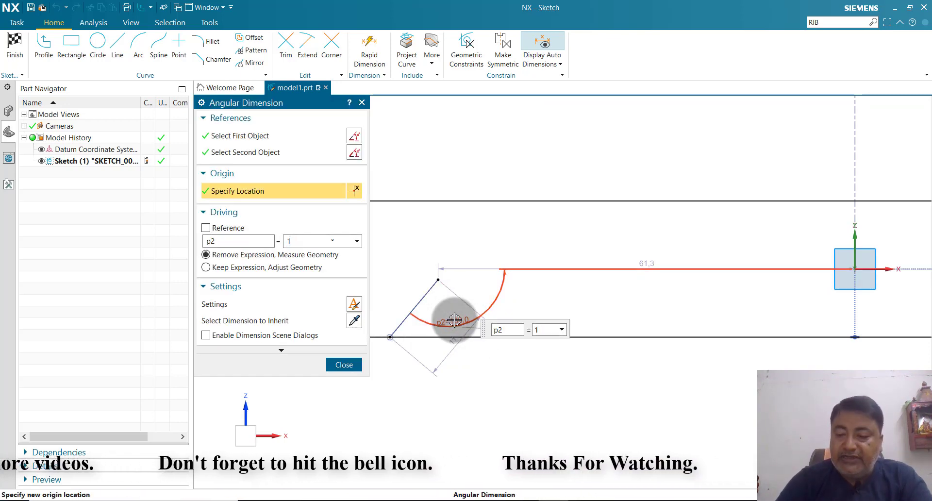
text(135)
key(Return)
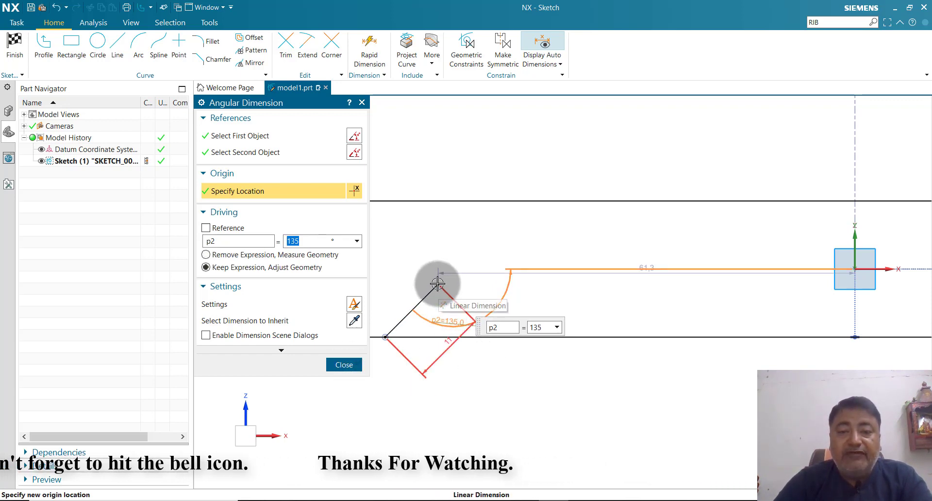
scroll(437, 285, up, 3)
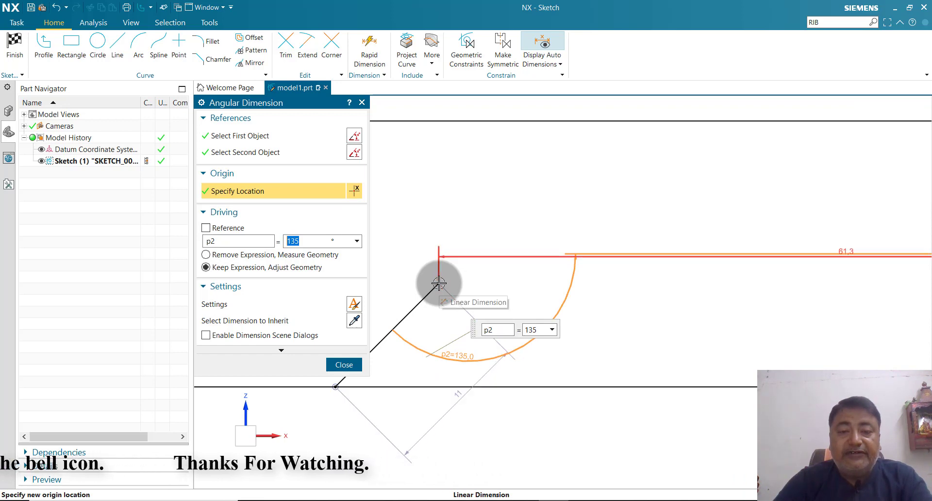
click(340, 363)
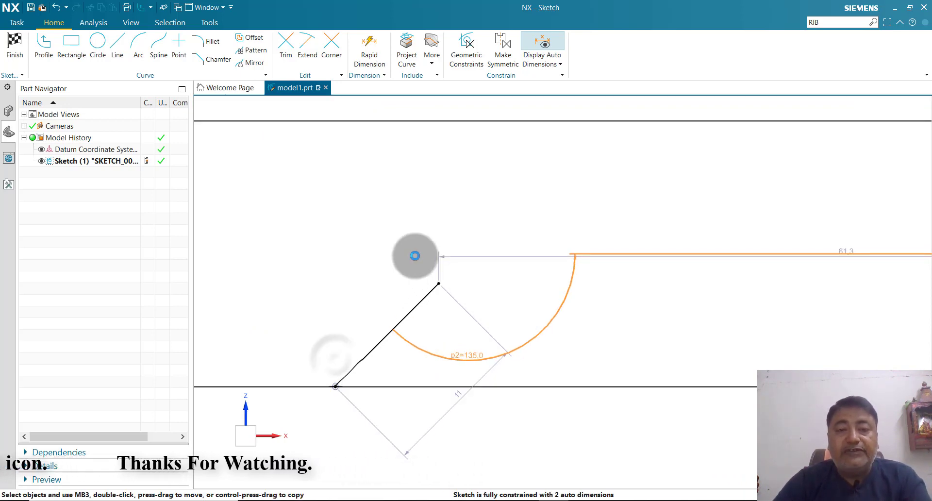
- Dimension the height of the slanted line's upper end above the rectangle's lower edge as 6 mm
click(369, 45)
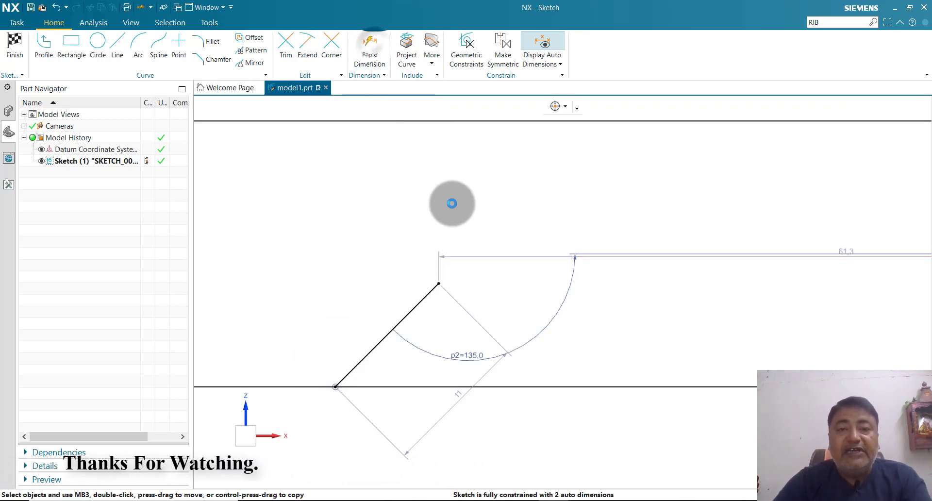
click(439, 284)
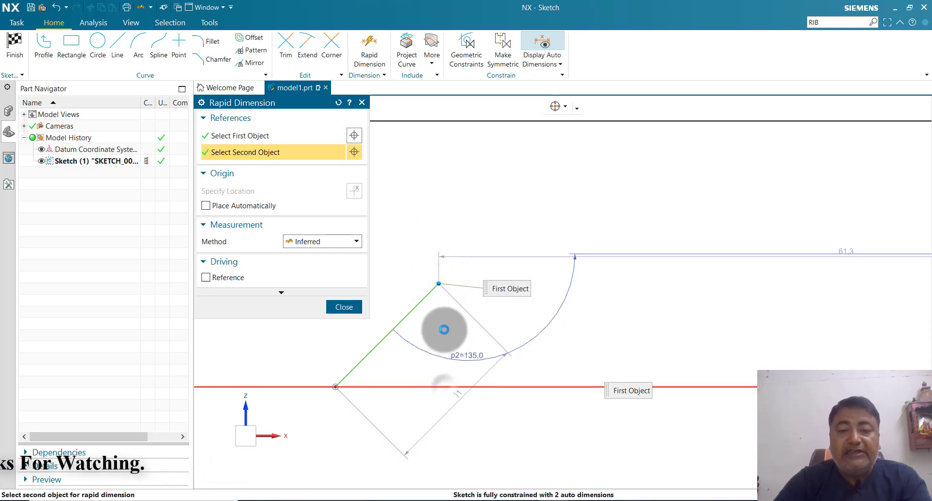
click(444, 328)
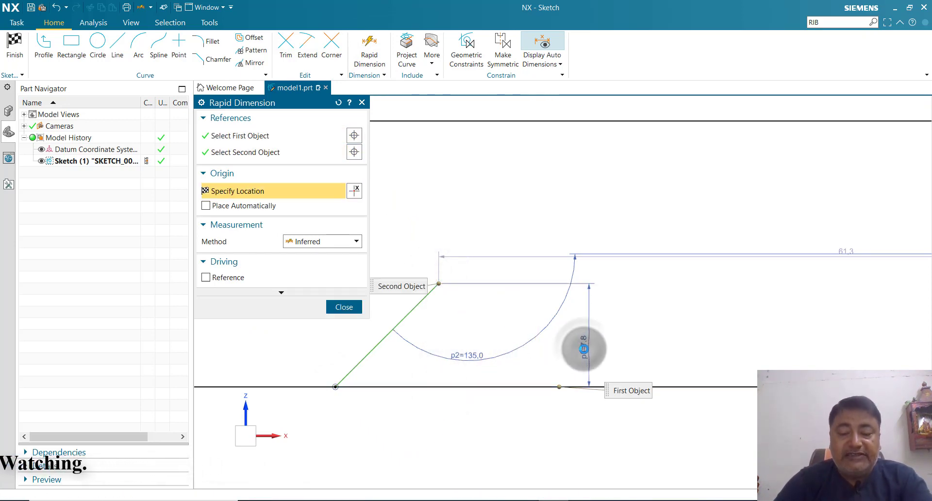
click(583, 348)
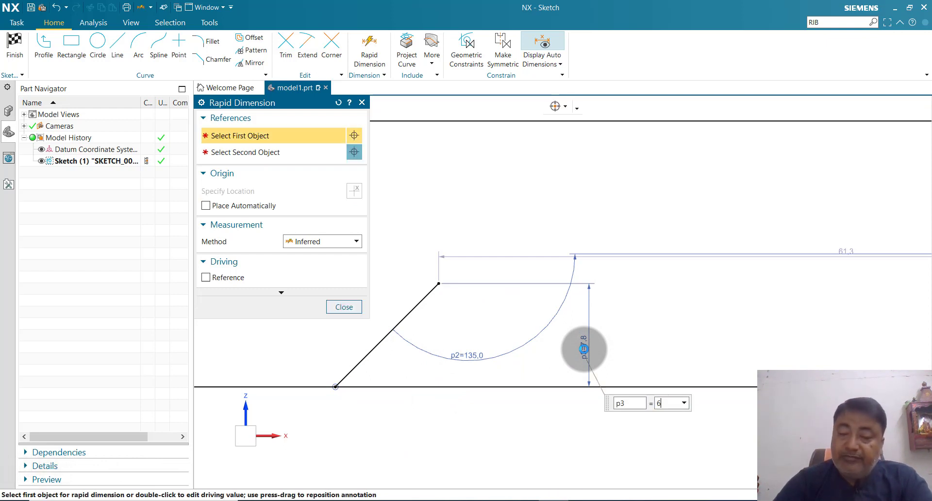
key(Return)
click(335, 307)
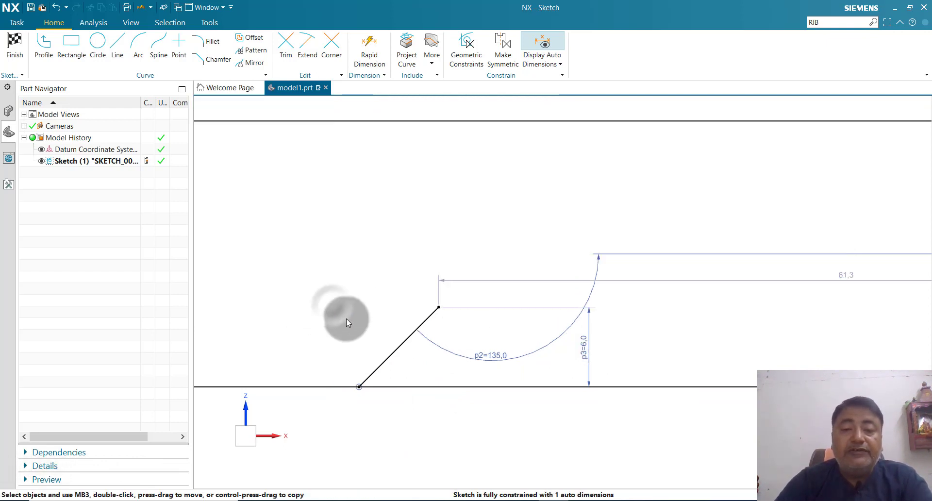
- Dimension the horizontal distance from the slanted line's lower end to the vertical axis as 144/2 mm
scroll(347, 318, down, 6)
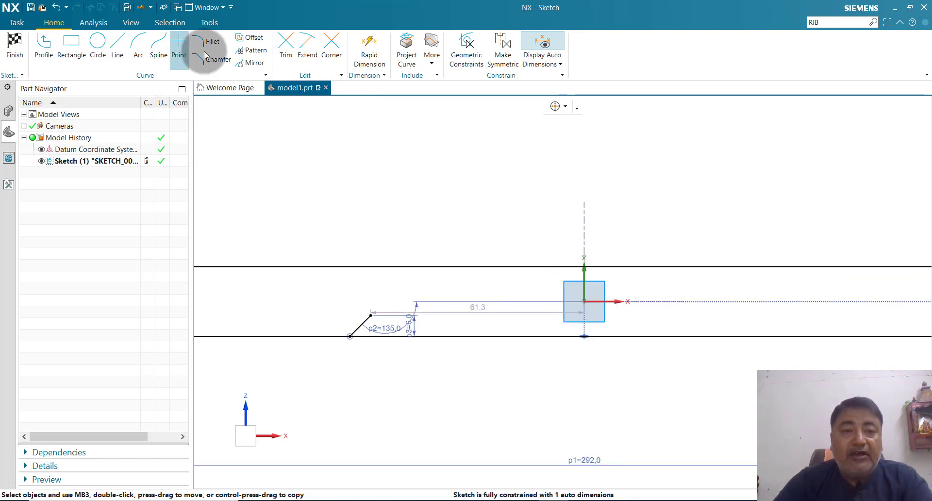
click(349, 337)
click(584, 292)
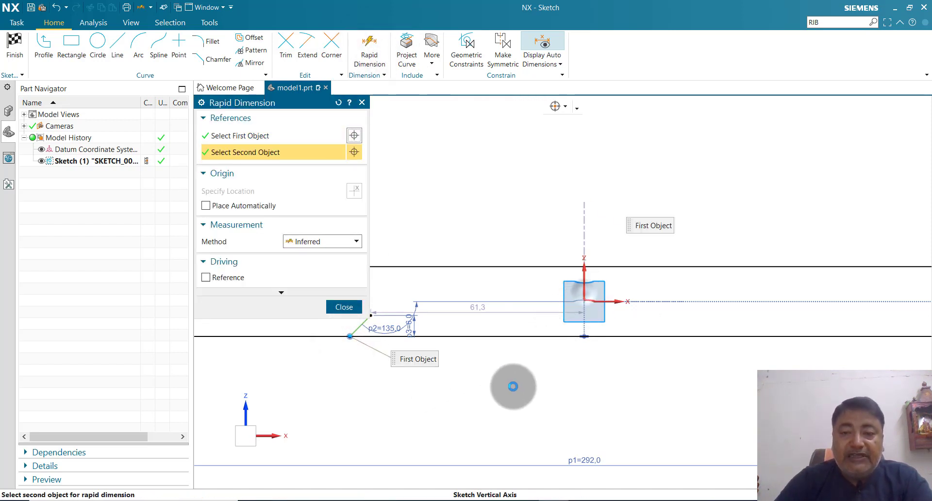
click(489, 400)
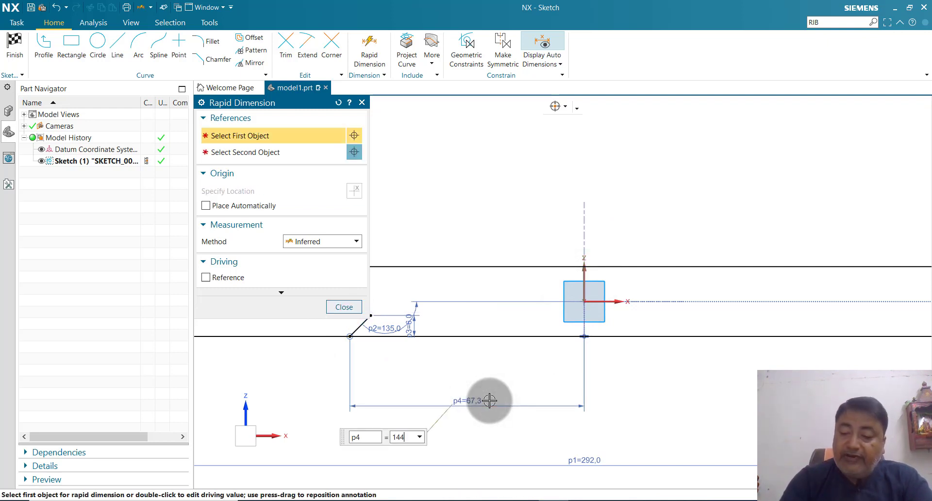
text(144/2)
key(Return)
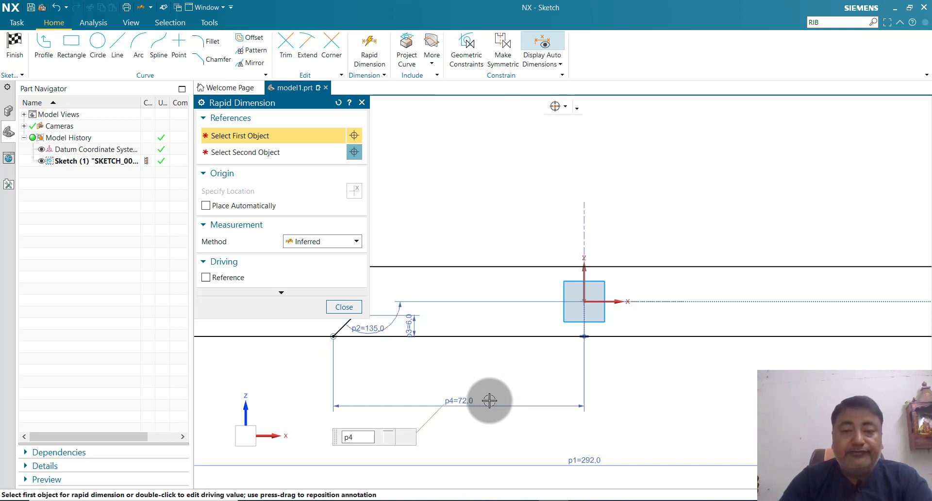
click(343, 306)
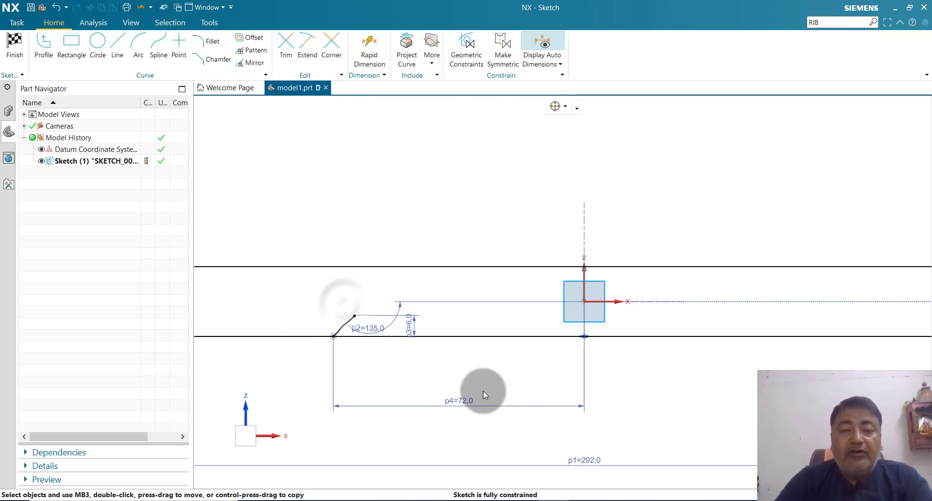
- Mirror the slanted line about the sketch's vertical axis
scroll(437, 361, down, 3)
scroll(512, 359, up, 2)
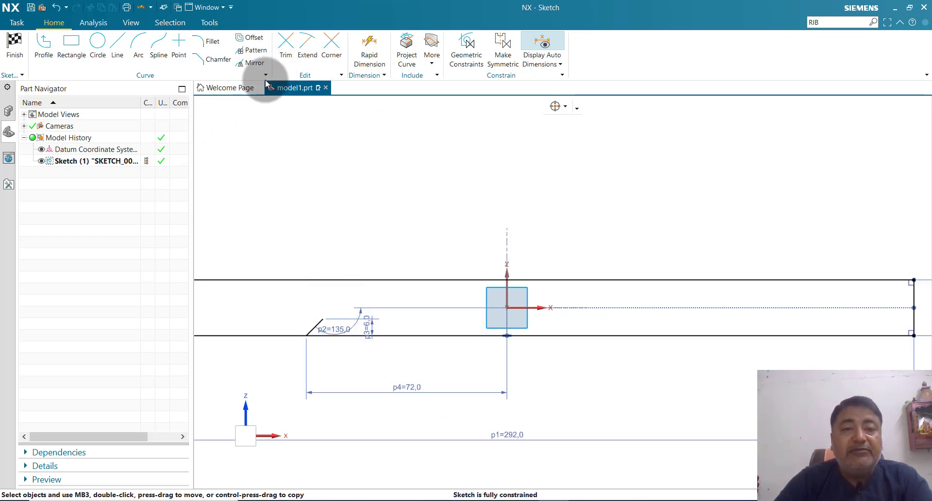
click(252, 63)
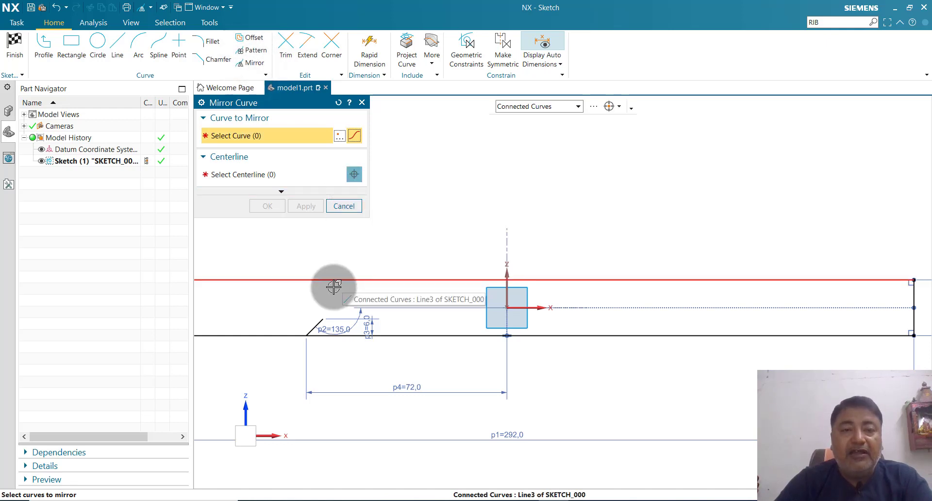
click(311, 309)
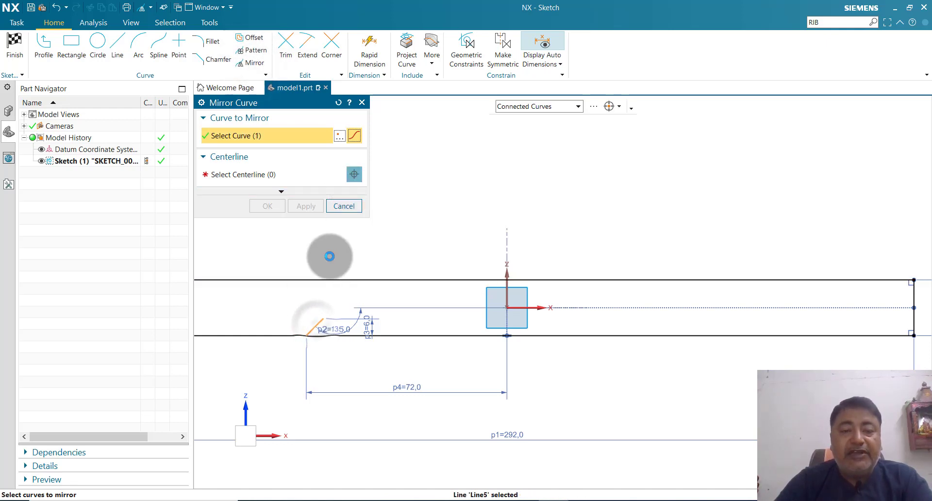
click(249, 174)
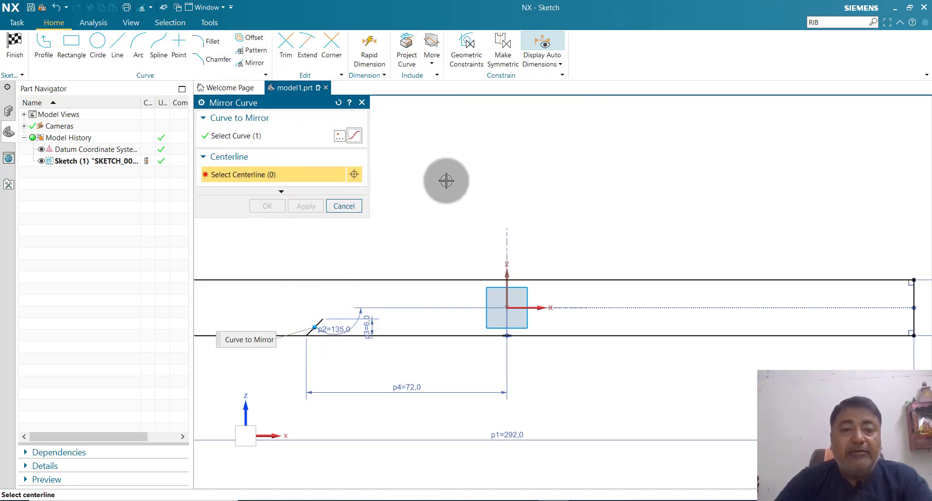
click(507, 291)
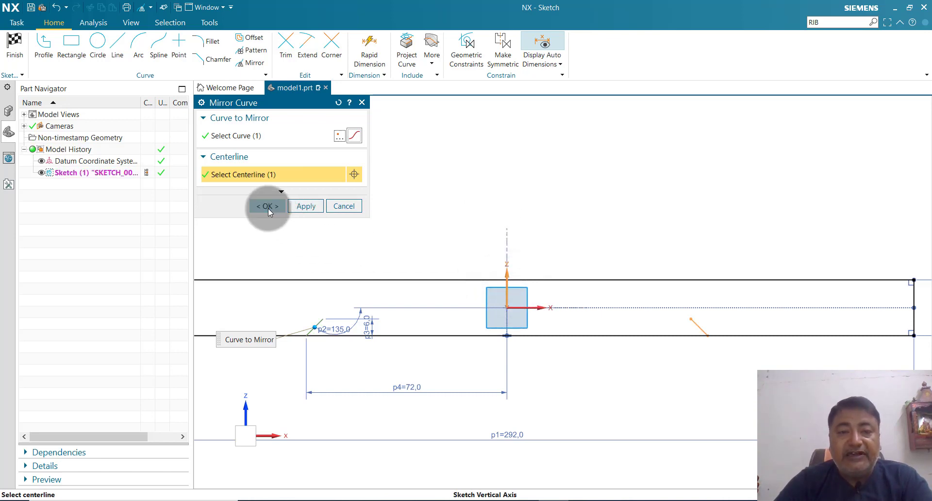
click(268, 205)
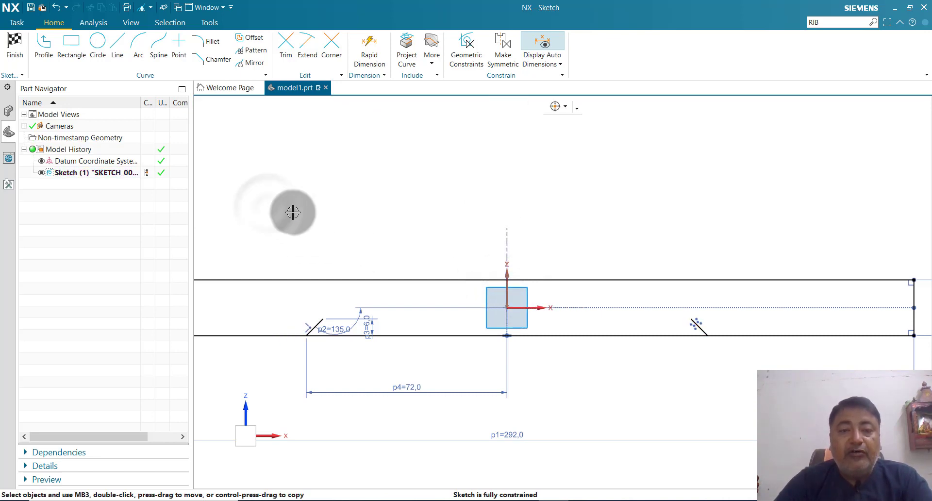
- Draw a horizontal line joining the upper ends of the two slanted lines
click(46, 51)
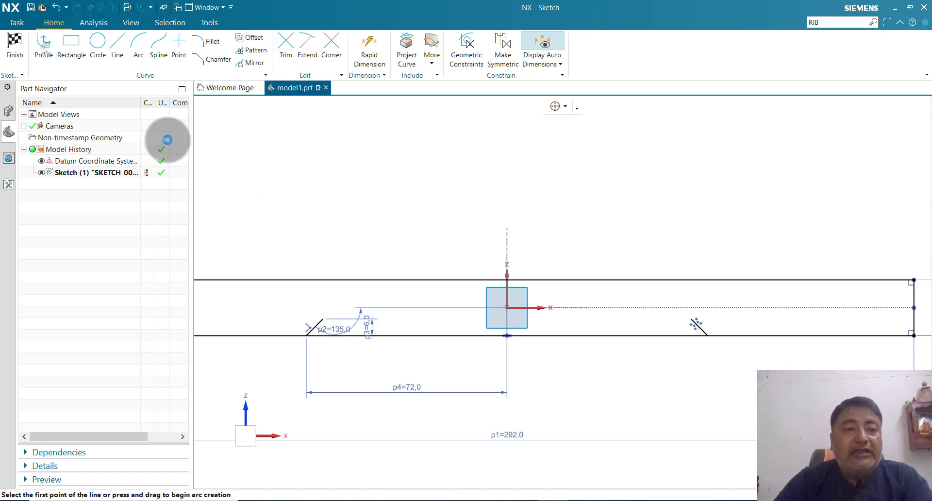
click(323, 319)
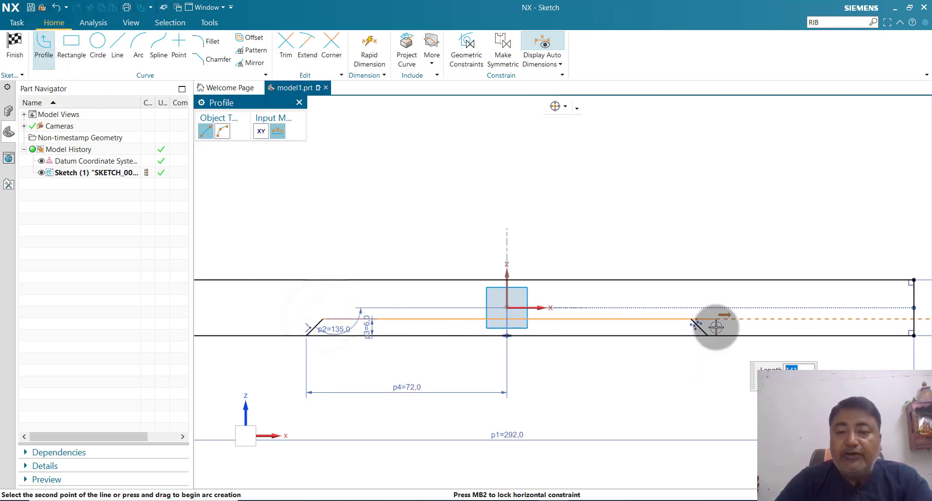
click(690, 319)
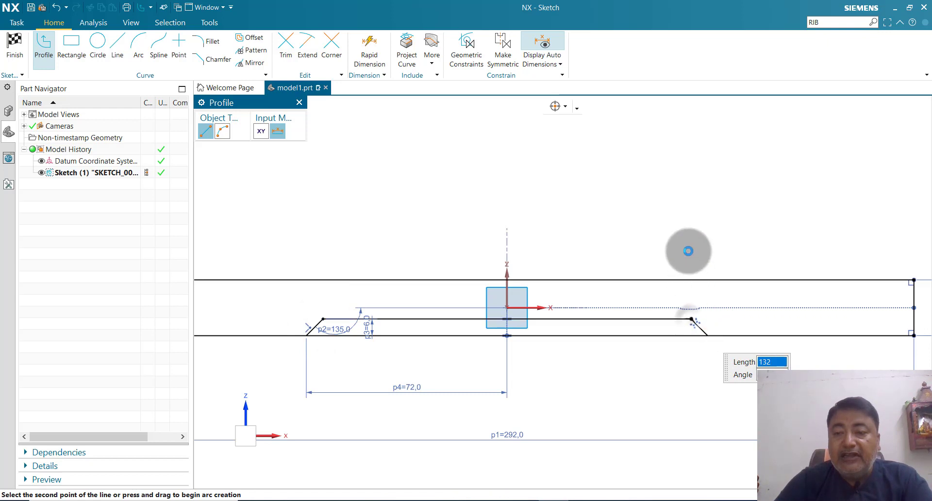
middle_click(688, 249)
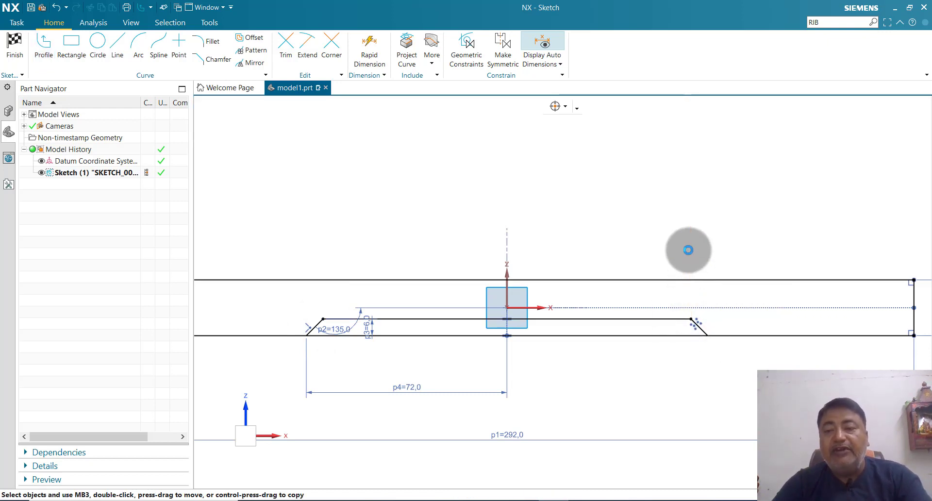
- Trim away the part of the rectangle's lower edge between the two slanted lines
click(292, 50)
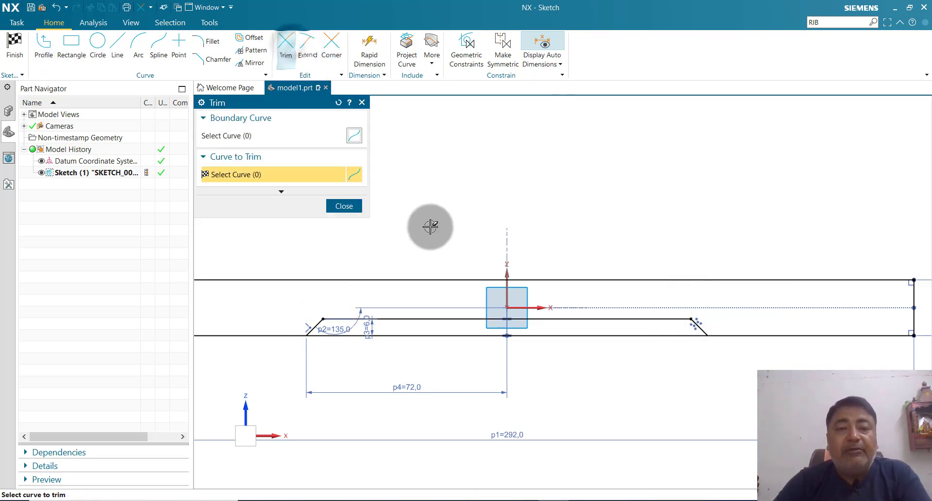
click(465, 335)
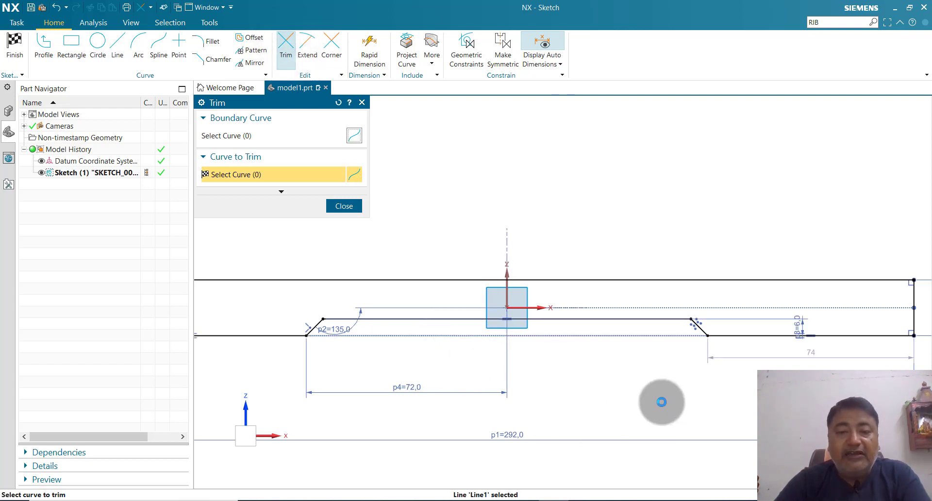
click(334, 205)
- Draw a vertical line up from the rectangle's upper edge, about 60 mm from the vertical axis on the negative X side, and set its length to 6 mm
scroll(549, 365, down, 1)
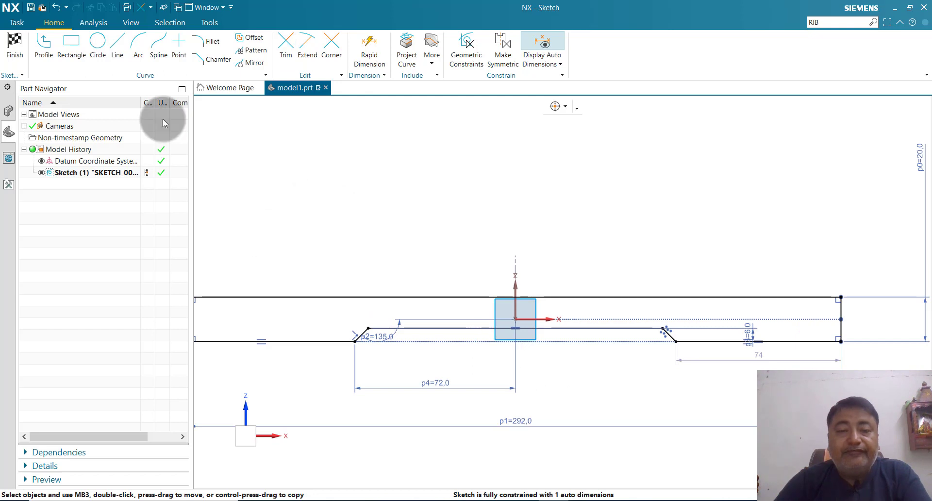
click(48, 46)
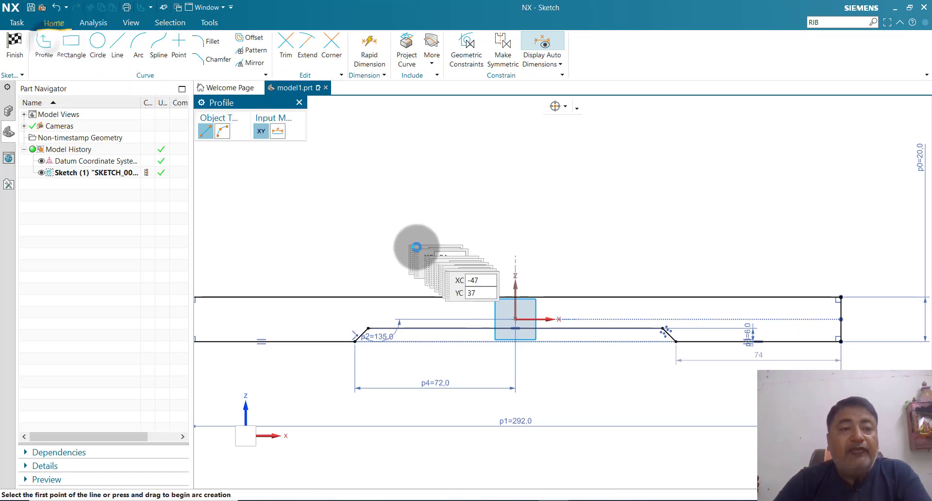
click(381, 296)
click(382, 270)
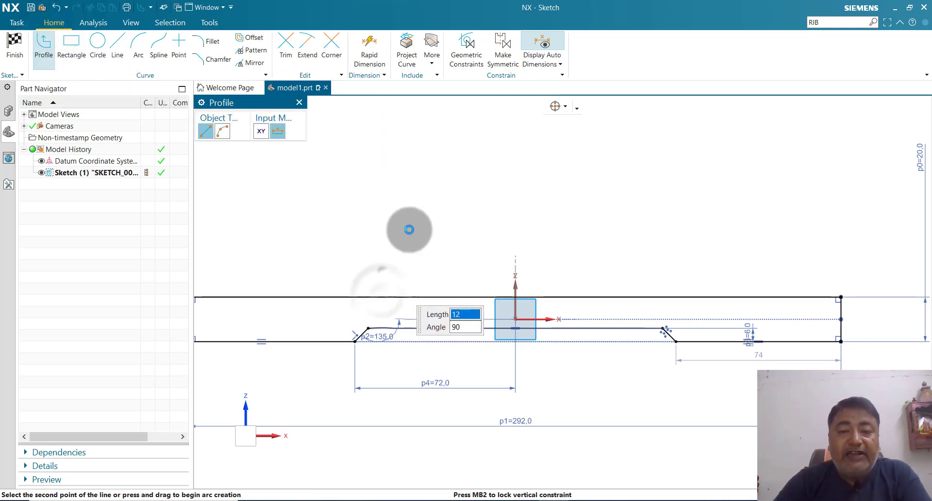
middle_click(420, 217)
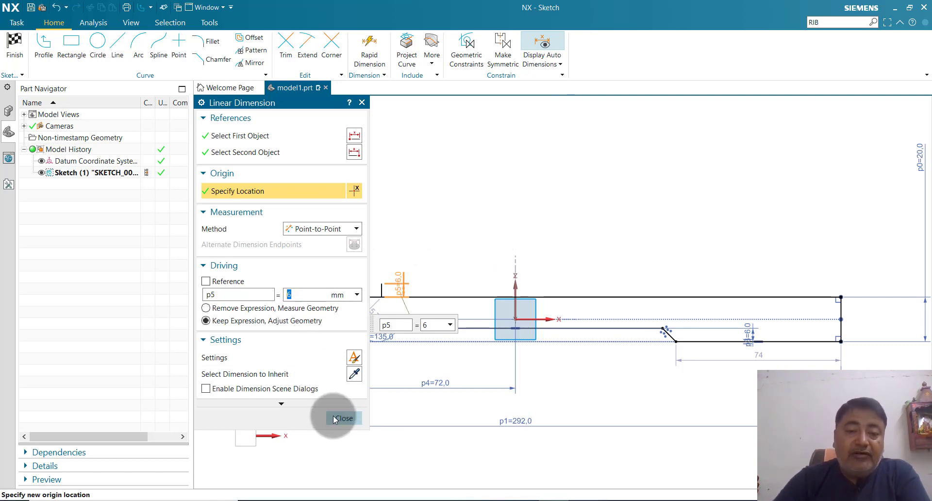
click(342, 417)
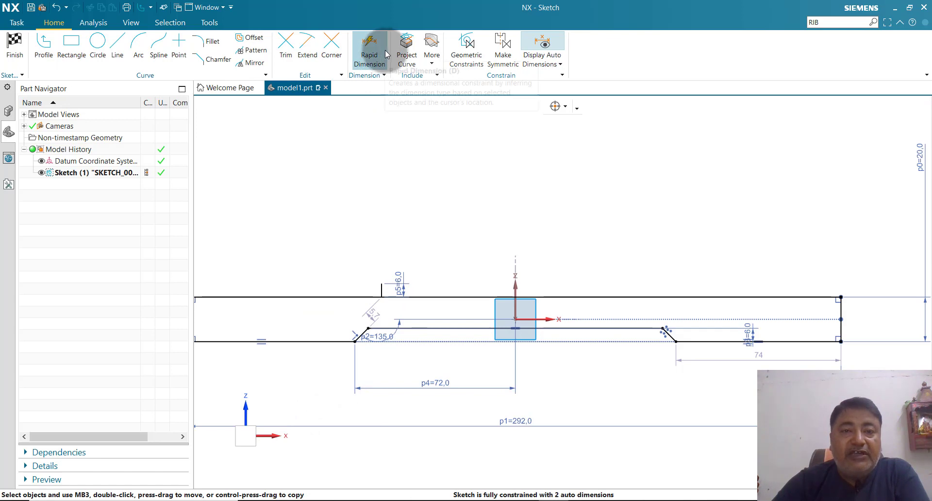
- Dimension the short vertical line's distance from the sketch's vertical axis and set it to 132/2
click(381, 292)
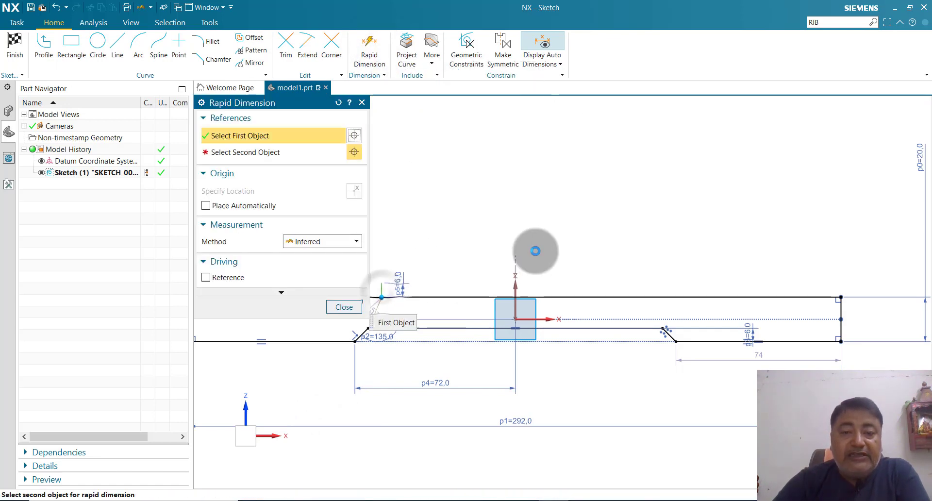
click(516, 289)
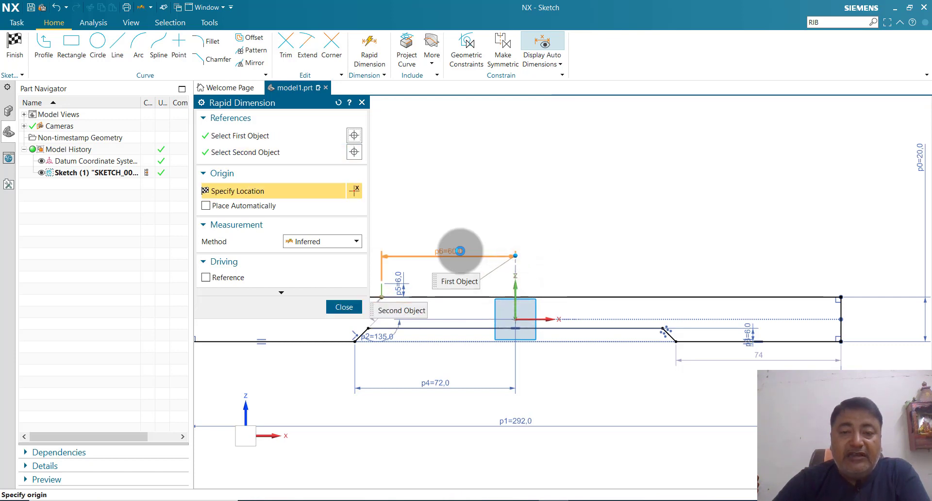
click(461, 251)
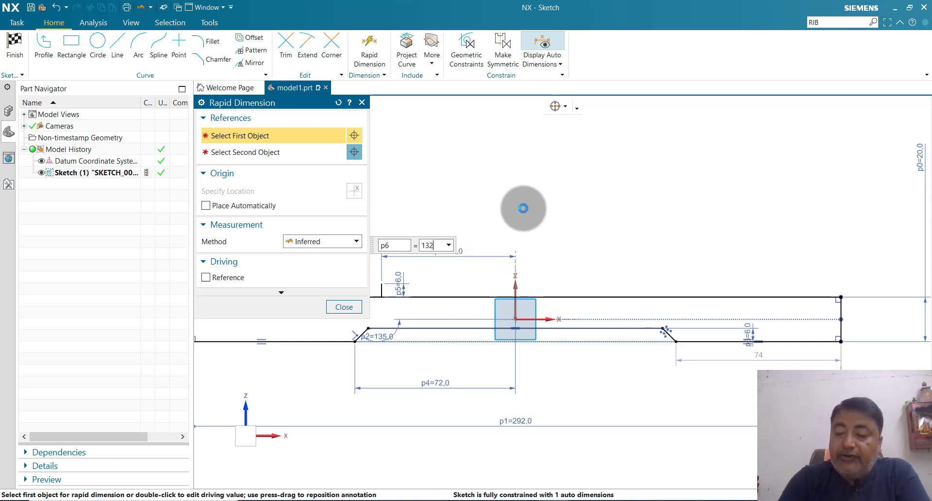
text(132/2)
key(Return)
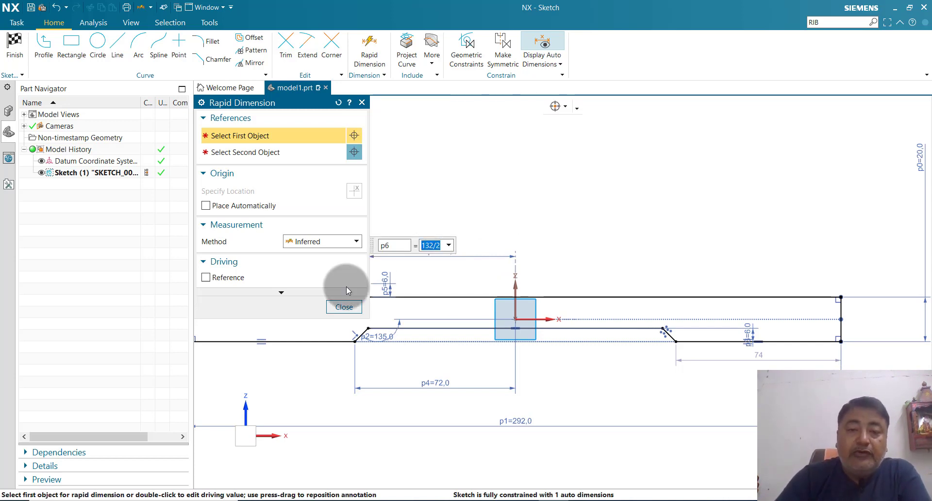
click(336, 313)
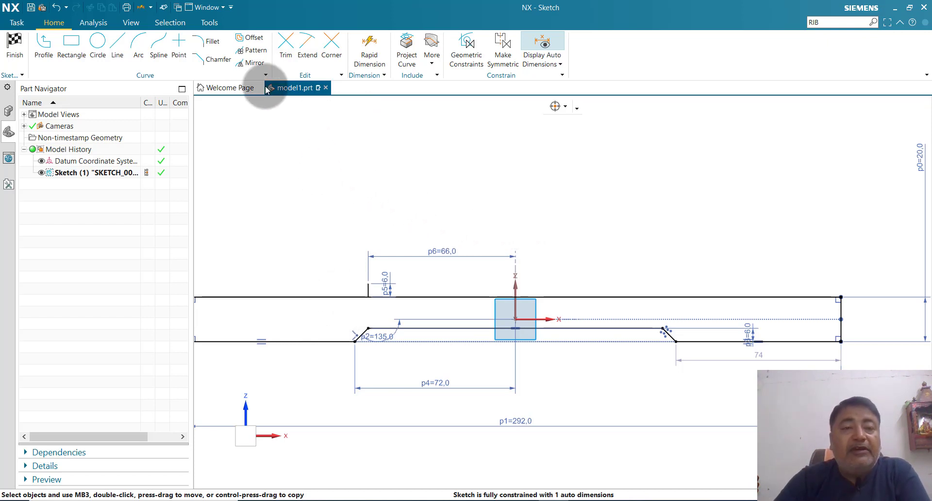
- Mirror the short 6 mm vertical line about the sketch's vertical axis
click(252, 63)
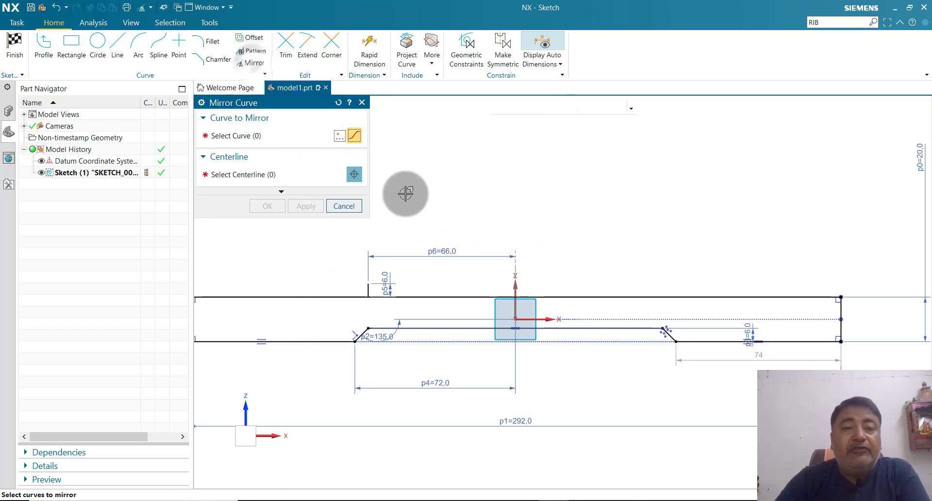
click(369, 288)
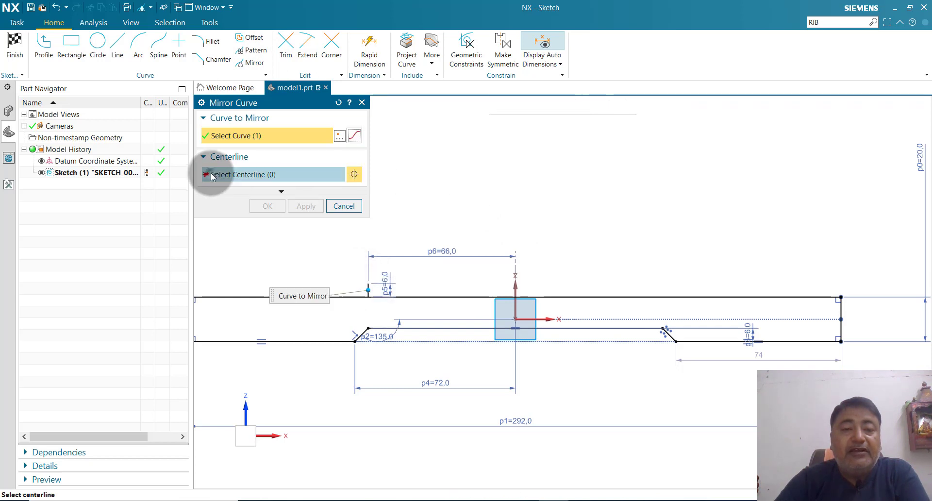
click(212, 175)
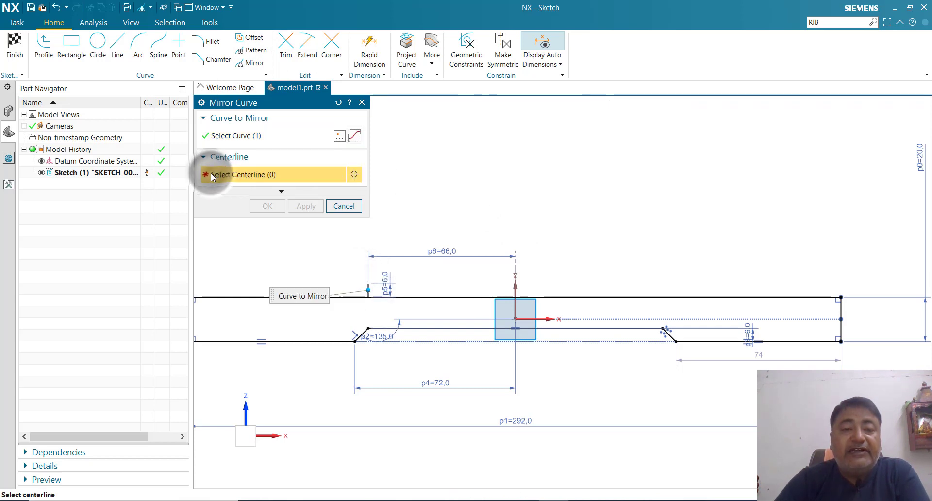
click(516, 297)
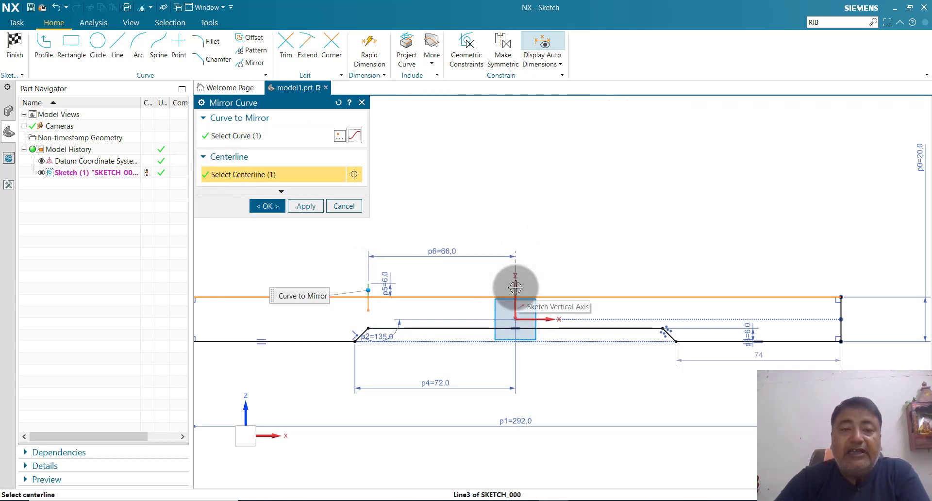
click(516, 287)
click(268, 206)
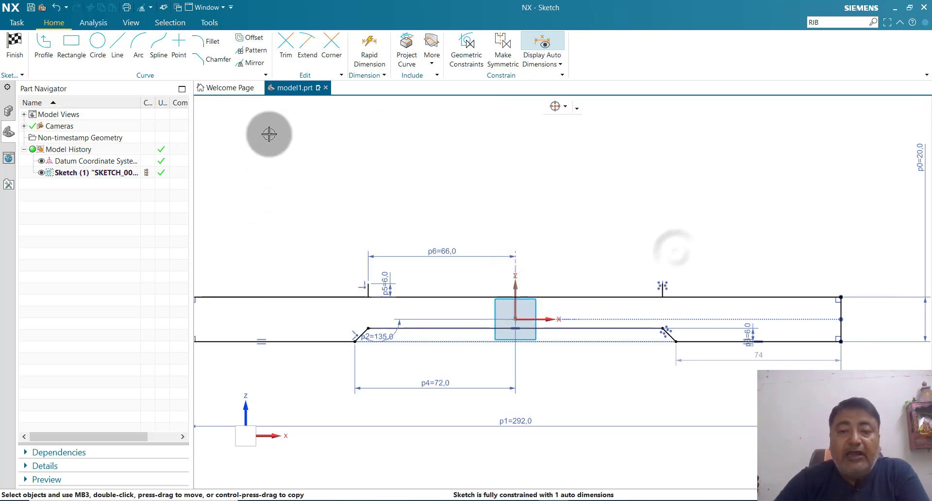
- Draw a horizontal line joining the upper ends of the two short vertical lines
click(44, 45)
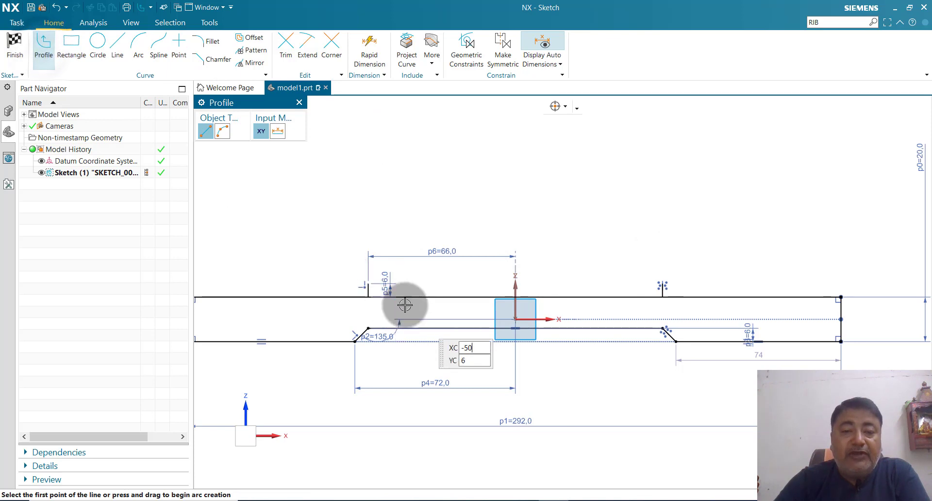
scroll(405, 304, up, 2)
click(347, 271)
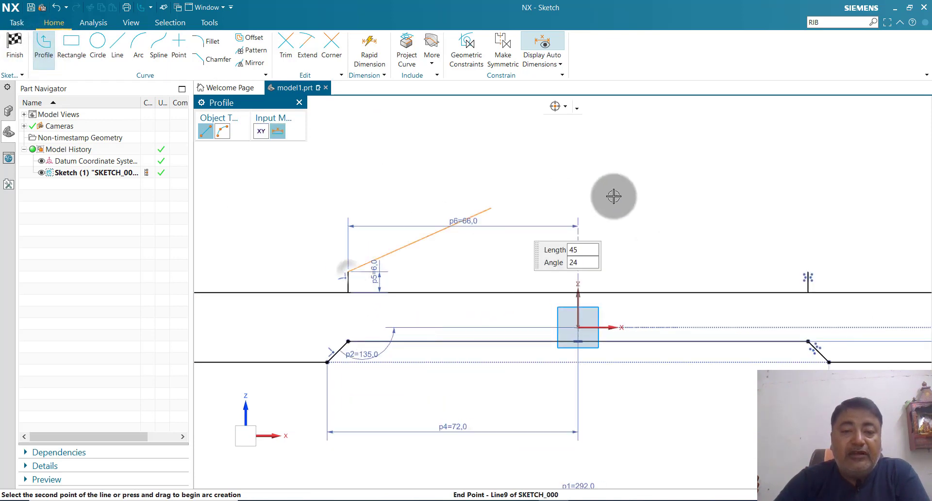
click(808, 271)
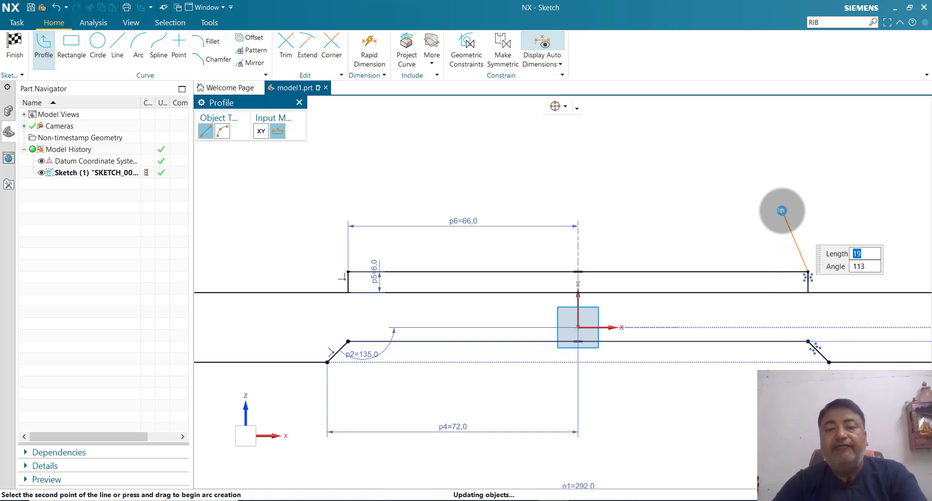
key(Escape)
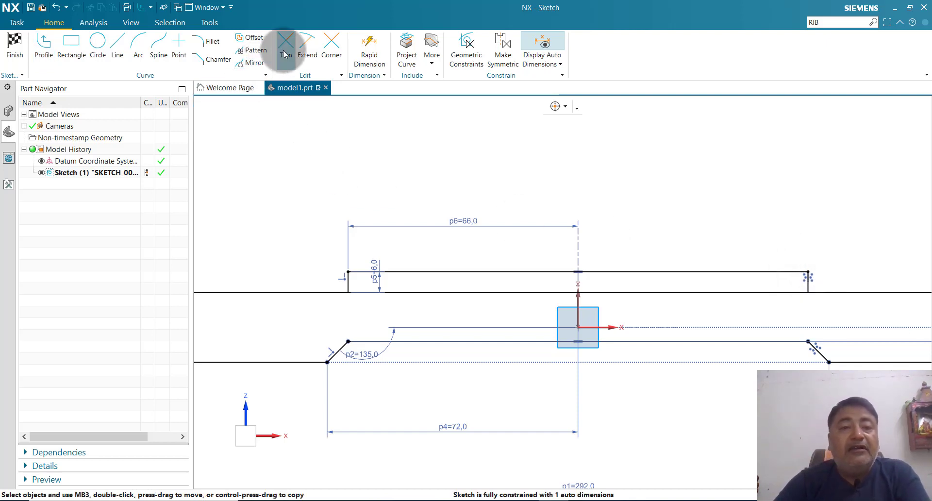
- Trim away the part of the rectangle's upper edge between the two short vertical lines and finish the sketch
click(285, 52)
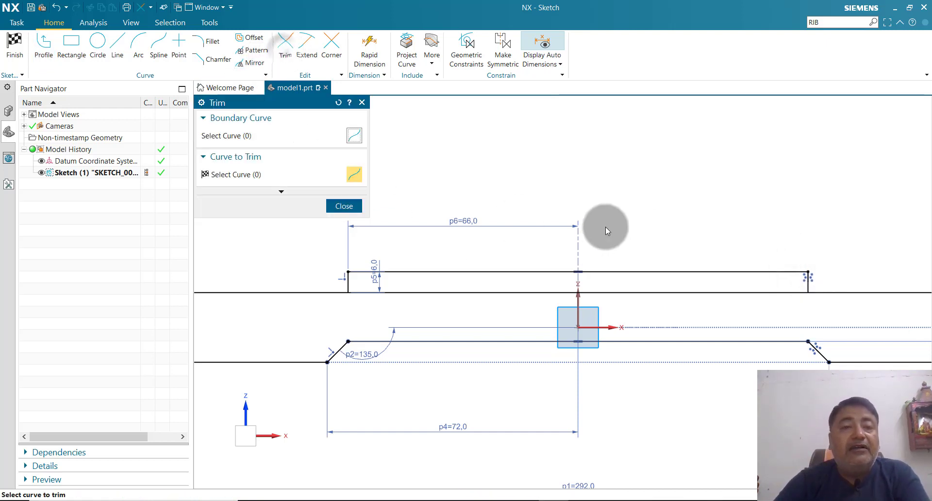
click(551, 294)
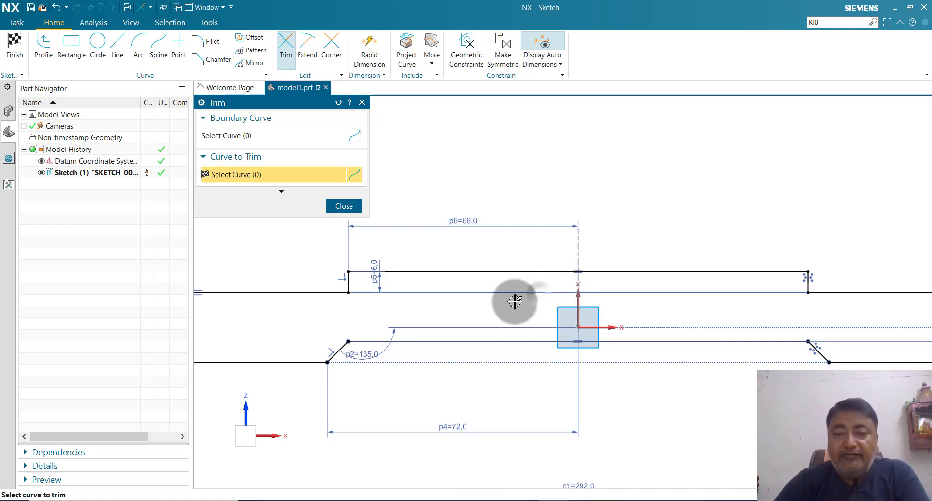
click(341, 206)
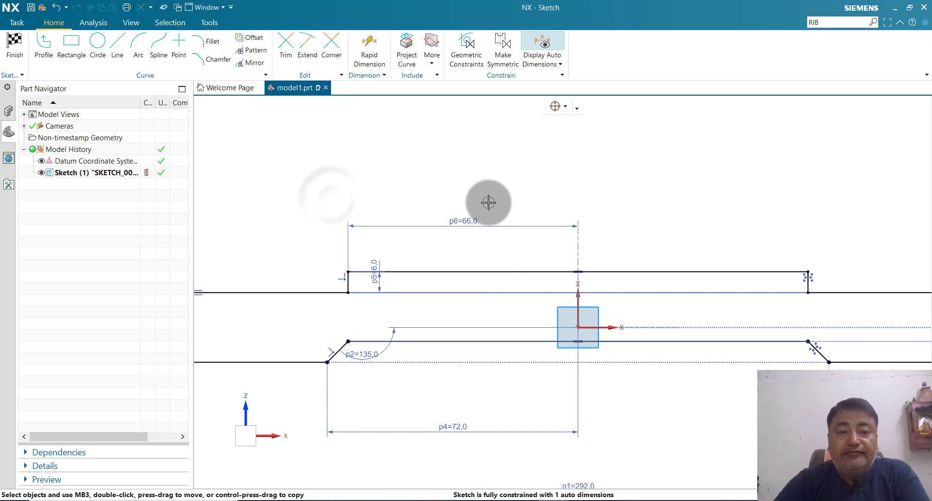
mouse_move(489, 202)
middle_down()
mouse_move(663, 195)
mouse_move(648, 208)
mouse_move(673, 182)
middle_up()
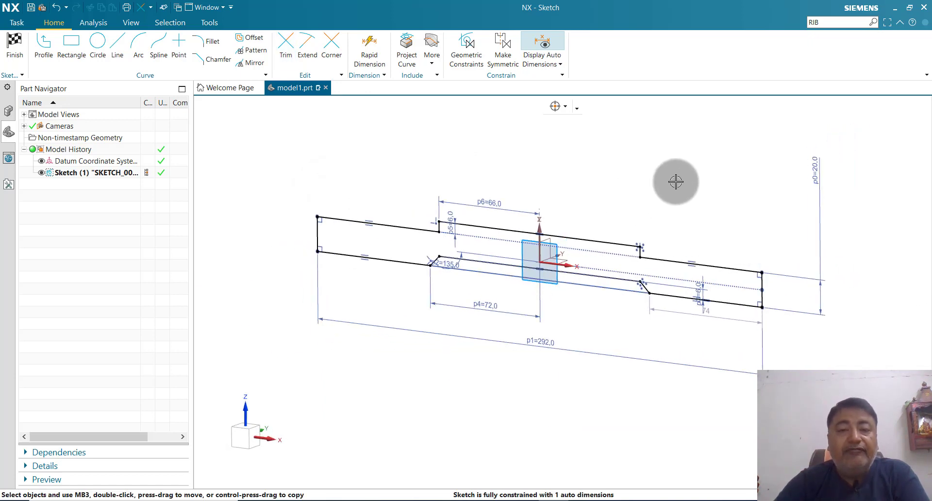
scroll(676, 181, up, 2)
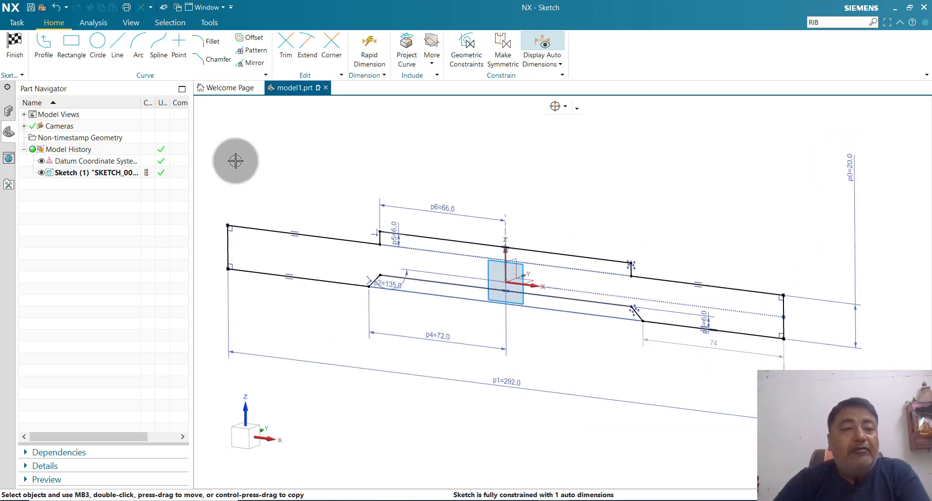
click(7, 56)
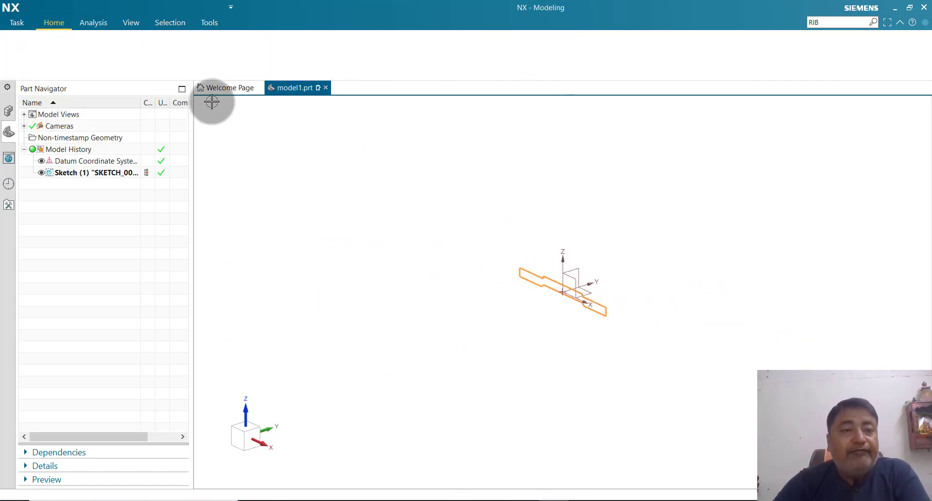
- Extrude the stepped profile with a symmetric value limit and a width of 152 mm
click(75, 55)
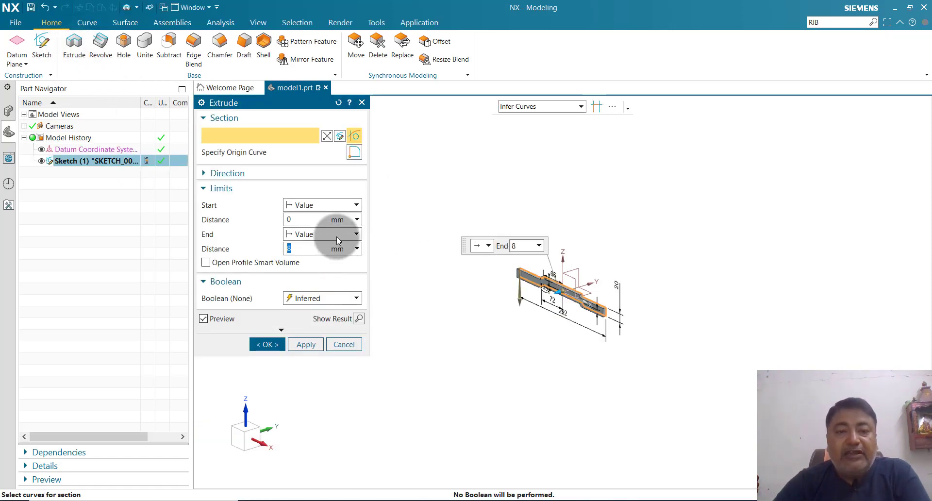
click(337, 235)
click(334, 269)
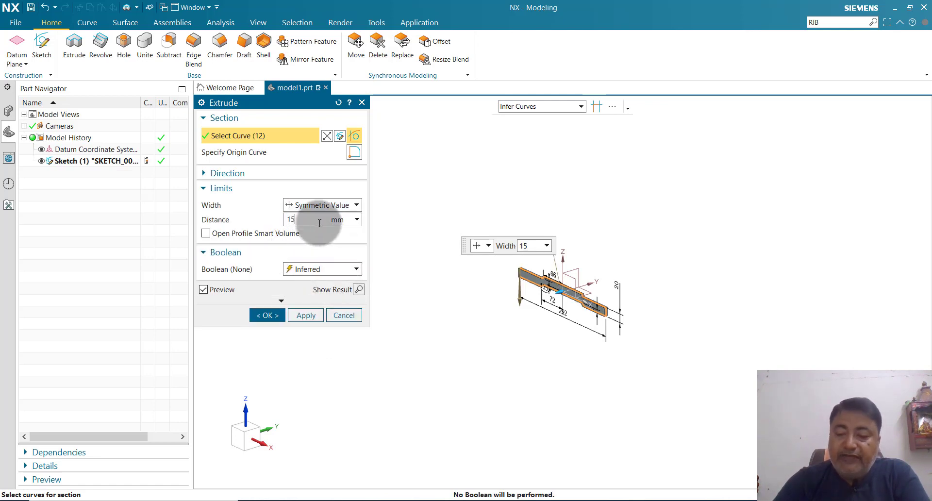
key(Return)
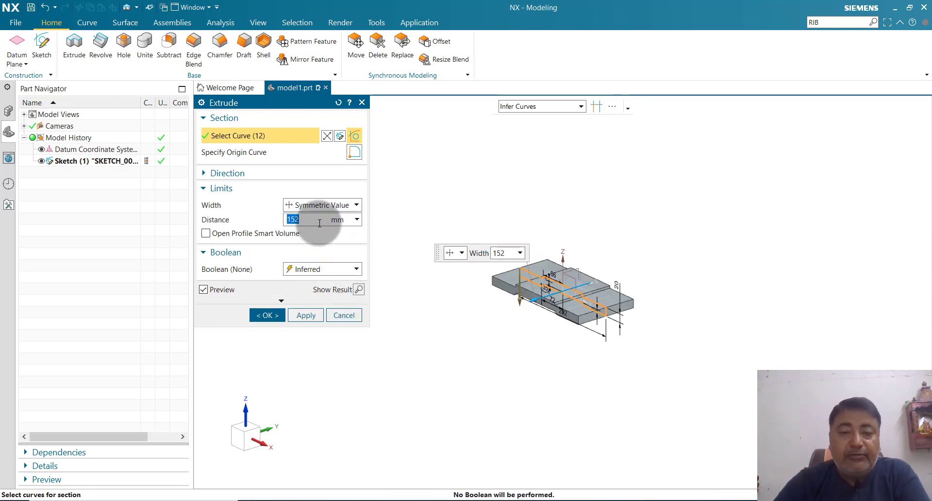
click(267, 315)
- Round the plate's four vertical corner edges with a circular edge blend of 26 mm radius
scroll(579, 294, up, 4)
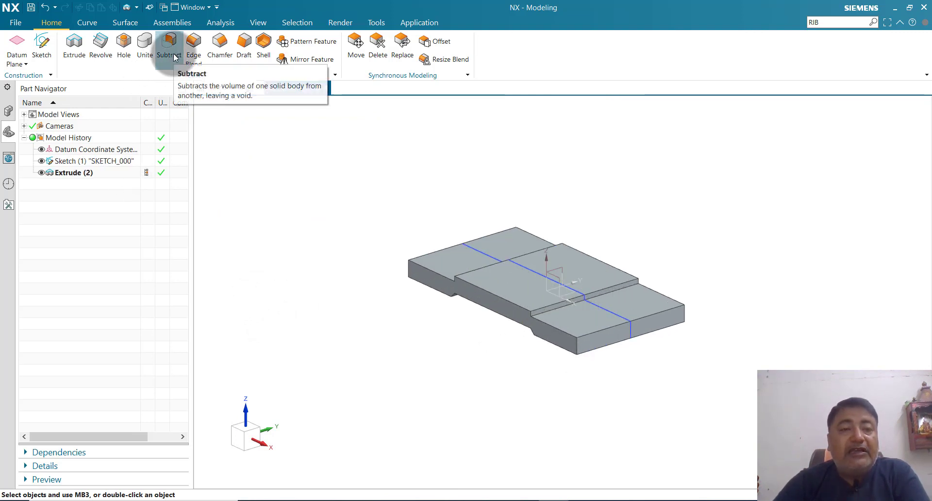
click(194, 57)
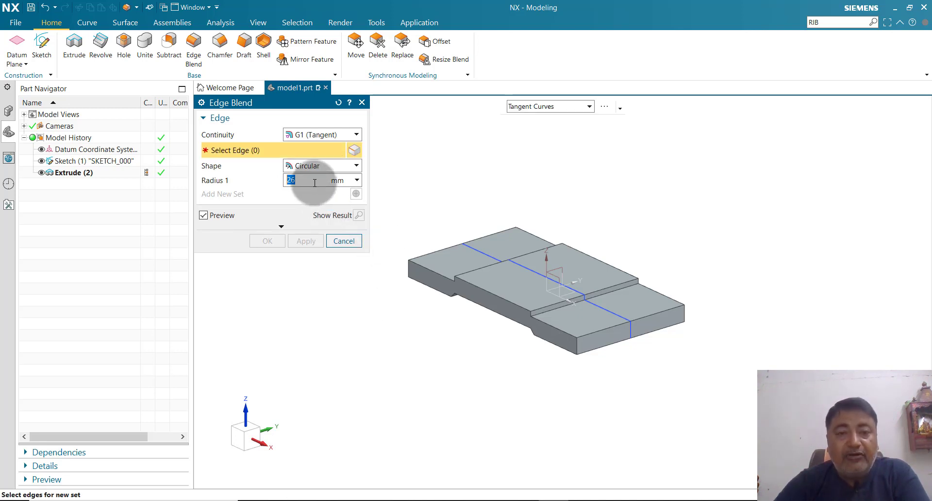
click(577, 345)
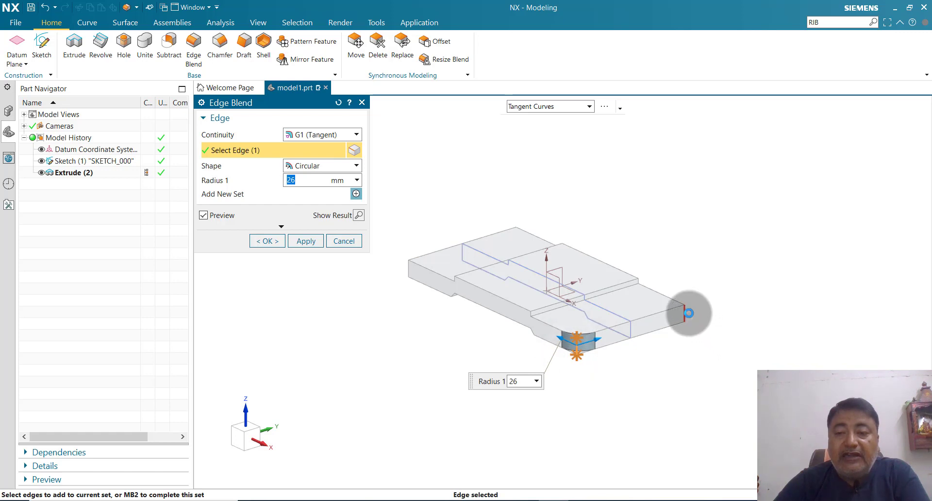
click(688, 313)
middle_drag(499, 171, 577, 215)
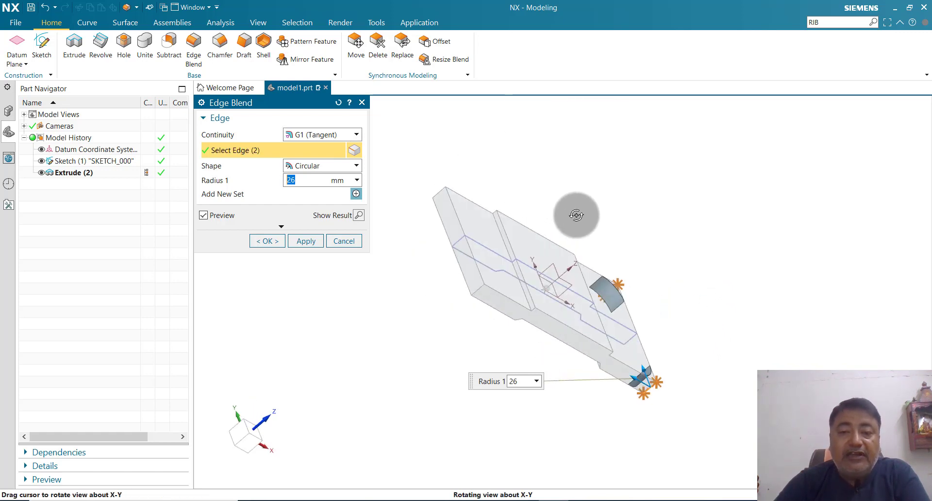
click(438, 191)
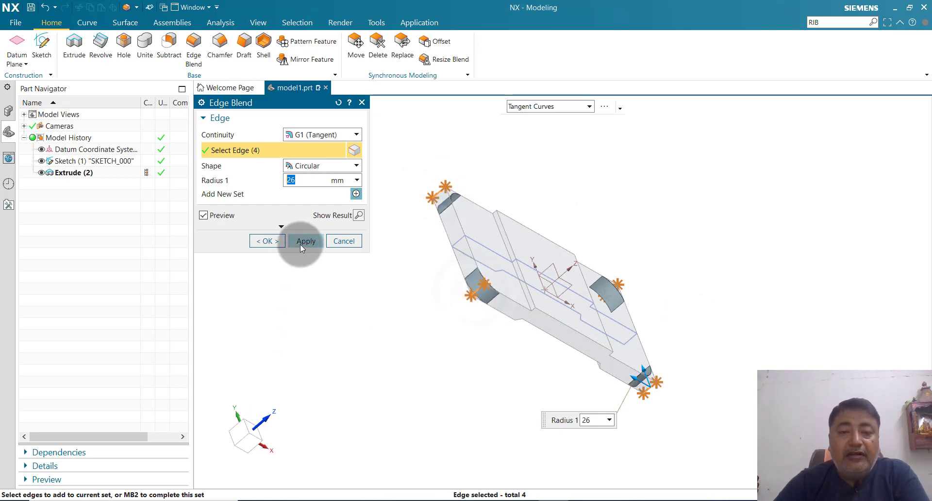
click(275, 246)
- Create a new sketch on the lower top face at the plate's negative X end
middle_drag(454, 374, 411, 367)
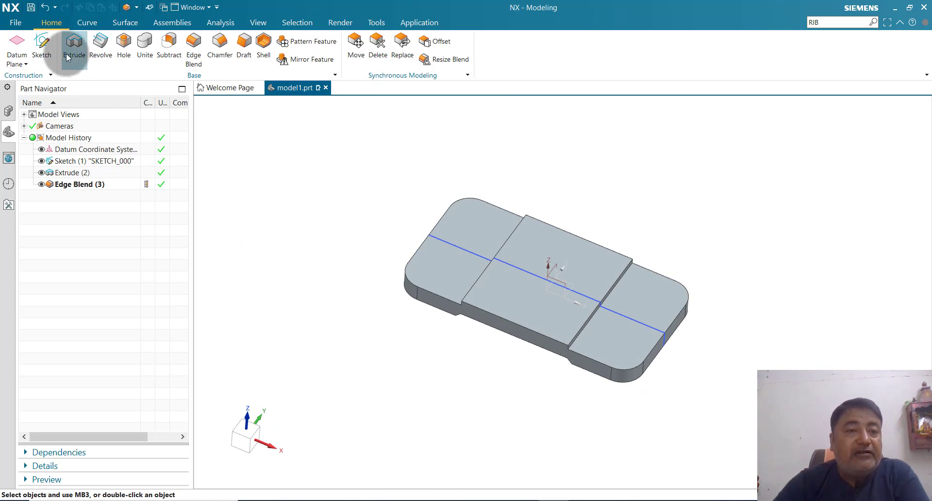
click(41, 42)
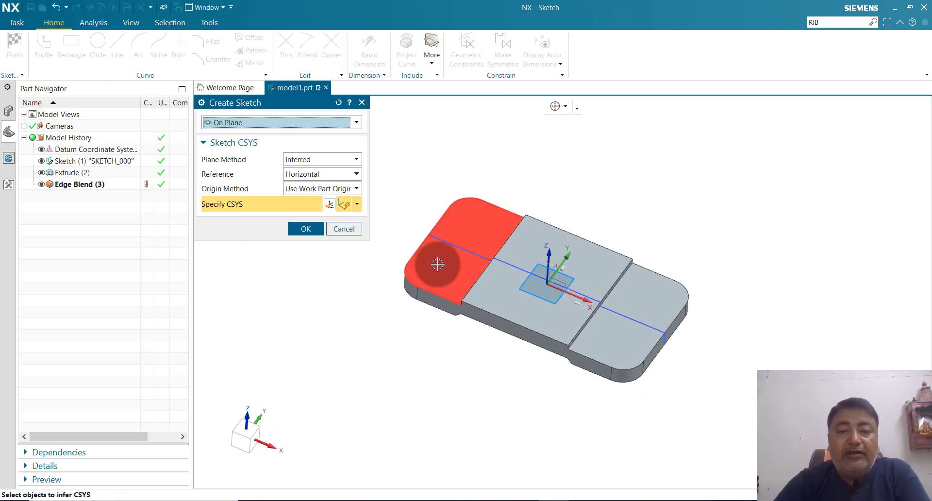
click(444, 267)
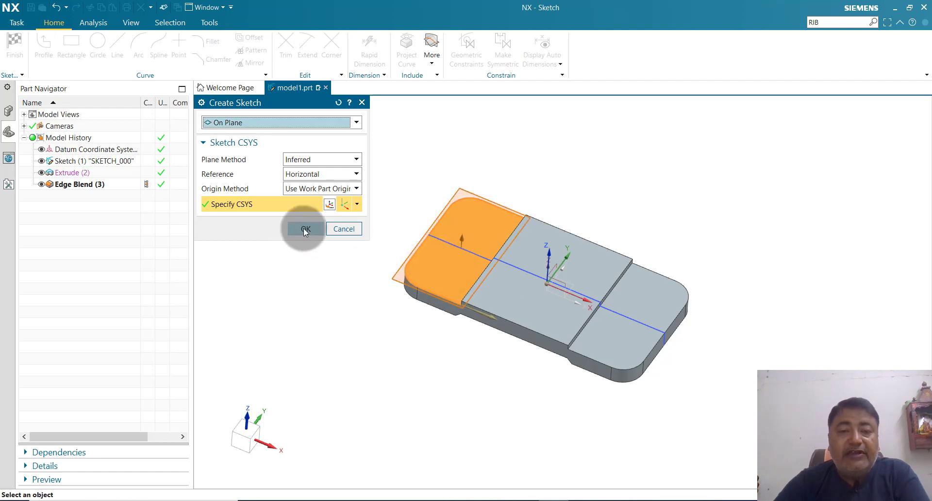
click(305, 228)
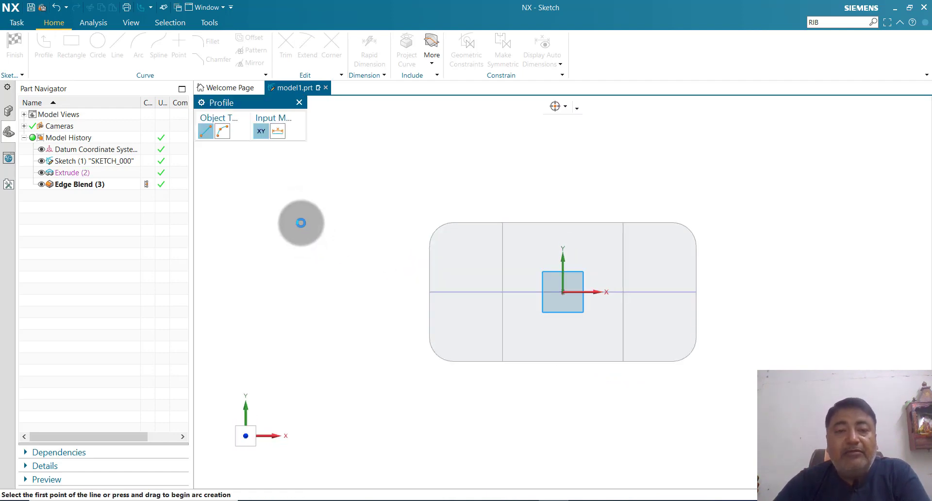
- Sketch a circle about 27 mm in diameter centred on the corner arc's centre at the plate's negative X, negative Y corner
click(99, 43)
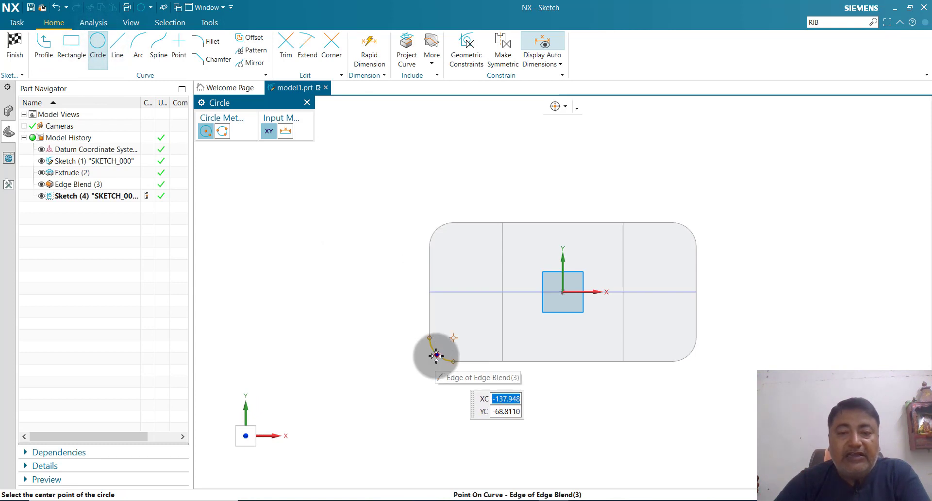
scroll(436, 355, up, 2)
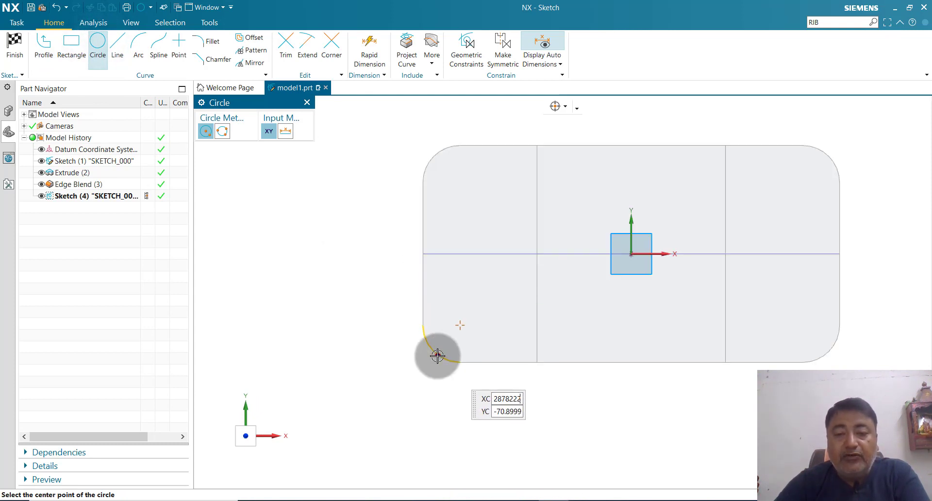
click(458, 325)
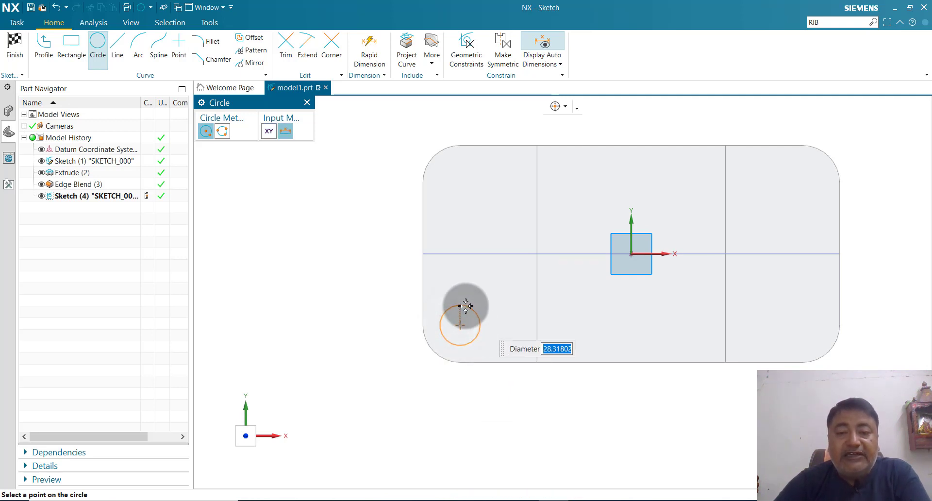
click(466, 306)
key(Escape)
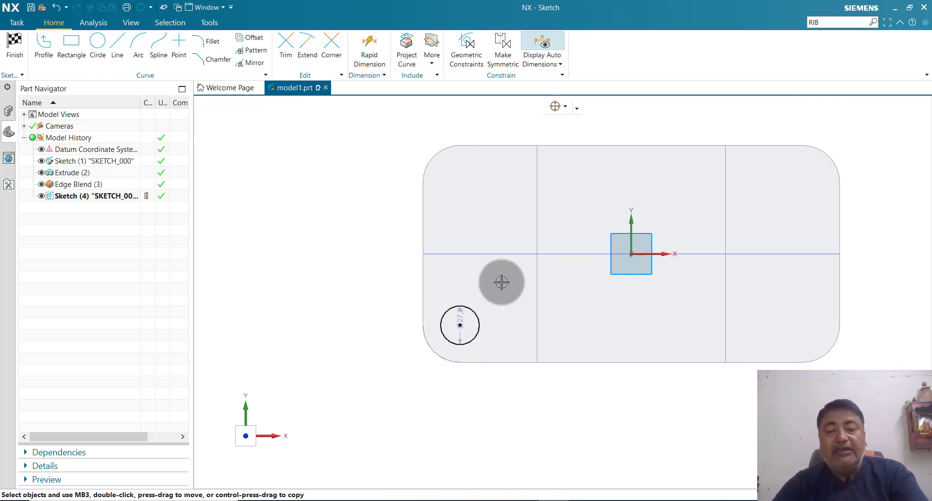
- Move the circle's diameter dimension outside the plate and set it to 26 mm
drag(460, 313, 385, 304)
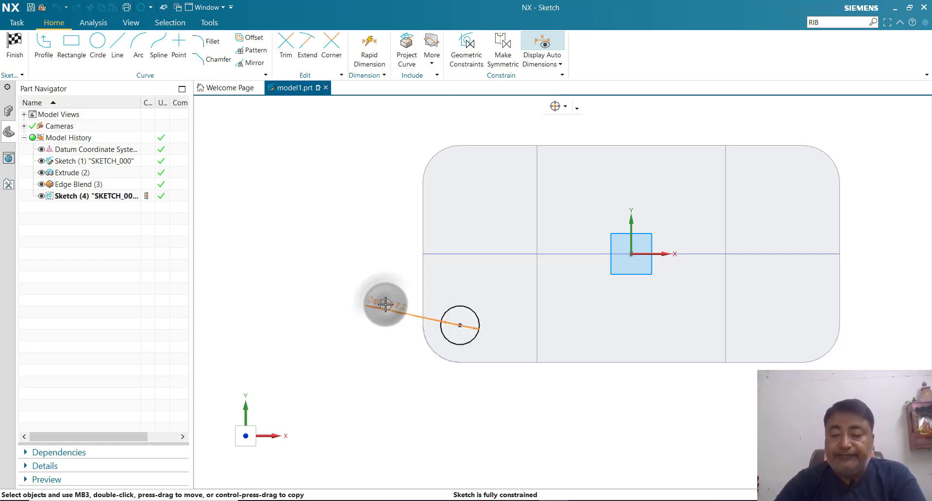
double_click(385, 304)
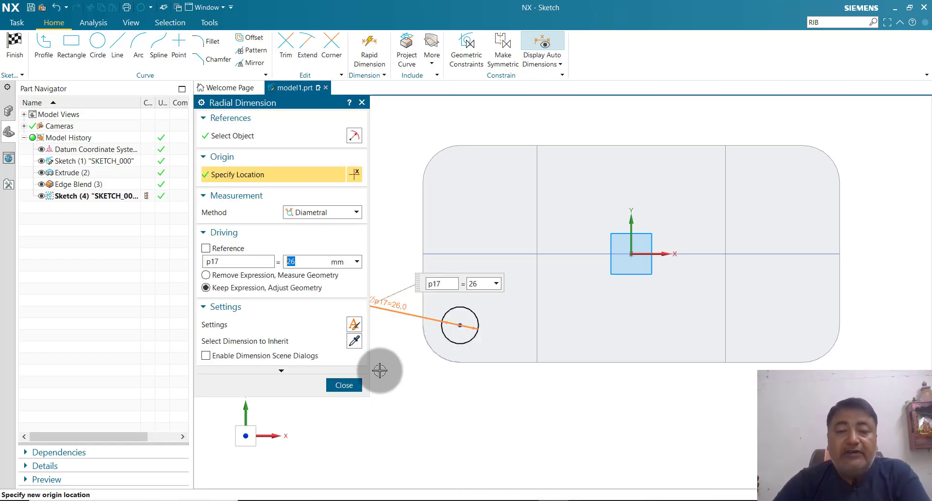
click(347, 385)
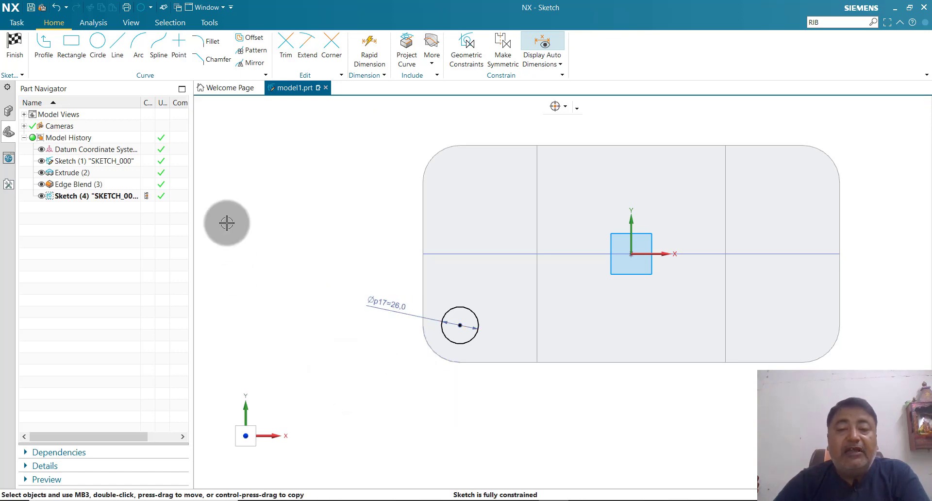
- Mirror the 26 mm circle about the sketch's horizontal axis
click(249, 63)
click(478, 314)
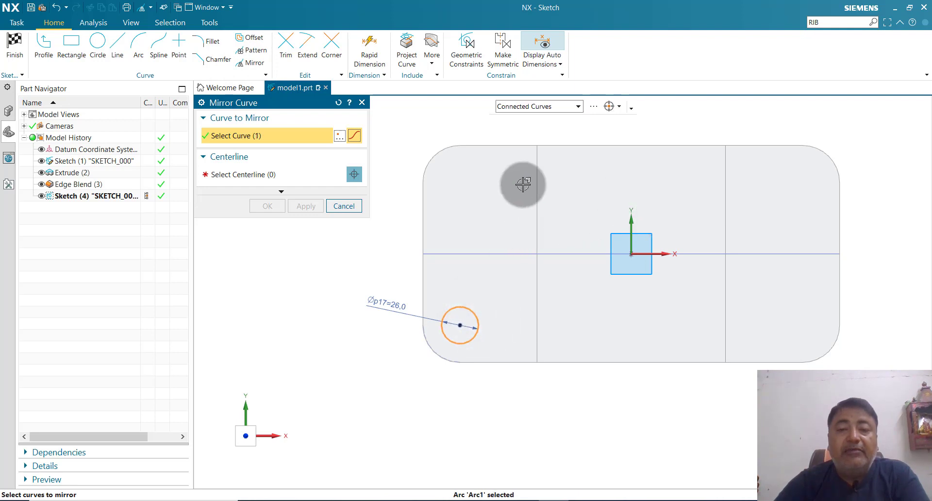
click(266, 173)
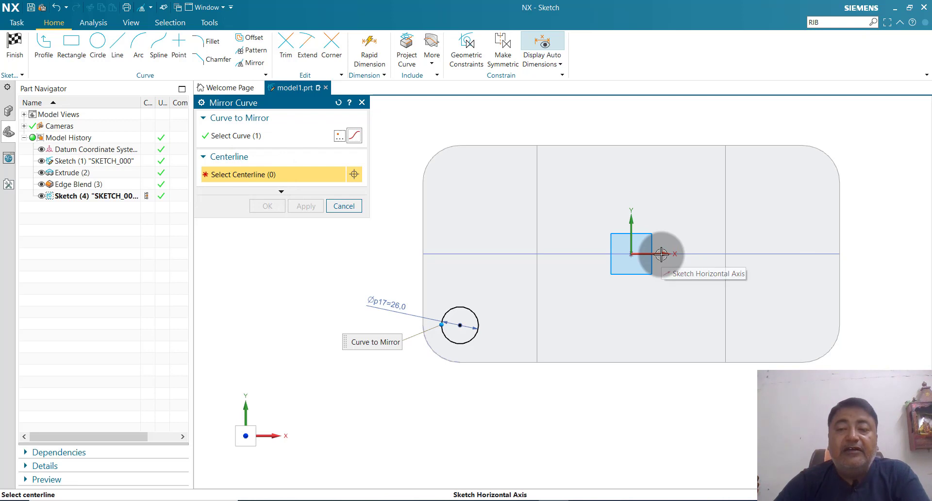
click(661, 253)
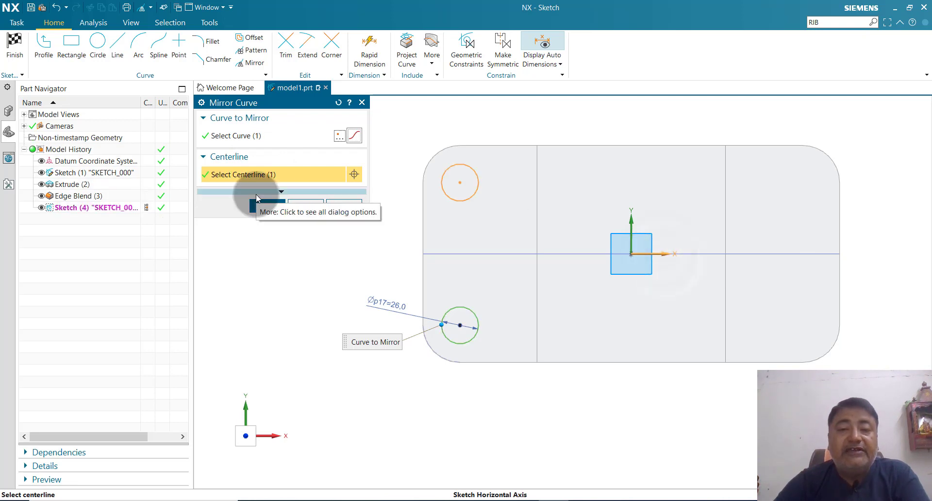
click(304, 205)
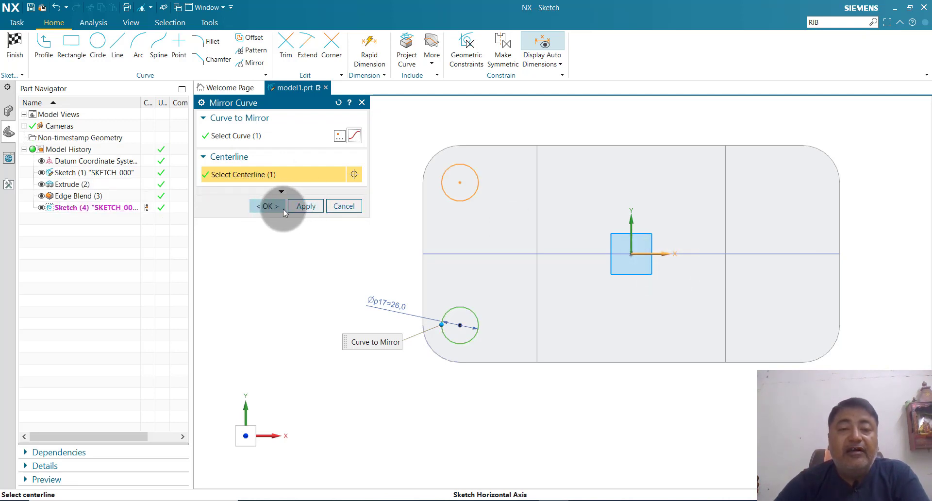
- Mirror both corner circles about the sketch's vertical axis and finish the sketch
click(466, 200)
click(474, 314)
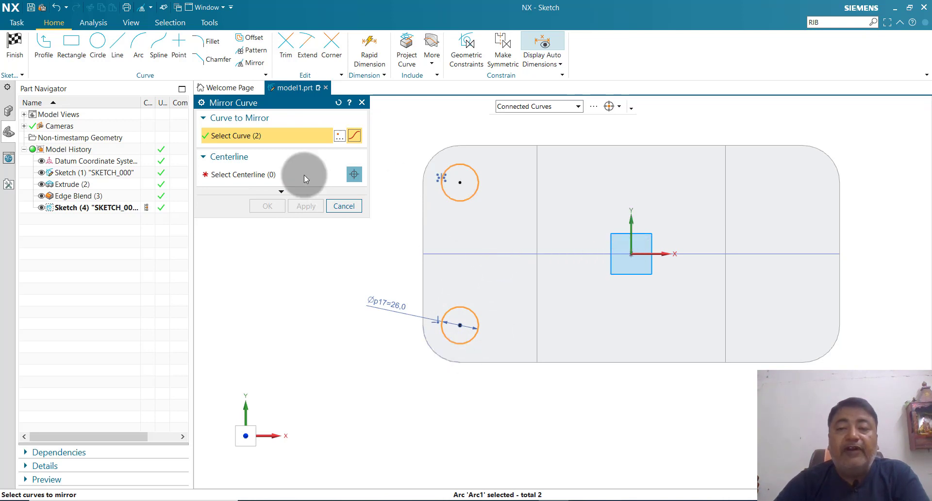
click(287, 171)
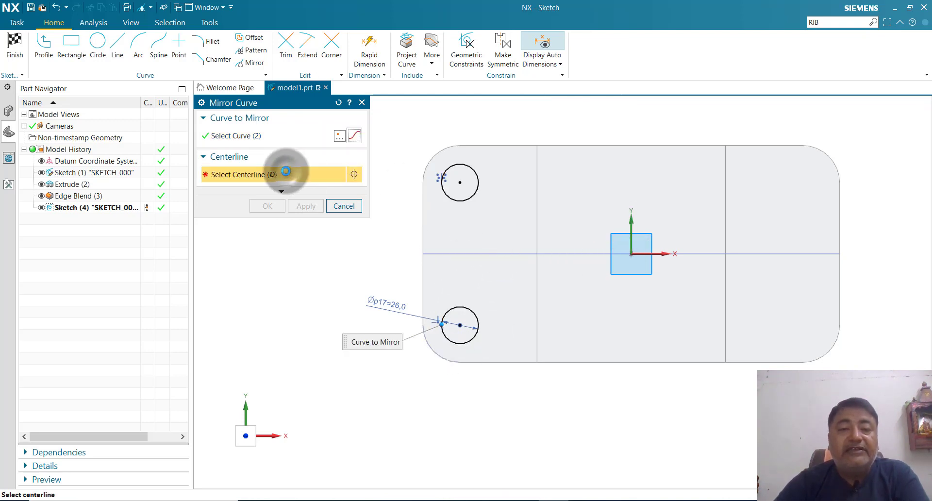
click(630, 220)
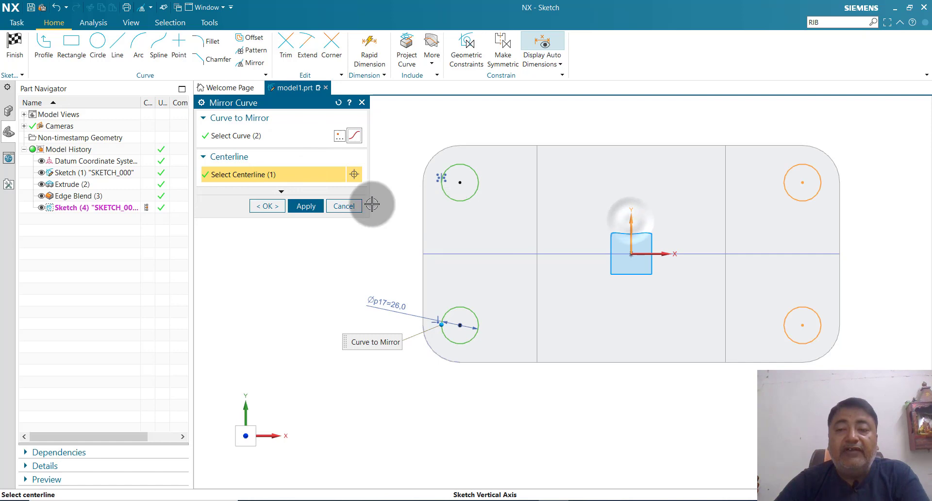
click(267, 205)
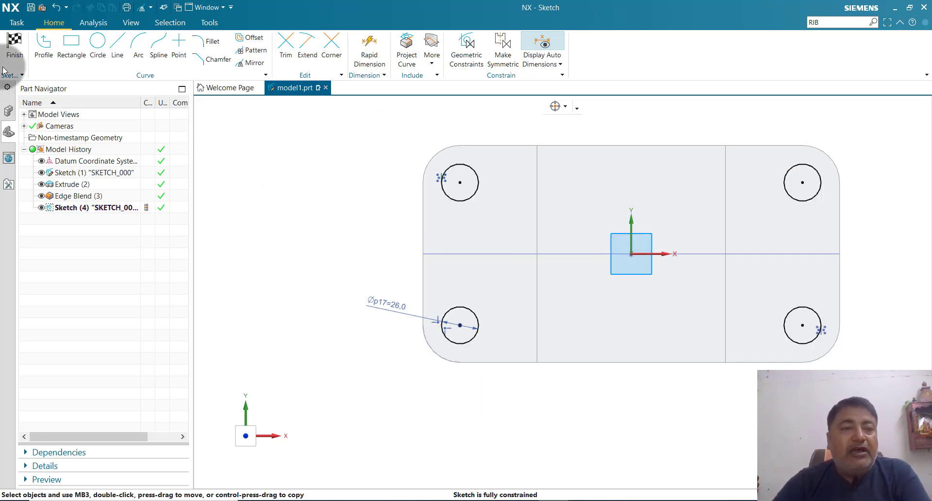
click(15, 44)
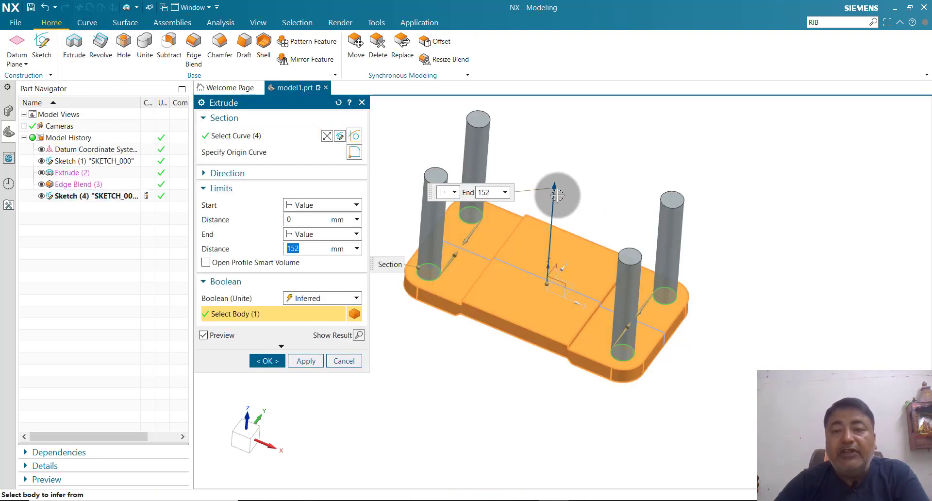
- Extrude the four circles 160 mm downward through the plate, subtracting them as holes
drag(555, 187, 523, 389)
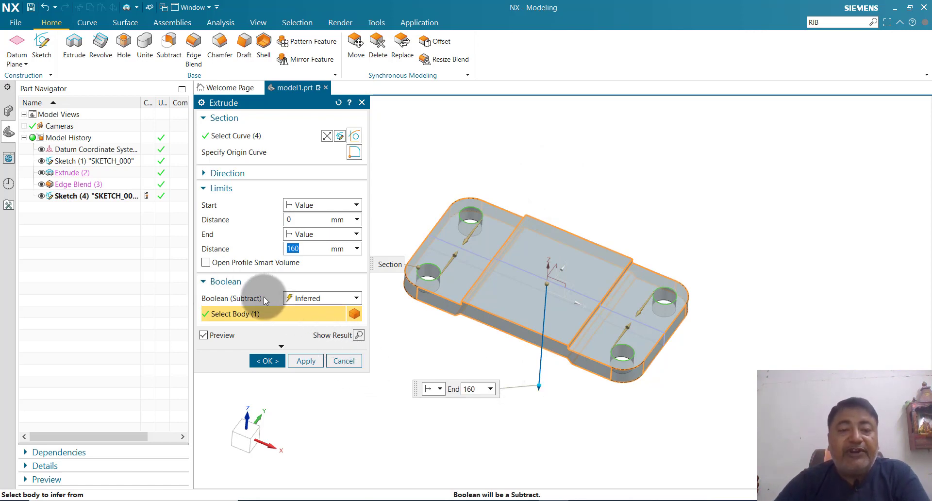
click(266, 362)
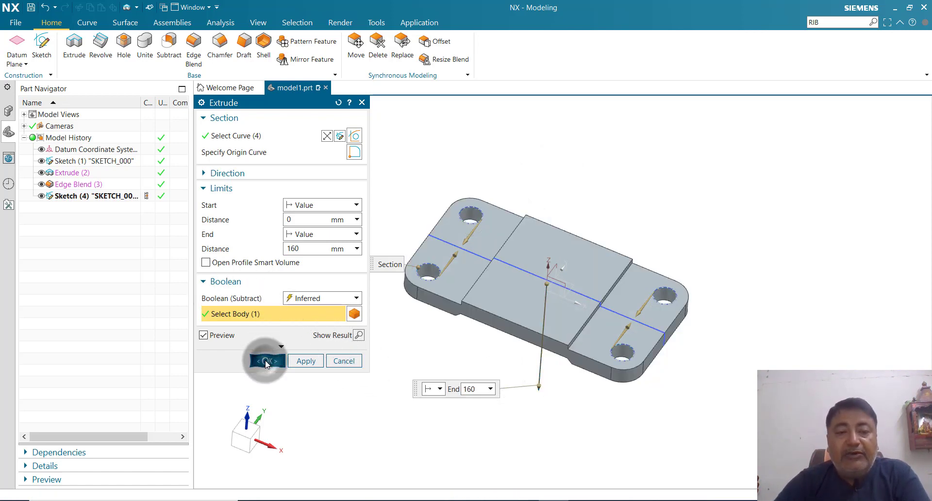
mouse_move(414, 366)
middle_down()
mouse_move(393, 359)
mouse_move(414, 355)
middle_up()
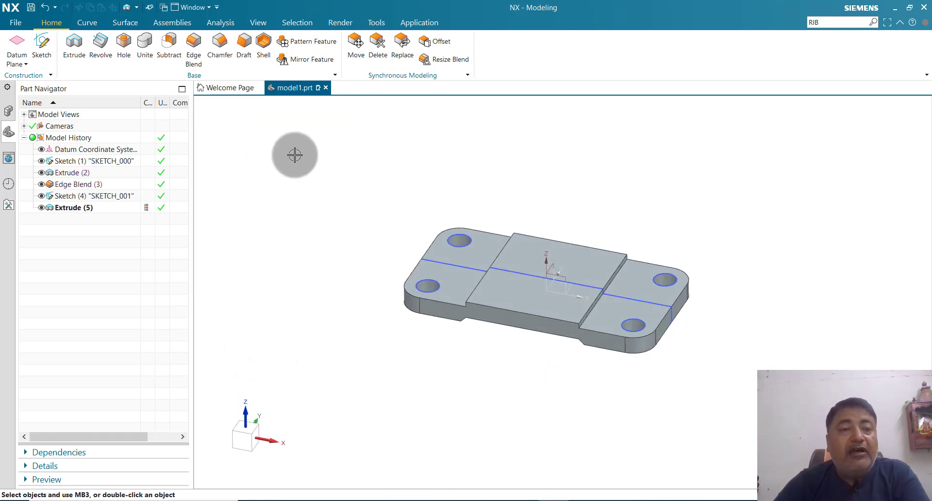
- Close the base plate part model1.prt without saving it
click(15, 24)
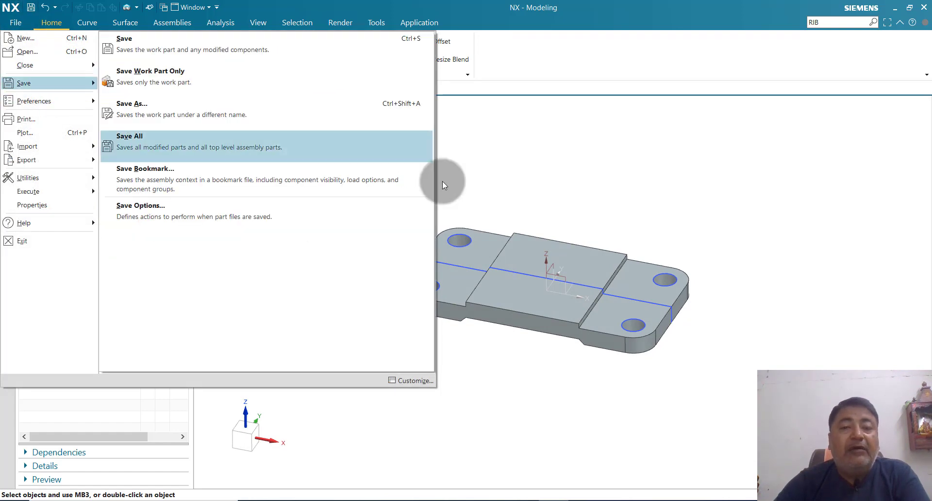
click(588, 200)
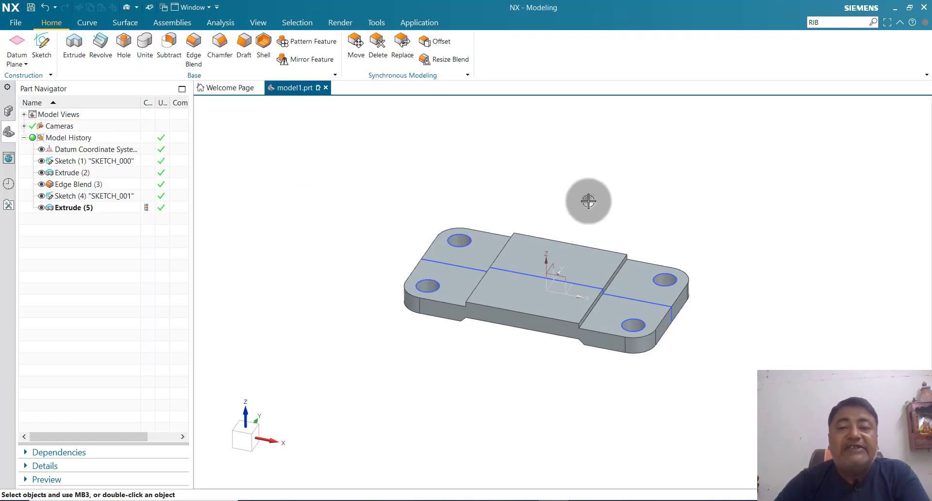
click(327, 88)
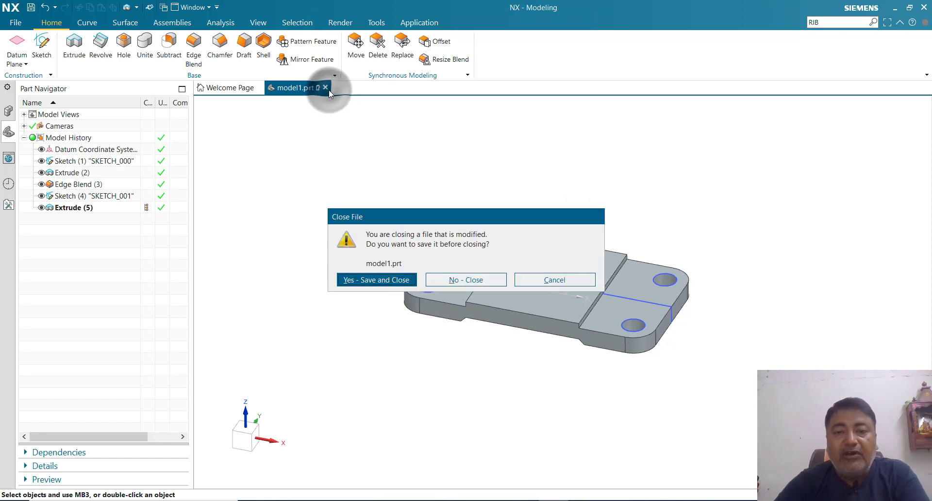
click(493, 275)
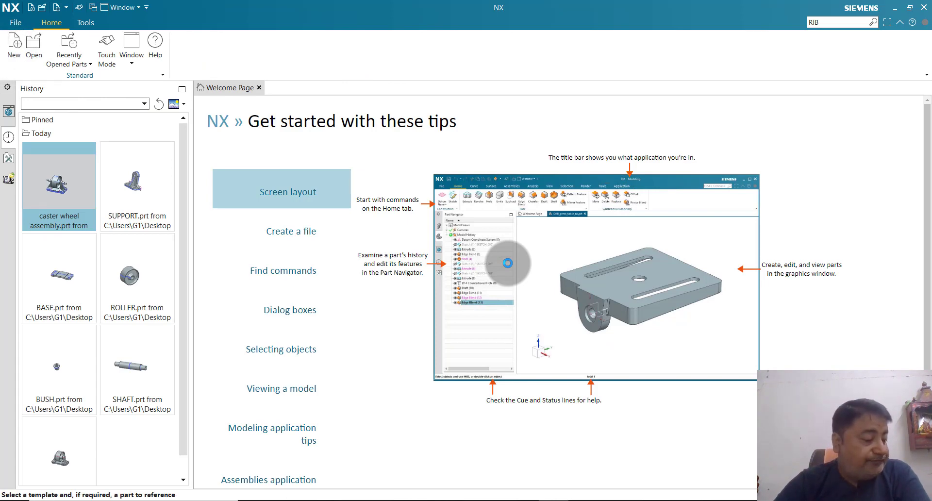
- Create a new millimetre Model part named model1.prt and start a sketch on the XZ plane
key(ctrl+n)
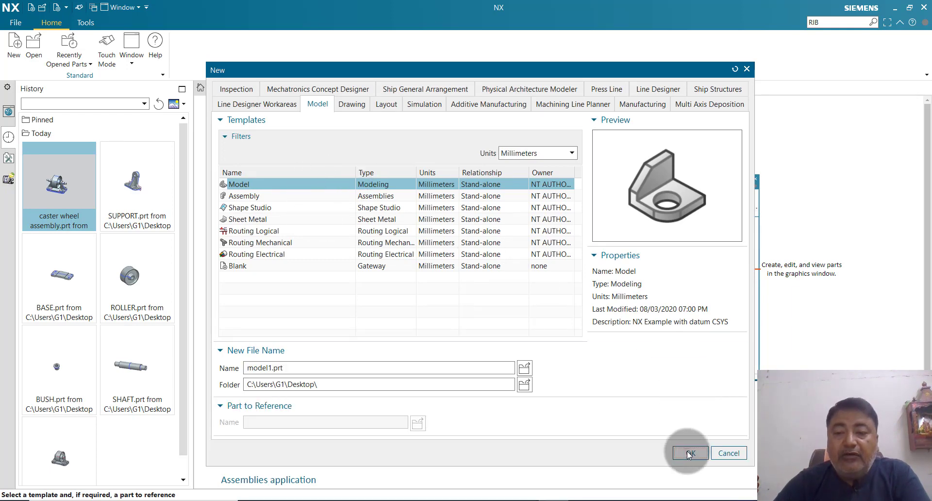
click(690, 454)
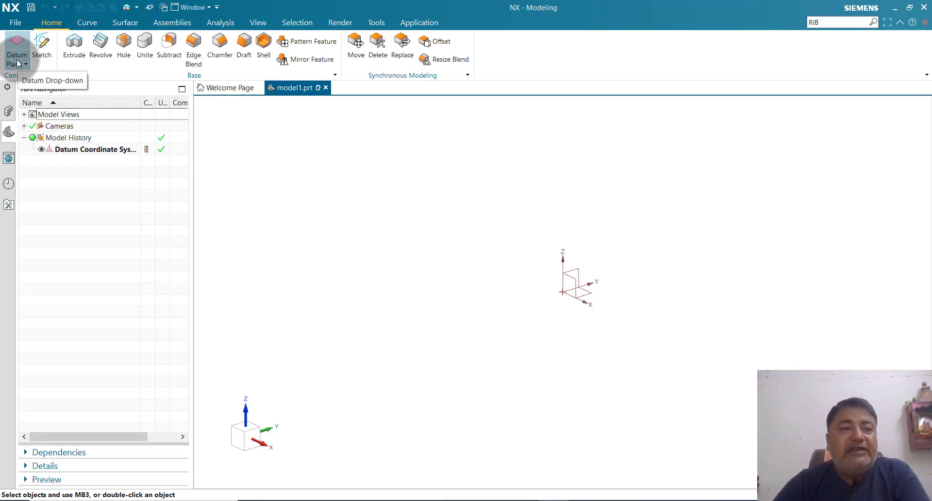
click(46, 46)
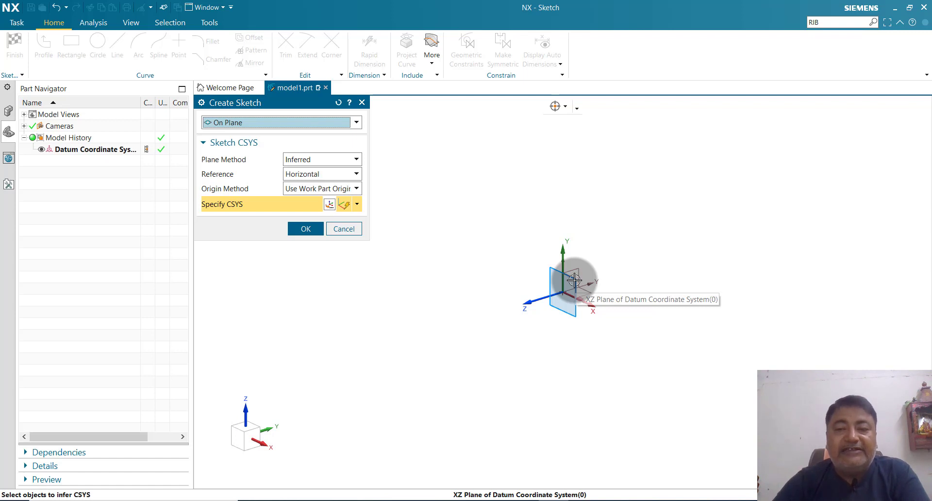
click(574, 281)
click(313, 233)
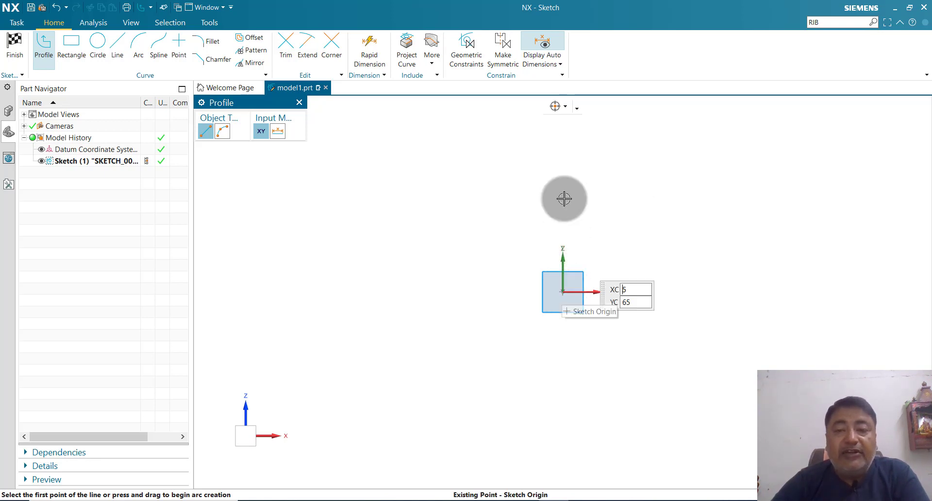
- Sketch an open profile from the vertical axis: about 210 mm horizontal, 45 mm down, 115 mm diagonally inward, and 110 mm down
click(562, 151)
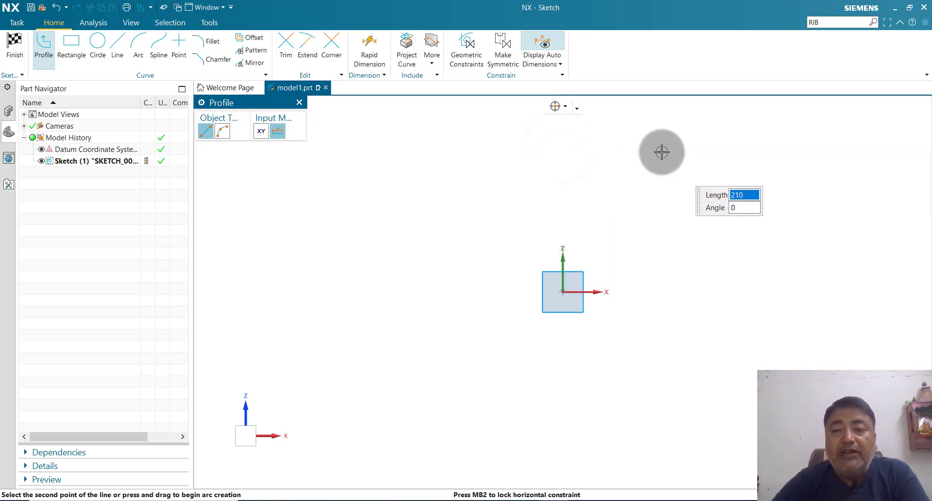
click(661, 151)
click(655, 177)
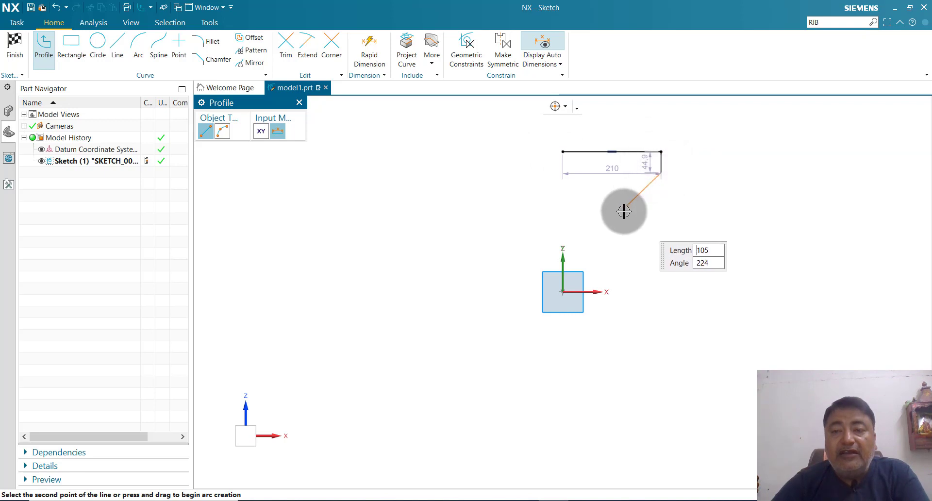
click(623, 211)
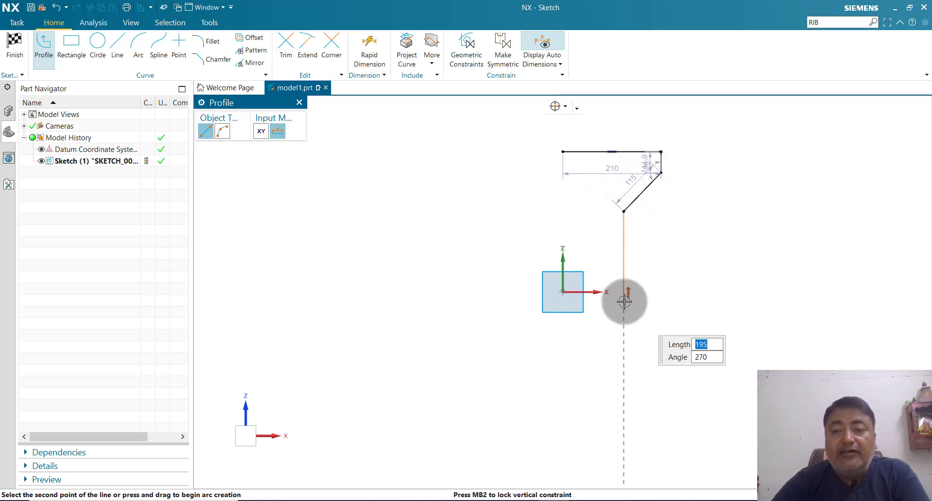
click(623, 262)
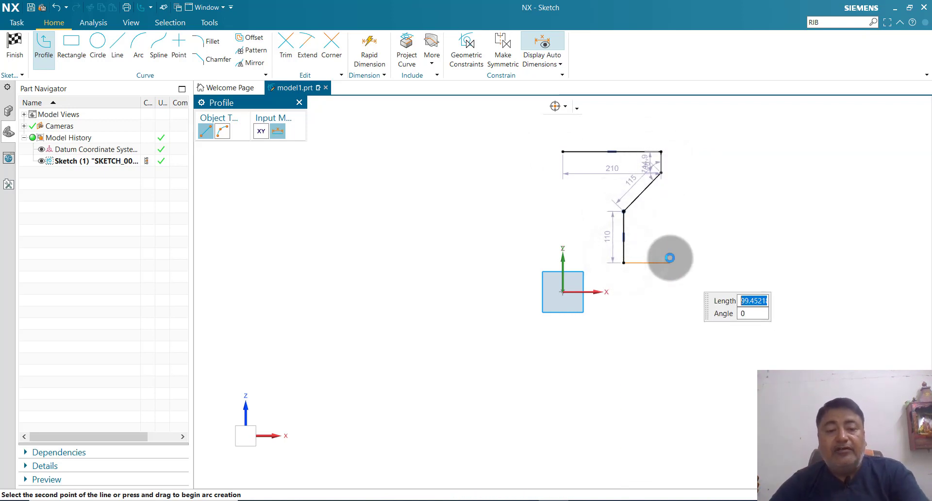
key(Escape)
- Set the length of the profile's upper horizontal line to 44 mm
scroll(718, 190, up, 1)
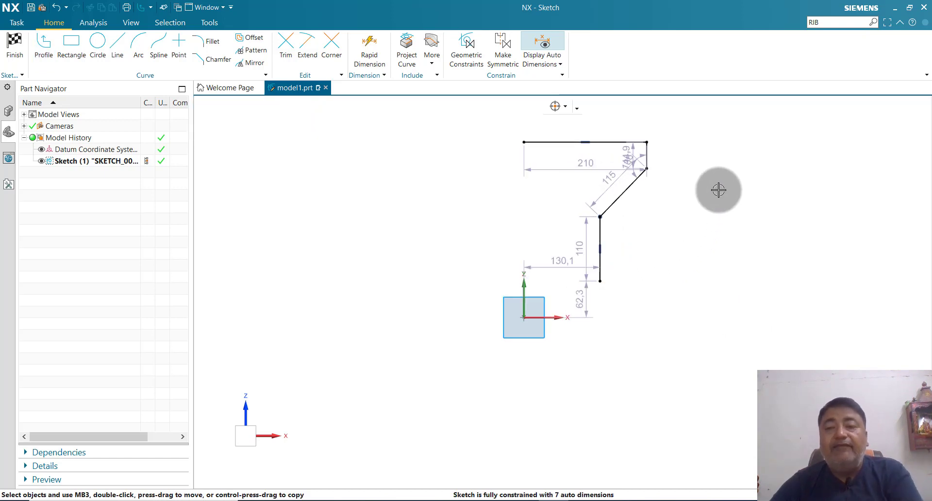
double_click(584, 165)
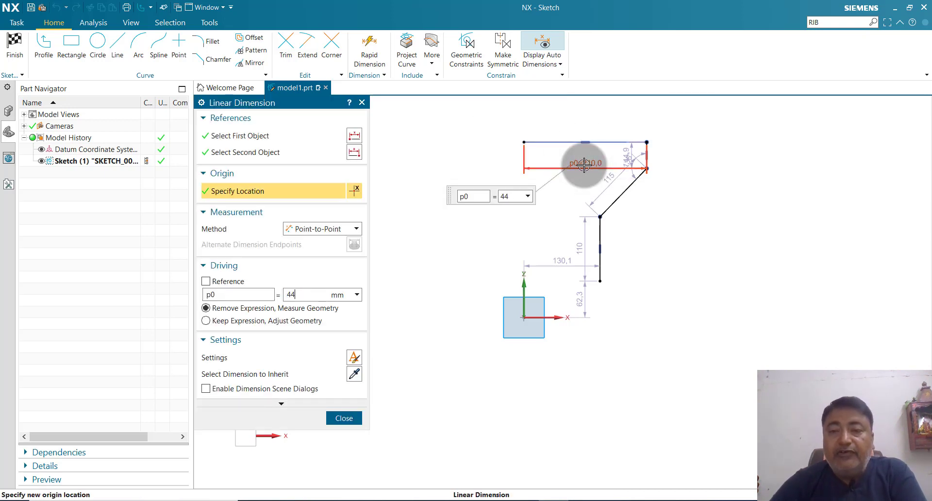
key(Return)
scroll(530, 318, up, 7)
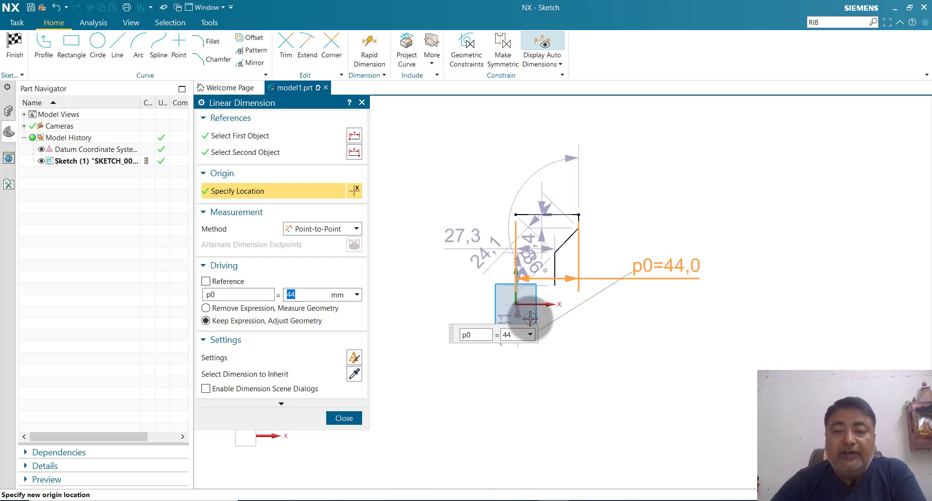
scroll(530, 272, up, 2)
scroll(745, 301, down, 2)
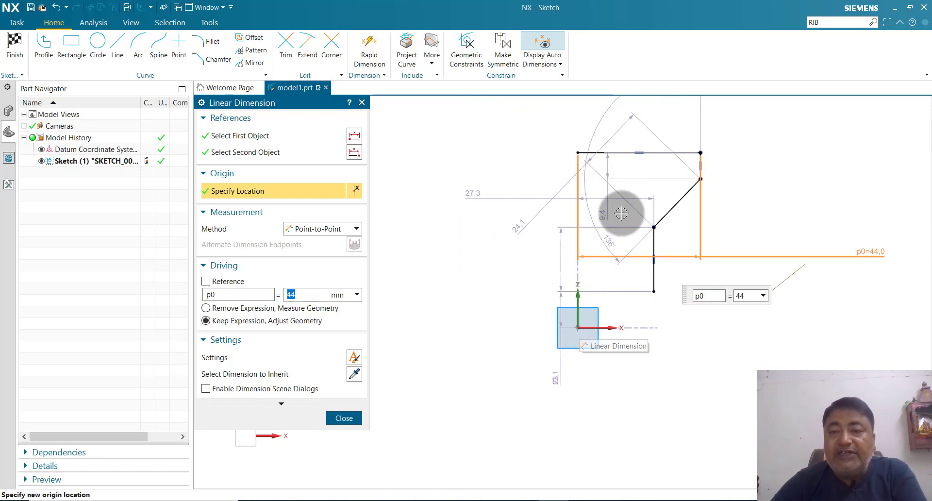
- Dimension the short vertical line at the outer end of the upper horizontal line to 5 mm
scroll(683, 246, down, 2)
scroll(679, 225, up, 2)
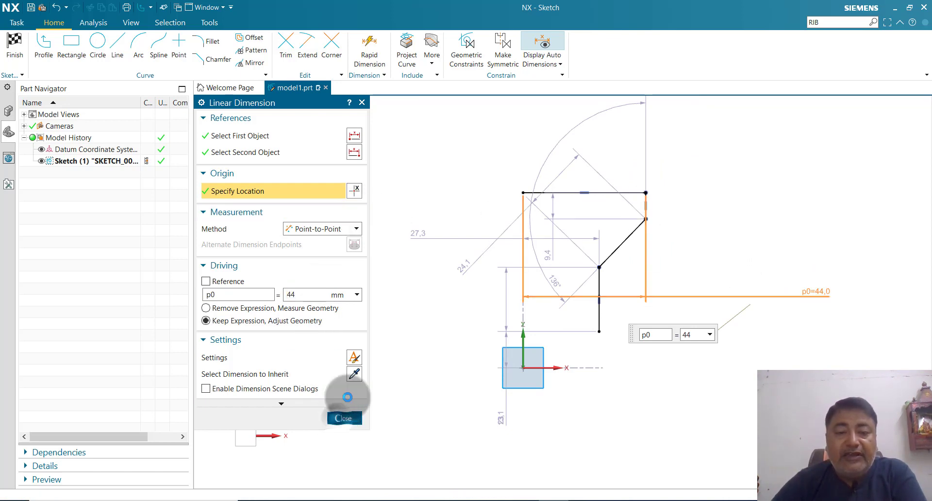
click(338, 419)
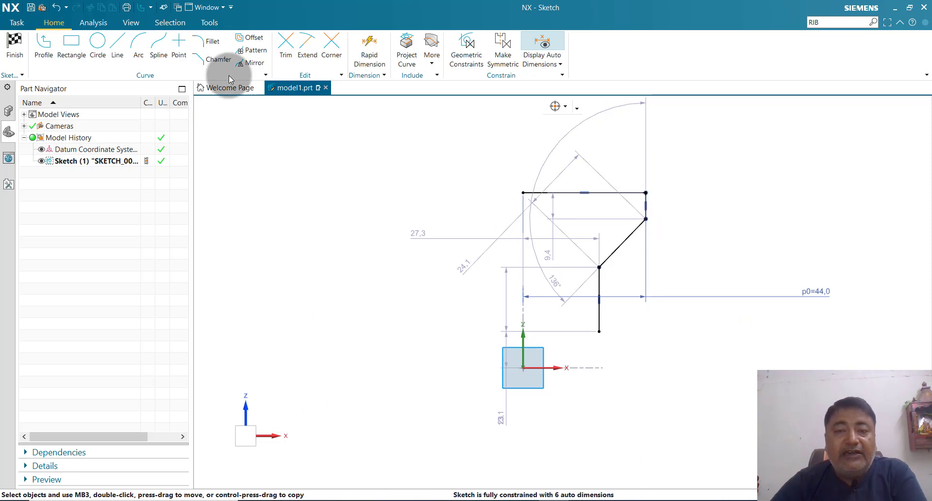
click(369, 46)
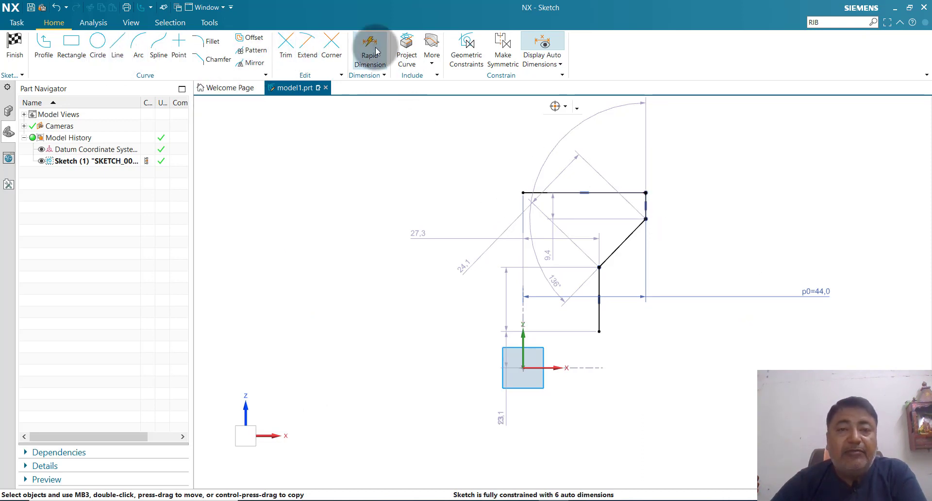
click(647, 201)
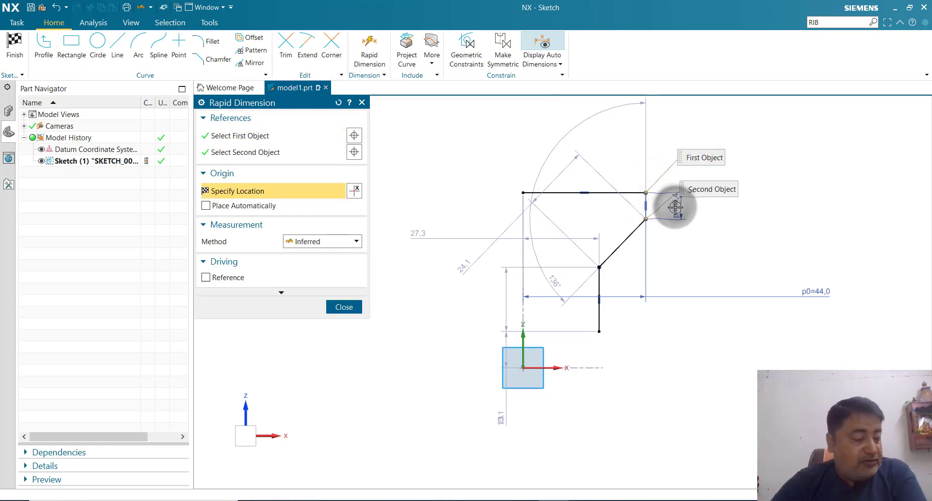
click(675, 207)
text(5)
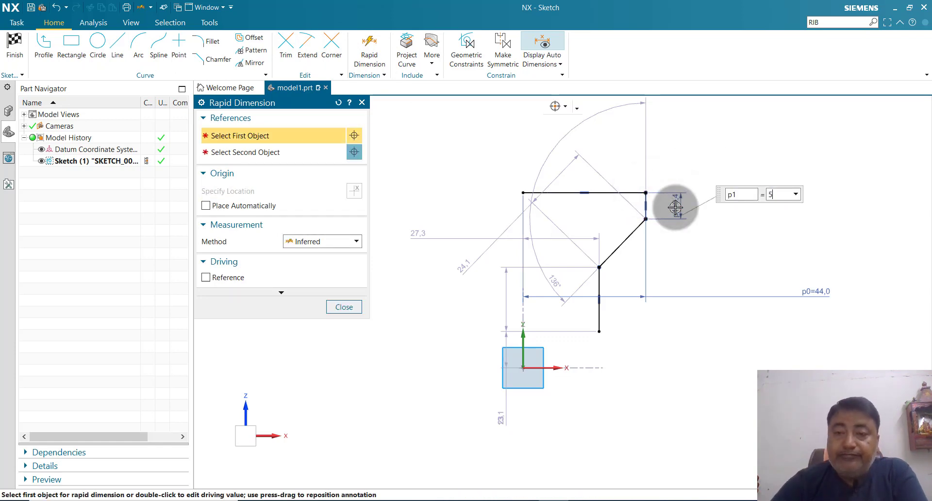
key(Return)
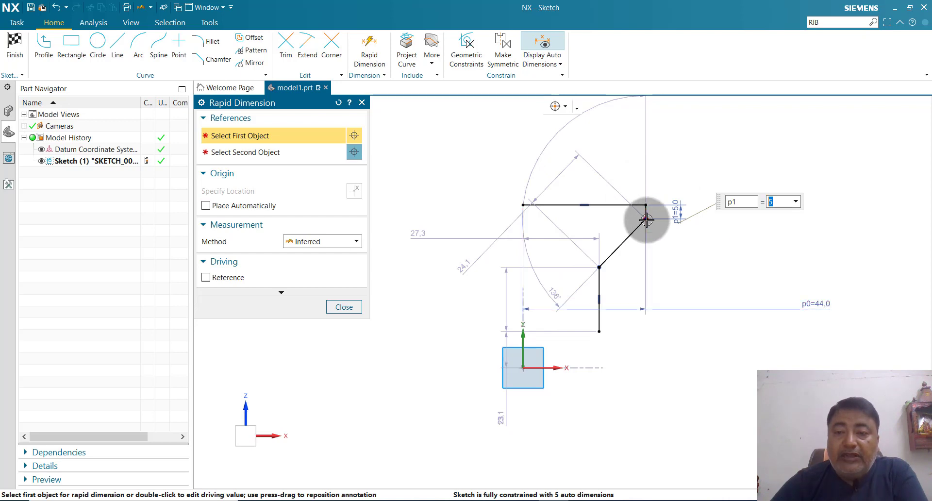
- Dimension the vertical height of the diagonal line to 6 mm
click(624, 241)
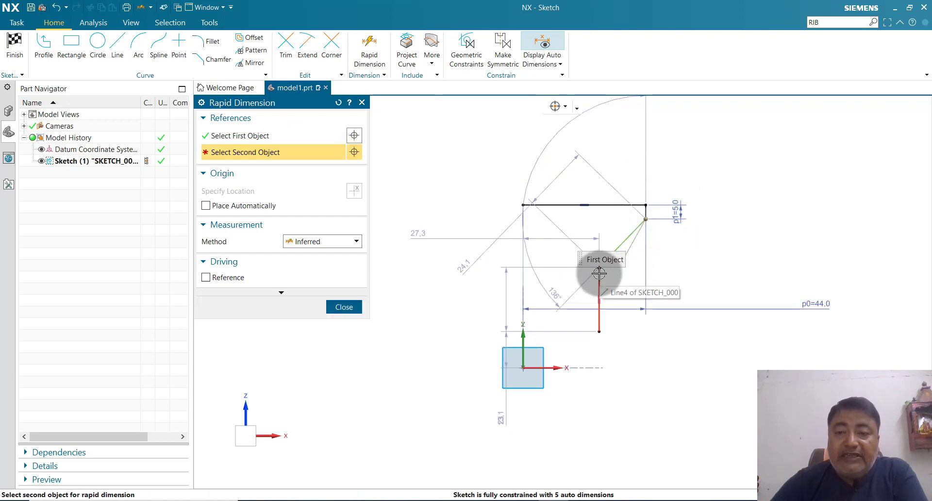
scroll(599, 267, up, 3)
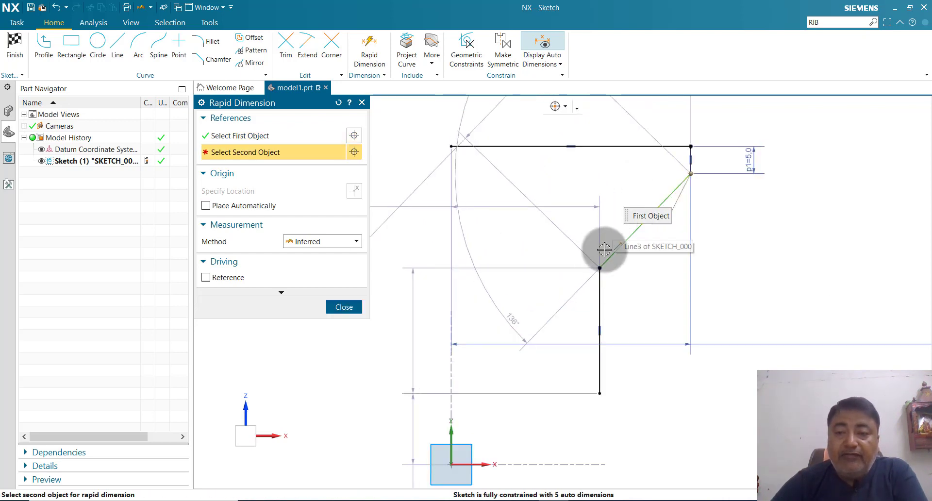
click(600, 267)
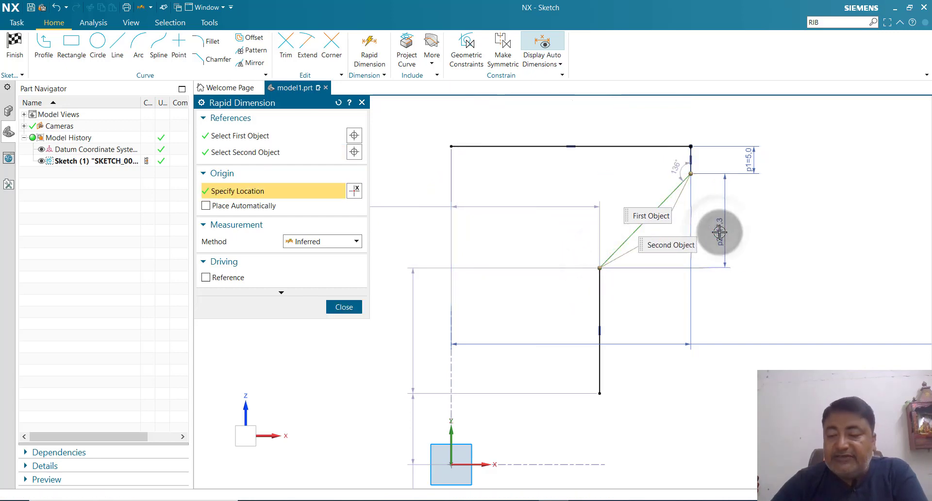
click(720, 233)
text(6)
key(Return)
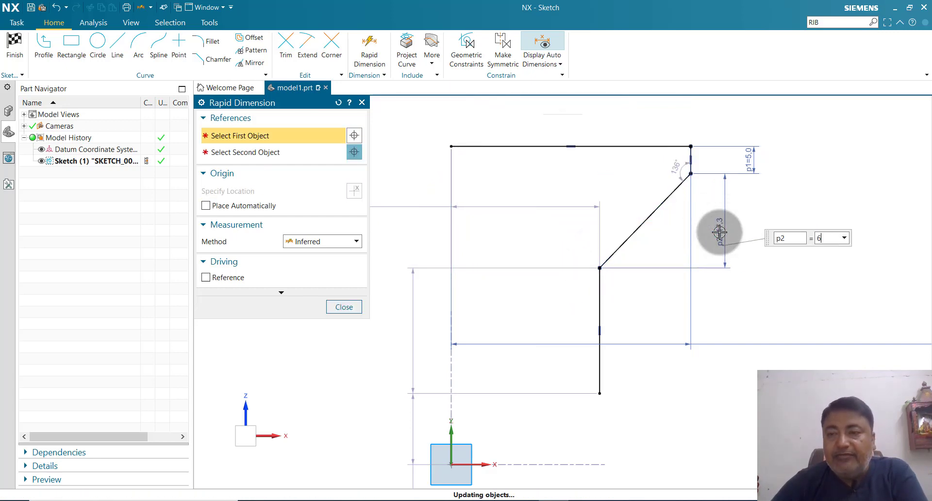
- Dimension the length of the vertical line below the diagonal to 45 mm
click(600, 358)
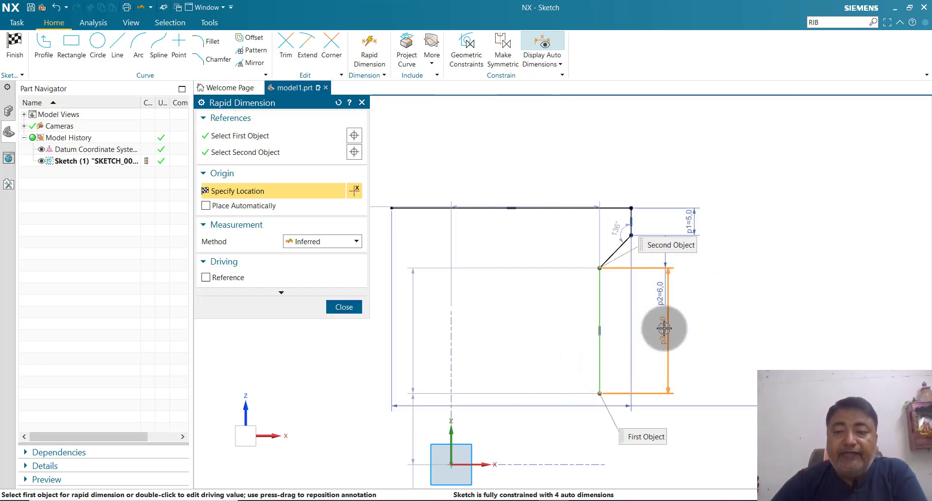
click(658, 336)
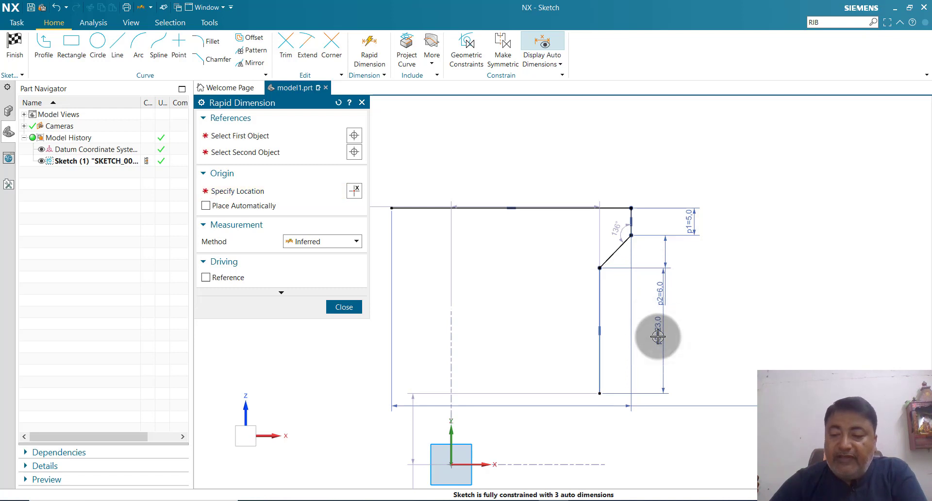
text(45)
key(Return)
double_click(659, 268)
scroll(660, 266, down, 3)
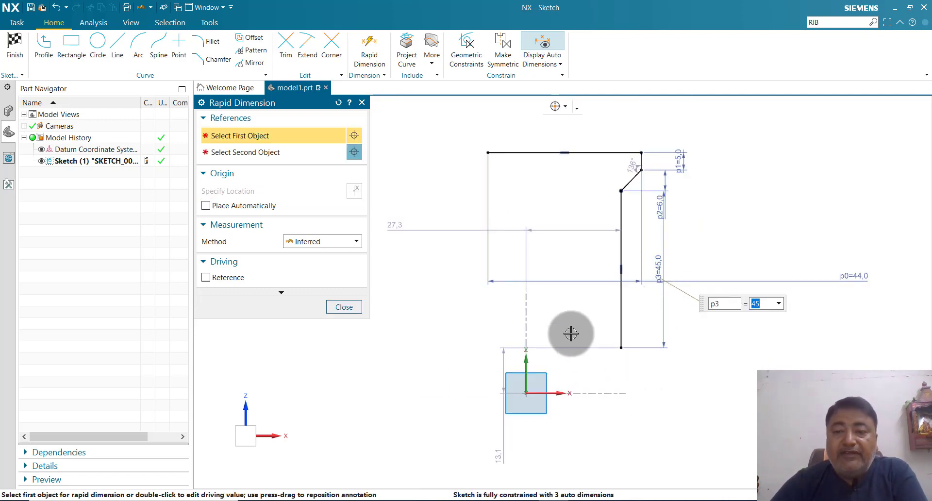
- Set the horizontal distance between the sketch's vertical axis and the long vertical line to 10 mm
click(526, 377)
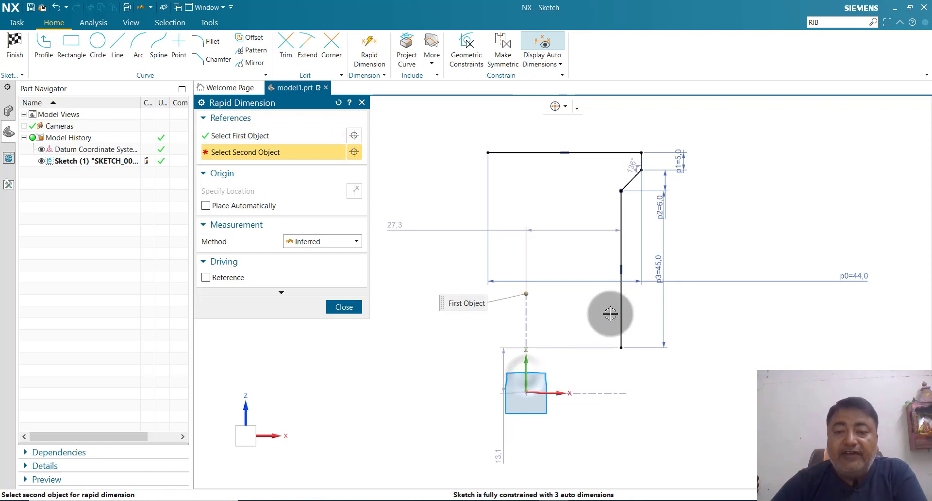
click(621, 305)
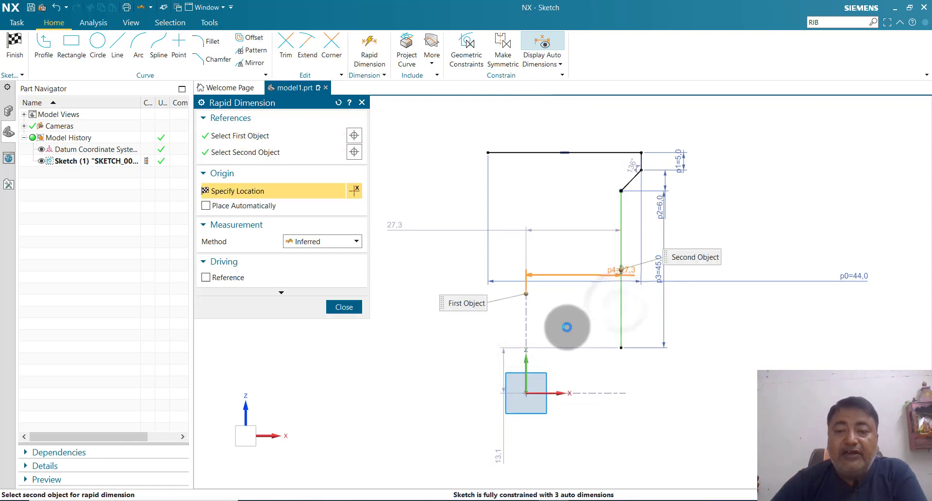
click(571, 315)
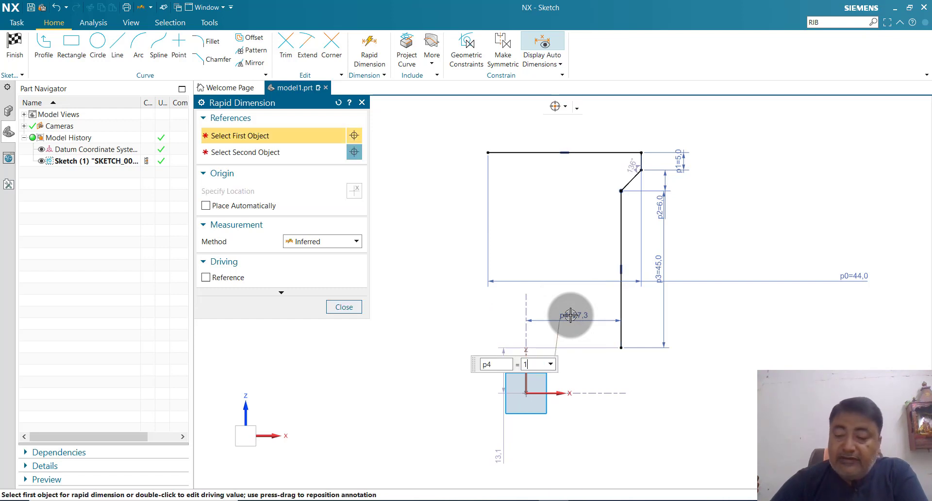
text(10)
key(Return)
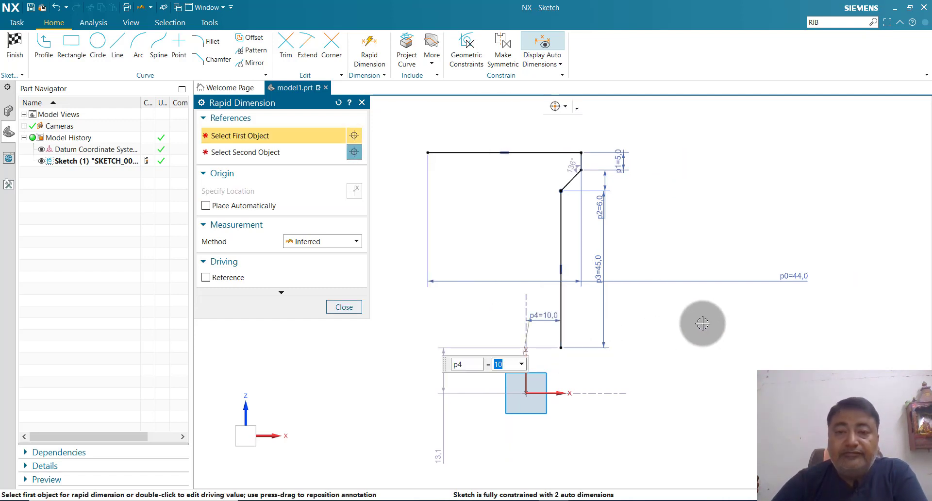
key(Escape)
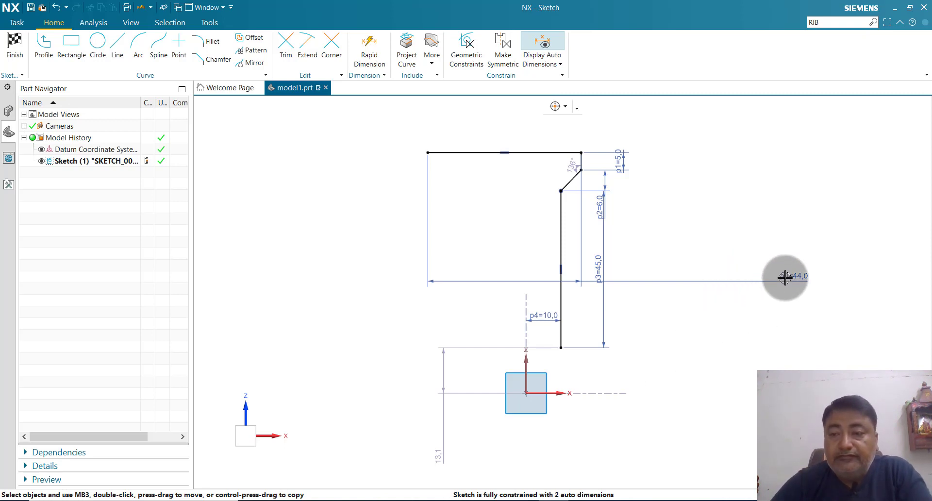
- Place the 44 mm dimension above the upper line and move that line's free endpoint close to the vertical axis
mouse_move(785, 277)
mouse_down()
mouse_move(651, 229)
mouse_move(509, 110)
mouse_up()
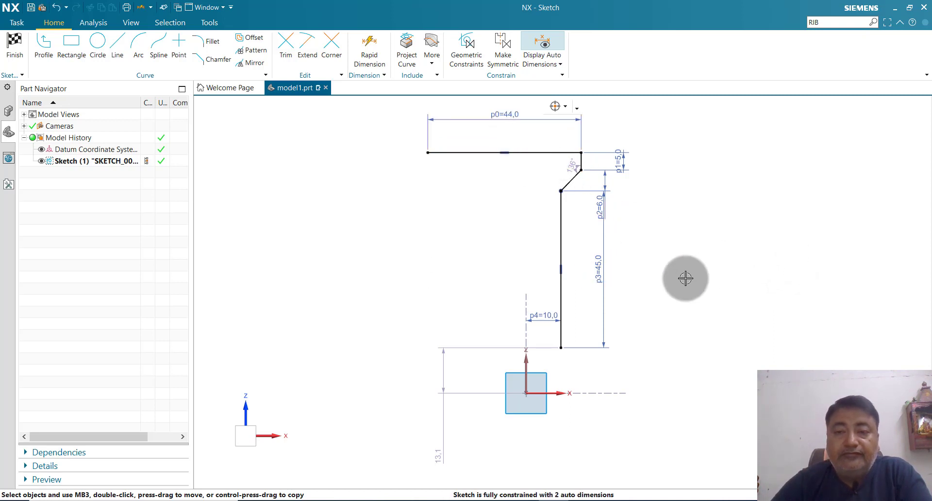
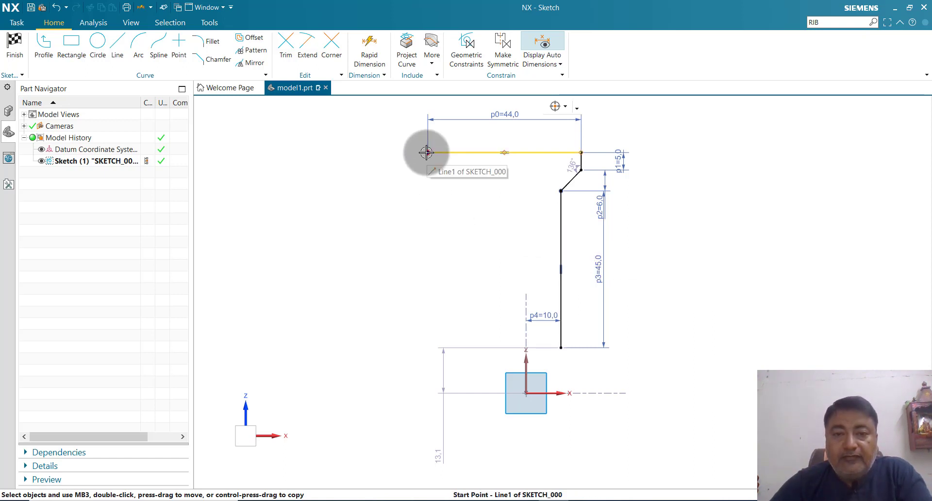
drag(427, 152, 513, 154)
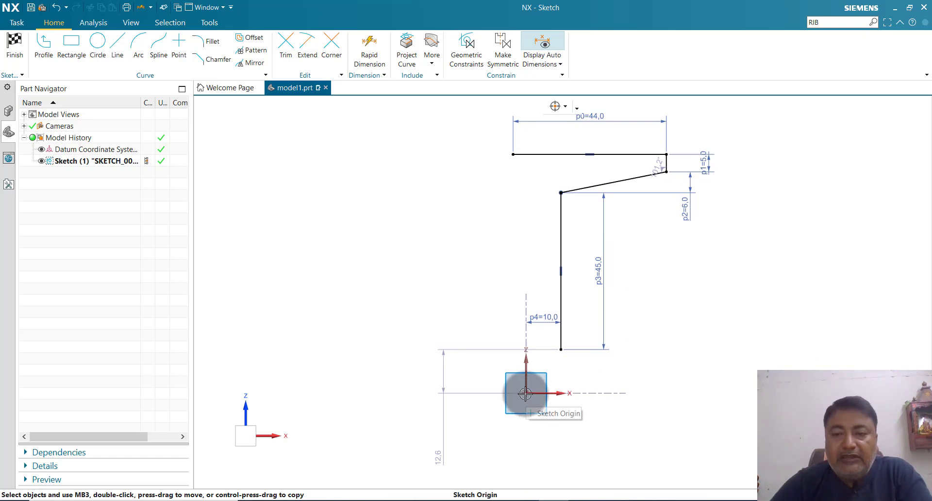
- Draw a line about 69 mm long from the sketch origin to the upper line's free endpoint and bring it nearer the vertical axis
click(42, 49)
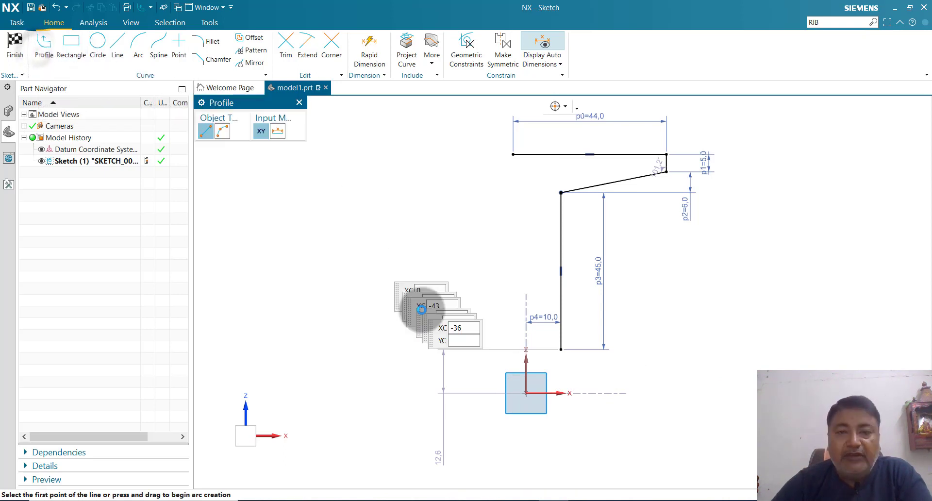
click(526, 393)
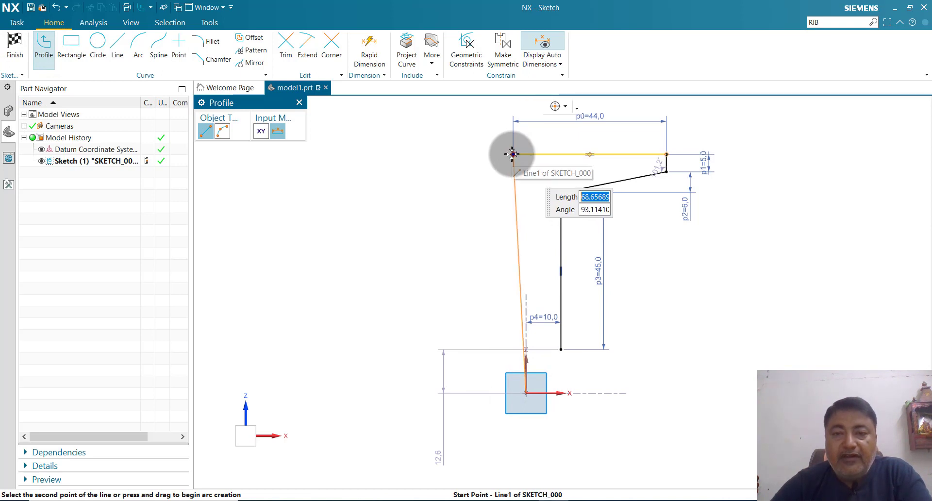
click(513, 155)
key(Escape)
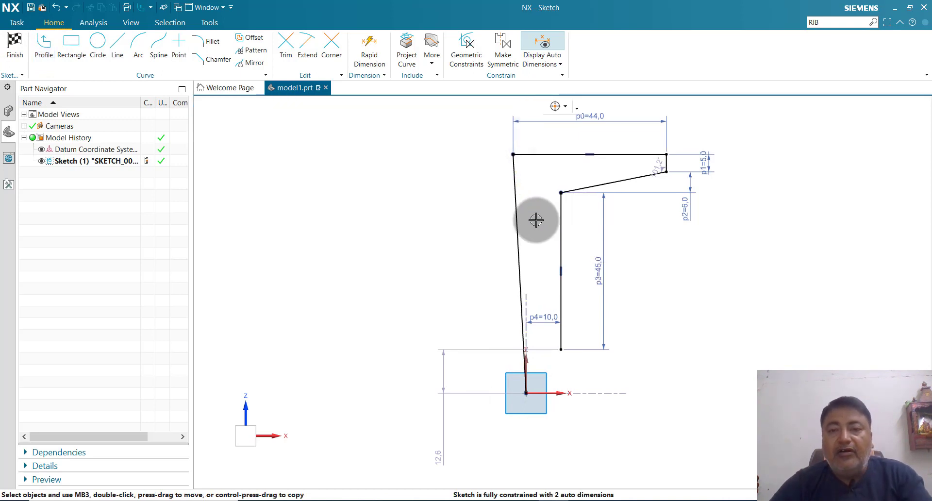
drag(520, 235, 528, 234)
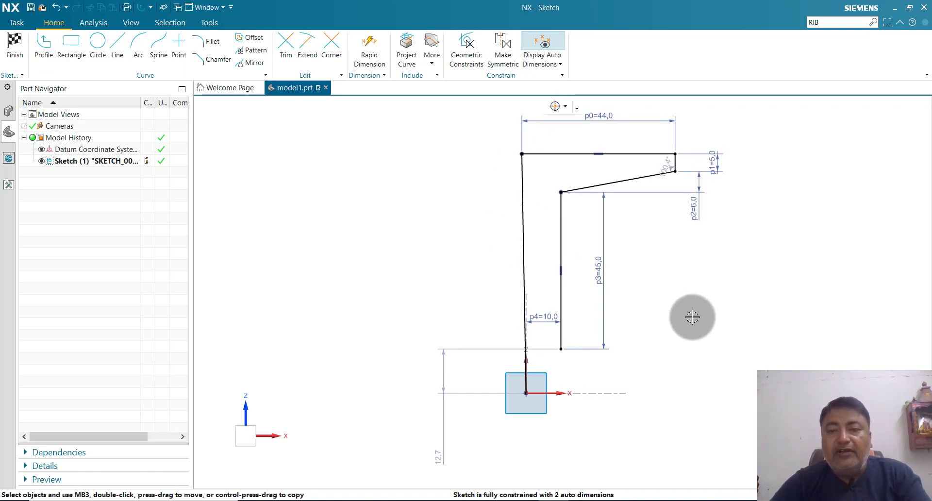
- Apply a vertical alignment constraint between the midpoint of the line from the origin and the sketch's vertical axis
click(522, 218)
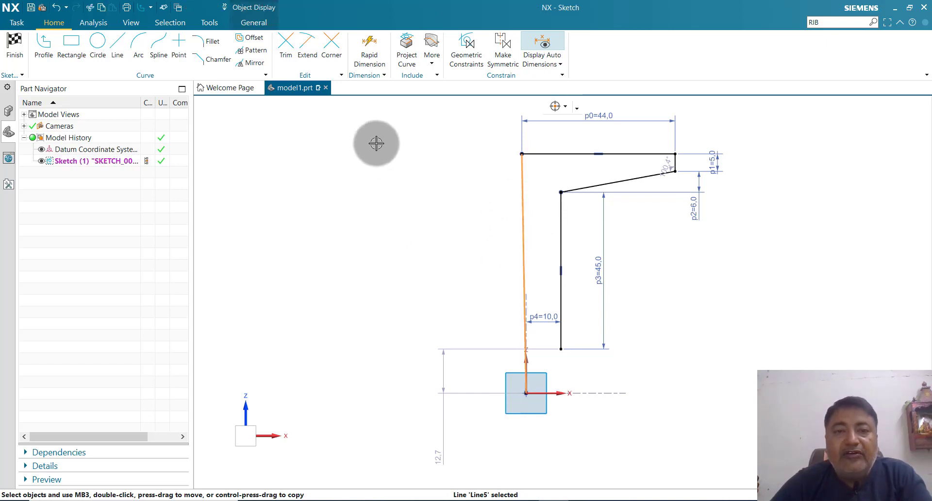
click(466, 60)
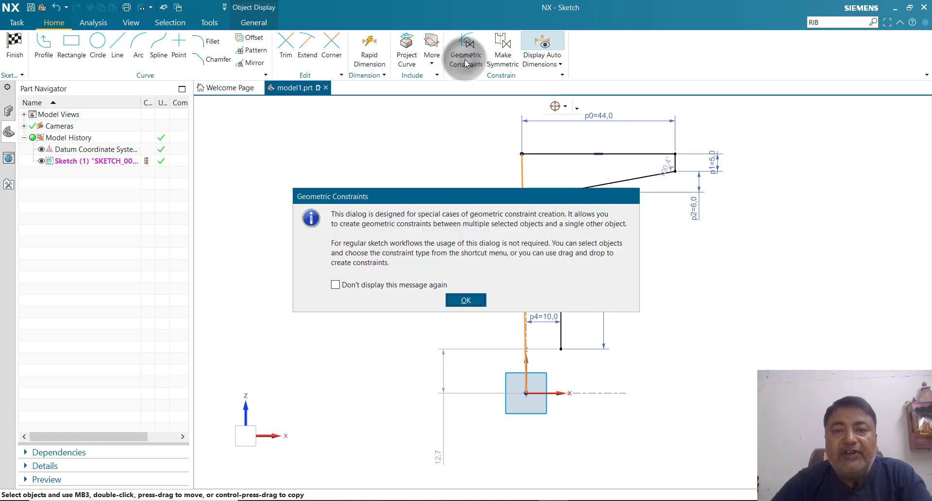
click(465, 301)
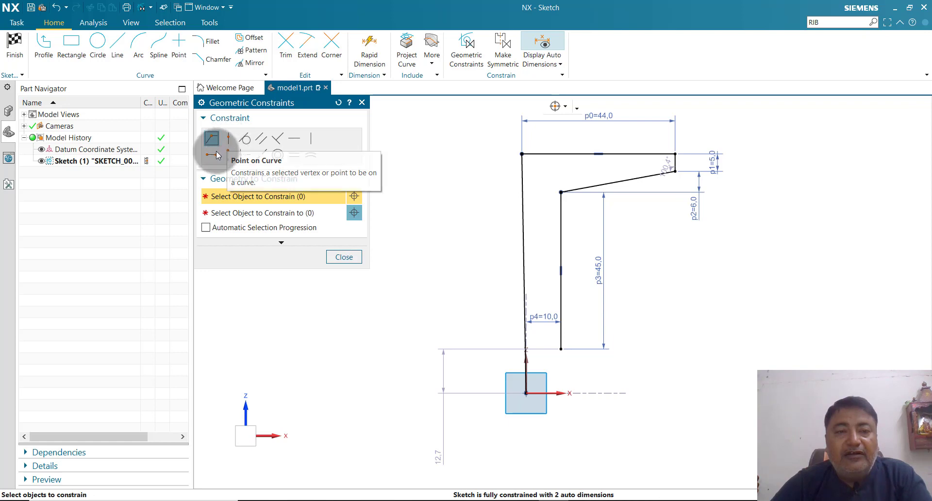
click(228, 155)
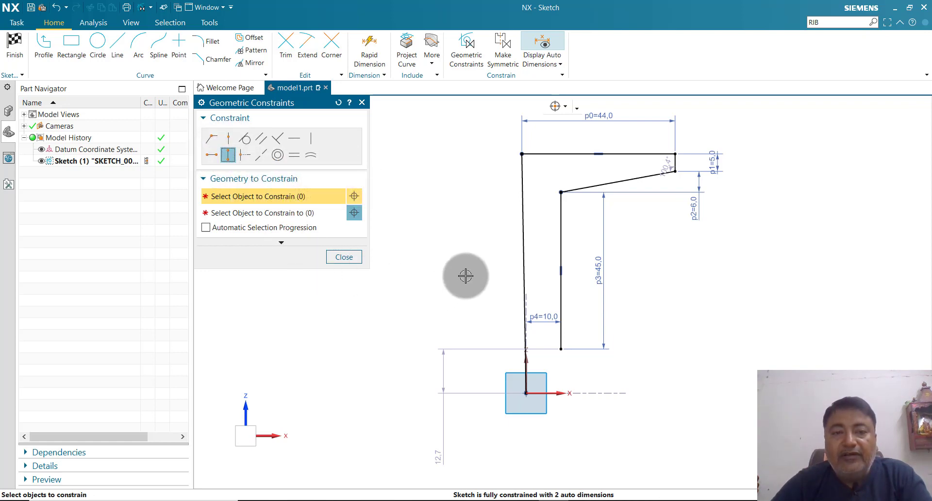
click(521, 248)
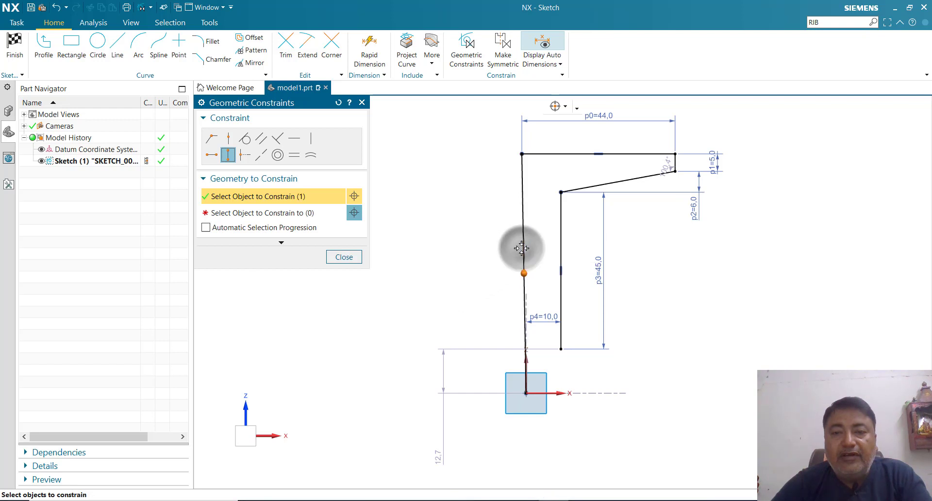
click(294, 218)
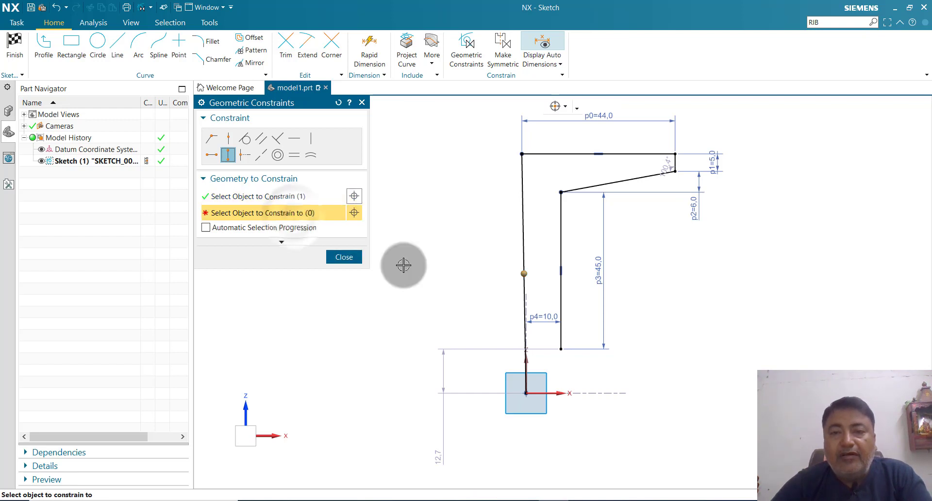
click(526, 360)
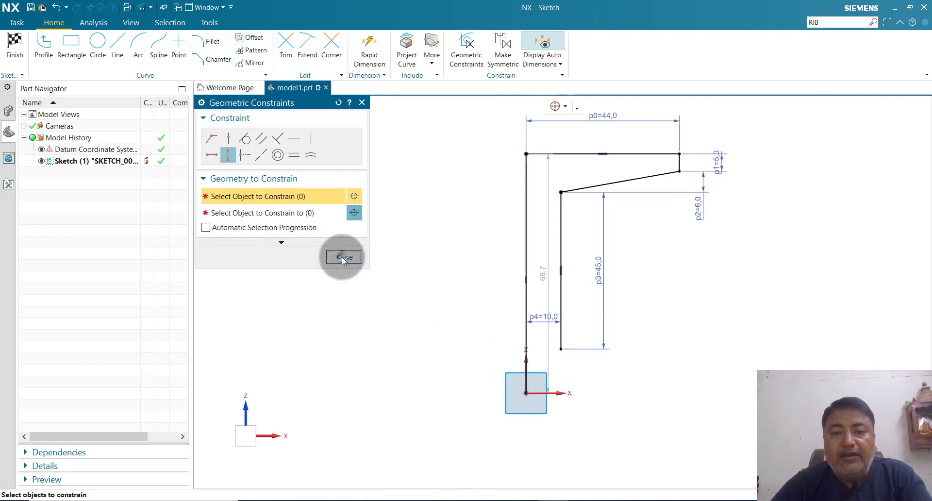
click(343, 257)
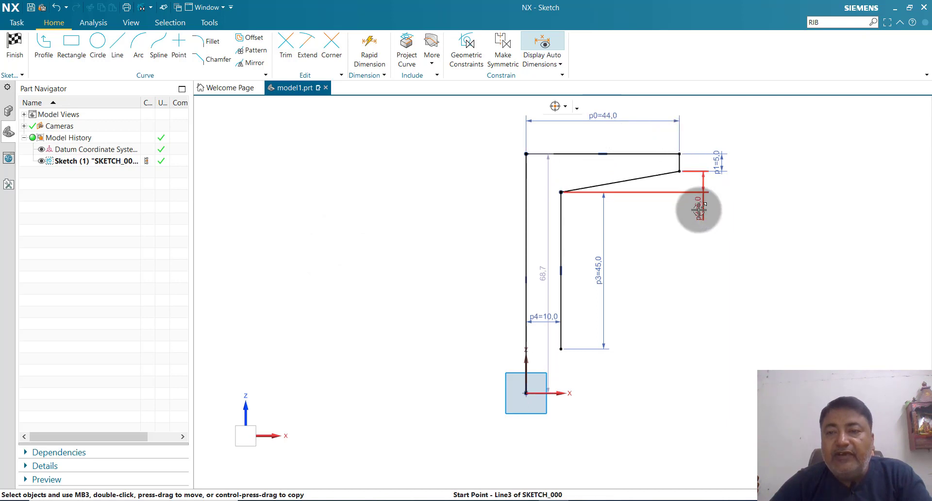
- Move the 6 mm dimension outward and continue the profile from its lower end with a 48 mm slanted, 7 mm vertical and about 54 mm horizontal line
drag(700, 208, 729, 187)
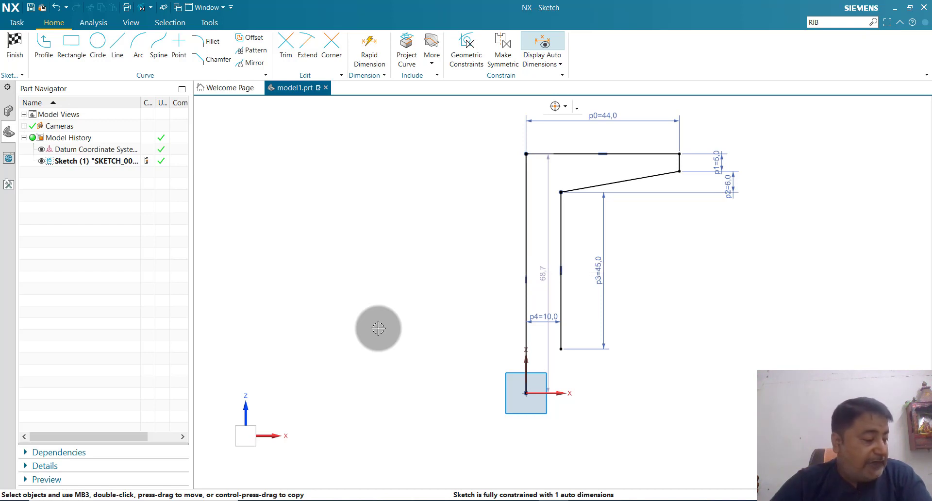
click(44, 46)
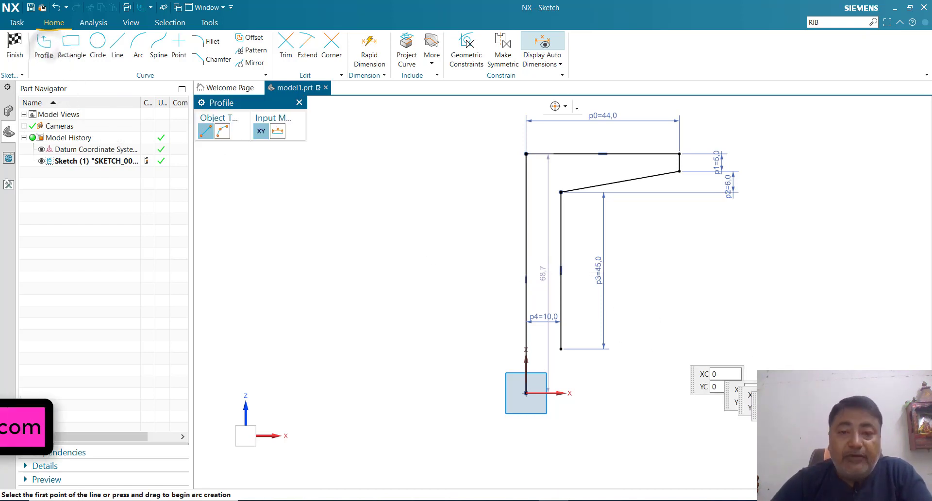
click(561, 349)
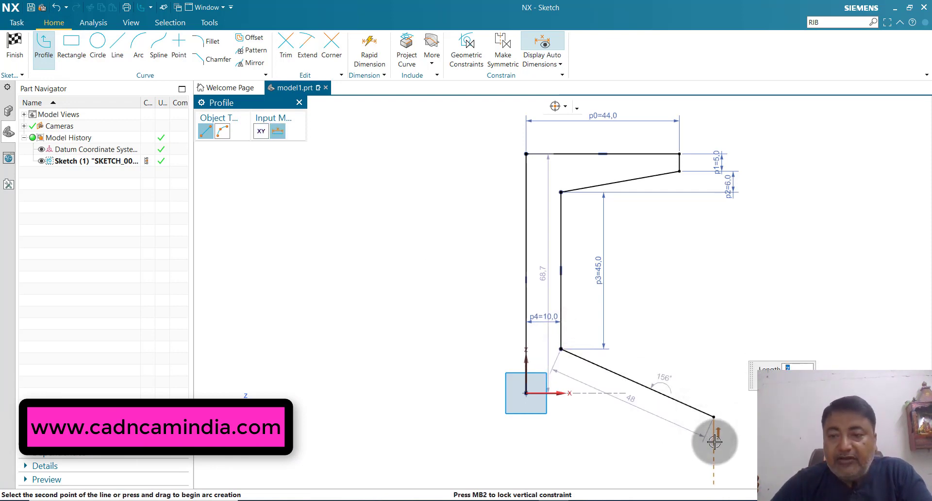
click(704, 441)
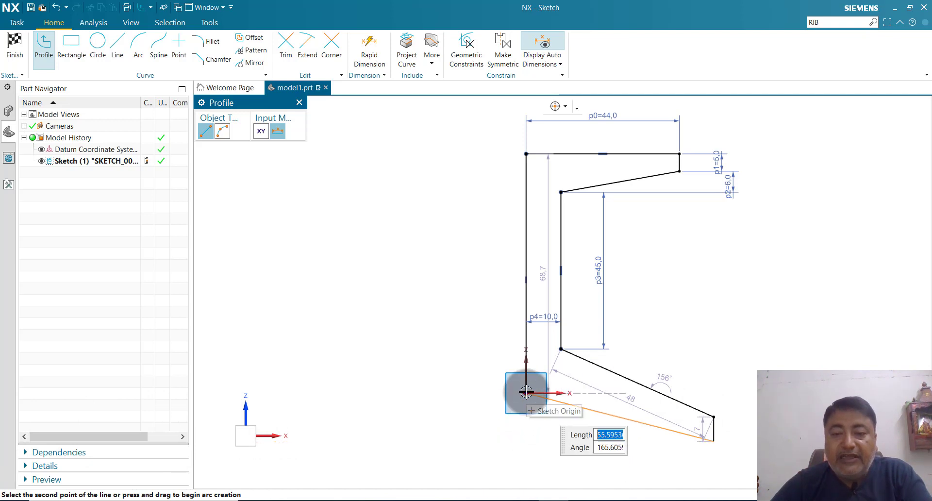
click(525, 442)
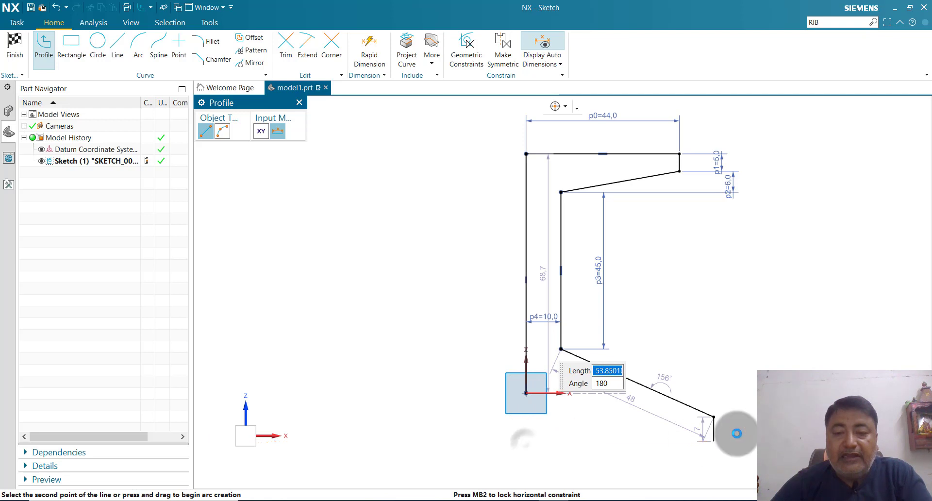
key(Escape)
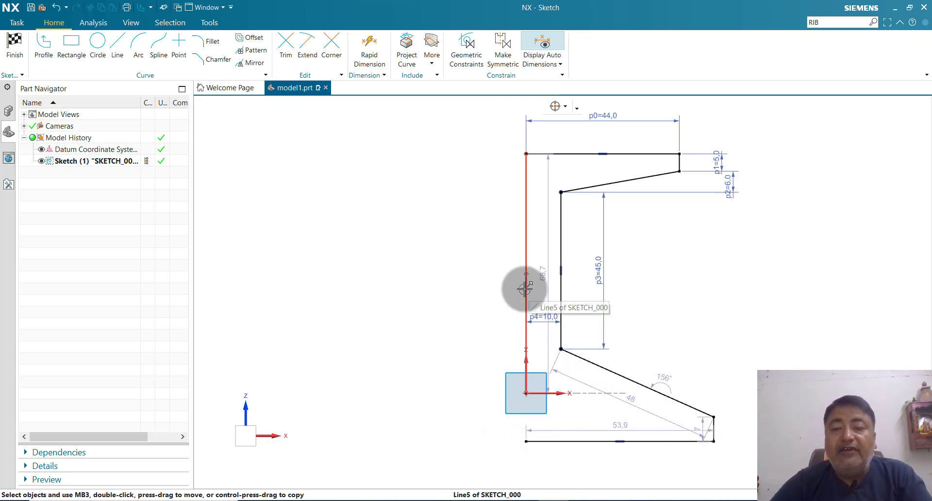
- Delete the line running along the vertical axis and shift the remaining profile lines slightly
mouse_move(525, 289)
mouse_down()
mouse_move(529, 235)
mouse_move(526, 284)
mouse_up()
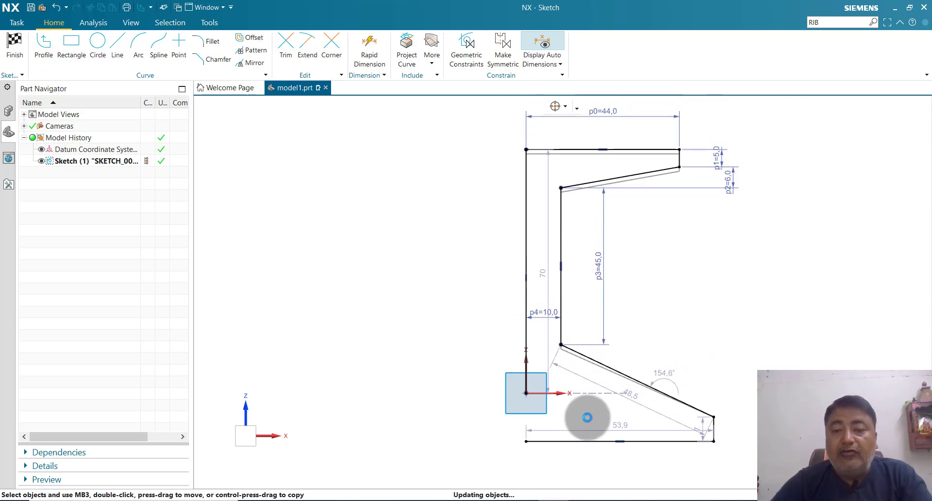
click(529, 254)
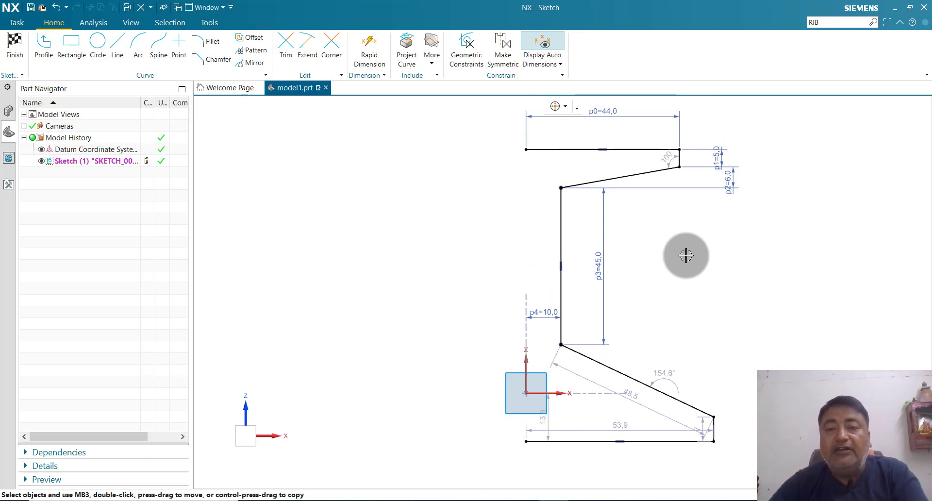
mouse_move(562, 295)
mouse_down()
mouse_move(558, 264)
mouse_move(571, 440)
mouse_up()
- Set the length of the short vertical line at the profile's lower end to 7 mm
scroll(535, 368, down, 2)
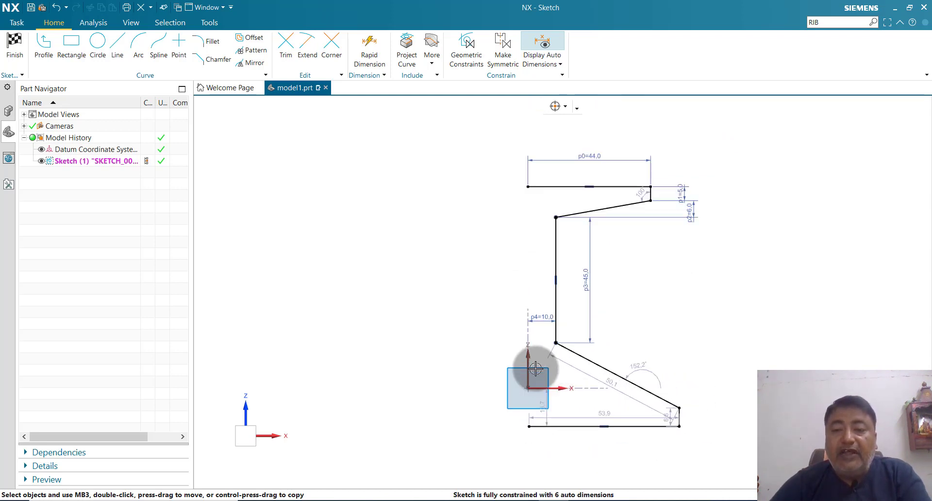
scroll(641, 382, up, 1)
scroll(675, 413, up, 2)
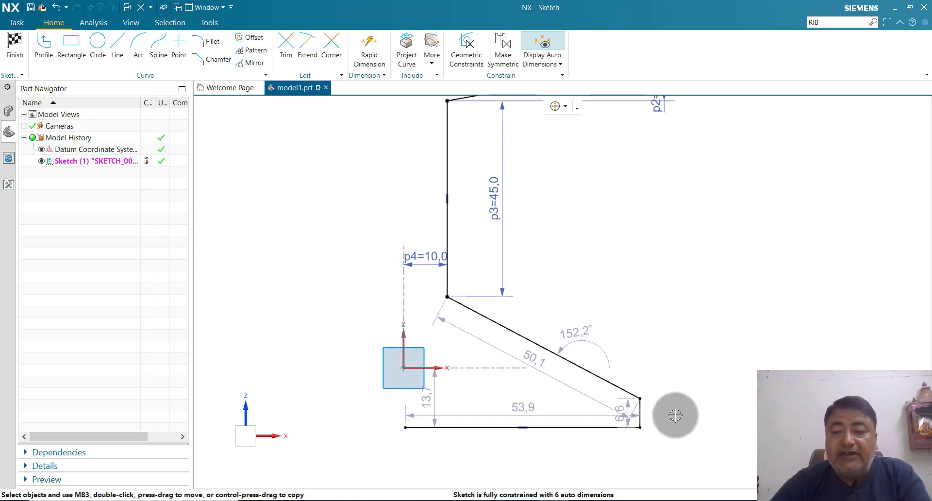
double_click(623, 416)
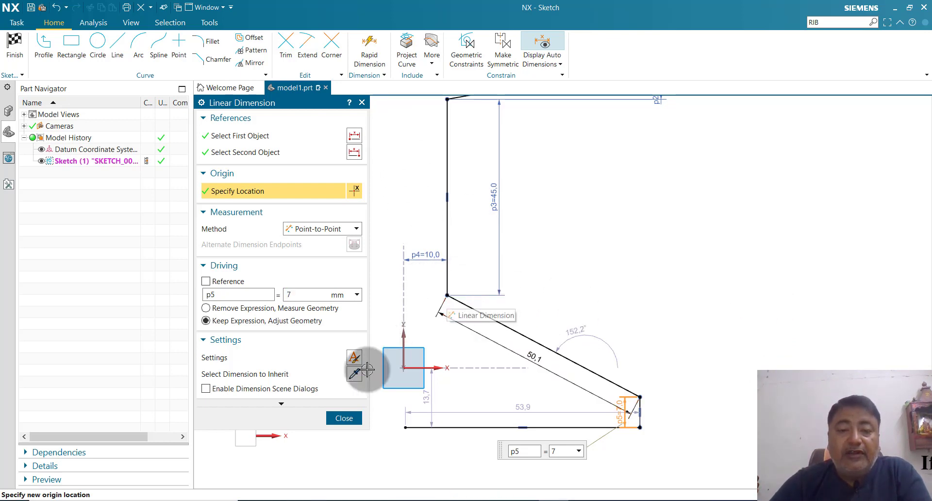
click(342, 418)
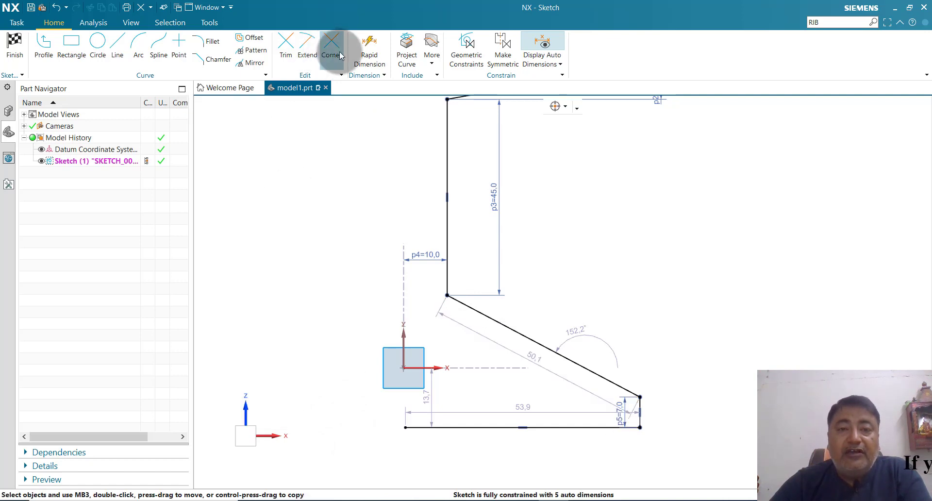
- Dimension the vertical distance between the endpoints of the lower slanted line and set it to 12 mm
click(369, 46)
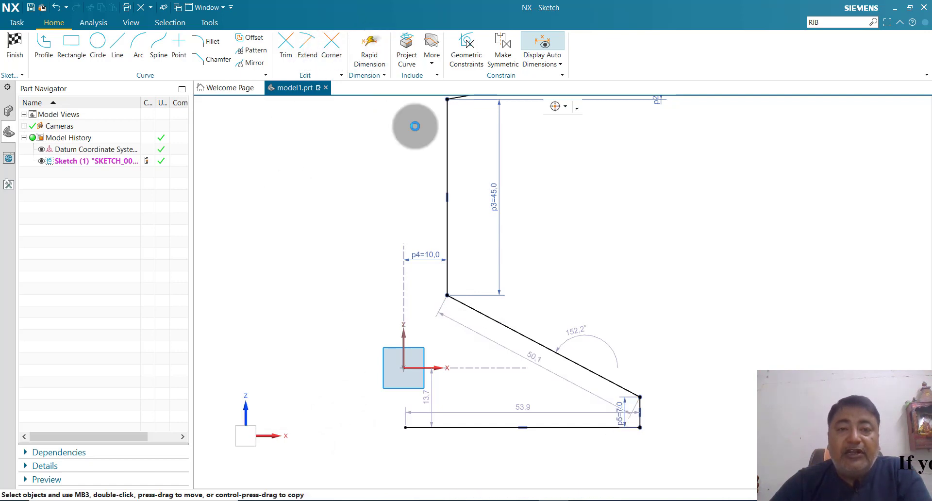
click(447, 298)
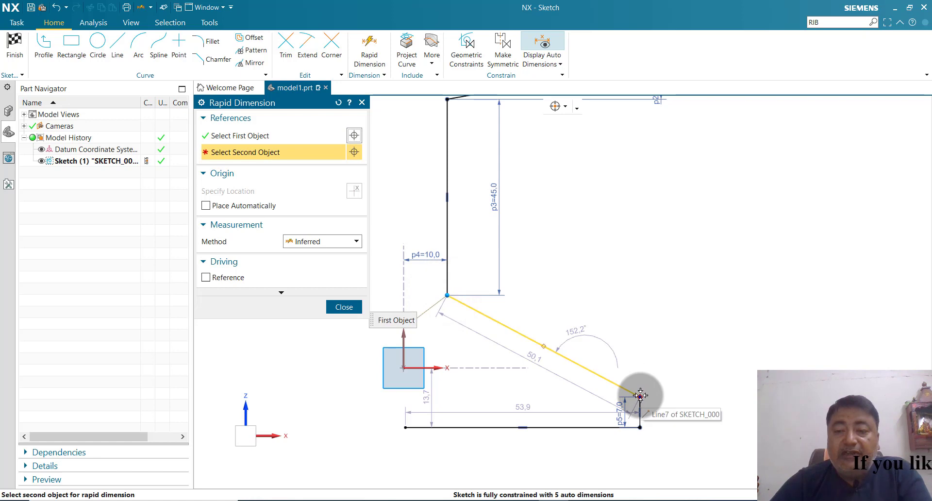
click(640, 395)
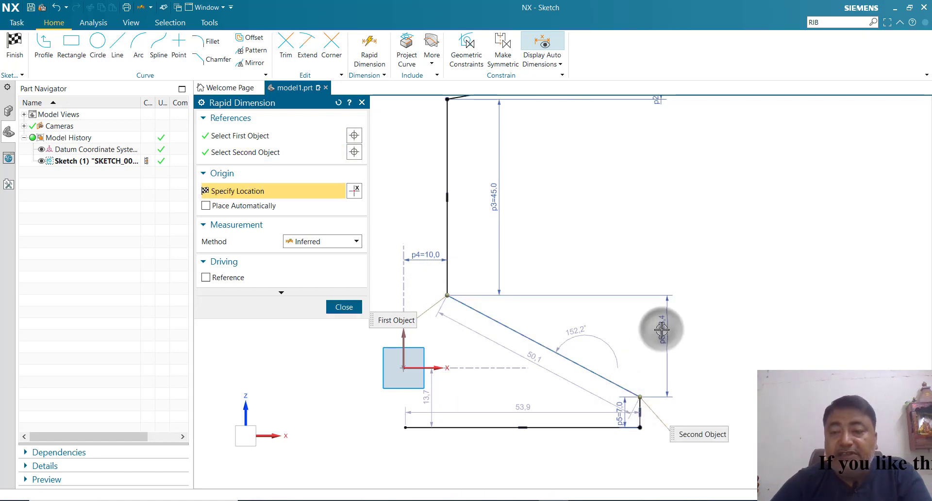
click(661, 330)
text(12)
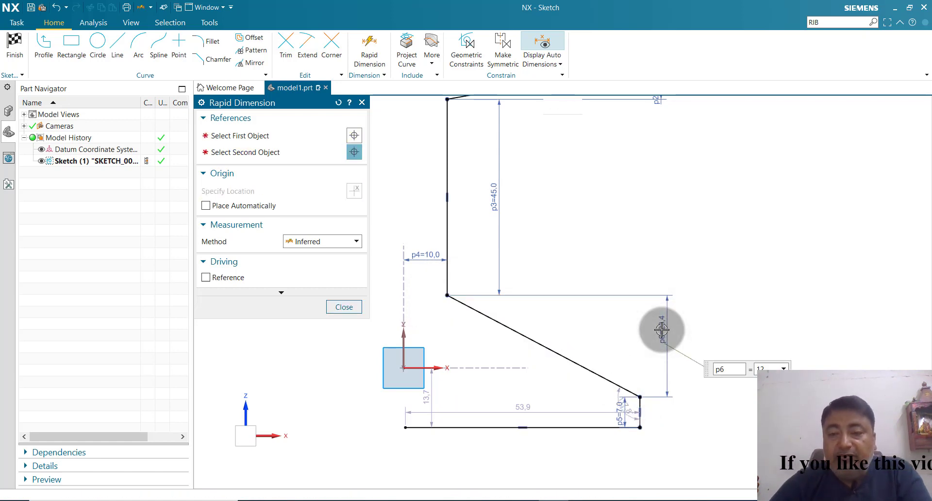
key(Return)
scroll(658, 300, down, 2)
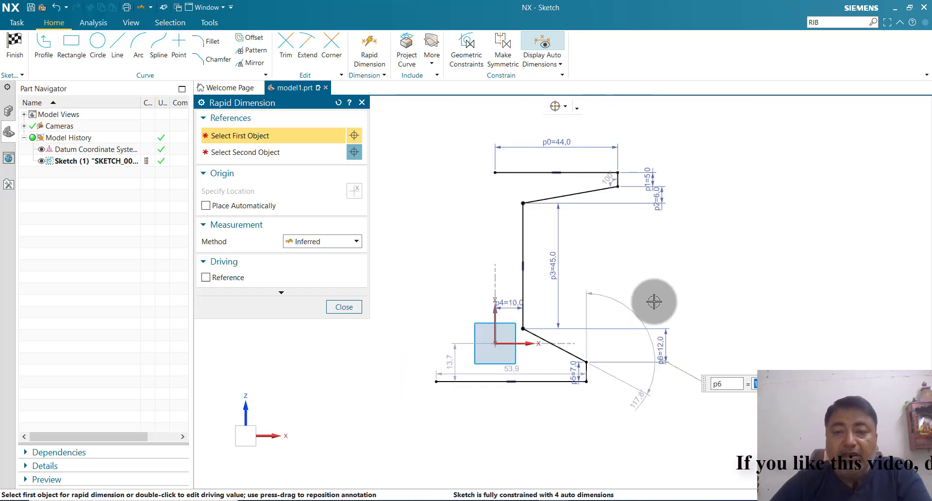
scroll(566, 219, up, 1)
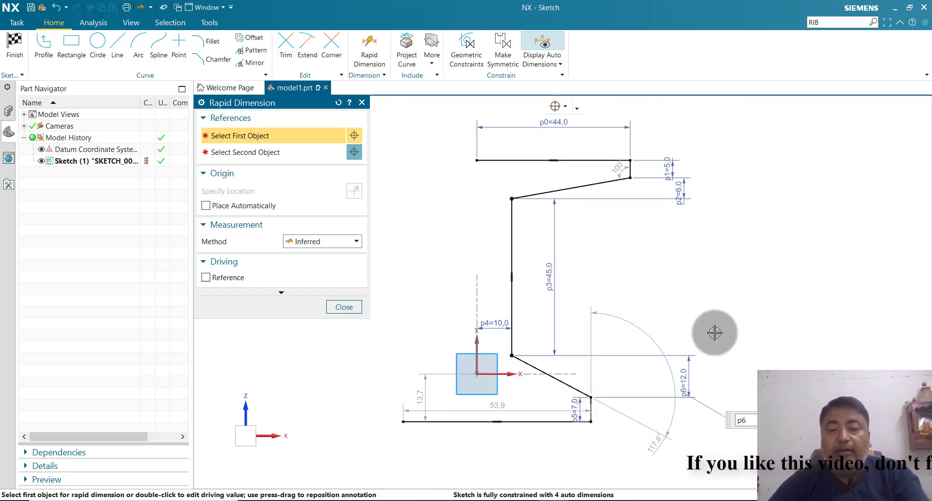
key(Escape)
- Move the bottom horizontal line to about 18 mm above the sketch origin, with its free endpoint close to the vertical axis
scroll(555, 345, down, 2)
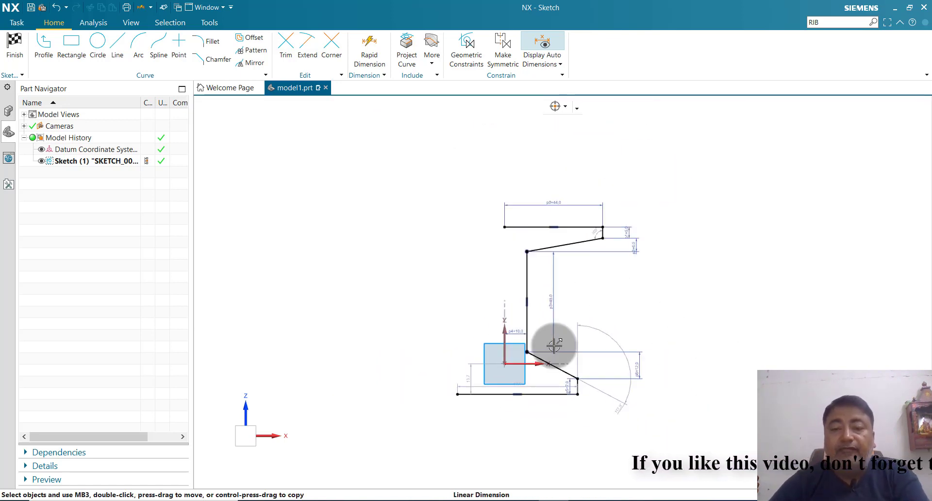
scroll(597, 371, up, 1)
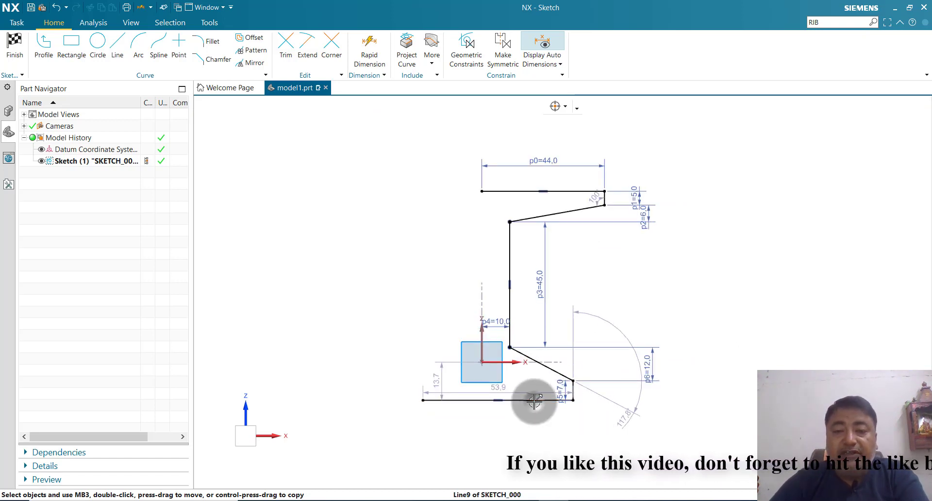
mouse_move(536, 397)
mouse_down()
mouse_move(540, 313)
mouse_move(593, 313)
mouse_up()
scroll(582, 425, down, 1)
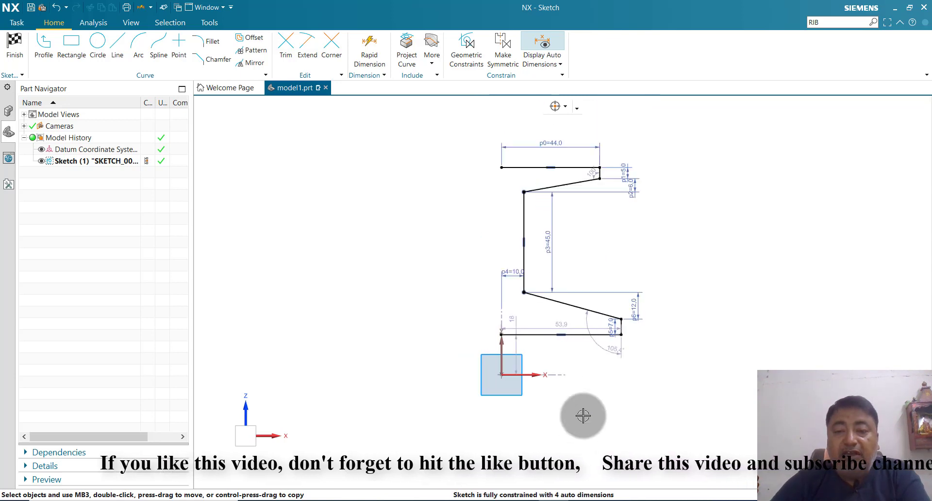
- Set the length of the bottom horizontal line to 60 mm
scroll(640, 276, up, 1)
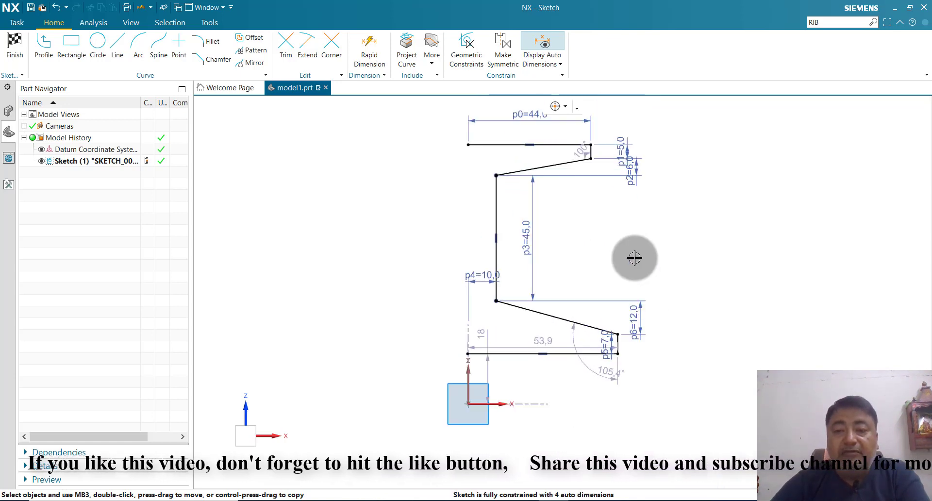
click(540, 341)
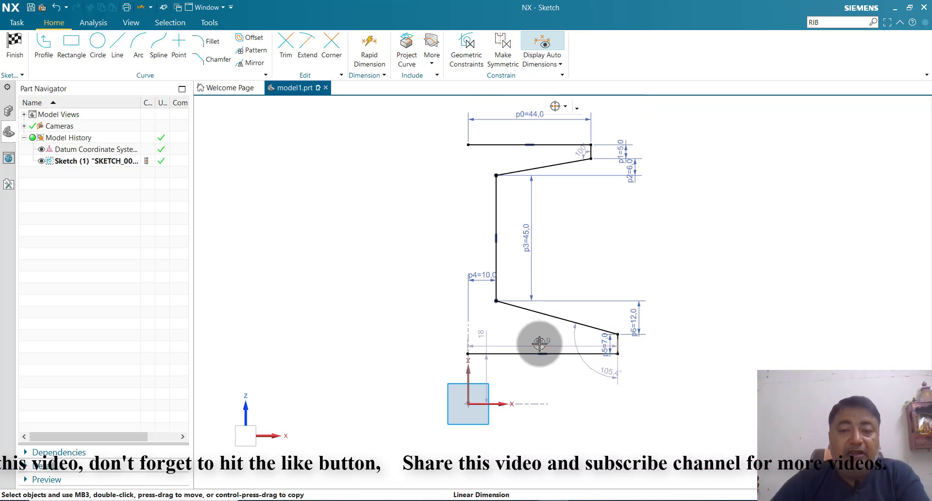
double_click(540, 344)
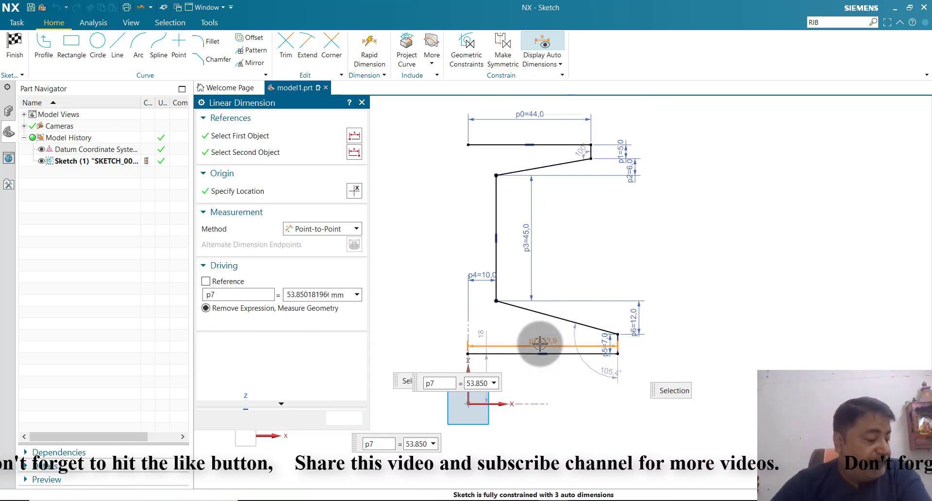
text(60)
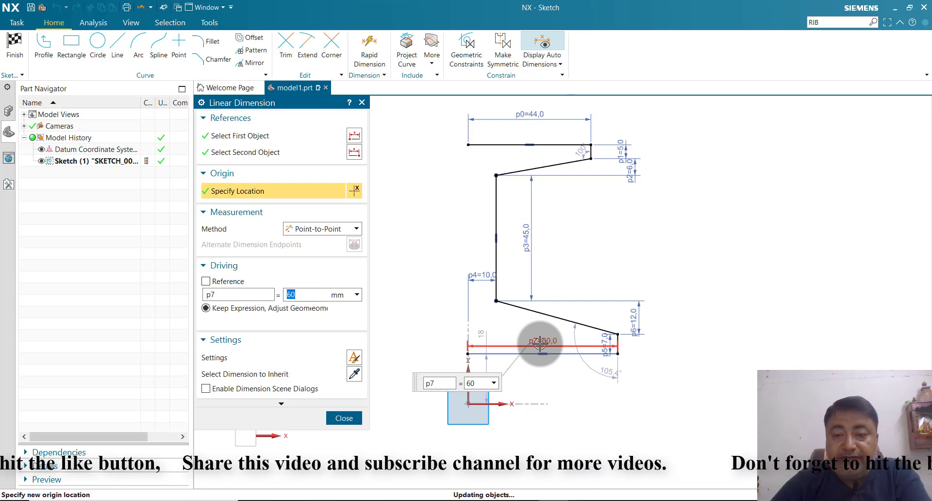
- Set the bottom line's length to 60 mm and close the profile with a line joining its two open left endpoints
key(Return)
click(343, 418)
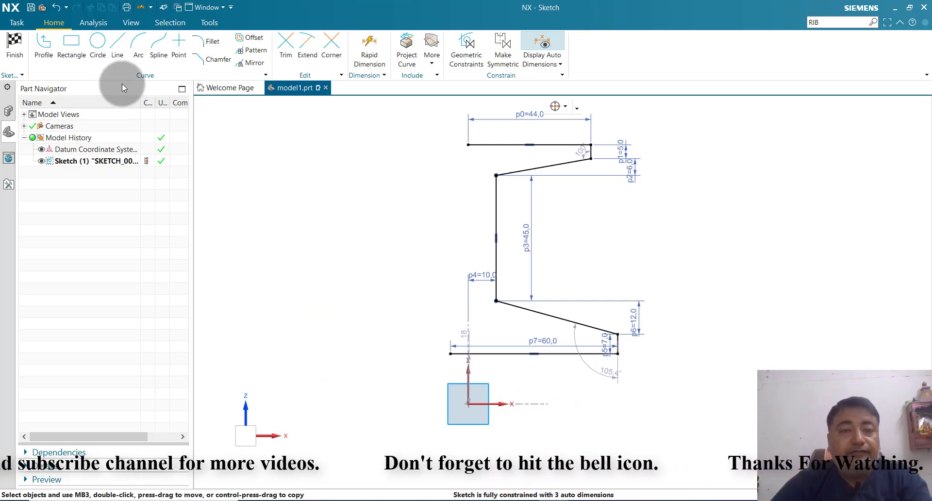
click(43, 44)
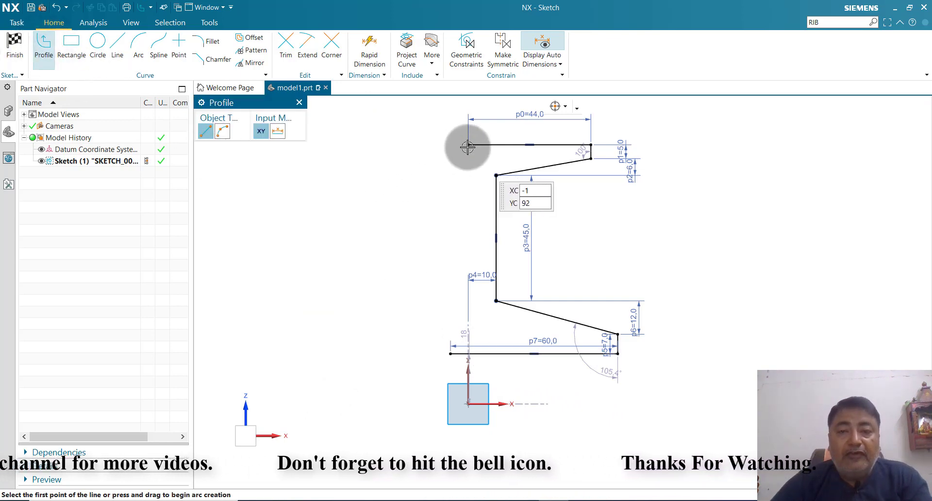
click(451, 354)
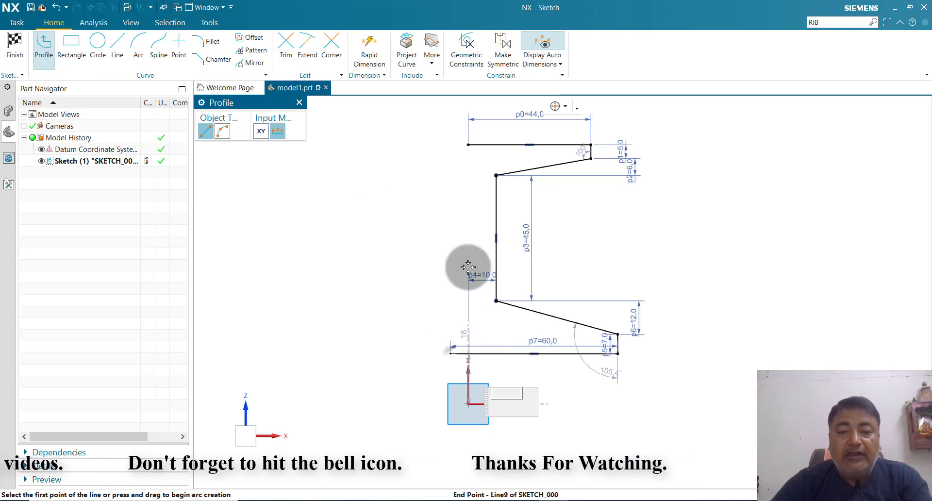
click(468, 144)
key(Escape)
key(Escape)
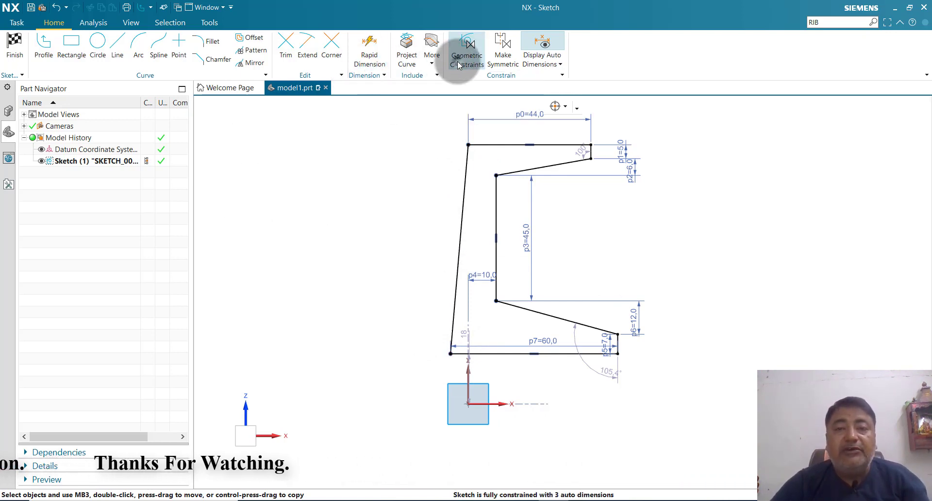
click(451, 72)
click(468, 301)
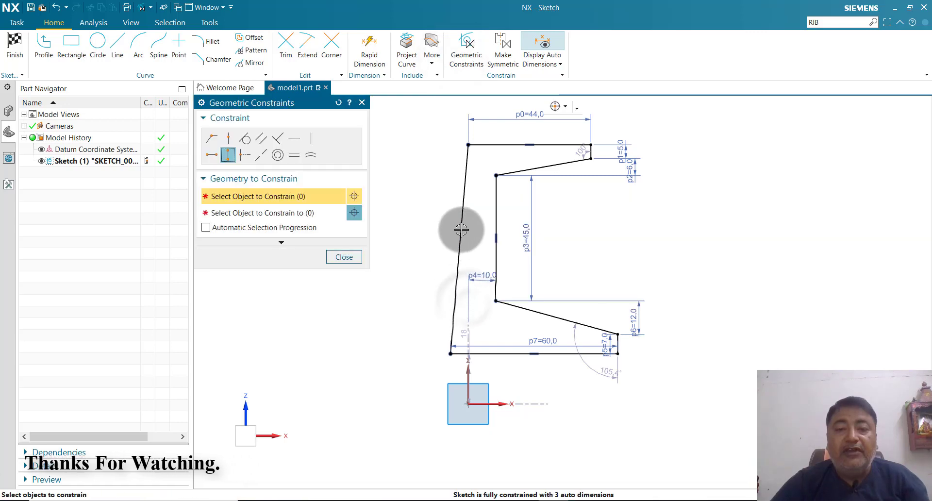
click(229, 154)
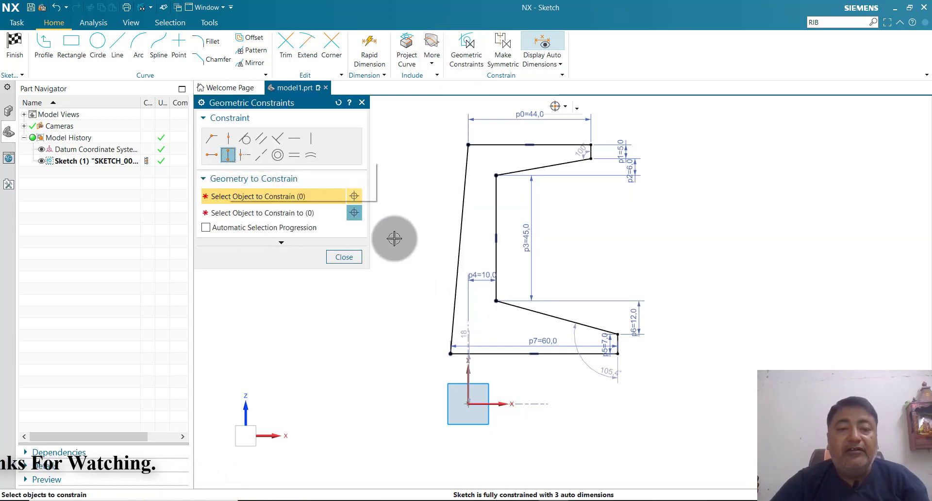
click(459, 249)
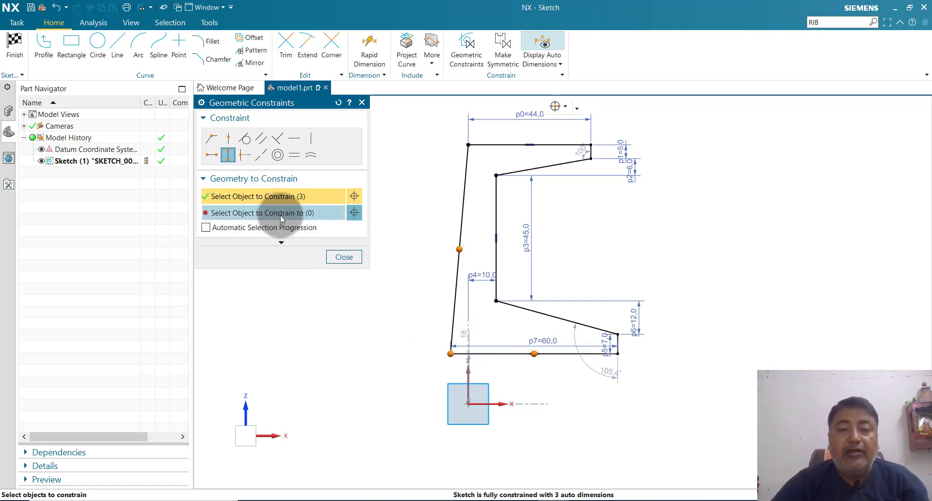
click(363, 102)
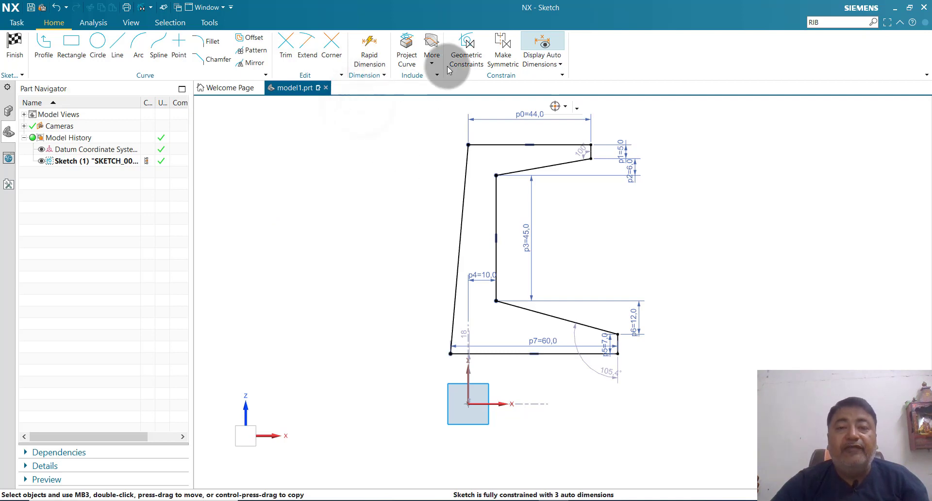
- Apply a vertical alignment constraint between the lower and upper endpoints of the profile's slanted left line
click(478, 49)
click(466, 300)
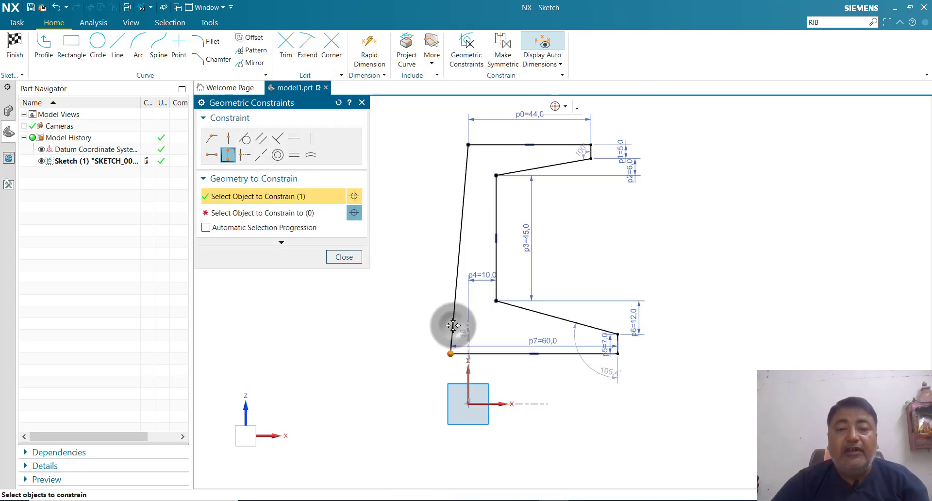
click(288, 216)
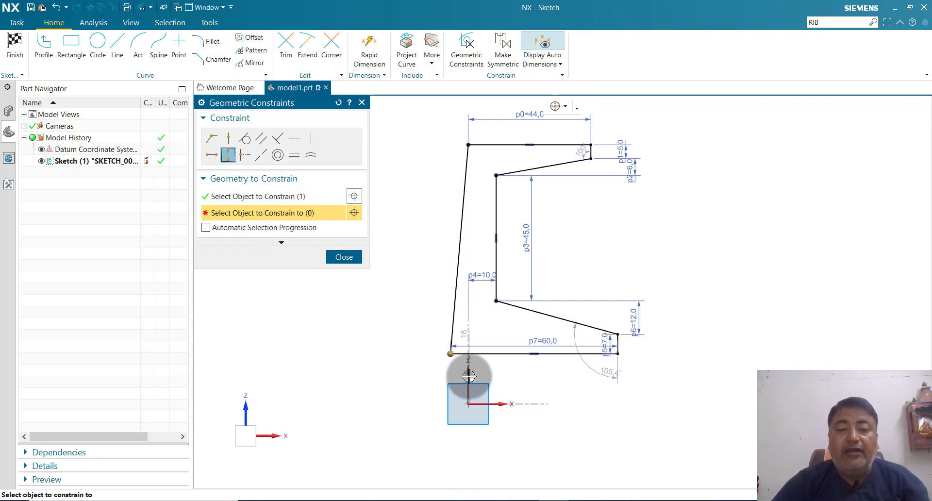
click(449, 329)
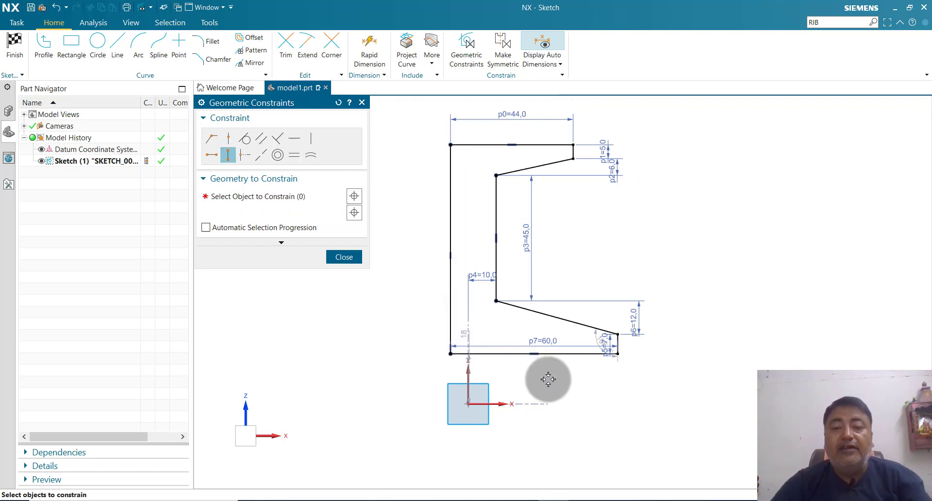
key(Escape)
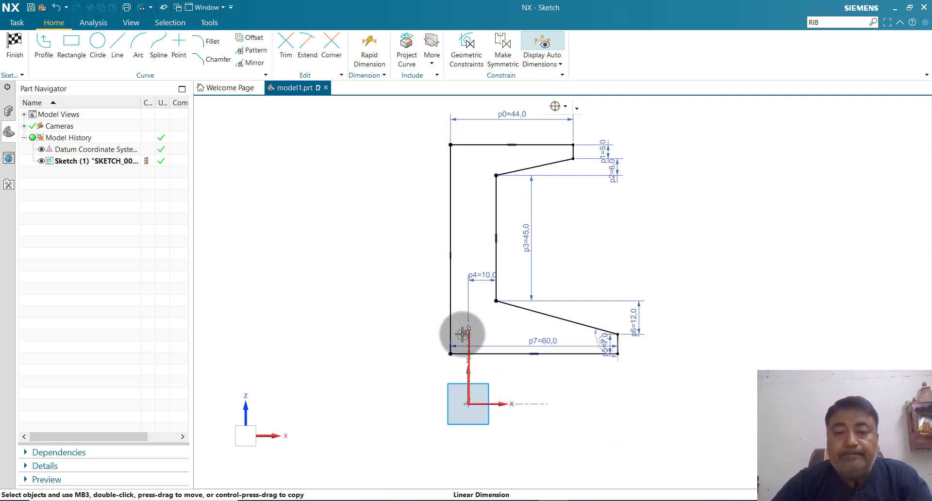
- Dimension the profile's left vertical line from the sketch's vertical axis and set the distance to 0 mm
click(376, 57)
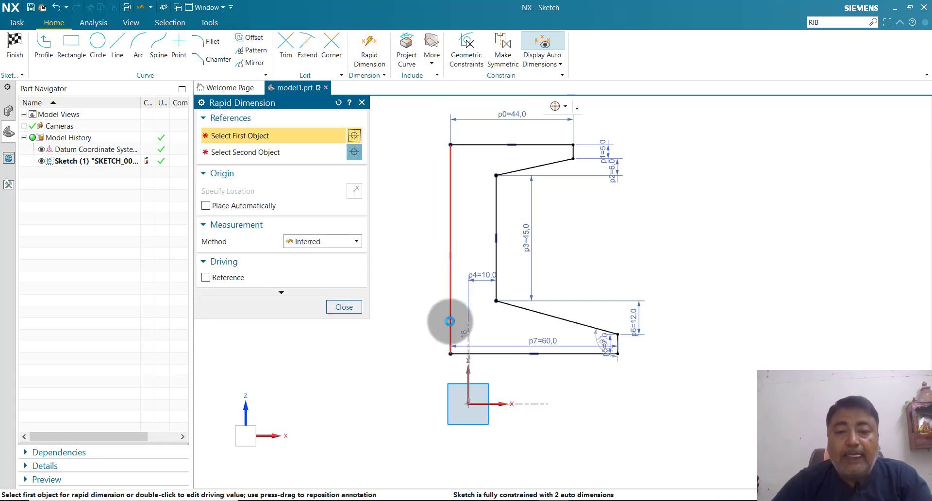
click(450, 323)
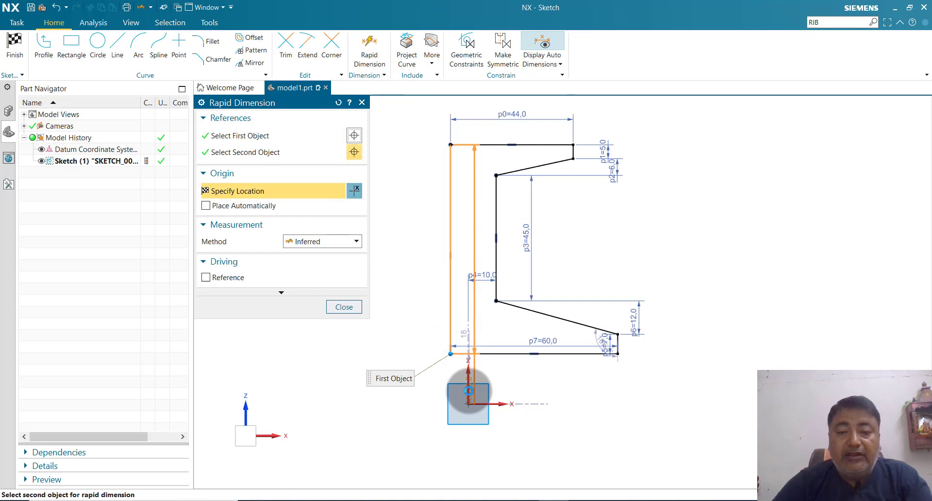
click(468, 386)
click(467, 386)
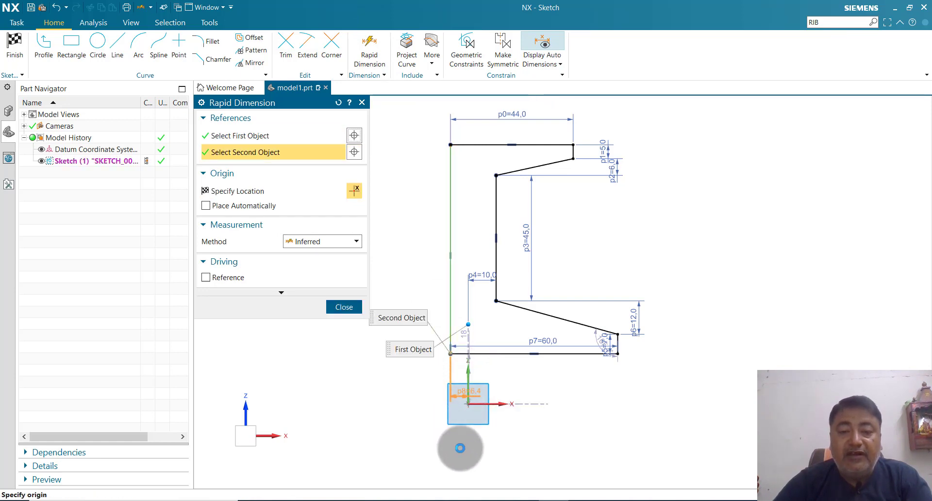
click(460, 448)
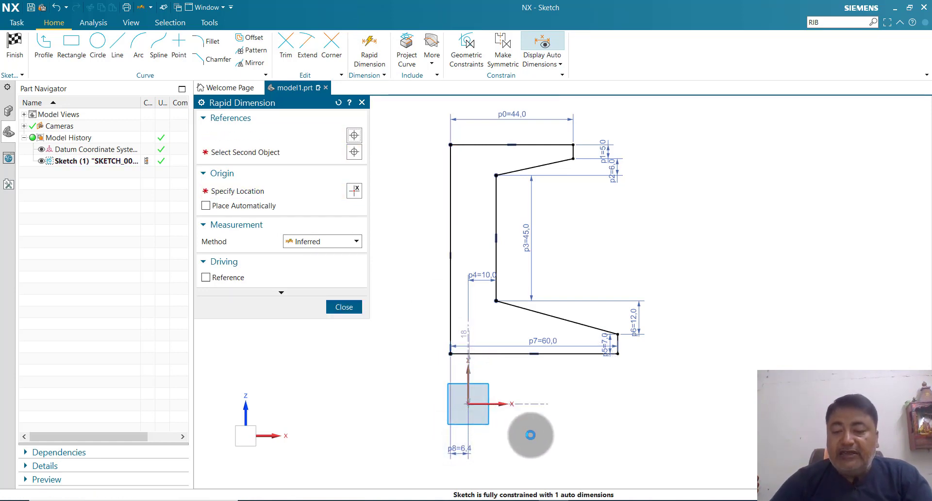
text(0)
key(Return)
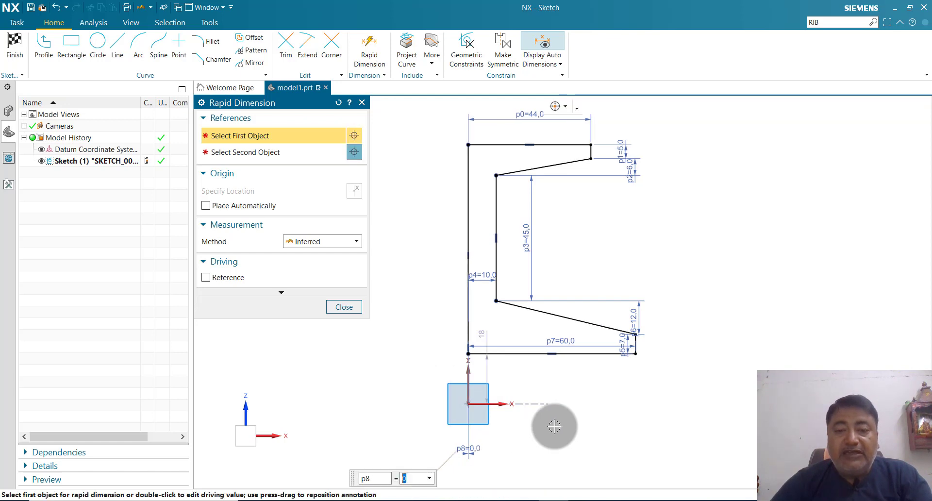
click(343, 308)
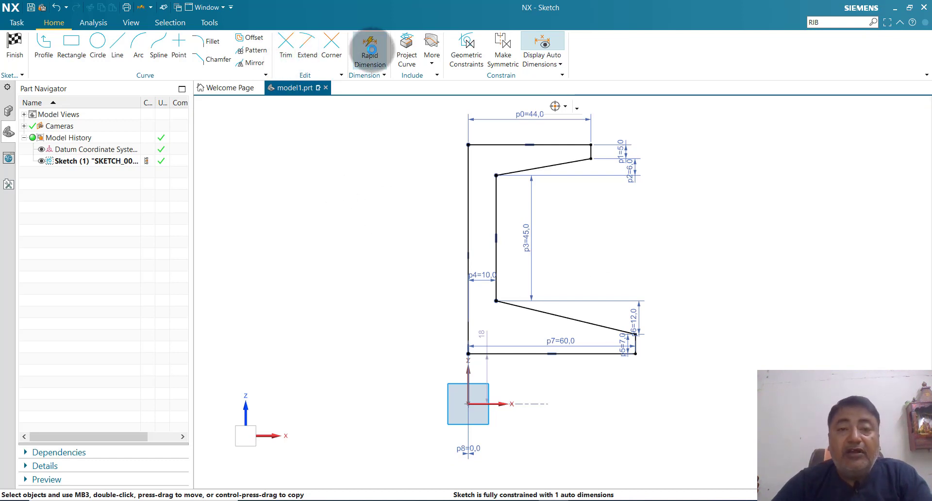
- Dimension the profile's bottom line from the horizontal X axis and set the distance to 25 mm
click(518, 354)
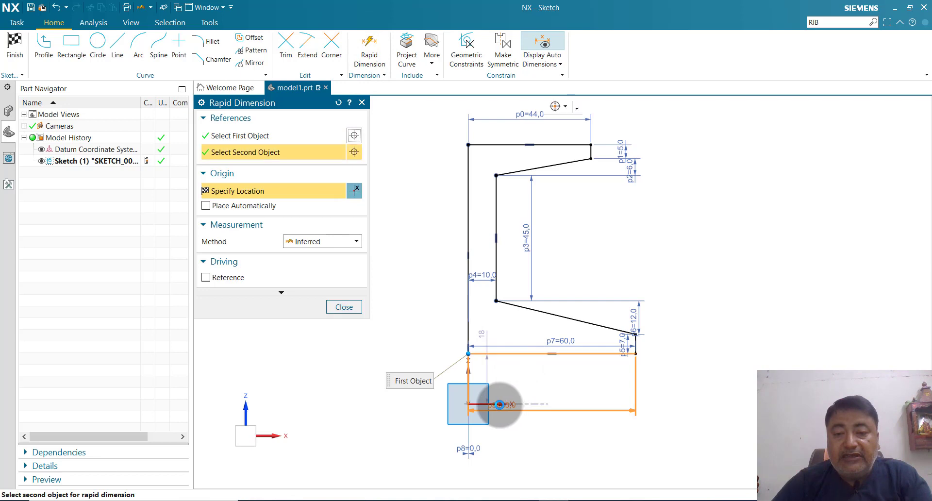
click(500, 404)
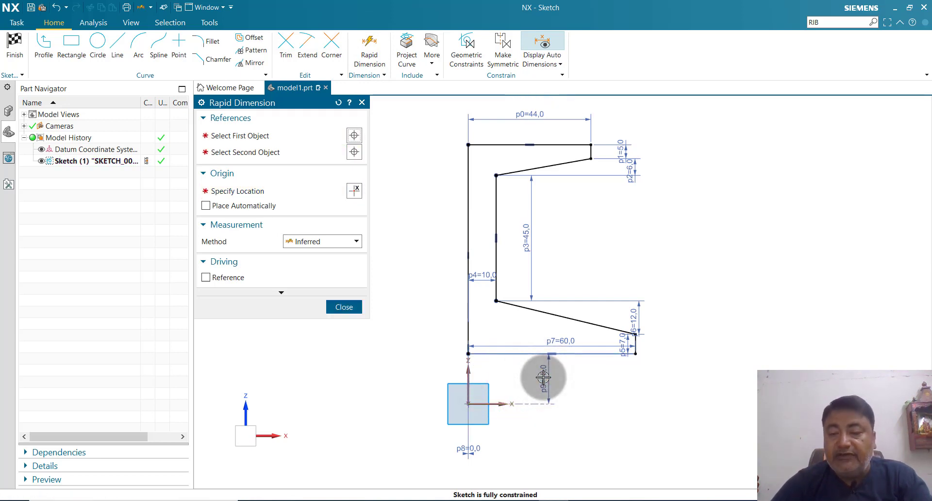
text(25)
key(Return)
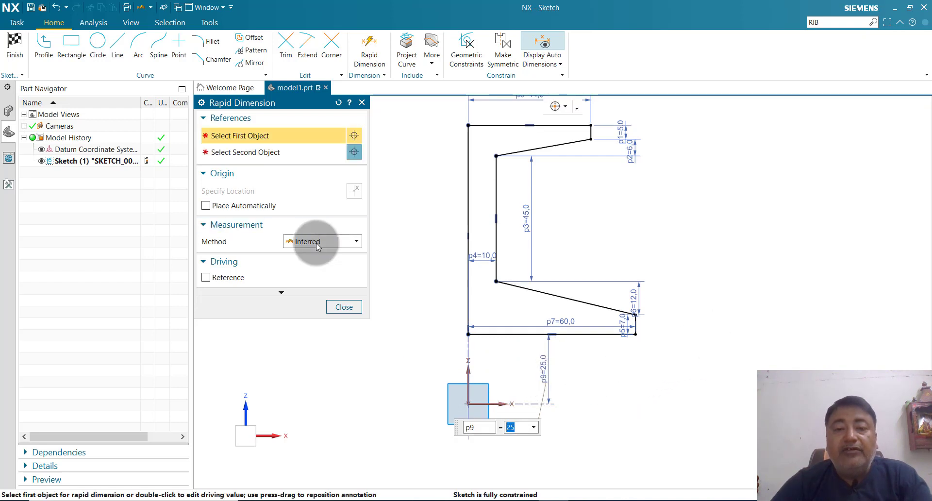
click(346, 308)
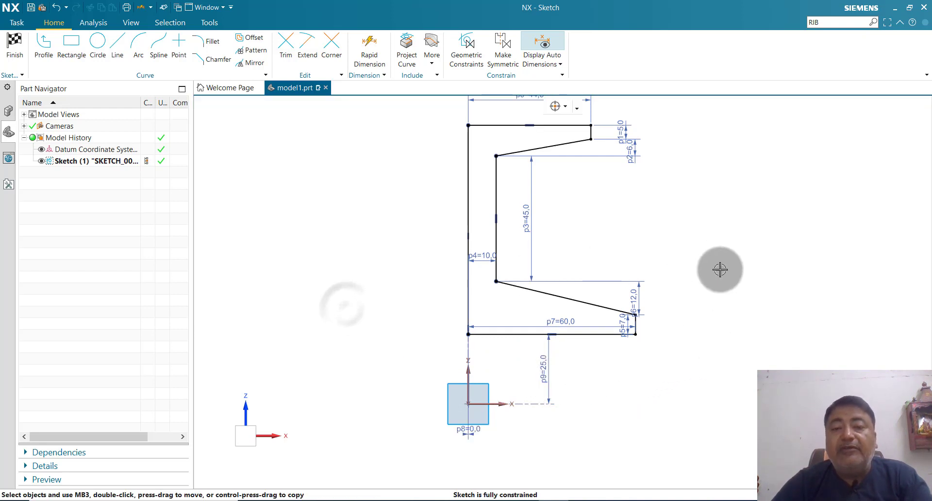
- Move the 10 mm and 12 mm dimensions outside the profile and finish the sketch
drag(483, 255, 438, 252)
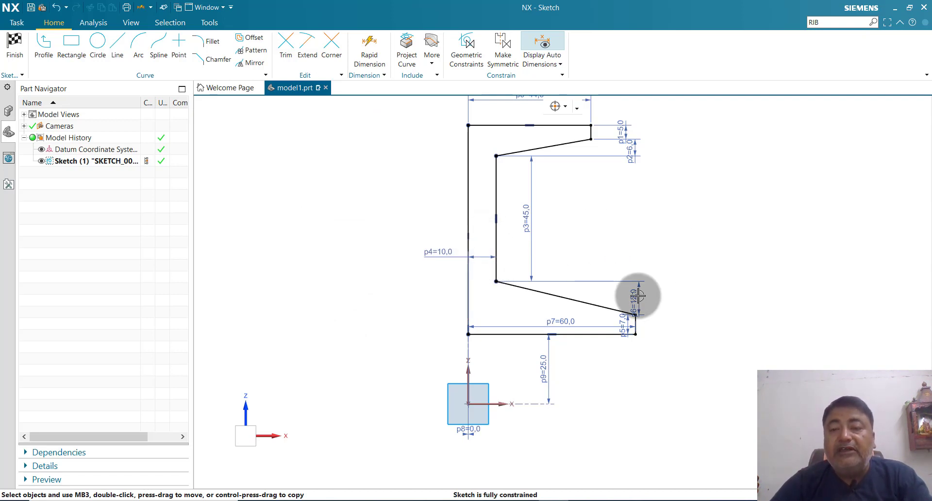
drag(640, 296, 653, 296)
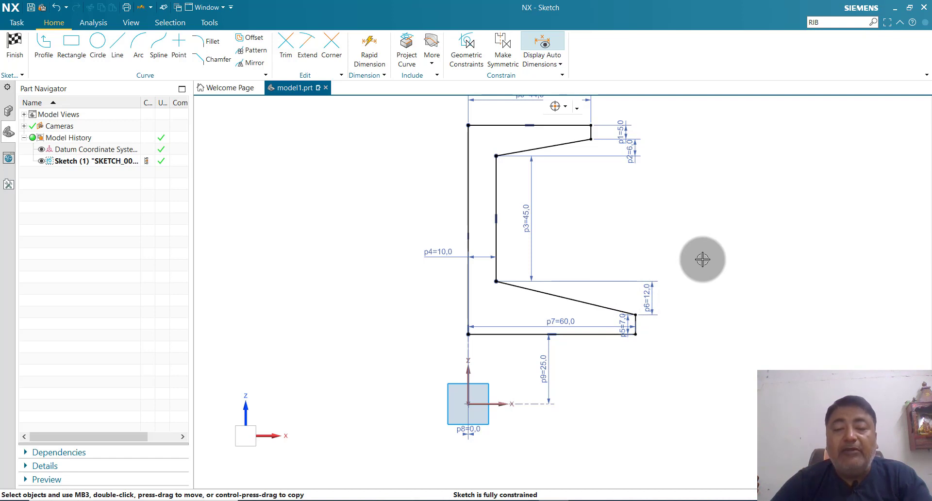
click(24, 53)
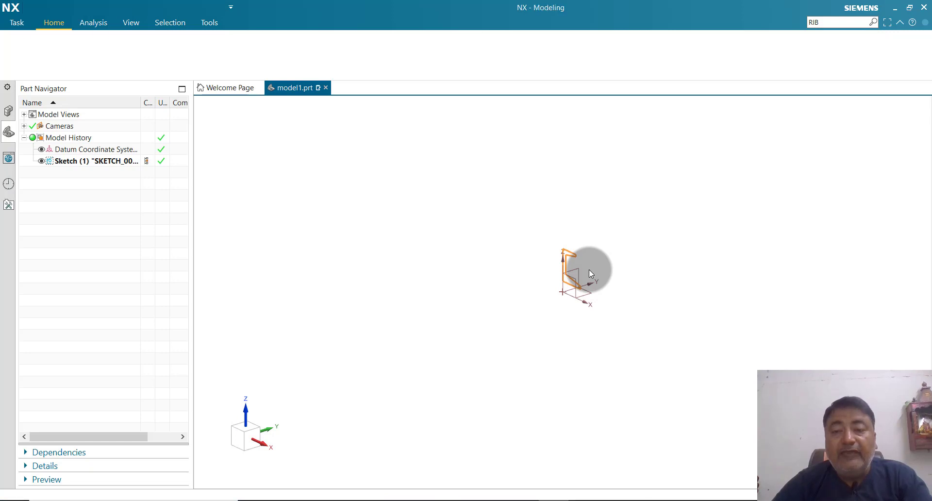
- Try to revolve the C-shaped sketch profile 360° about the datum X axis
scroll(601, 273, up, 2)
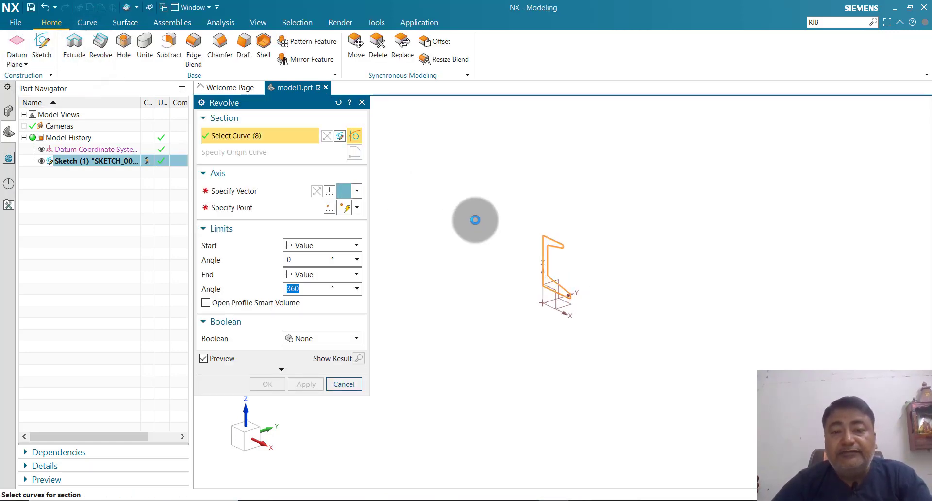
scroll(534, 340, up, 3)
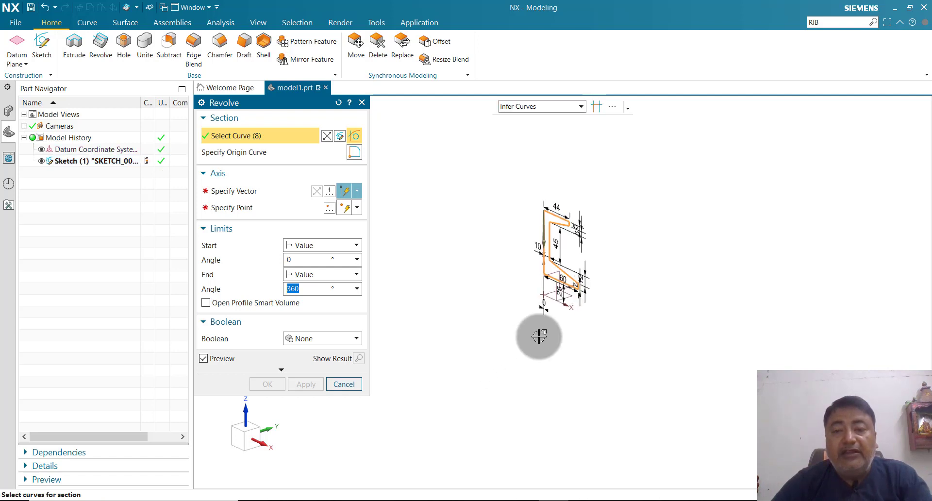
scroll(583, 290, up, 1)
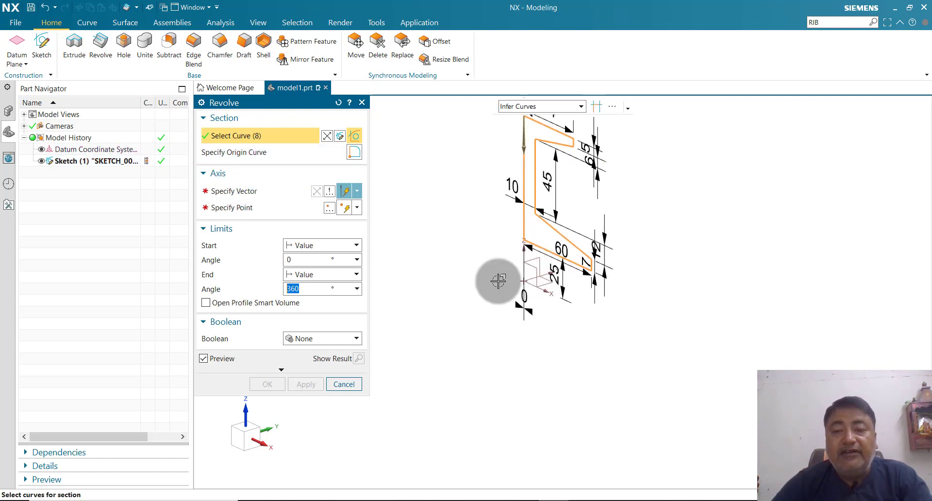
click(259, 192)
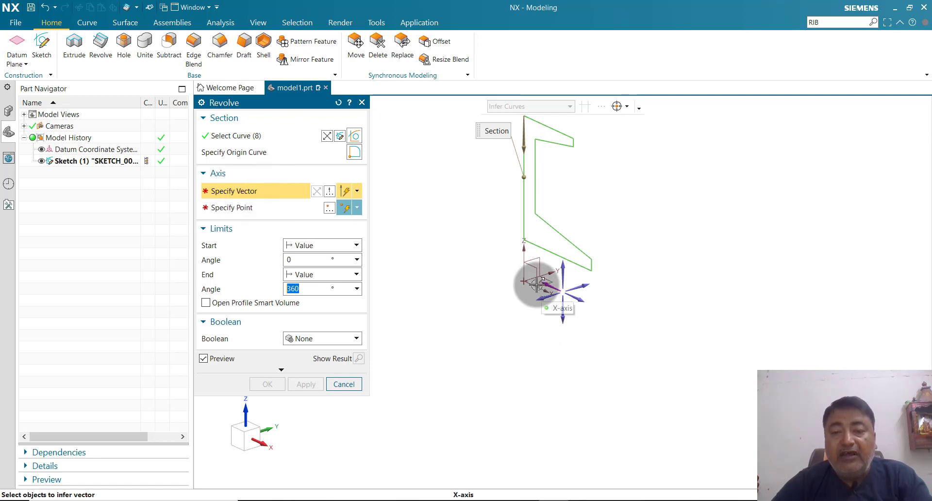
scroll(545, 291, up, 2)
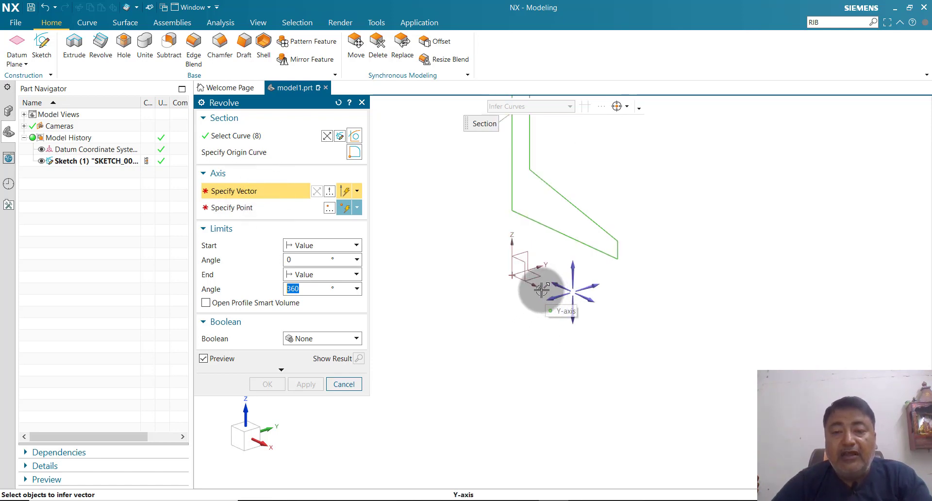
click(542, 290)
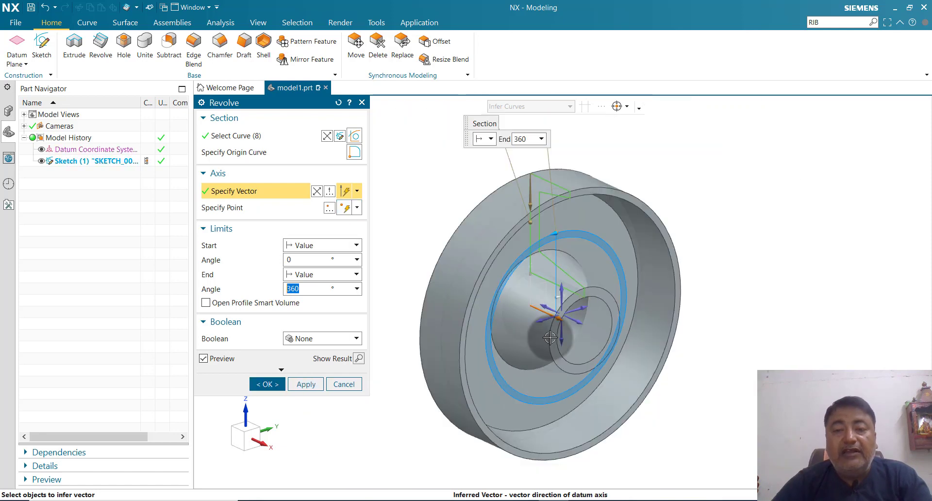
mouse_move(669, 307)
middle_down()
mouse_move(690, 307)
mouse_move(677, 305)
middle_up()
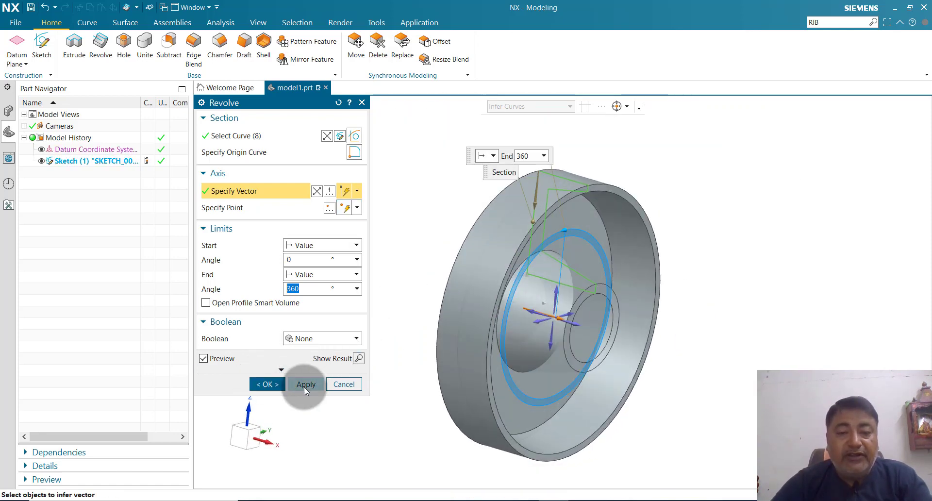
click(342, 382)
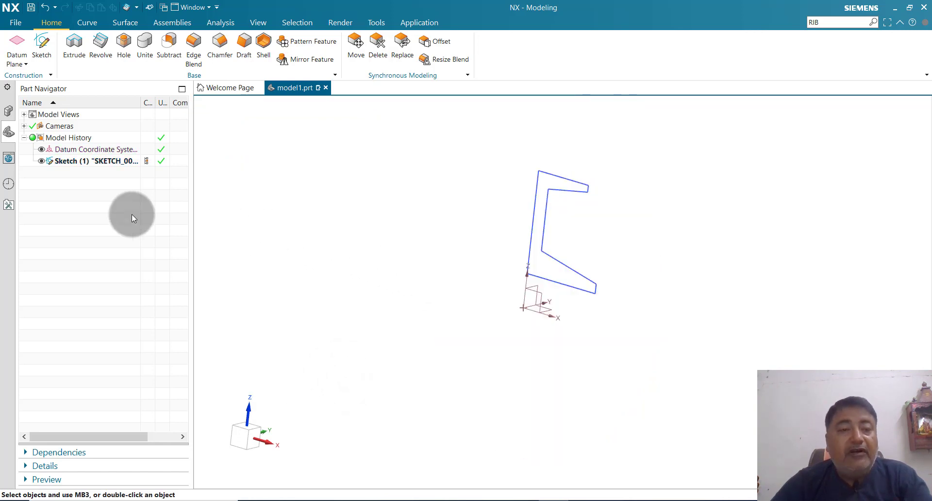
- Reopen the profile sketch for editing and delete the vertical line lying on its vertical axis
double_click(531, 233)
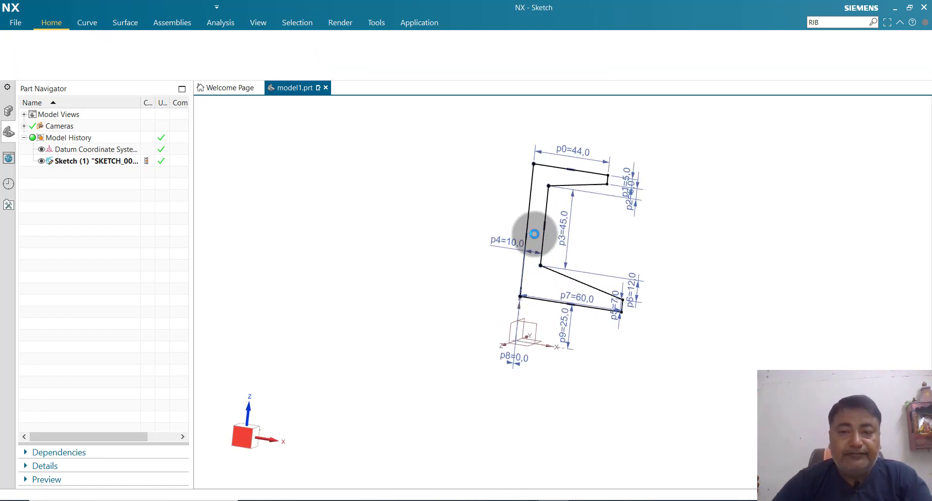
click(497, 208)
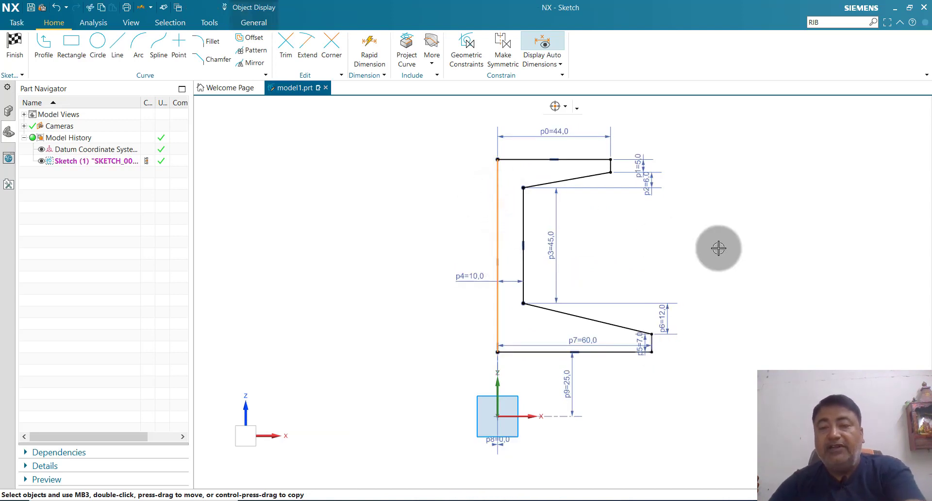
key(Delete)
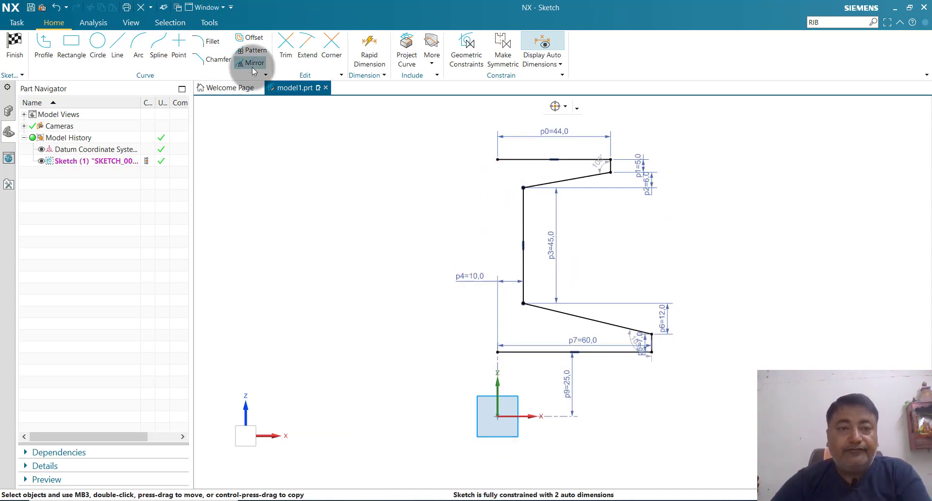
- Mirror the seven remaining profile curves about the sketch's vertical axis and finish the sketch
click(251, 63)
mouse_move(663, 133)
mouse_down()
mouse_move(610, 294)
mouse_move(520, 358)
mouse_move(469, 373)
mouse_up()
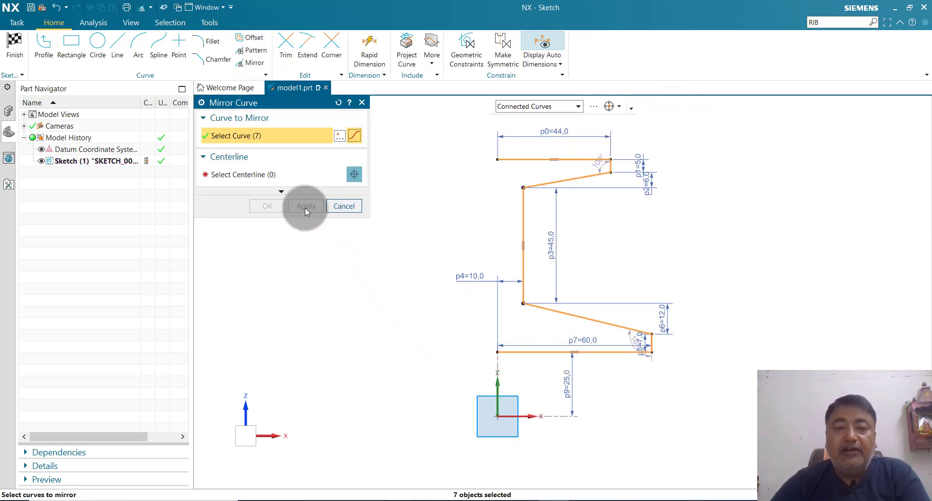
click(267, 174)
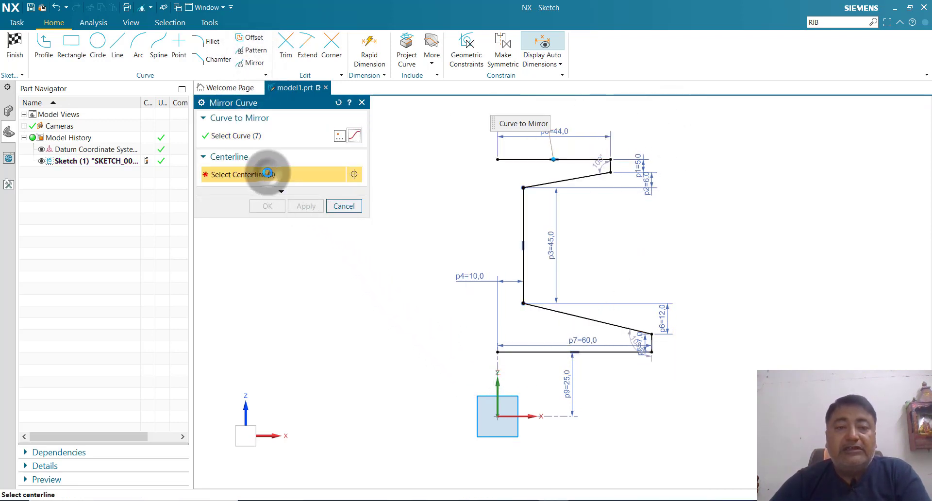
click(497, 389)
click(266, 205)
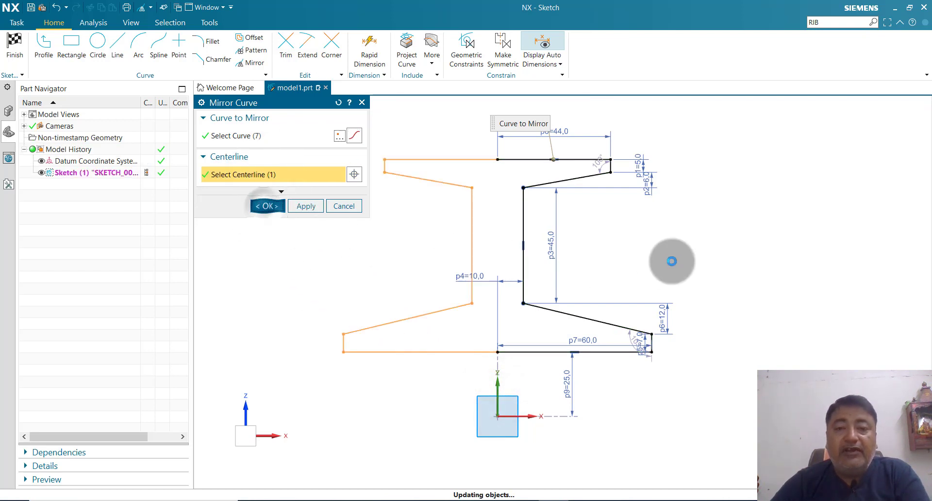
click(16, 46)
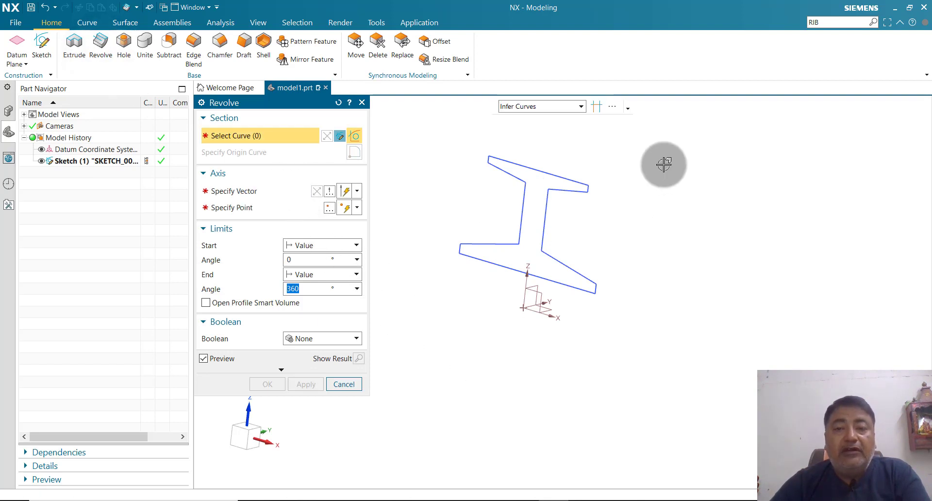
- Revolve the complete 14-curve mirrored profile 360° about the datum X axis and inspect the resulting solid
drag(624, 145, 512, 290)
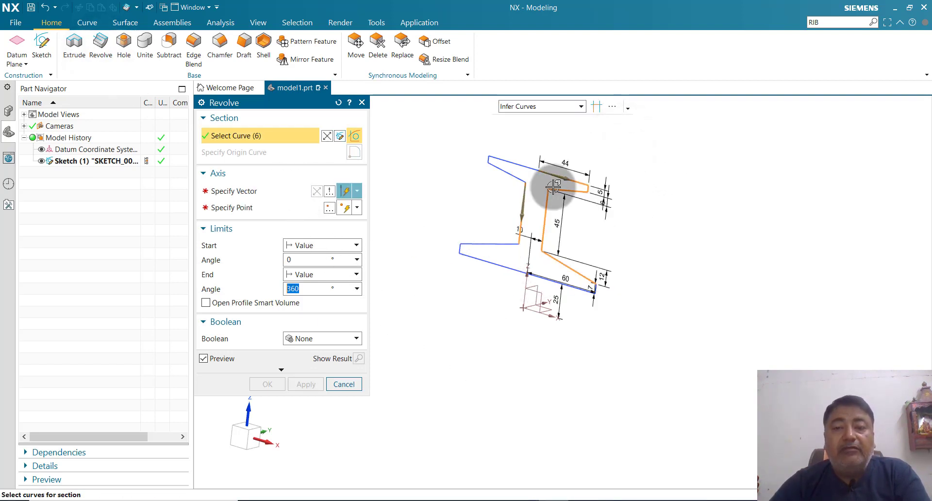
drag(619, 165, 436, 318)
drag(586, 145, 448, 234)
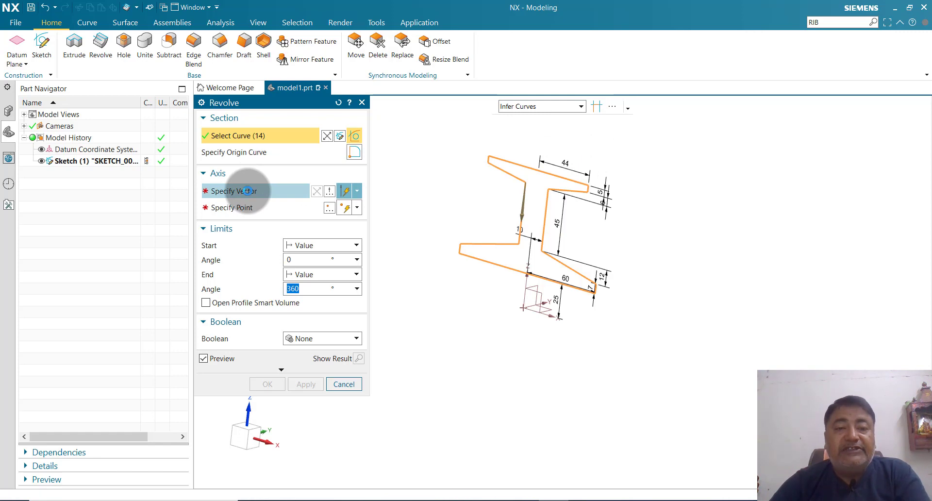
click(247, 190)
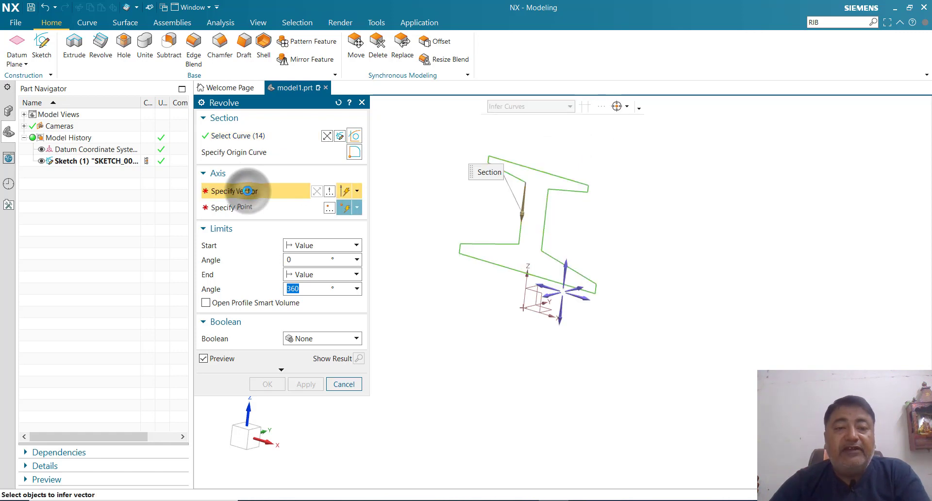
click(547, 314)
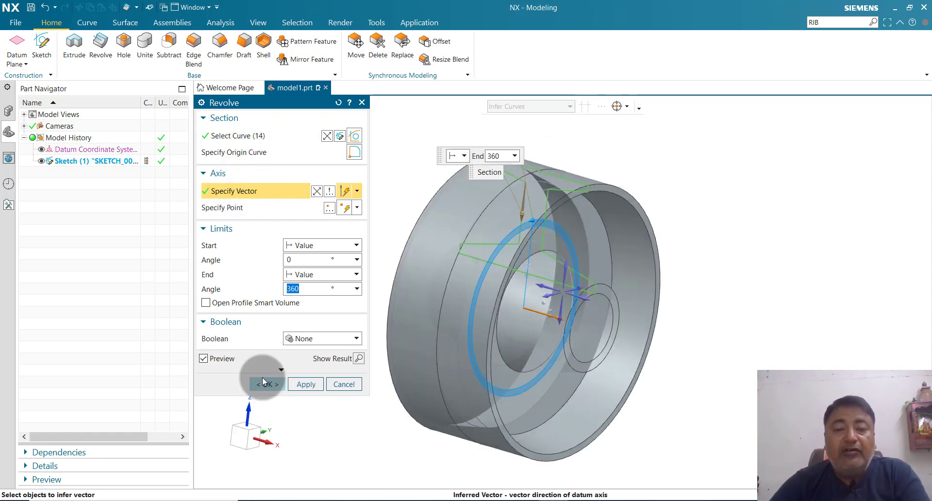
click(264, 381)
middle_drag(861, 307, 744, 290)
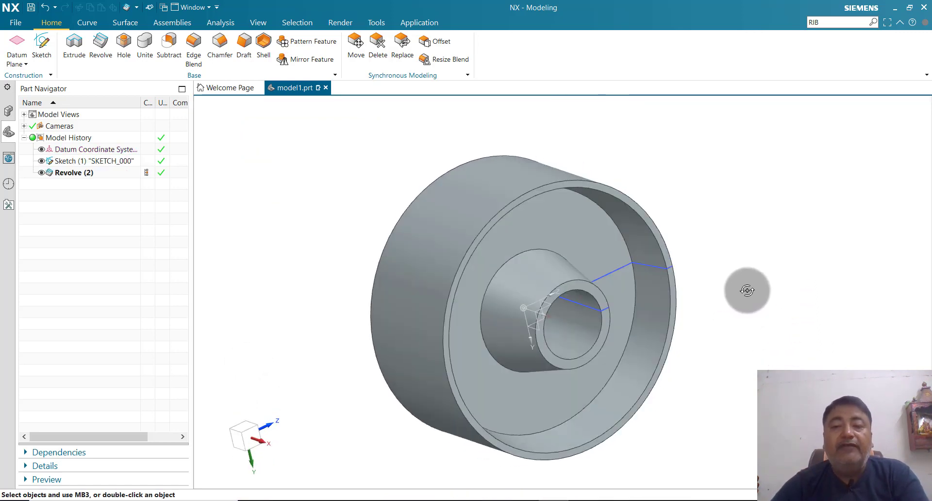
middle_drag(761, 254, 741, 257)
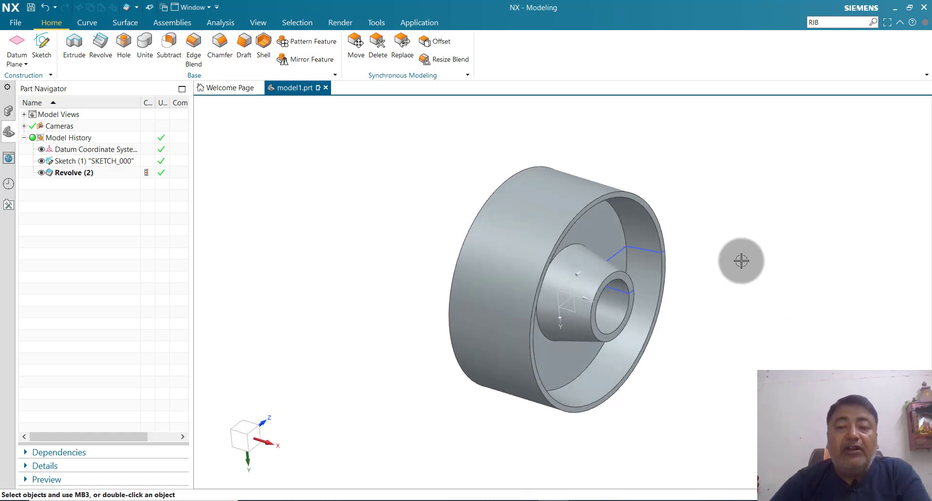
- Close the wheel part and create a new part from the millimetre Model template
click(326, 88)
click(473, 275)
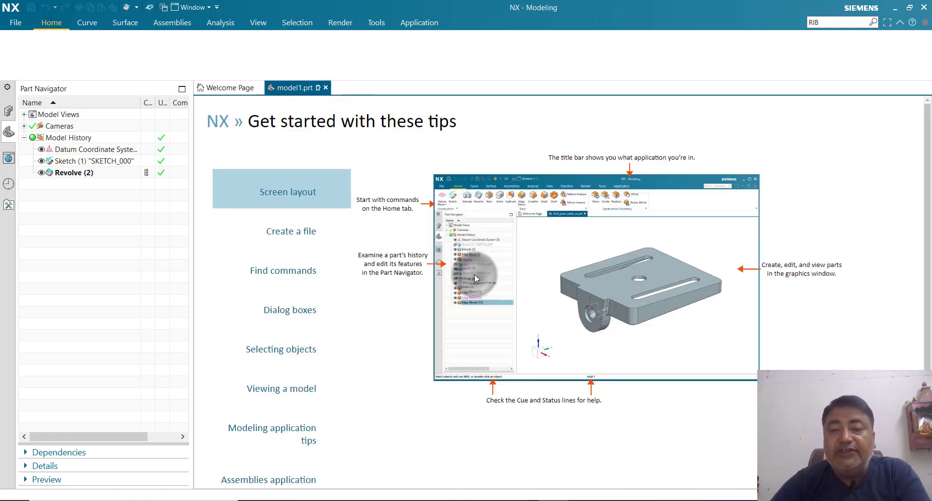
click(18, 60)
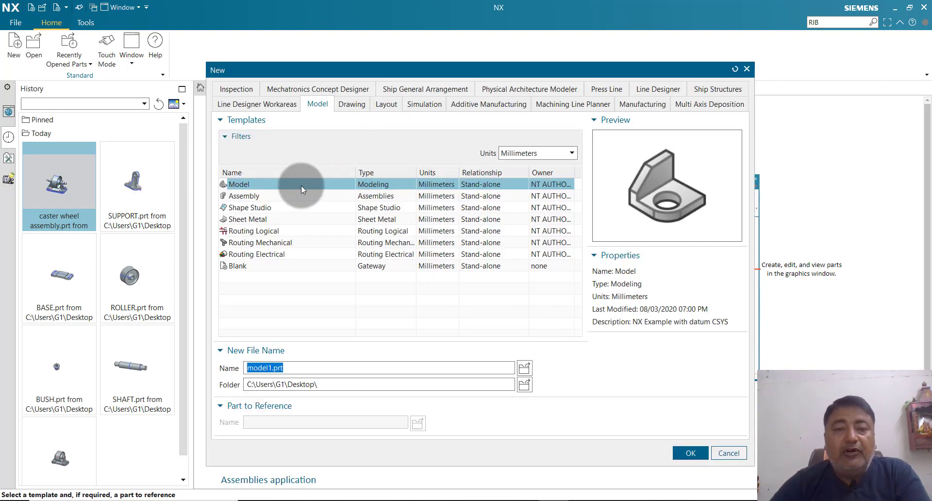
click(732, 453)
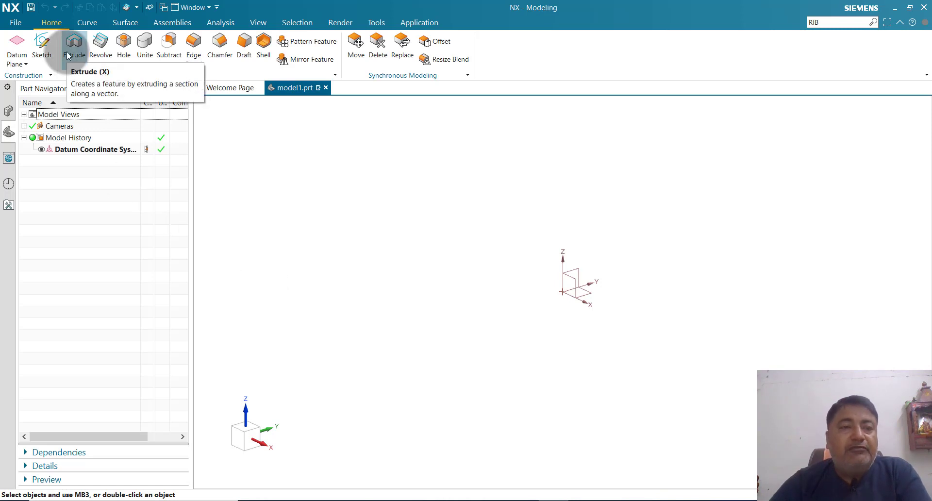
- Start a sketch on the XY plane and draw a circle about 204.8 mm in diameter centred on the origin
click(43, 57)
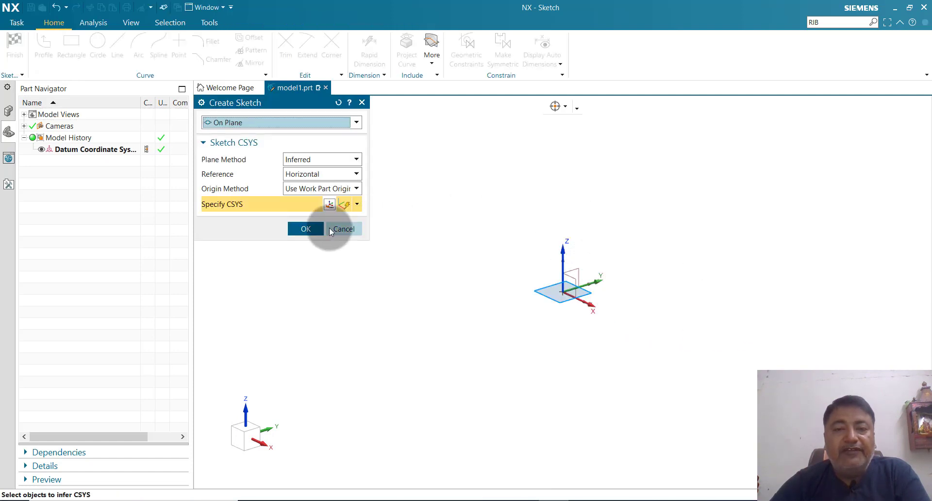
click(306, 228)
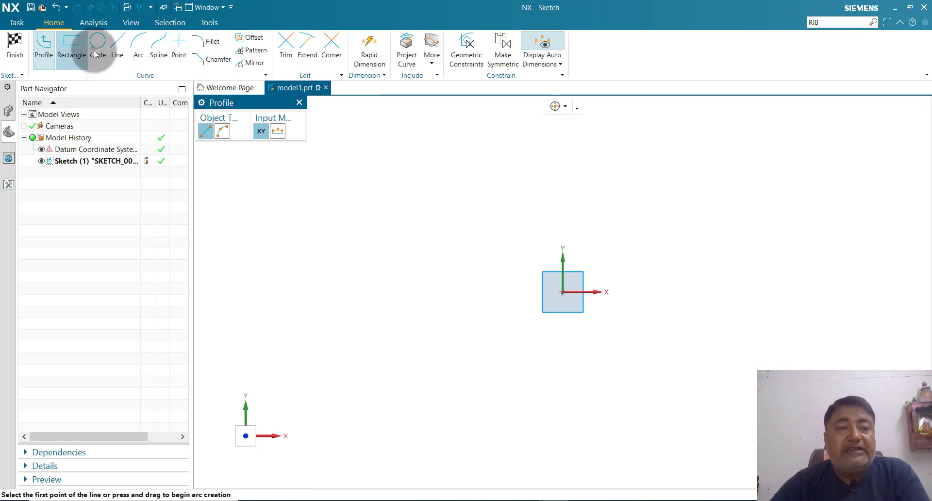
click(96, 51)
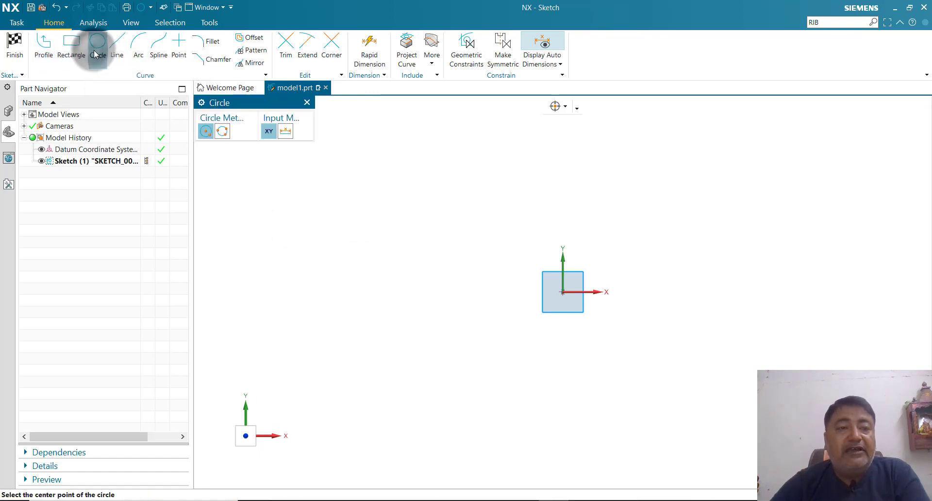
click(563, 292)
click(593, 255)
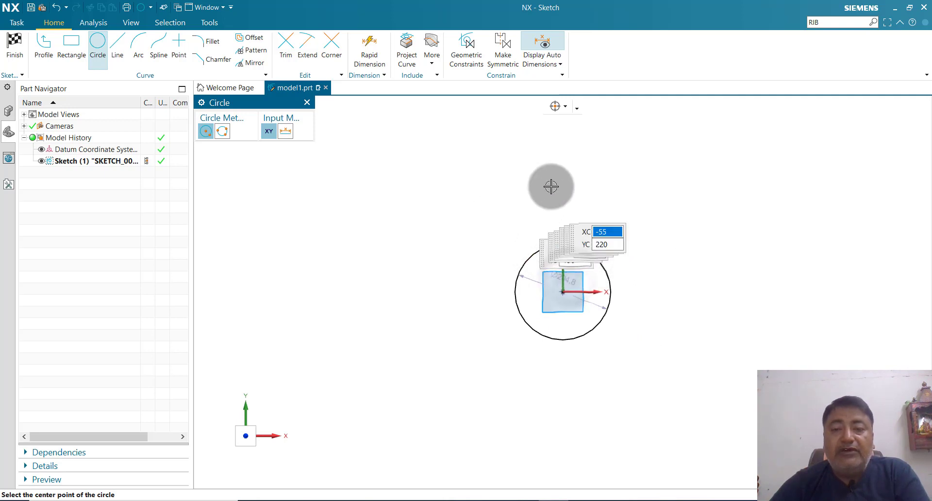
key(Escape)
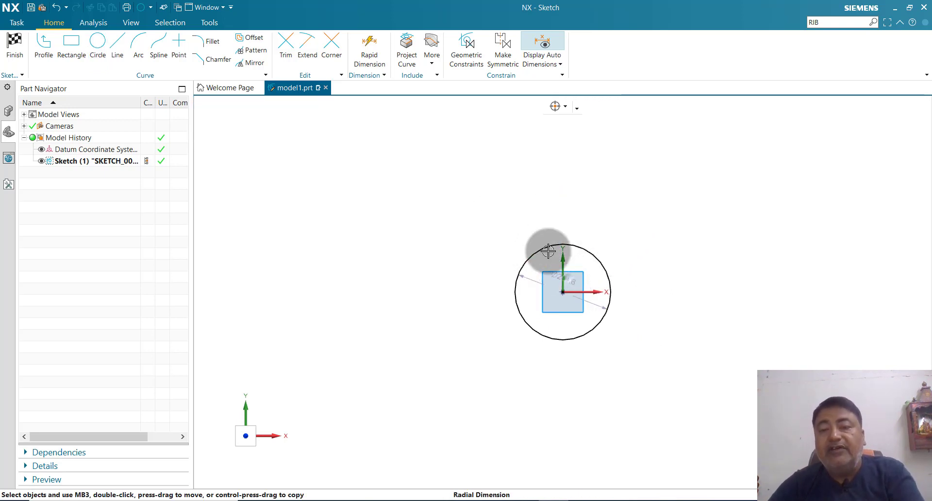
- Set the circle's diameter to 64 mm, place its dimension outside the circle and finish the sketch
double_click(519, 222)
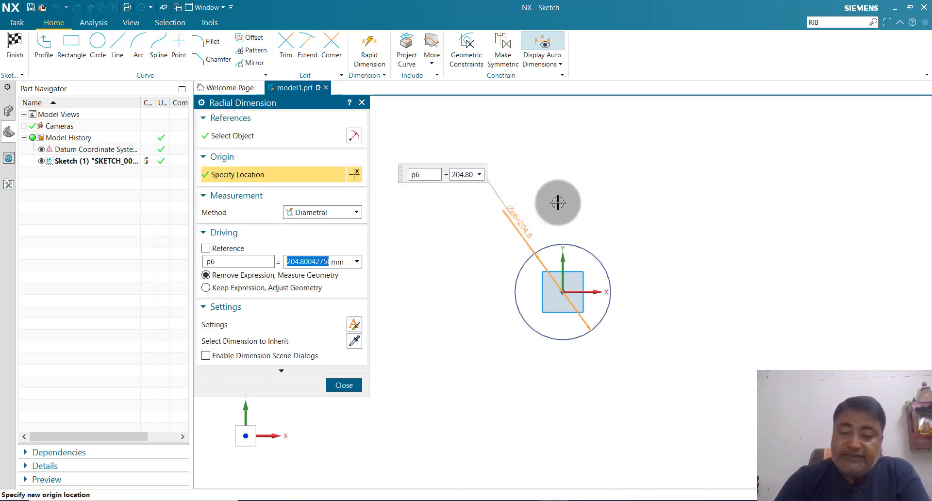
click(557, 202)
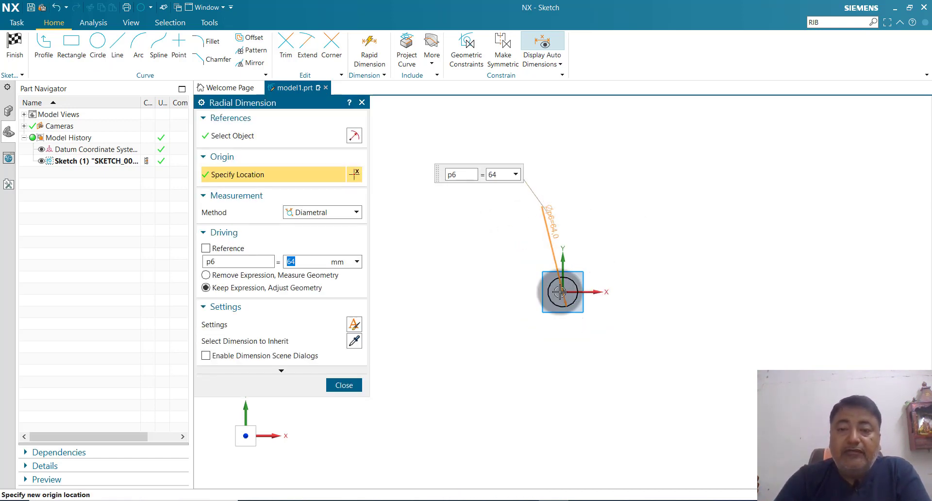
click(354, 386)
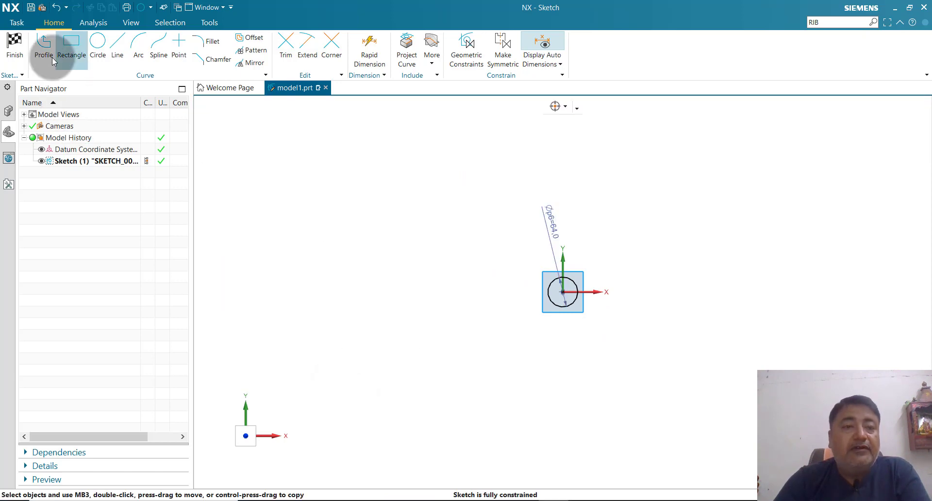
click(14, 46)
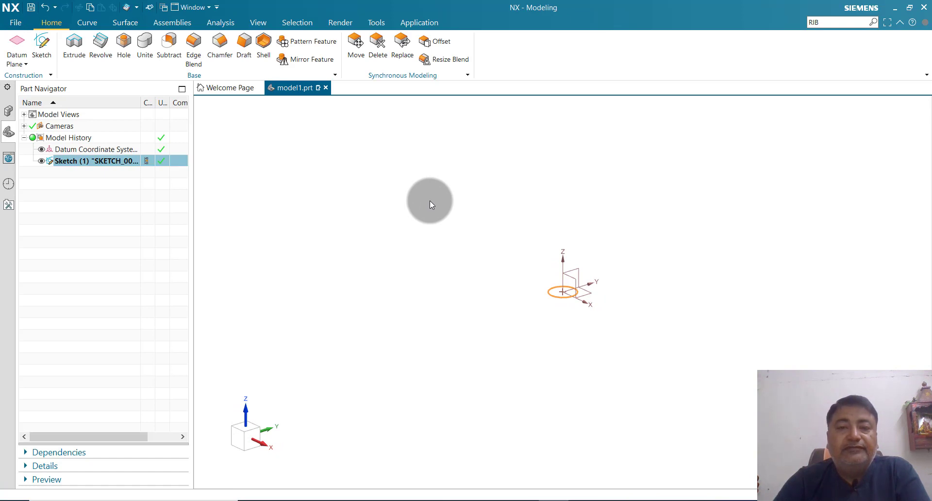
- Extrude the 64 mm circle from 0 to 6 mm into a flat disc
click(70, 59)
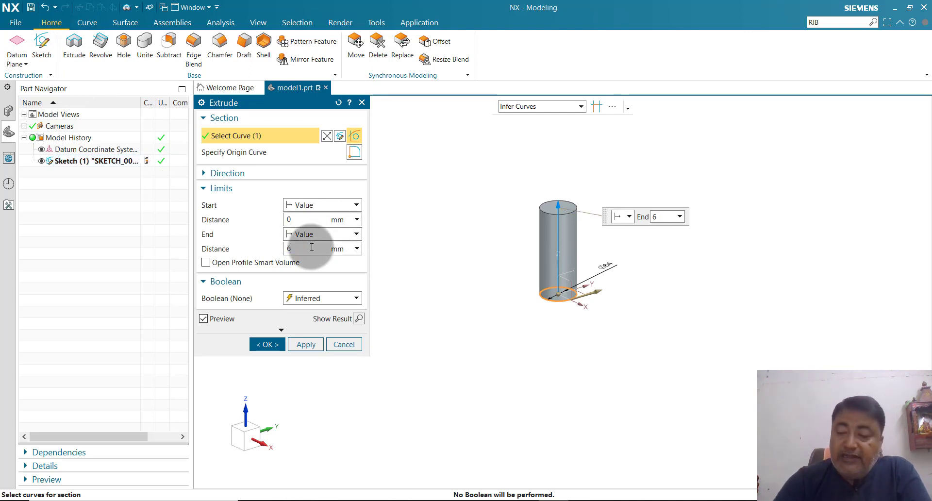
key(Return)
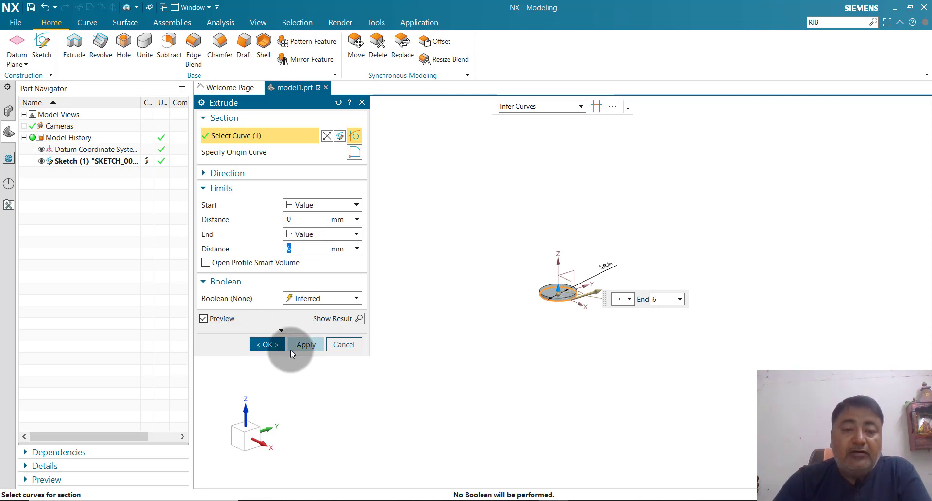
click(279, 345)
scroll(577, 314, up, 2)
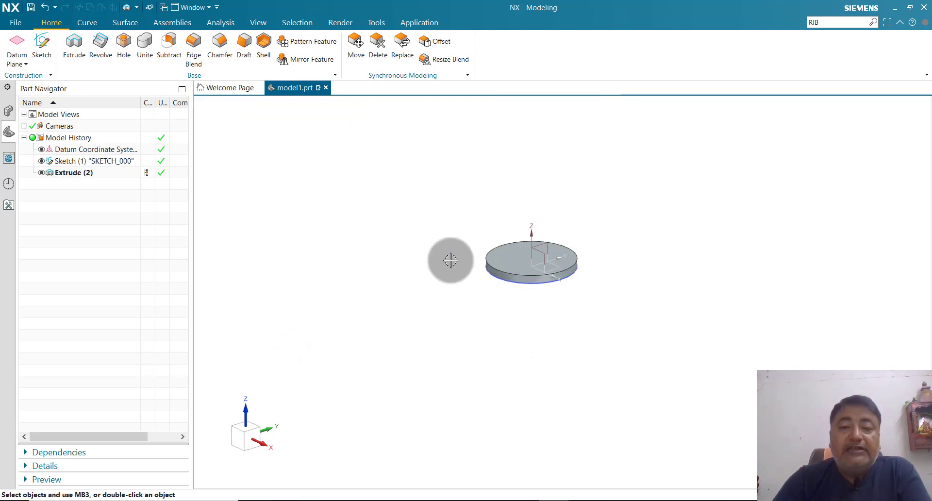
- Start a sketch on the disc's underside and draw a circle about 39.5 mm in diameter centred on the origin
click(40, 45)
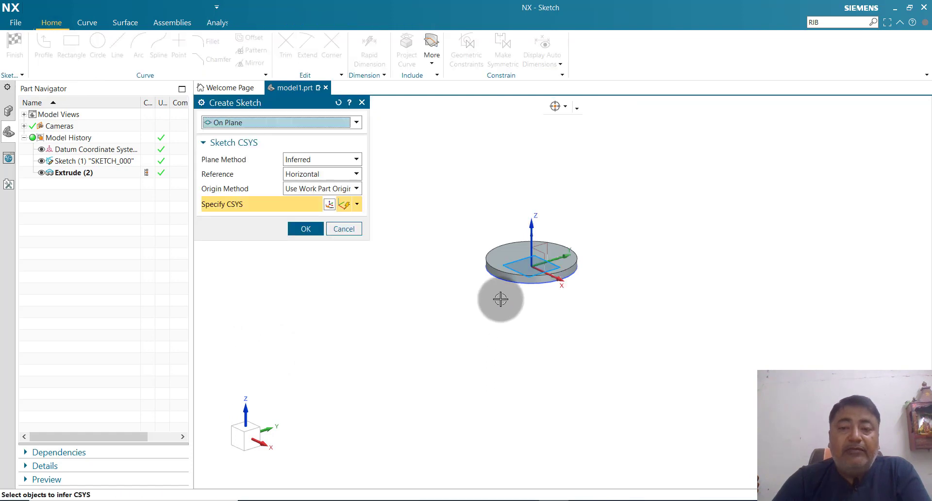
middle_drag(497, 363, 505, 261)
click(506, 261)
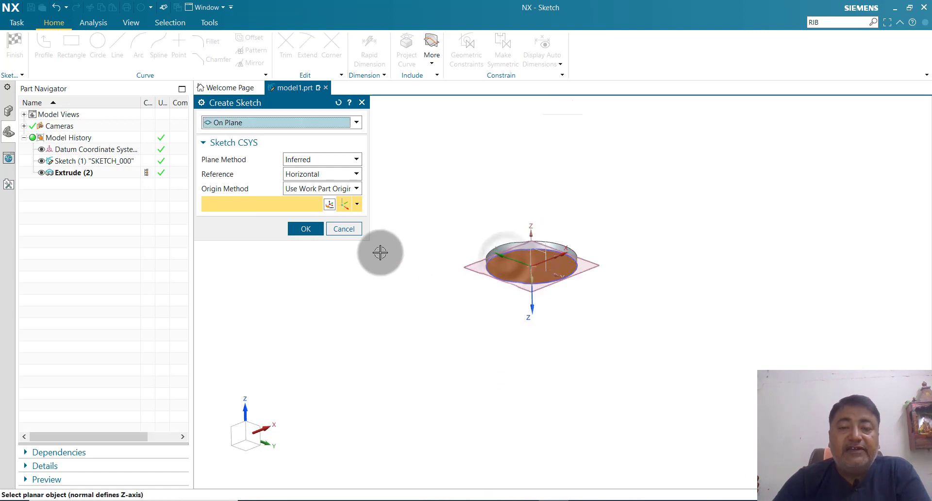
click(311, 229)
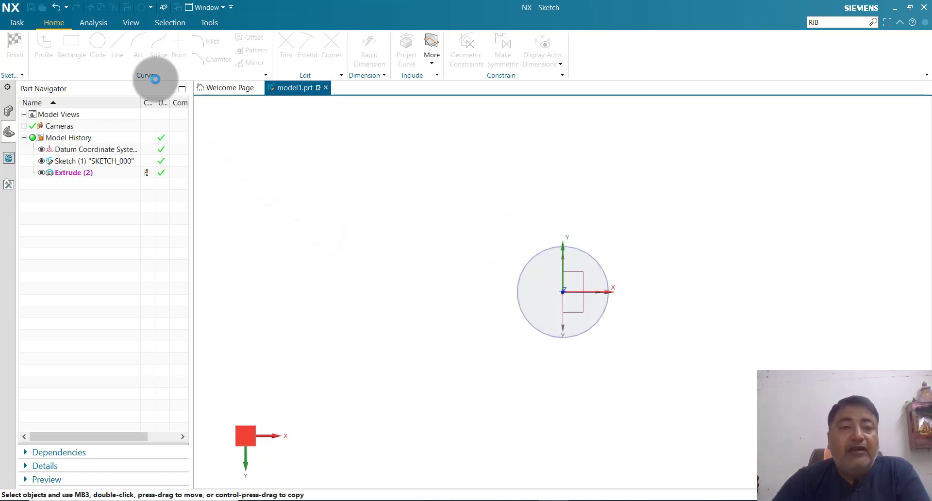
click(97, 48)
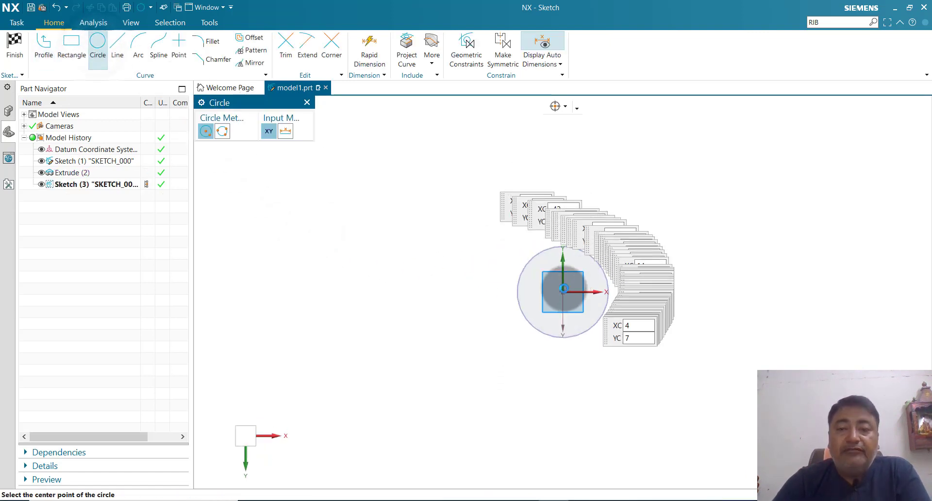
click(562, 294)
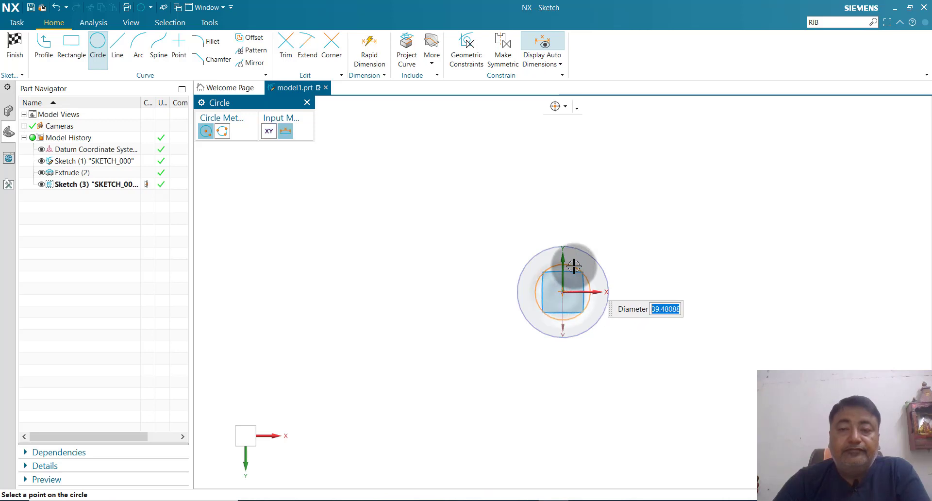
click(573, 267)
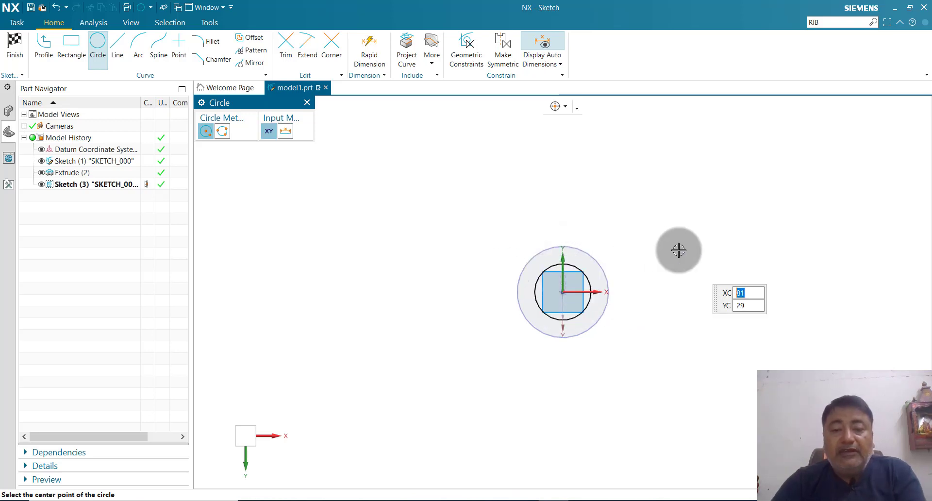
key(Escape)
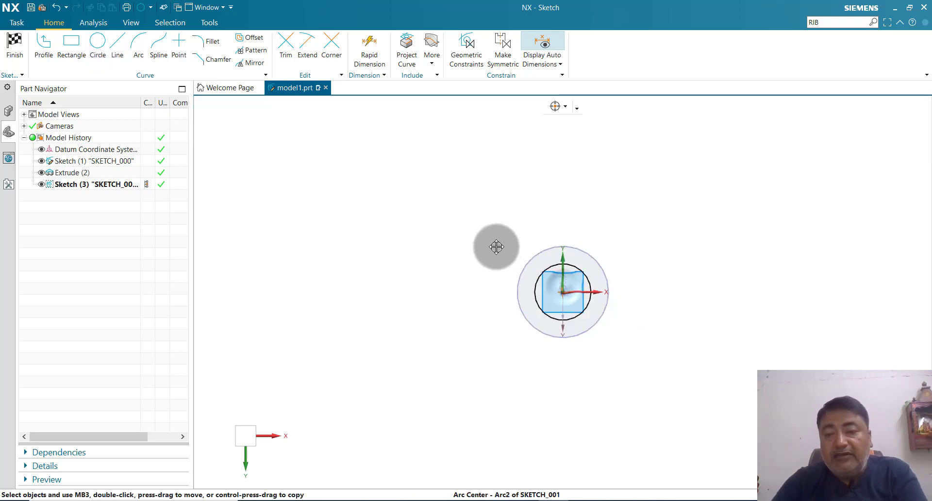
- Place the small circle's dimension outside the disc, set its diameter to 50 mm and finish the sketch
drag(528, 251, 607, 221)
scroll(561, 291, up, 3)
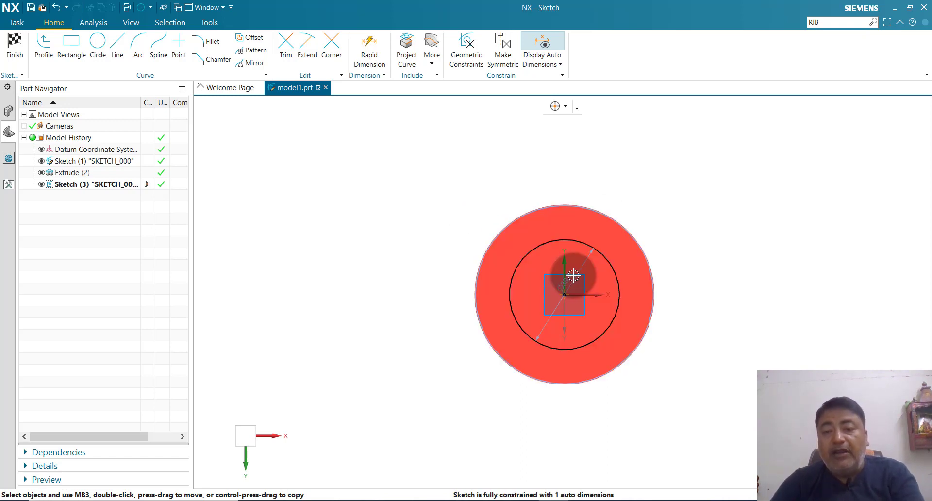
drag(572, 275, 641, 201)
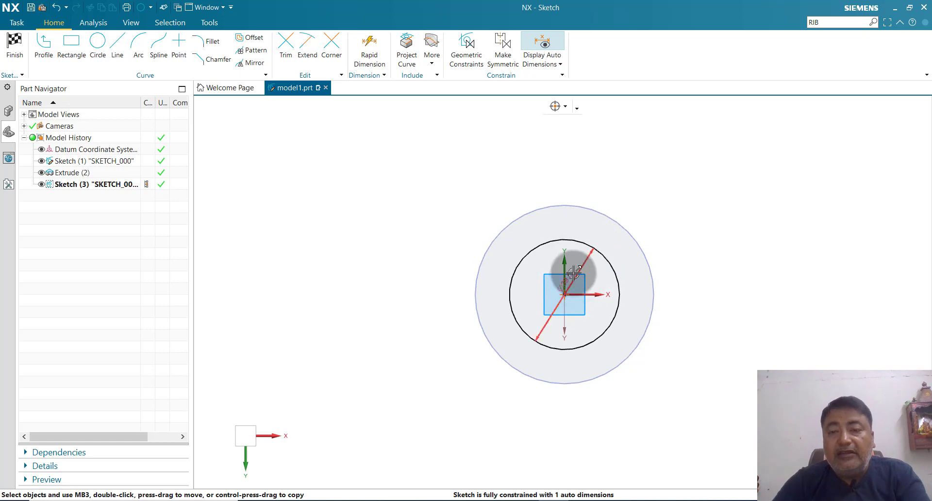
drag(569, 280, 628, 161)
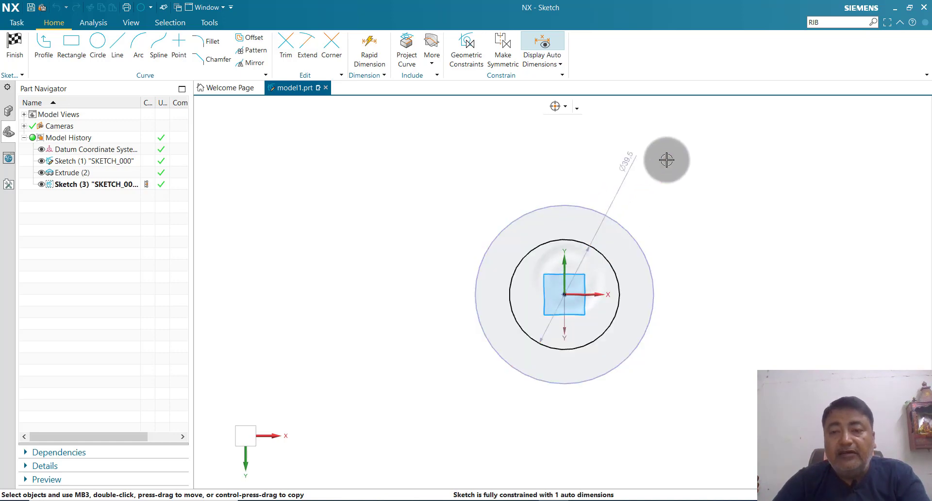
double_click(625, 159)
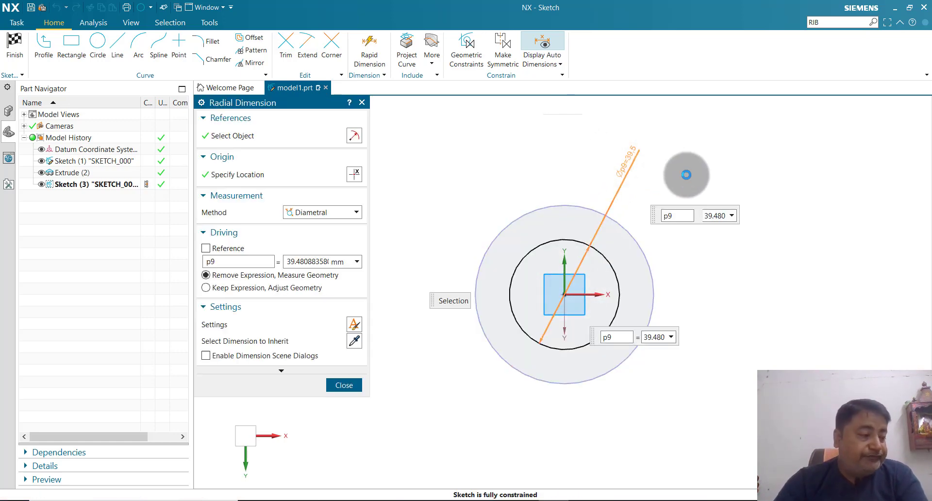
text(50)
key(Return)
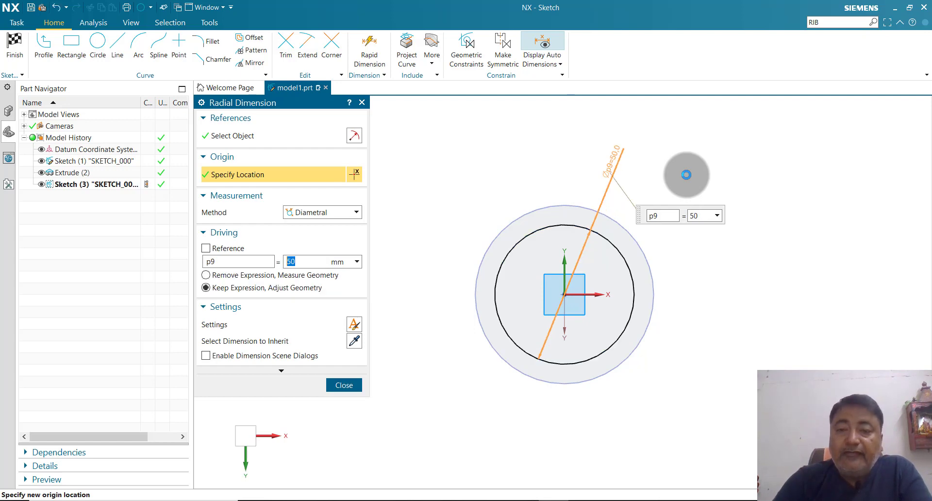
click(344, 385)
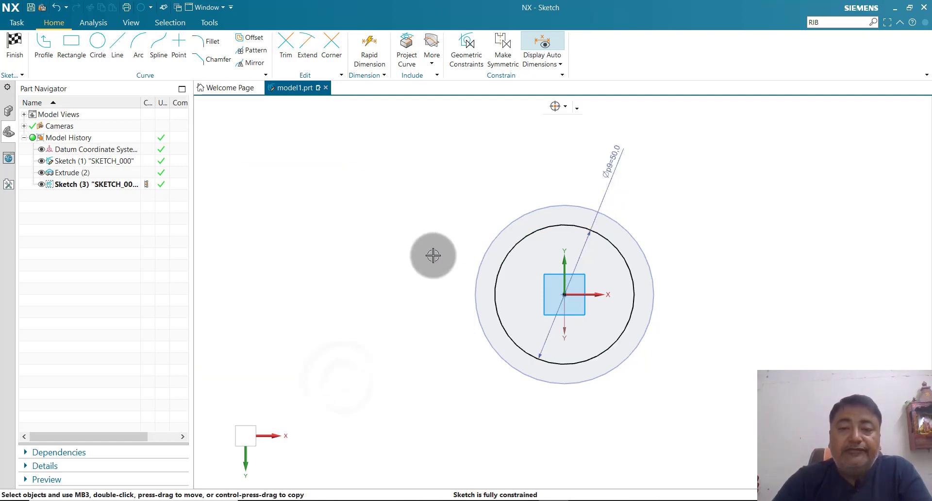
middle_drag(433, 256, 454, 267)
click(14, 46)
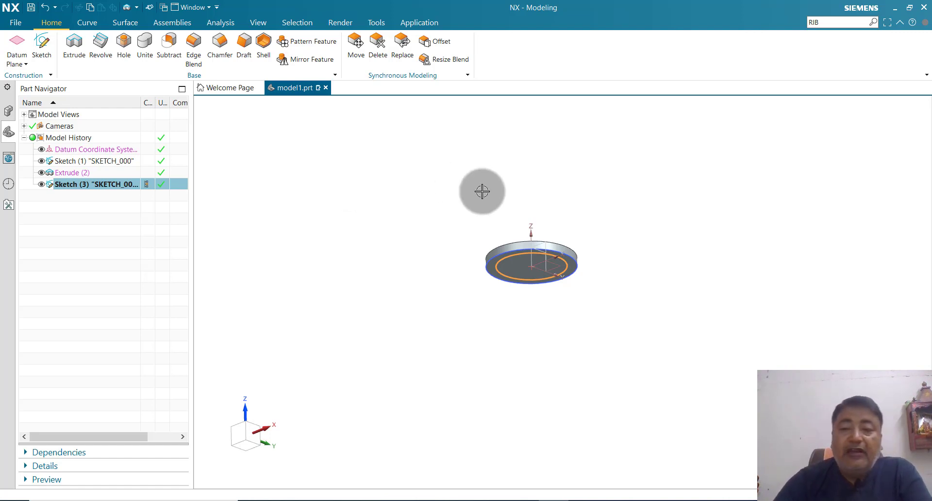
- Extrude the 50 mm circle from 0 to 44 mm downward from the disc's underside, united with the disc
click(75, 58)
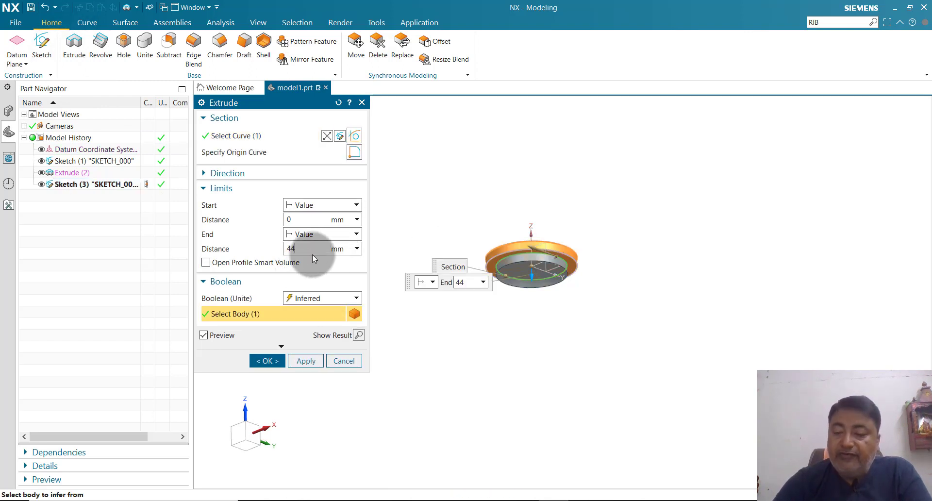
text(44)
key(Return)
click(280, 359)
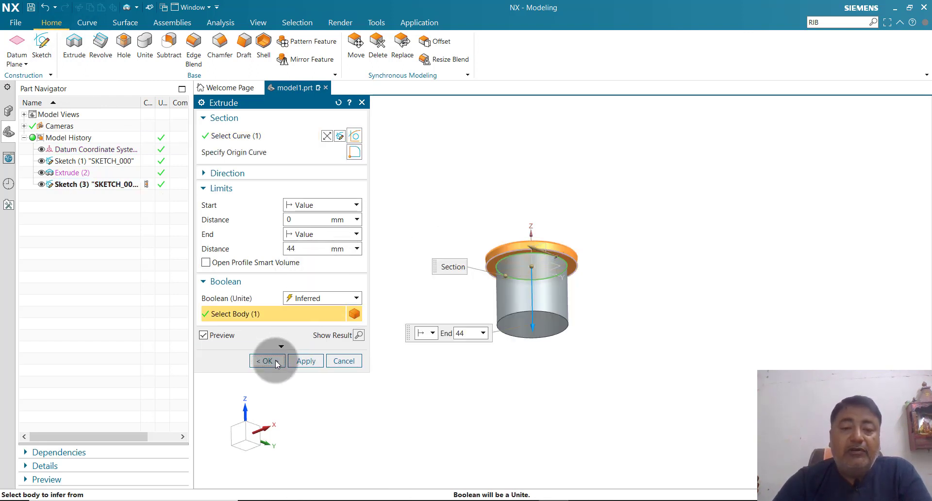
- Start a sketch on the cylinder's lower end face and draw a circle about 37.3 mm in diameter centred on the origin
click(43, 53)
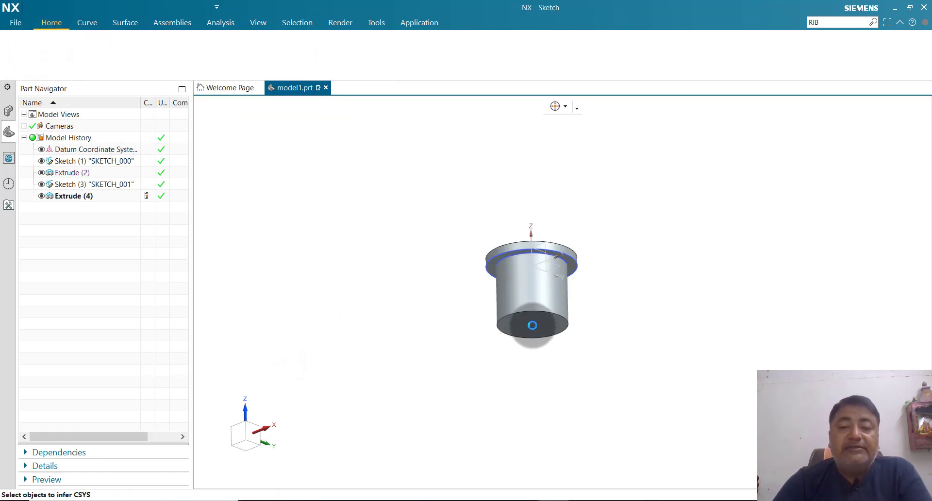
click(532, 325)
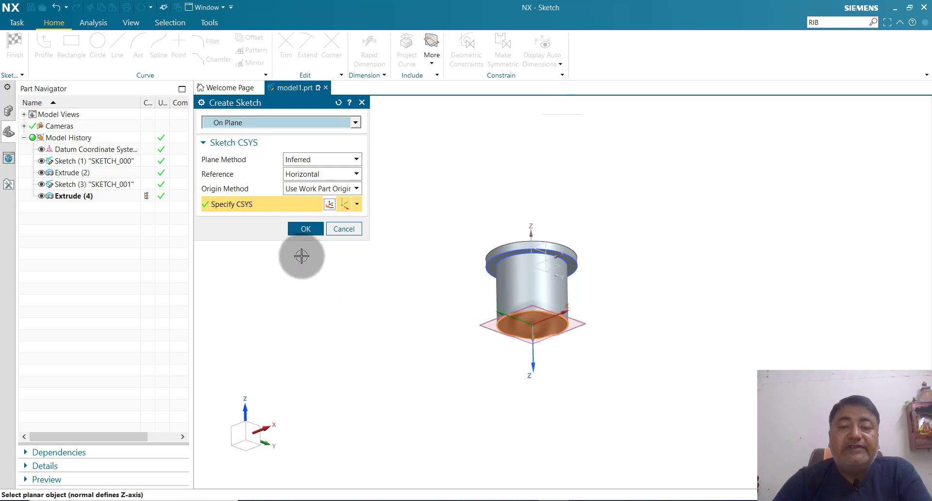
click(305, 228)
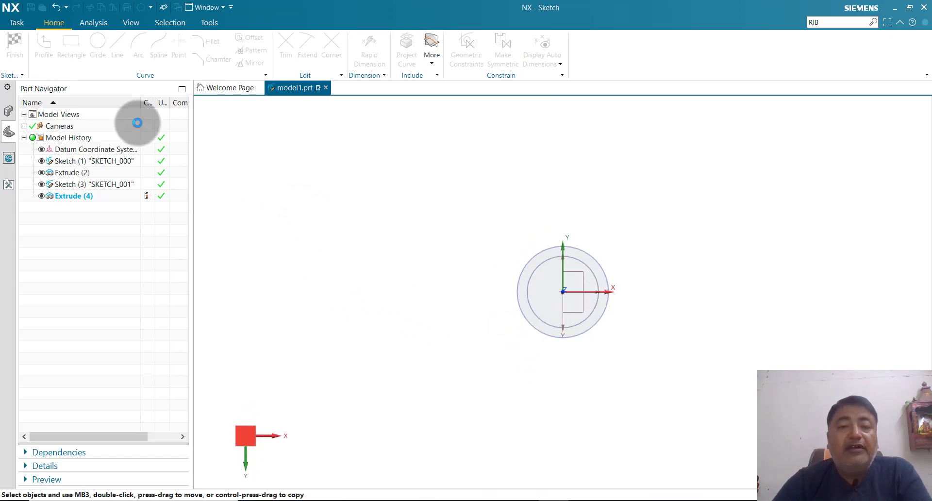
click(98, 43)
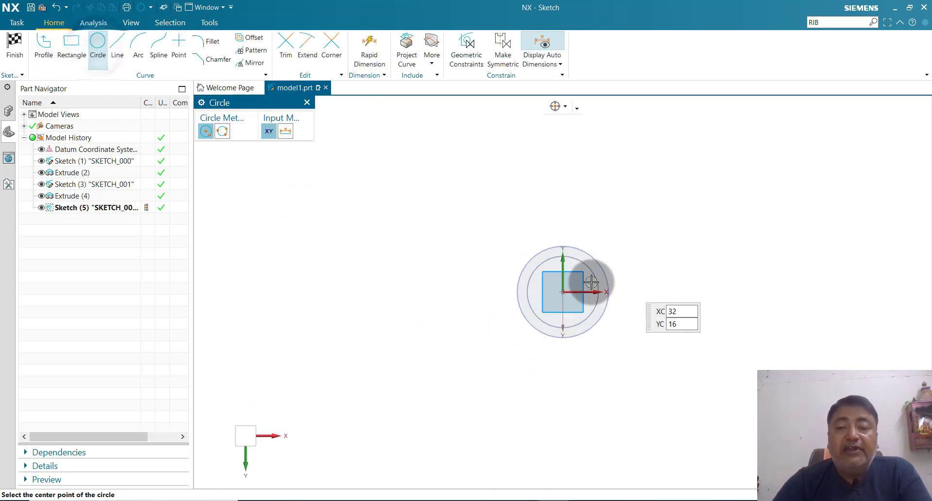
click(569, 282)
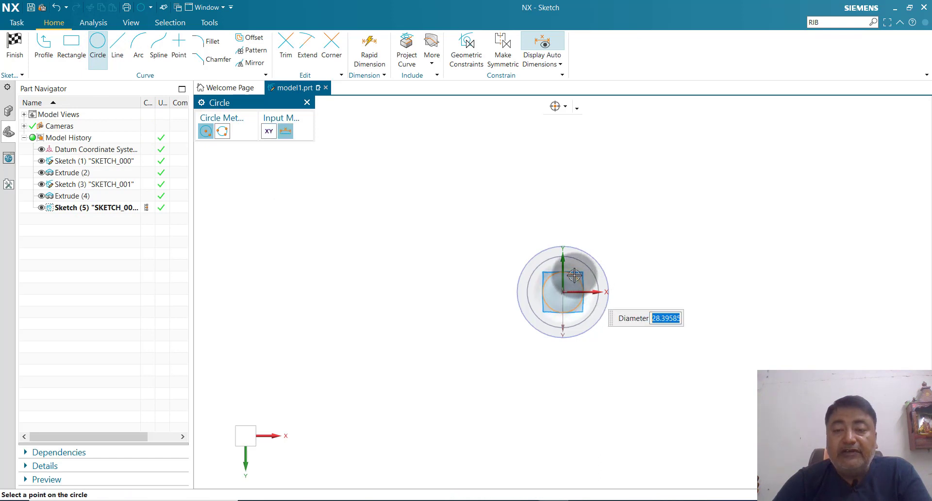
click(593, 281)
scroll(593, 281, up, 4)
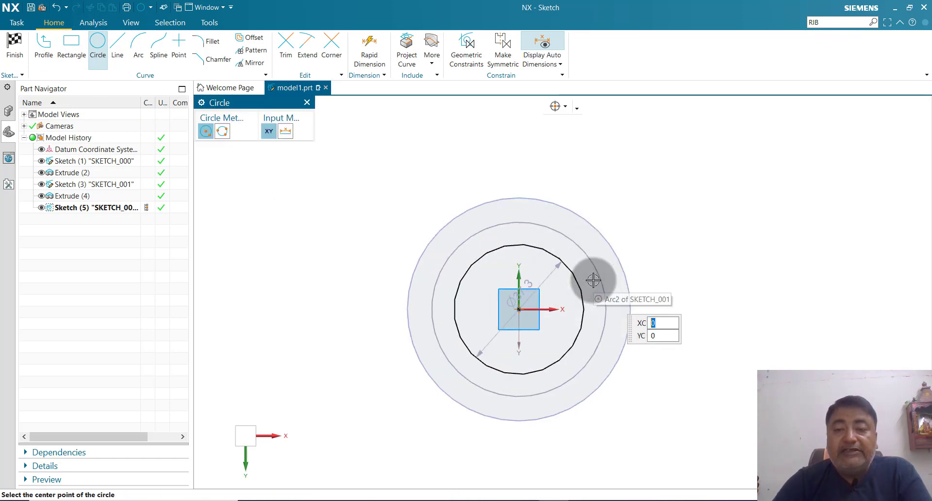
key(Escape)
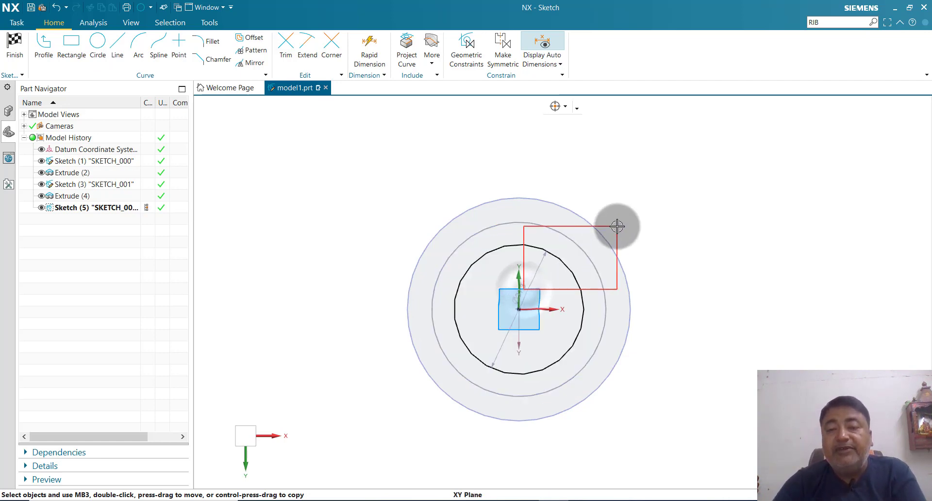
- Place the new circle's dimension outside the part, set its diameter to 38 mm and finish the sketch
drag(559, 228, 637, 186)
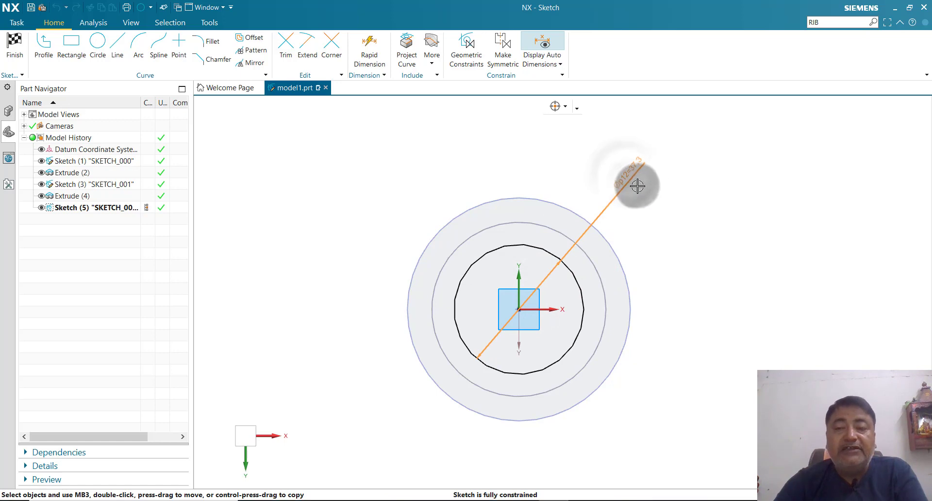
double_click(637, 186)
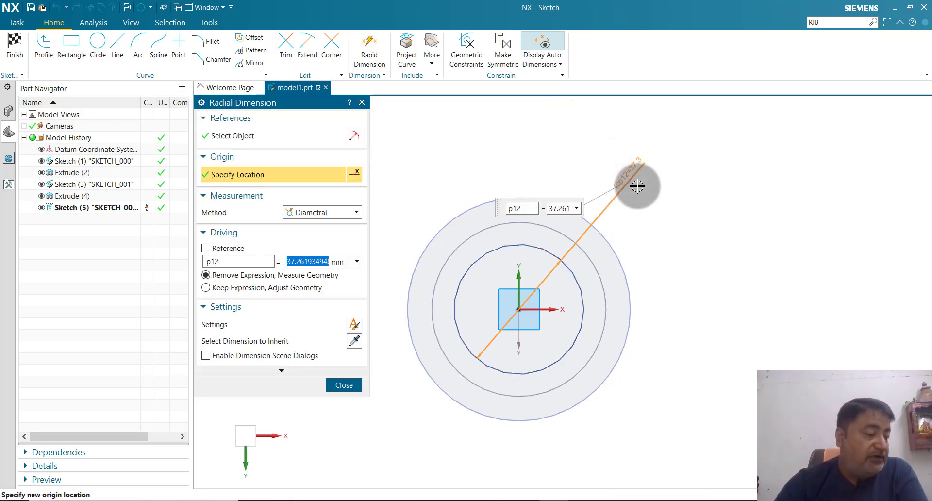
text(38)
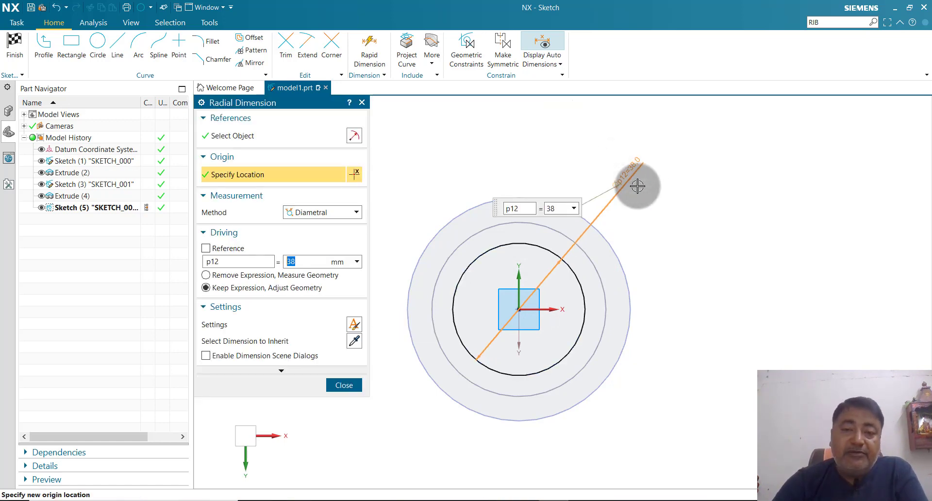
click(342, 385)
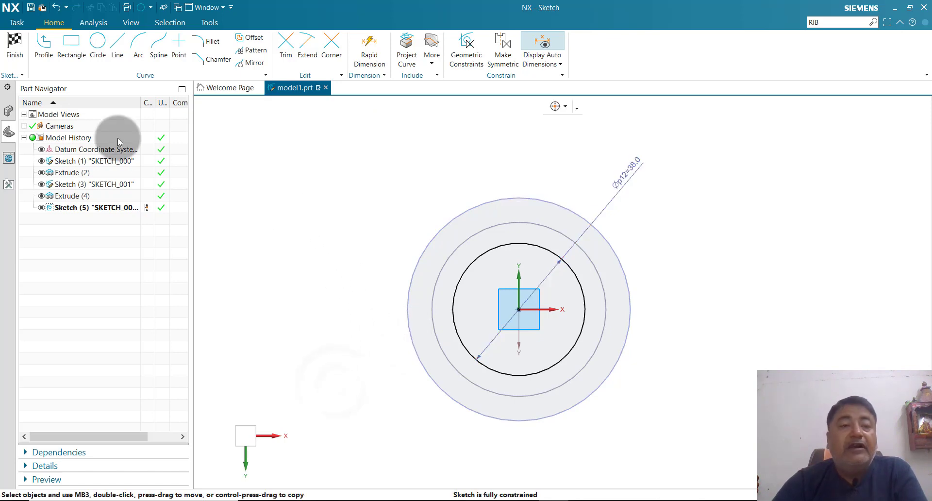
click(15, 42)
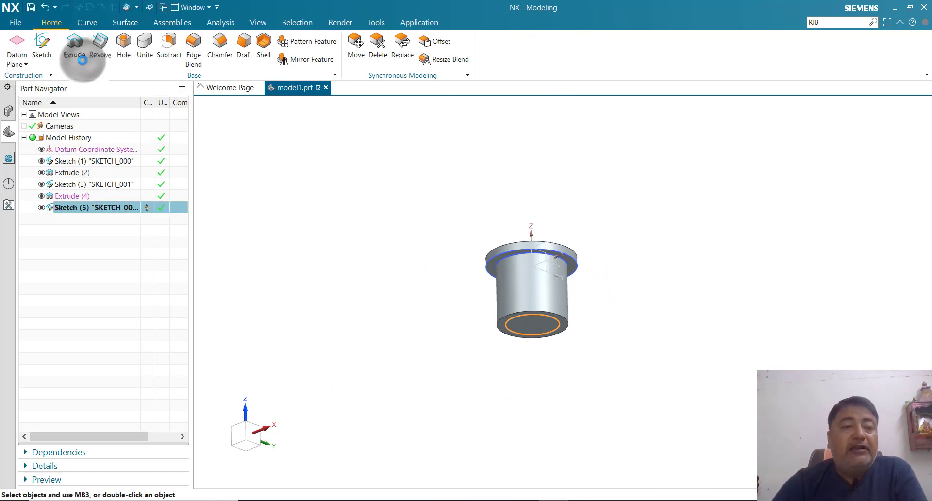
- Extrude the 38 mm circle 98 mm upward through the cylinder and flange as a subtraction to cut the through bore
click(98, 46)
click(362, 103)
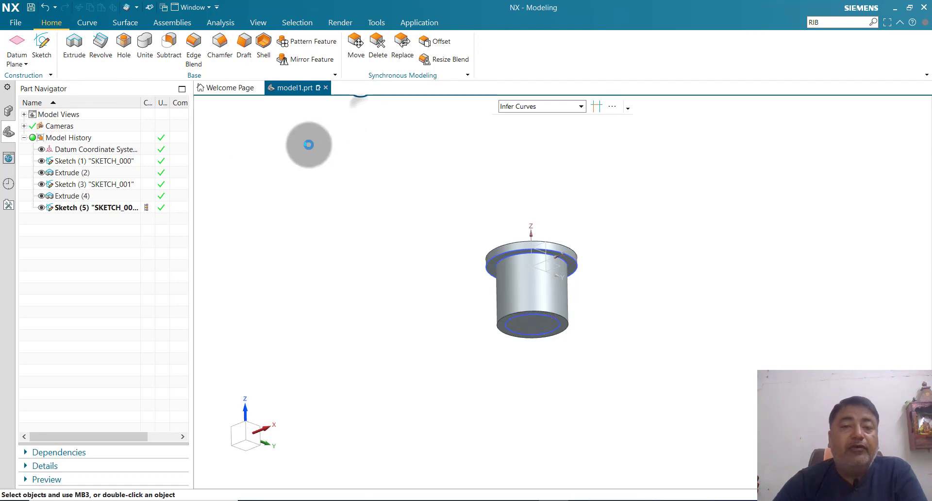
click(67, 57)
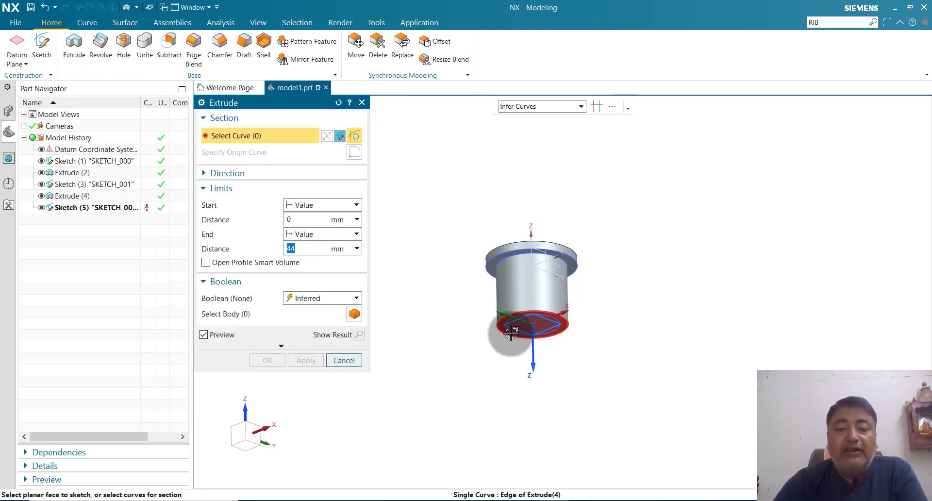
click(98, 207)
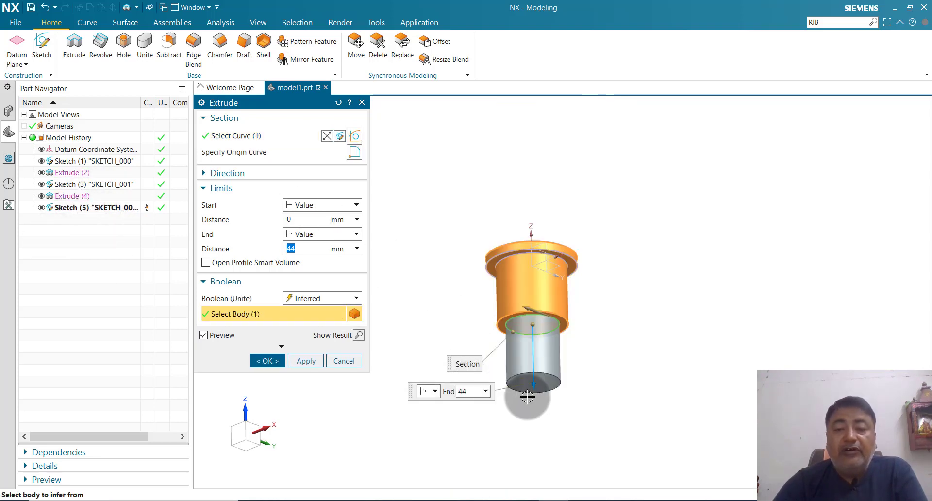
drag(527, 397, 425, 218)
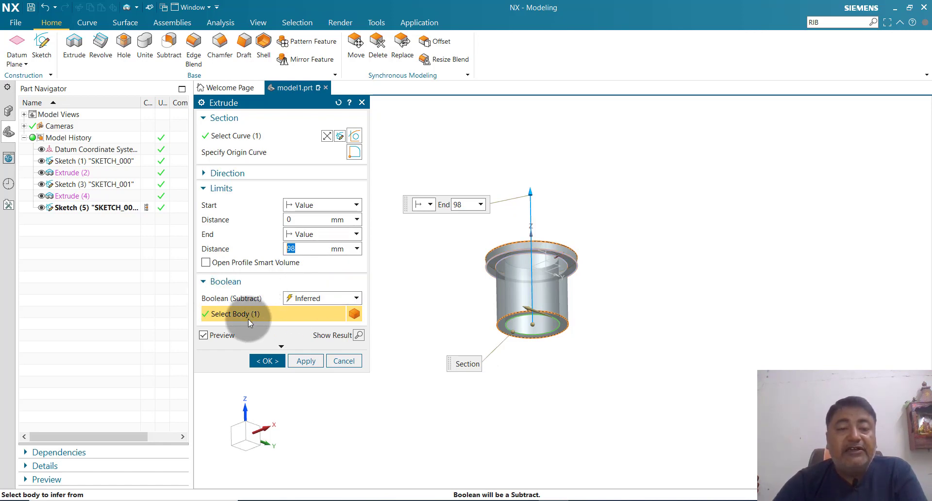
middle_drag(702, 387, 693, 391)
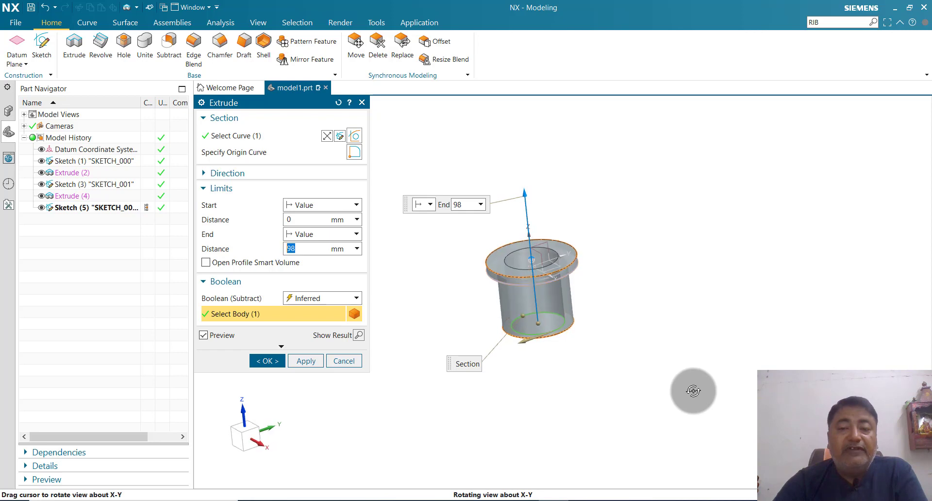
click(267, 361)
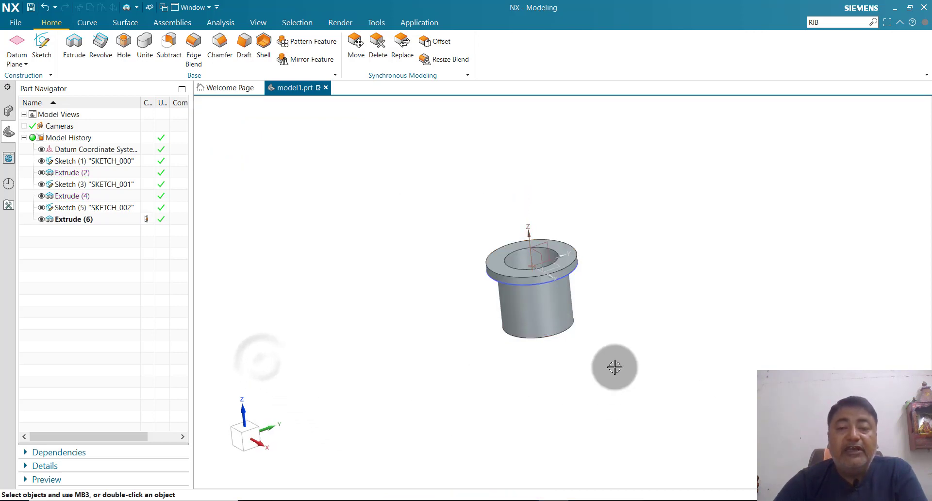
- Close the flanged bush part and create a new part from the Model template in millimetres named model1.prt
middle_drag(613, 366, 505, 358)
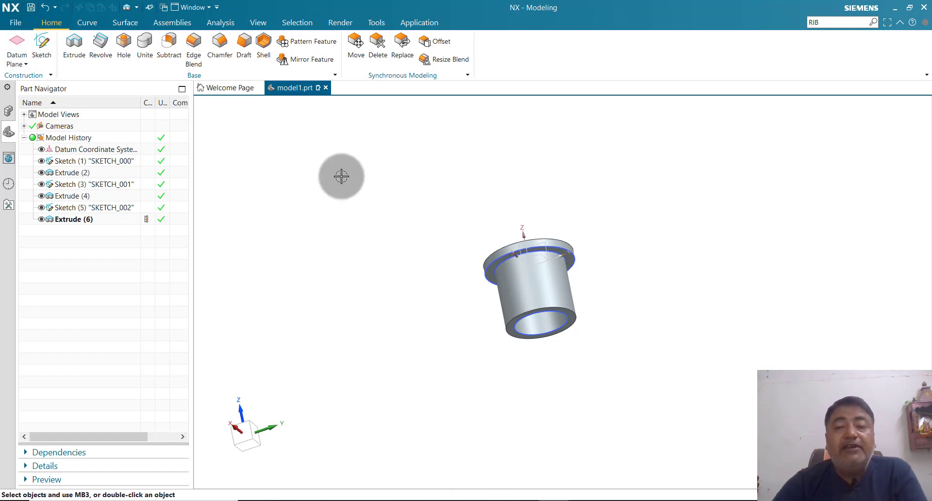
middle_drag(572, 242, 541, 242)
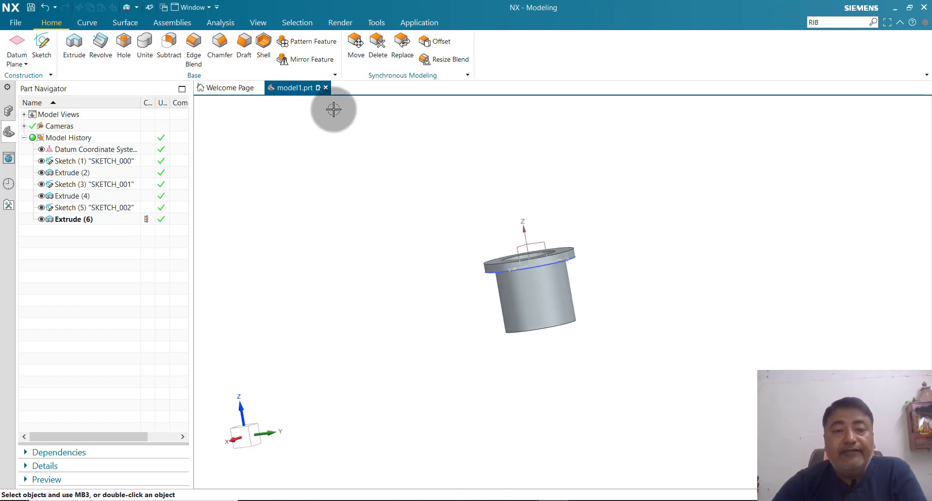
click(327, 88)
click(467, 278)
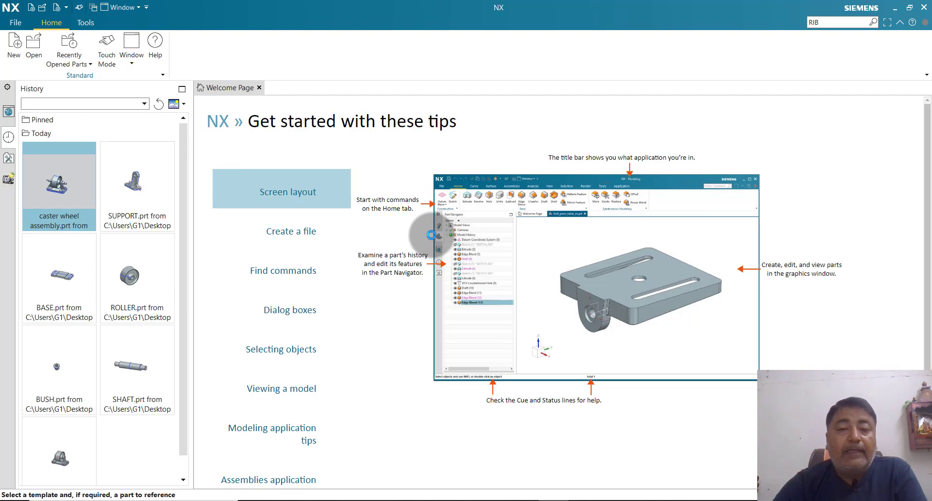
key(ctrl+n)
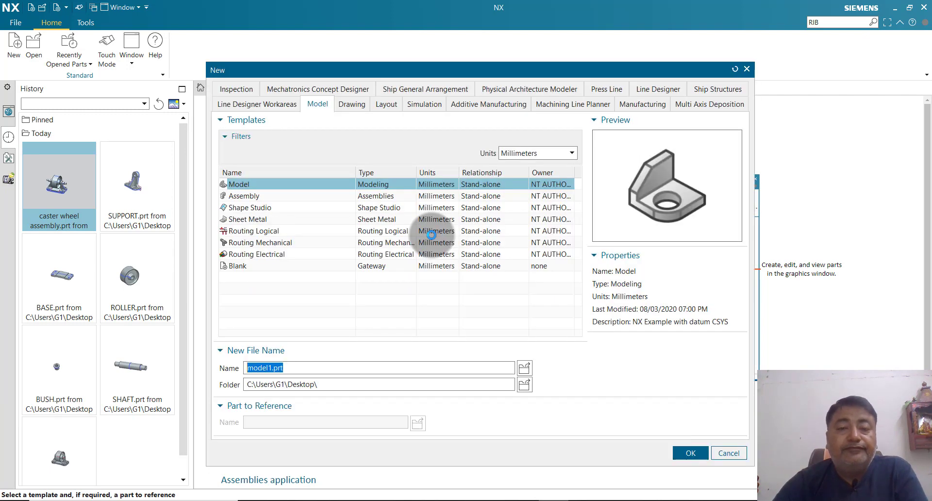
click(682, 450)
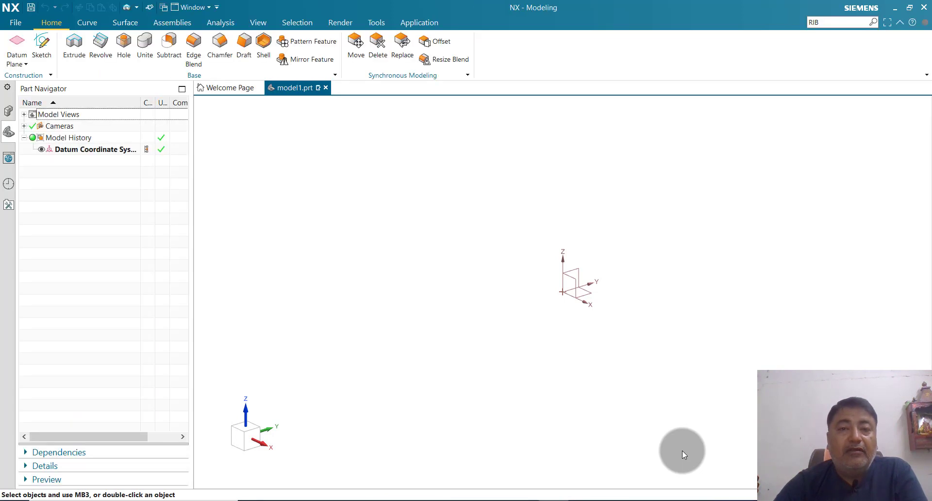
- Start a sketch on the YZ plane of the new part
click(39, 52)
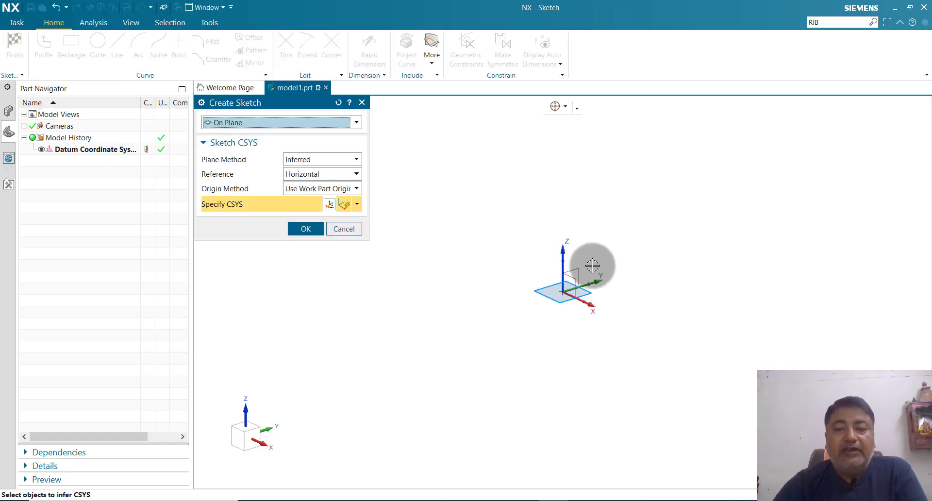
click(580, 268)
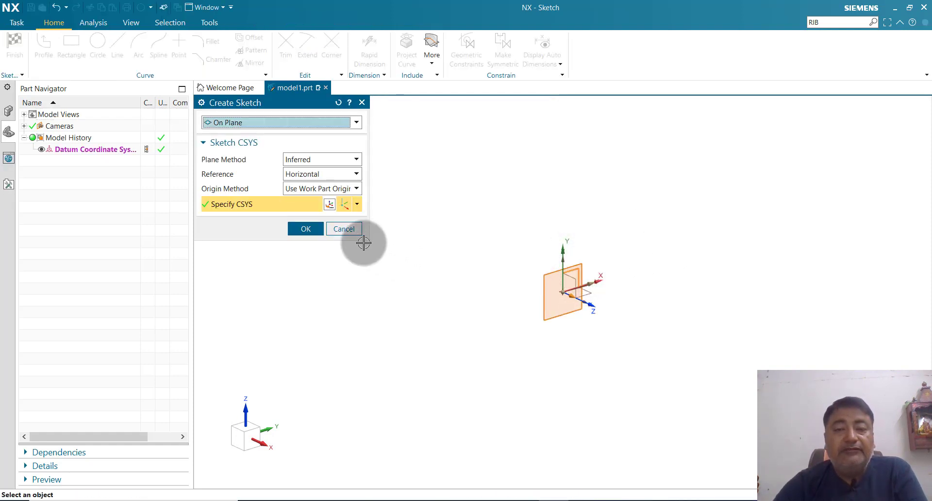
click(297, 229)
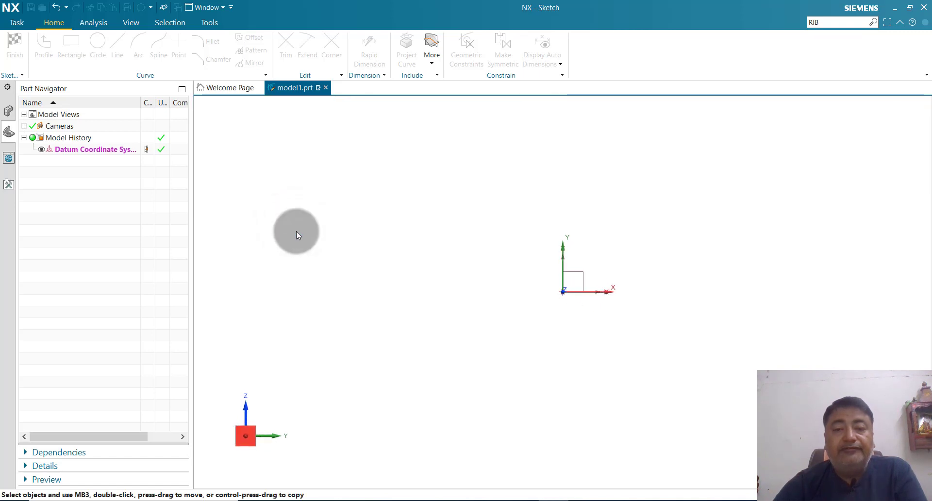
- Draw a circle about 321.5 mm in diameter centred on the sketch origin
click(103, 53)
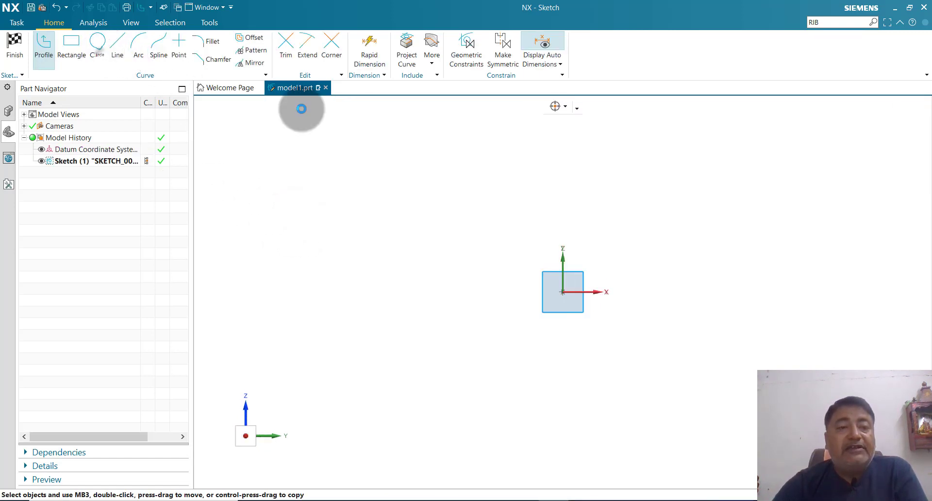
click(563, 291)
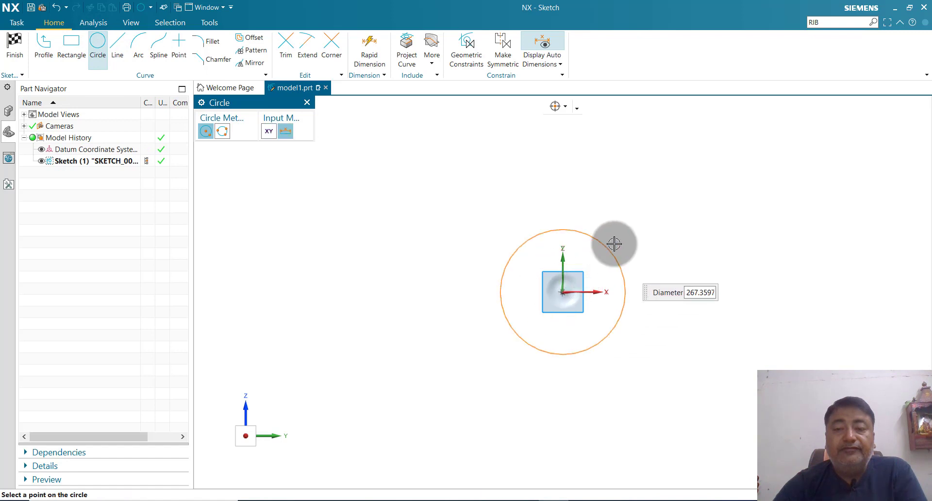
click(613, 233)
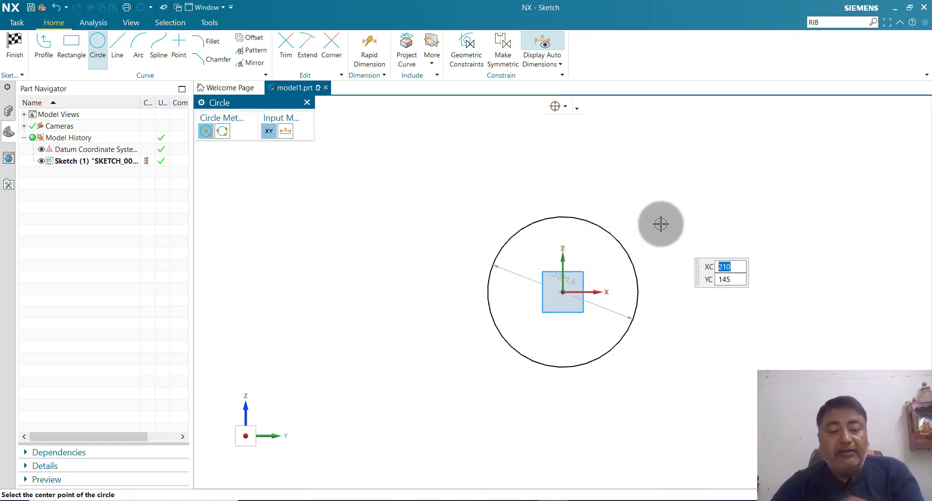
key(Escape)
- Place the circle's dimension outside it, set the diameter to 38 mm and finish the sketch
drag(566, 277, 631, 182)
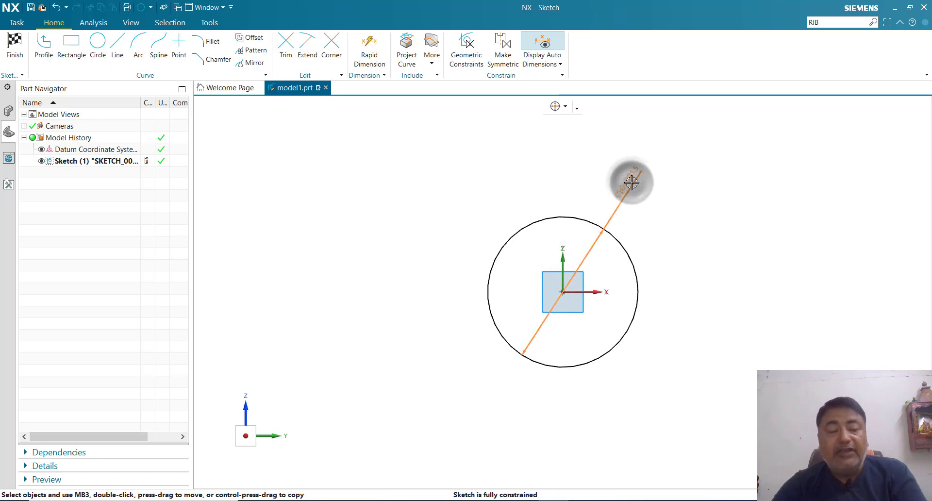
double_click(631, 182)
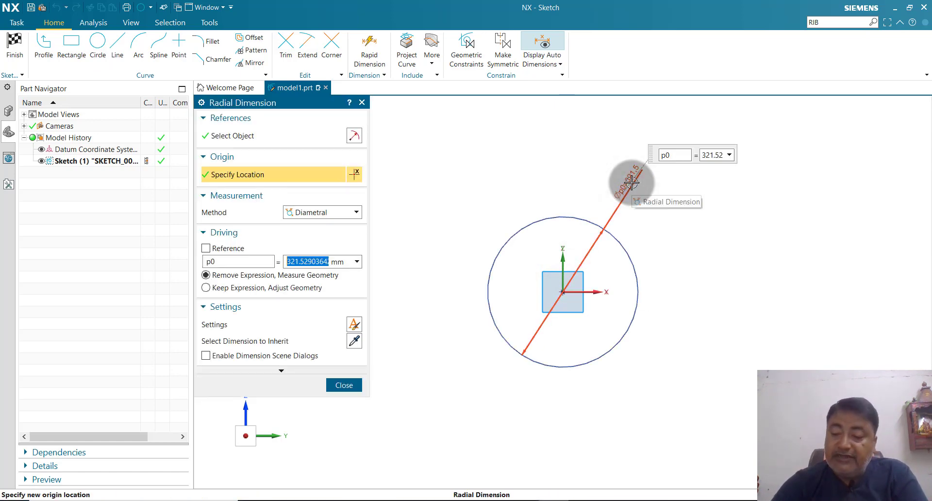
text(38)
key(Return)
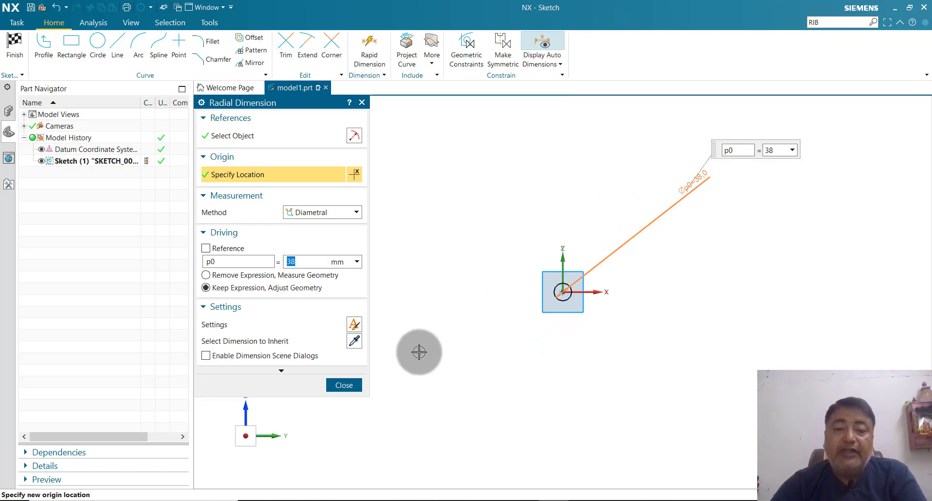
click(344, 385)
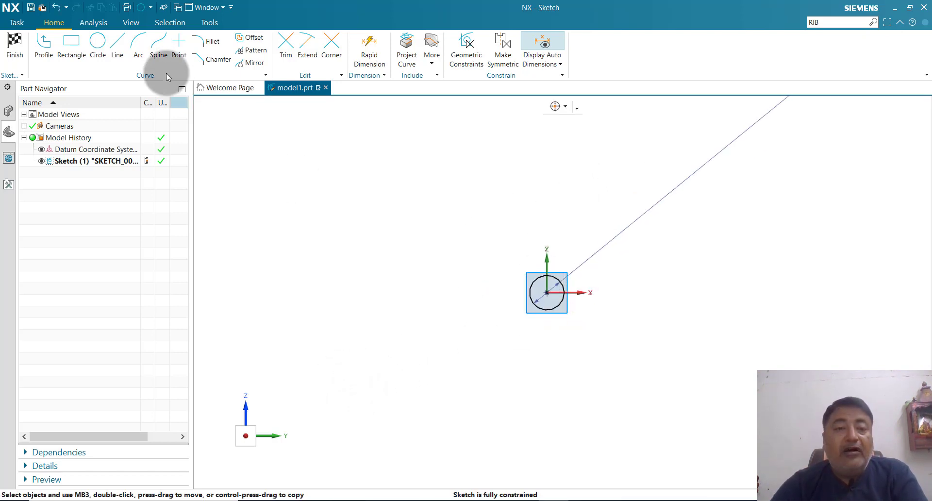
click(17, 59)
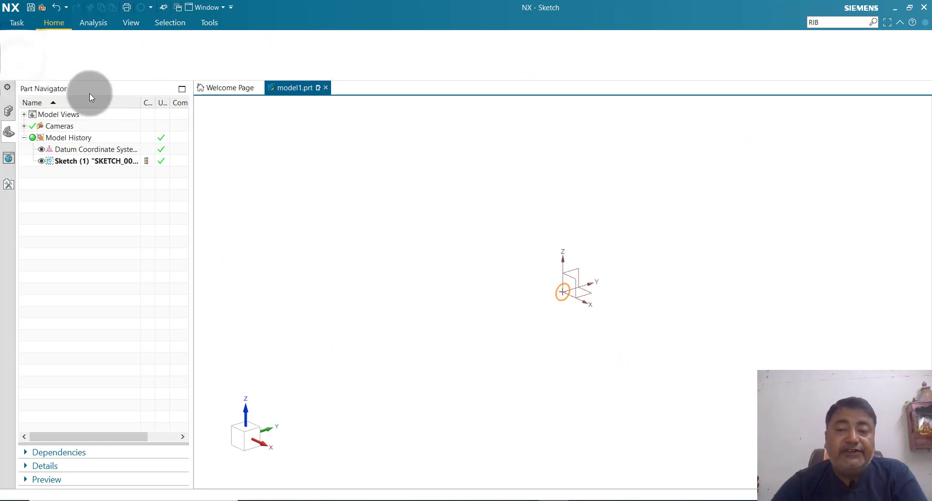
- Extrude the 38 mm circle with a symmetric value and a total width of 132 mm to form the shaft body
click(74, 52)
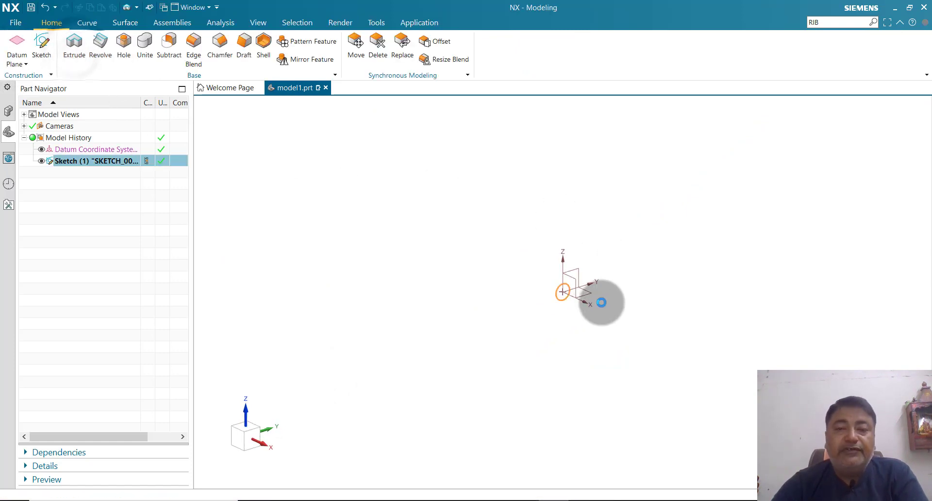
scroll(624, 292, up, 3)
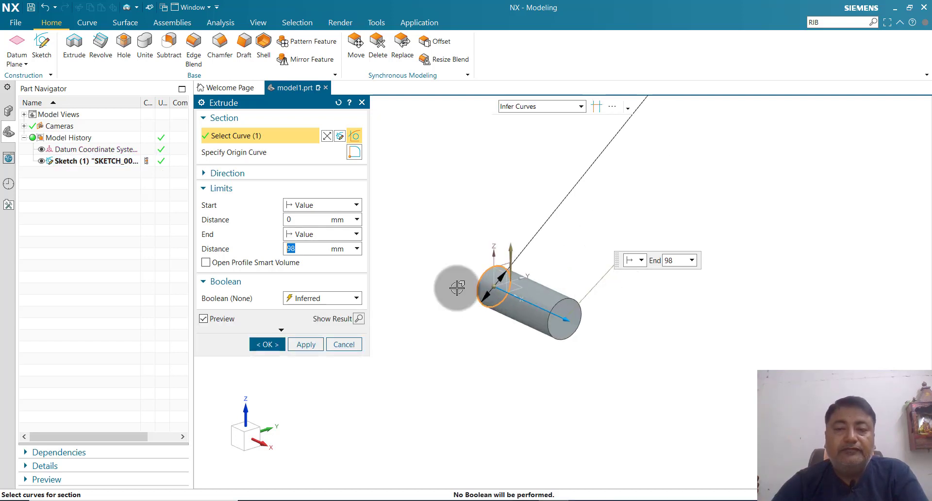
click(327, 234)
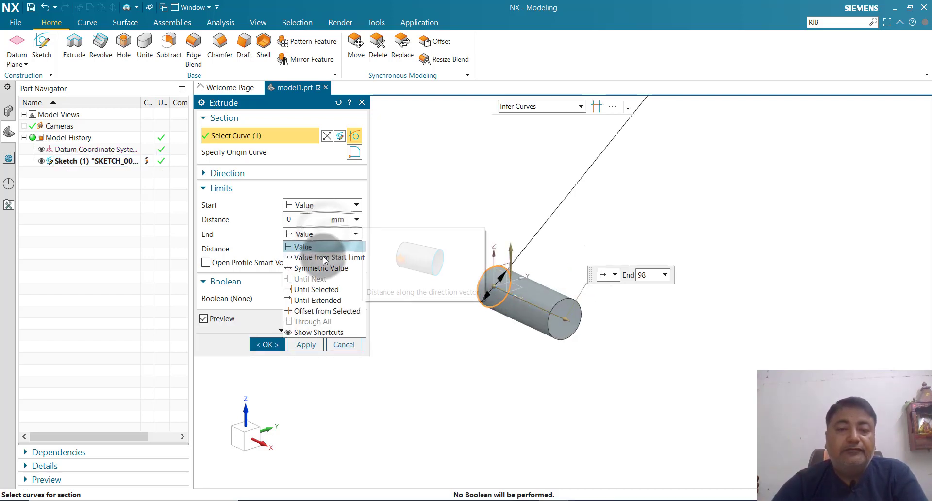
click(320, 265)
click(318, 224)
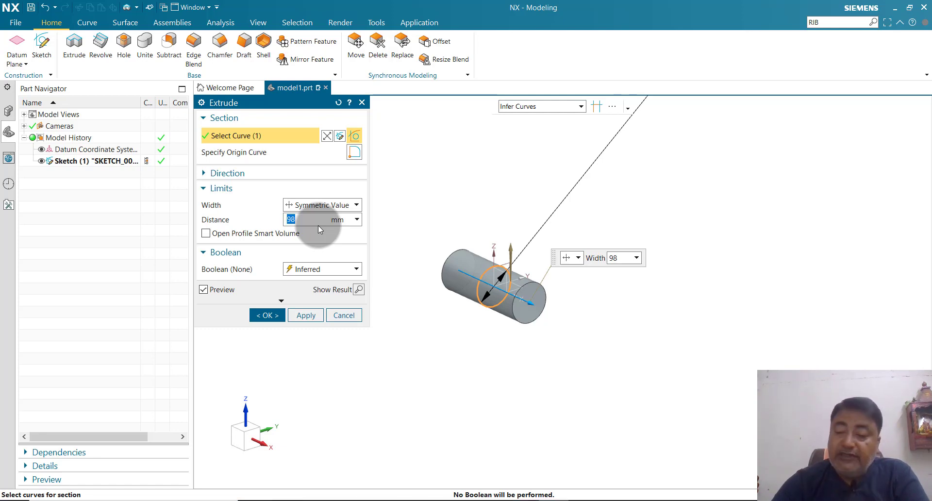
text(132)
key(Return)
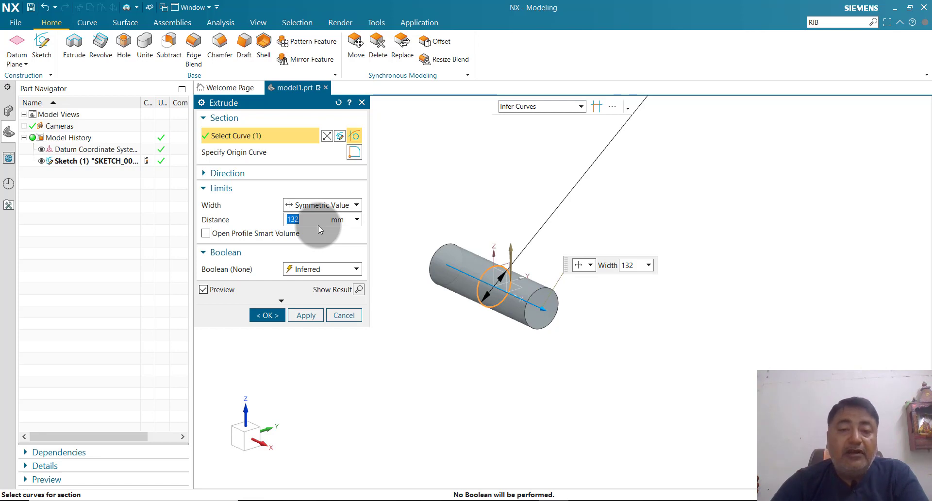
click(304, 323)
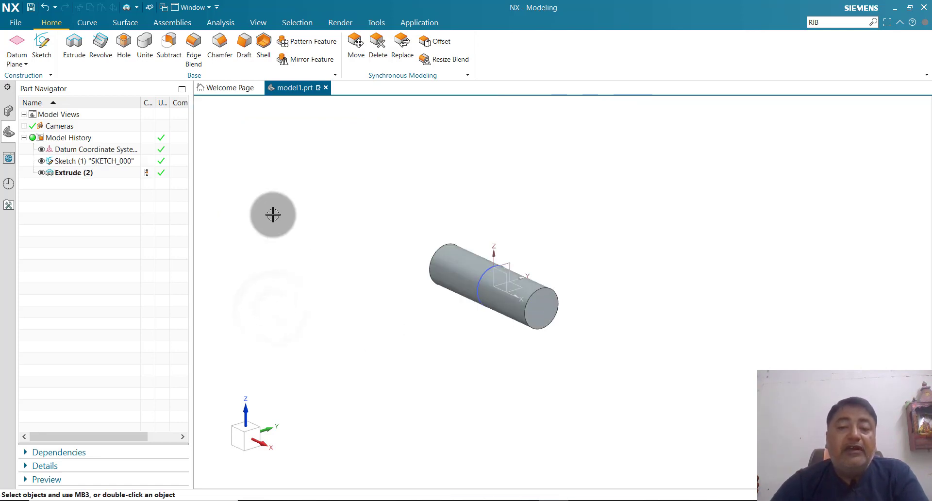
- Start a sketch on the shaft's front end face and draw a circle about 21.4 mm in diameter centred on the origin
click(48, 50)
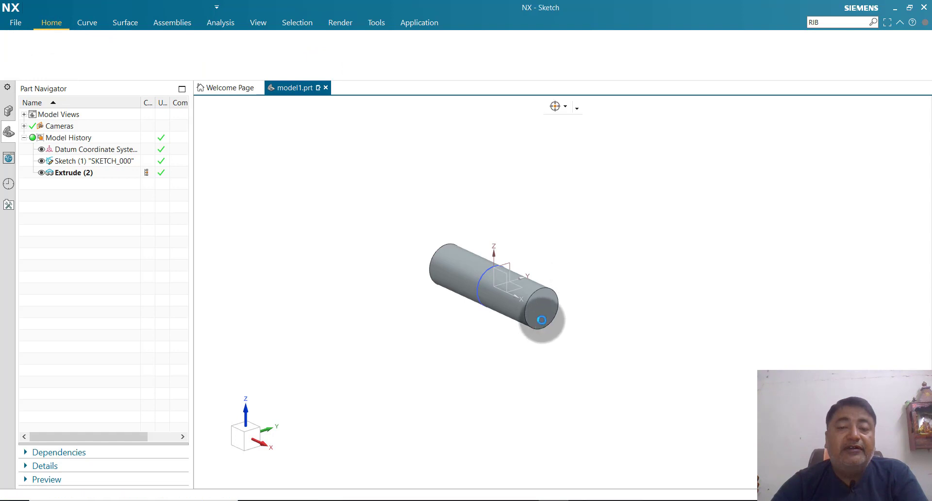
click(541, 313)
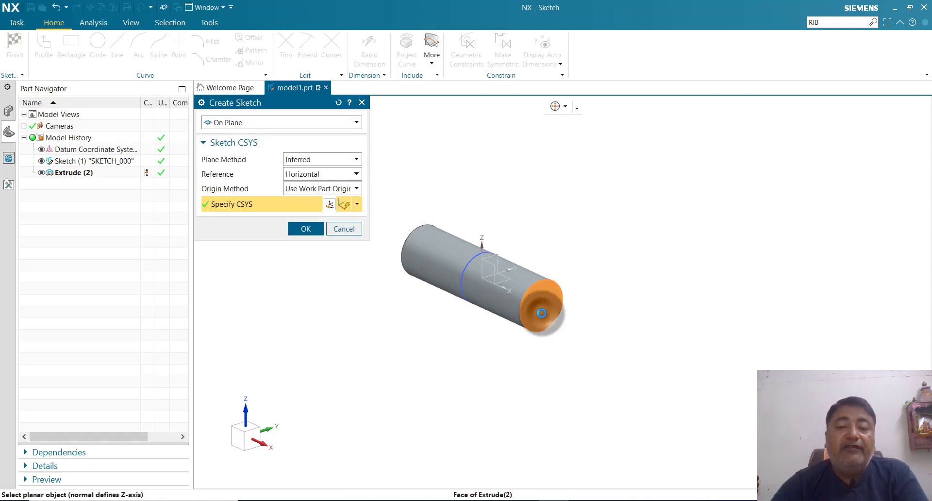
click(302, 228)
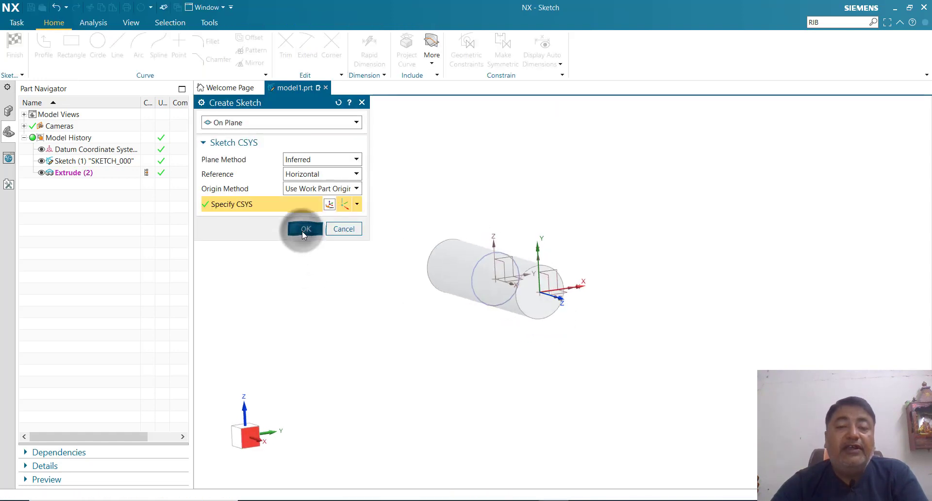
click(98, 43)
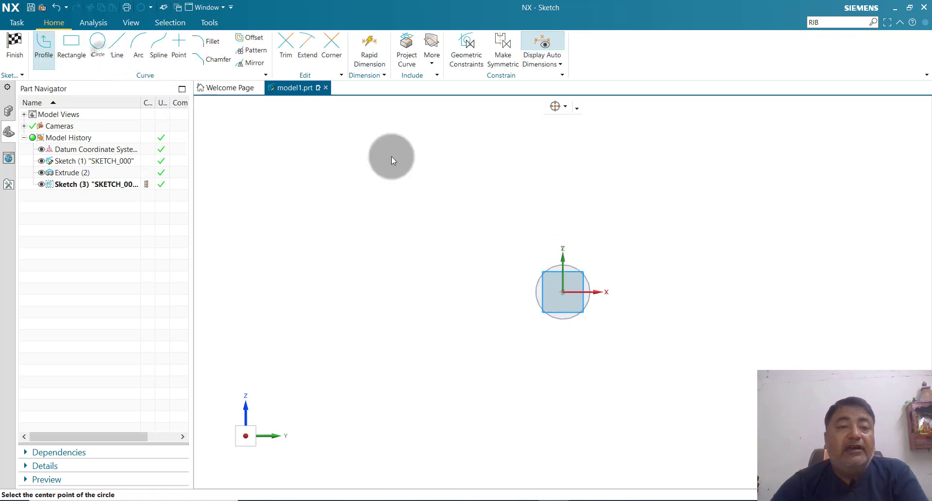
click(562, 292)
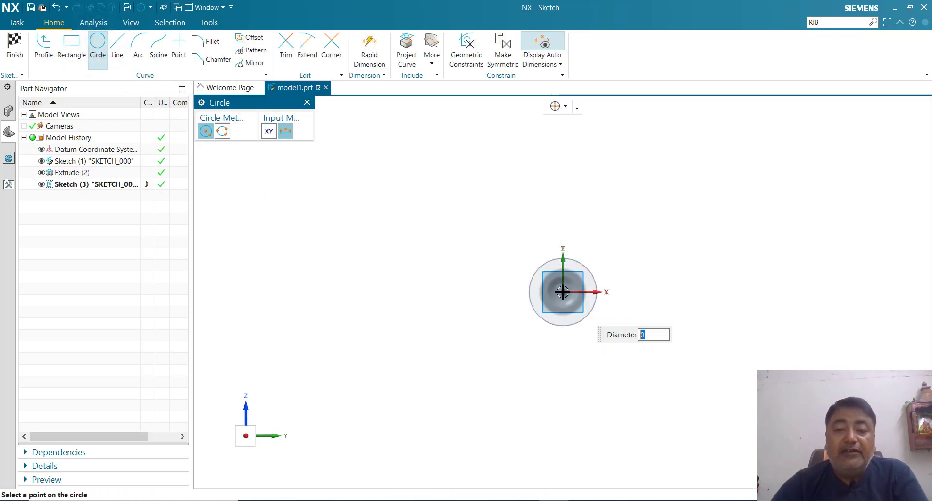
click(574, 257)
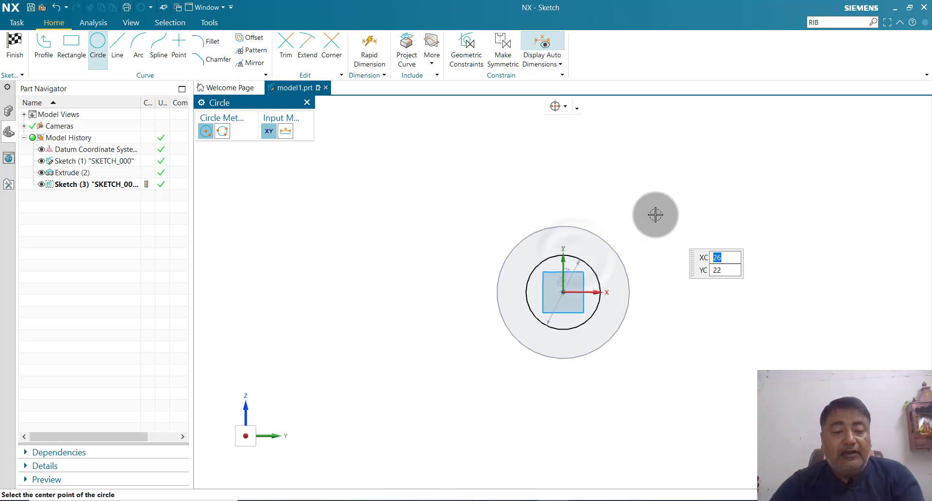
key(Escape)
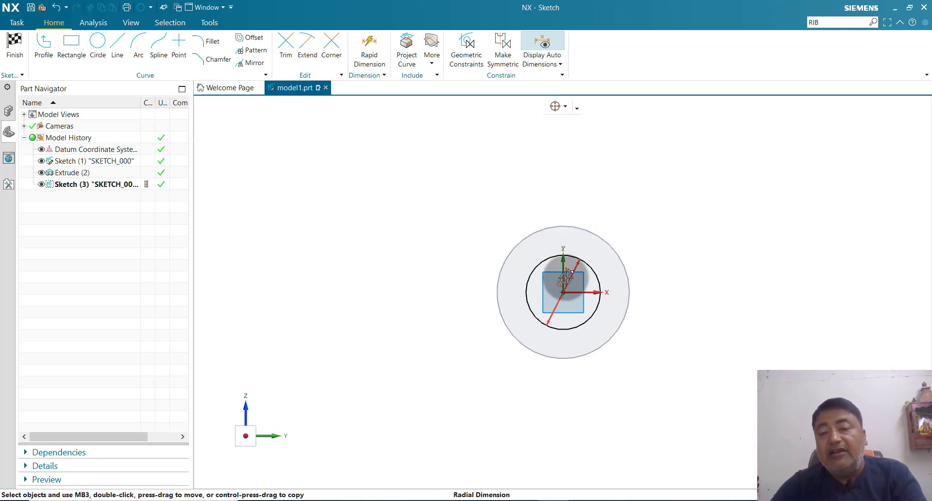
- Place the new circle's dimension outside the end face, set the diameter to 26 mm and finish the sketch
drag(566, 277, 640, 208)
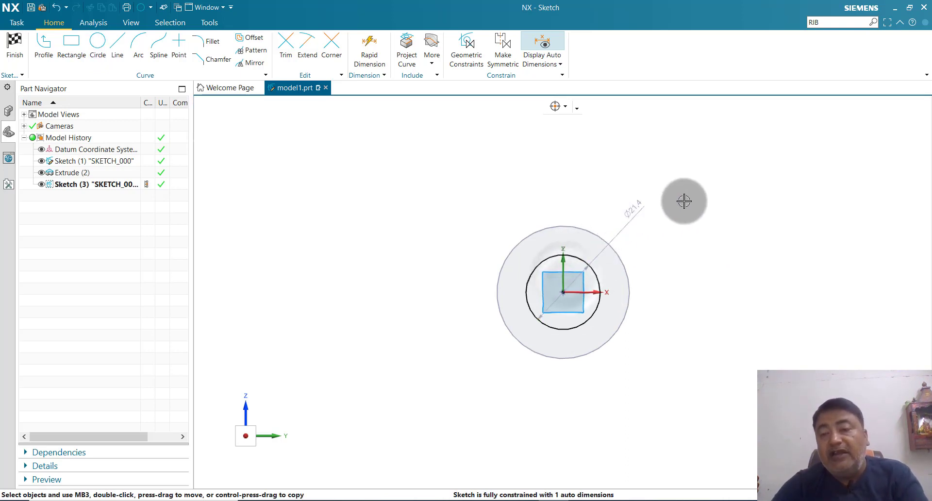
double_click(637, 212)
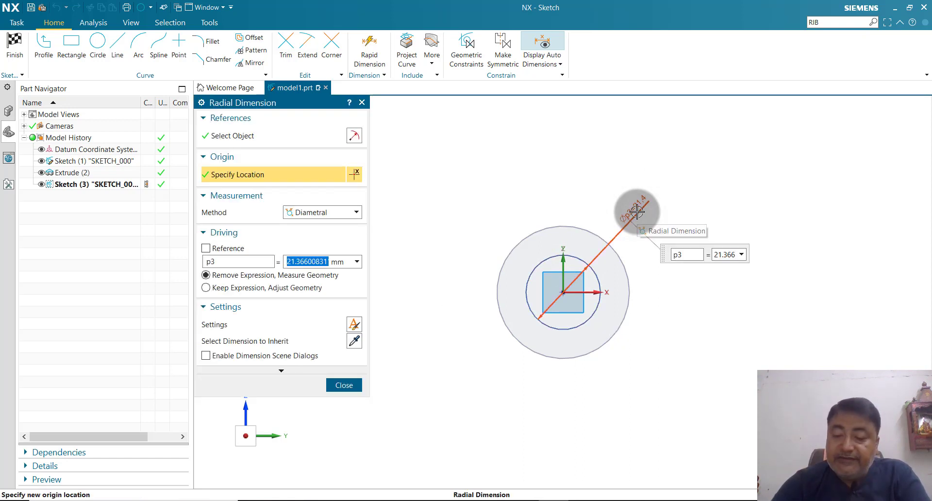
text(26)
key(Return)
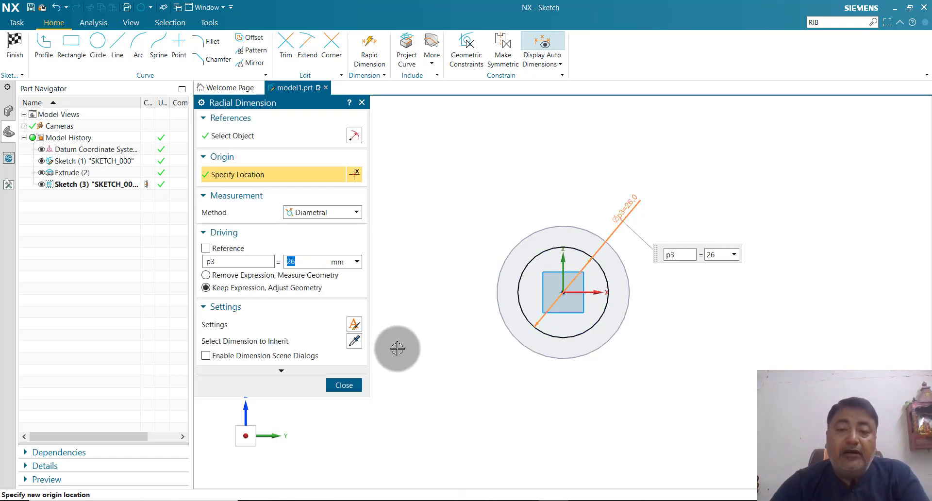
click(357, 385)
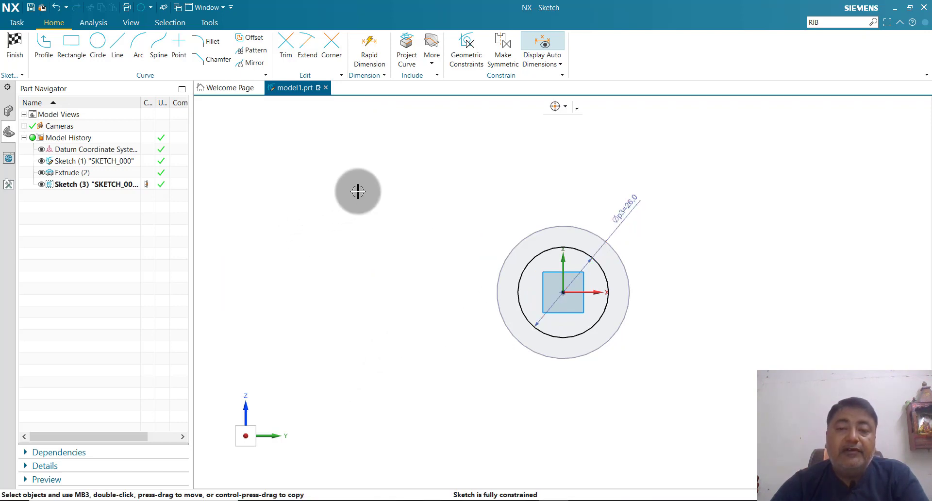
middle_drag(359, 193, 388, 204)
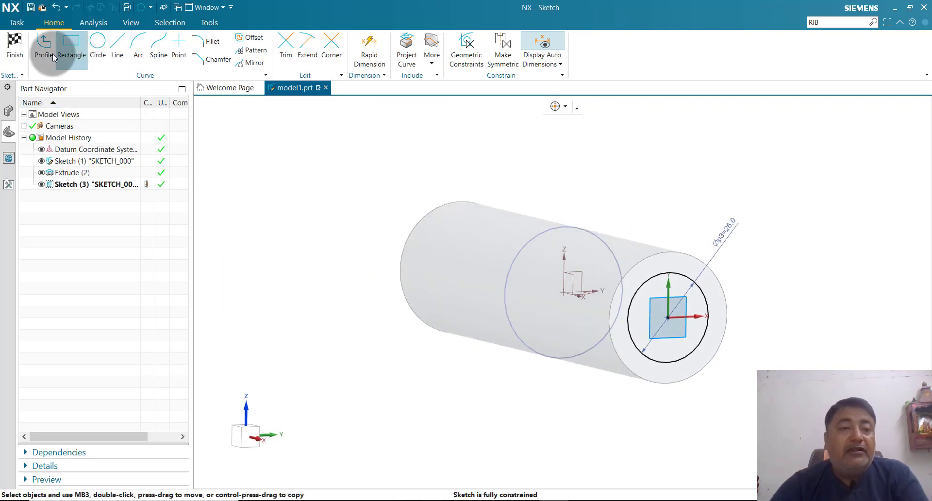
click(15, 43)
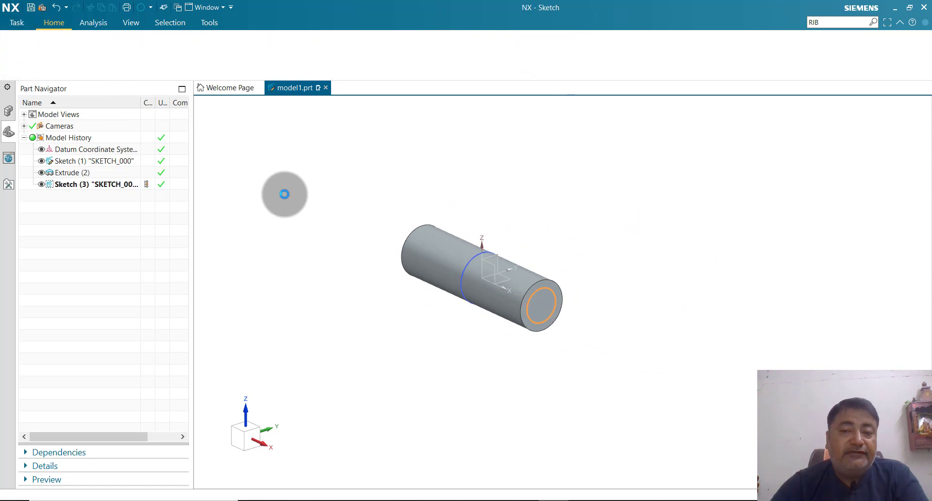
- Extrude the 26 mm circle 32 mm outward from the end face, united with the shaft body
click(80, 54)
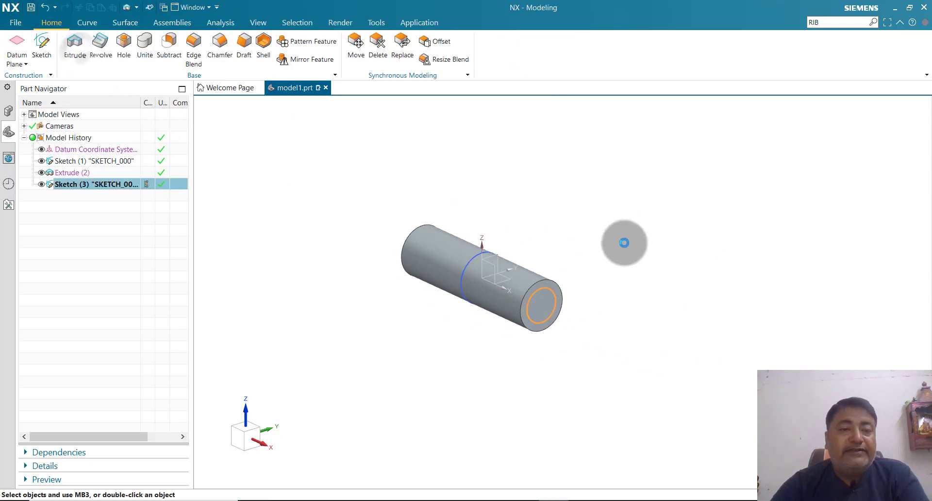
middle_click(657, 283)
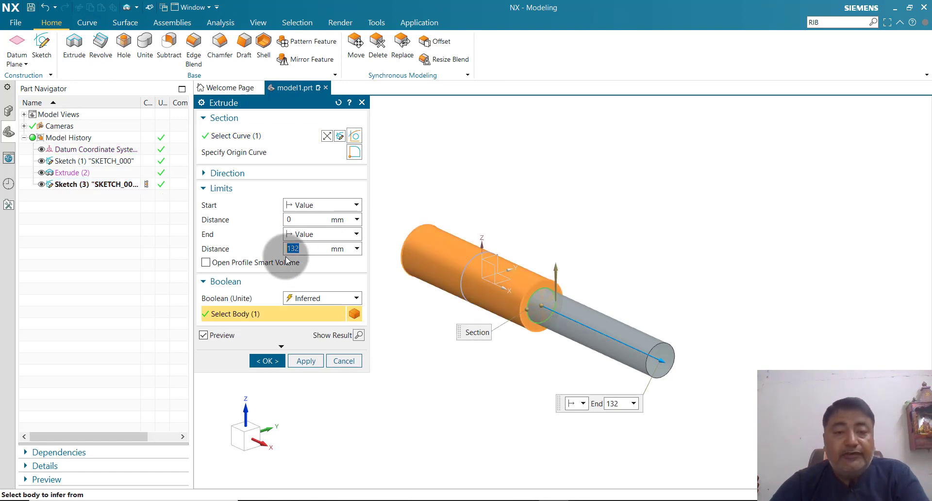
text(32)
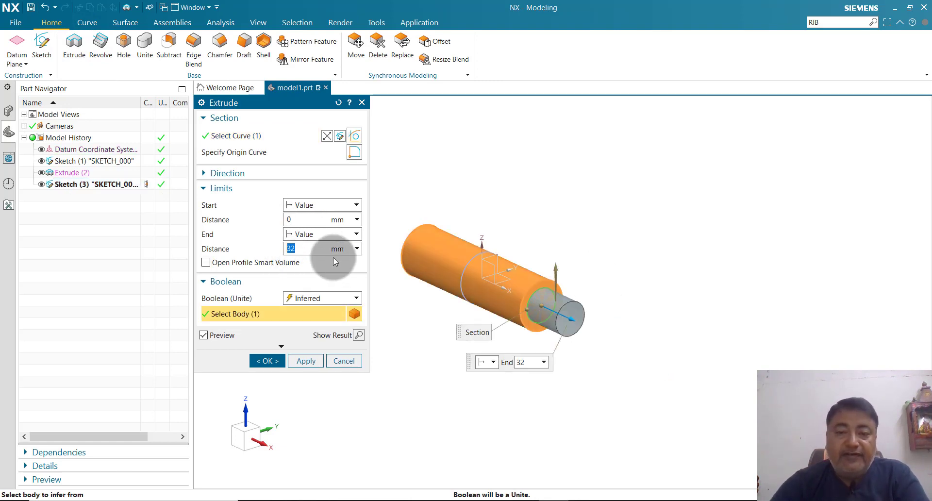
click(275, 362)
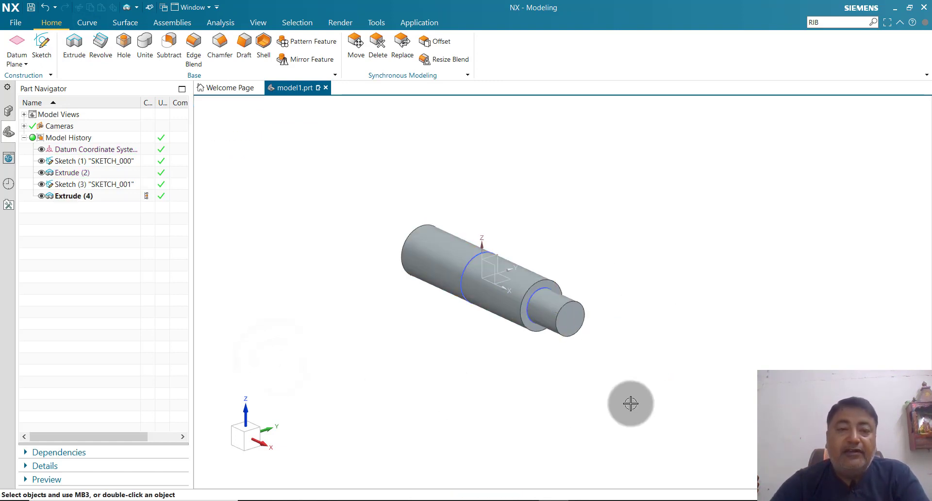
- Mirror the 26 mm end journal extrusion about the YZ datum plane onto the shaft's opposite end
click(293, 60)
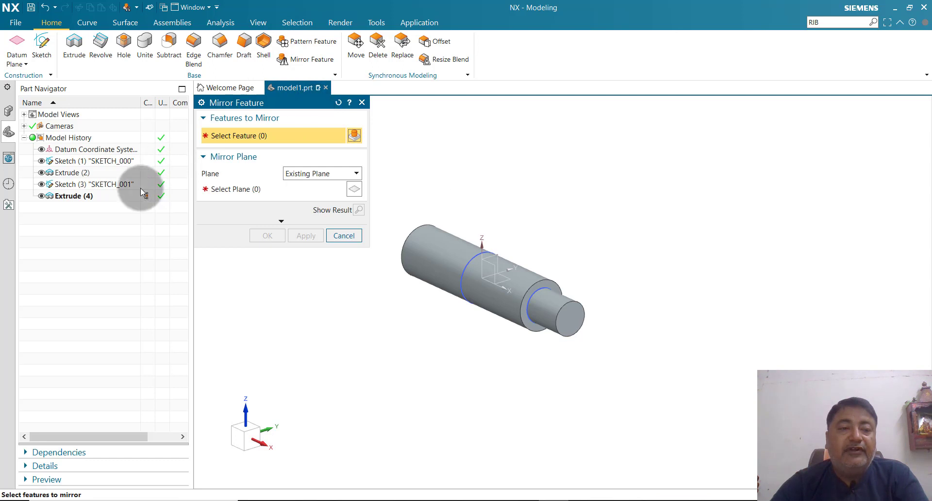
click(62, 196)
click(232, 184)
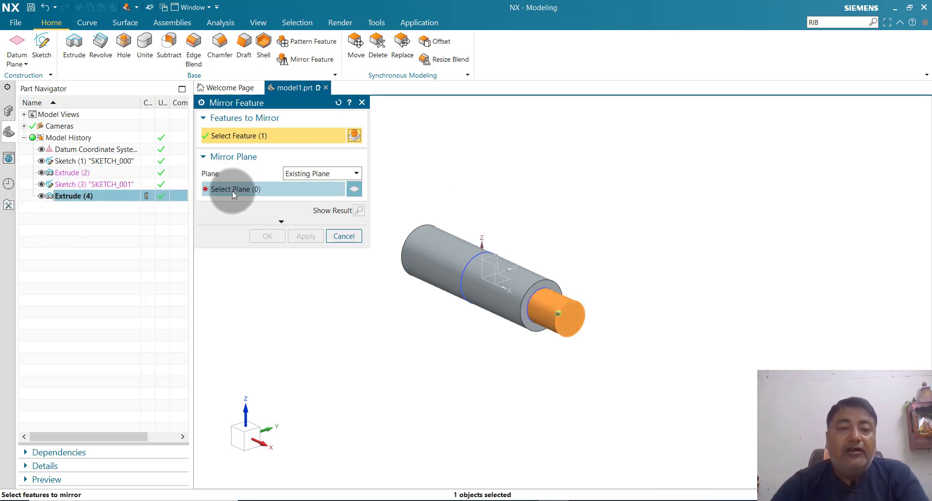
click(500, 257)
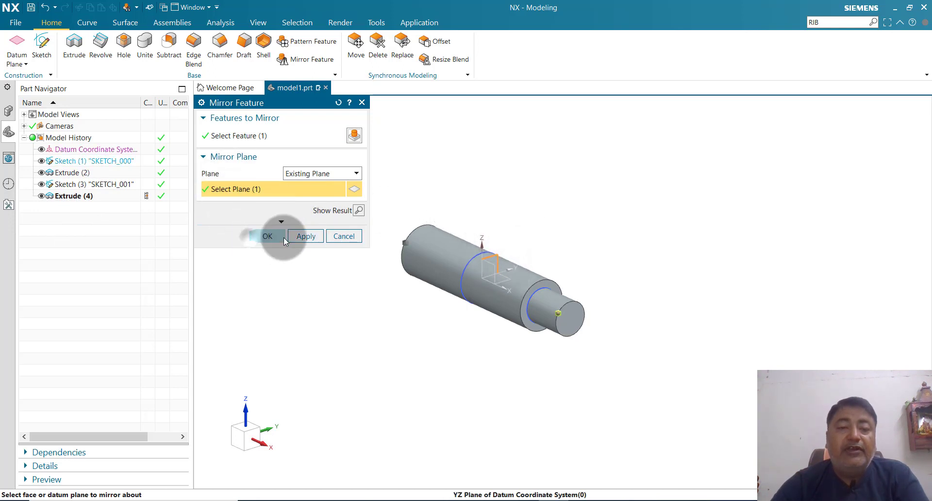
click(268, 236)
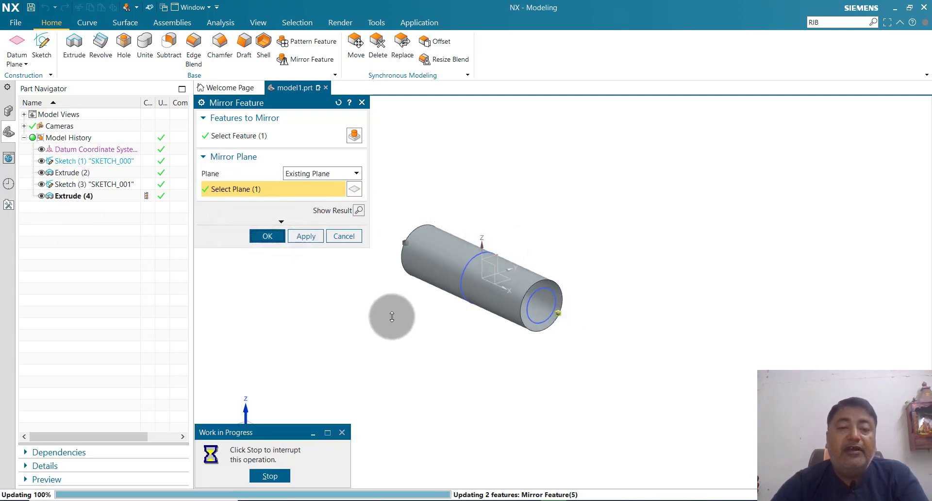
- Chamfer the outer end edges of both 26 mm journals with a symmetric distance of 2 mm
middle_drag(414, 319, 423, 336)
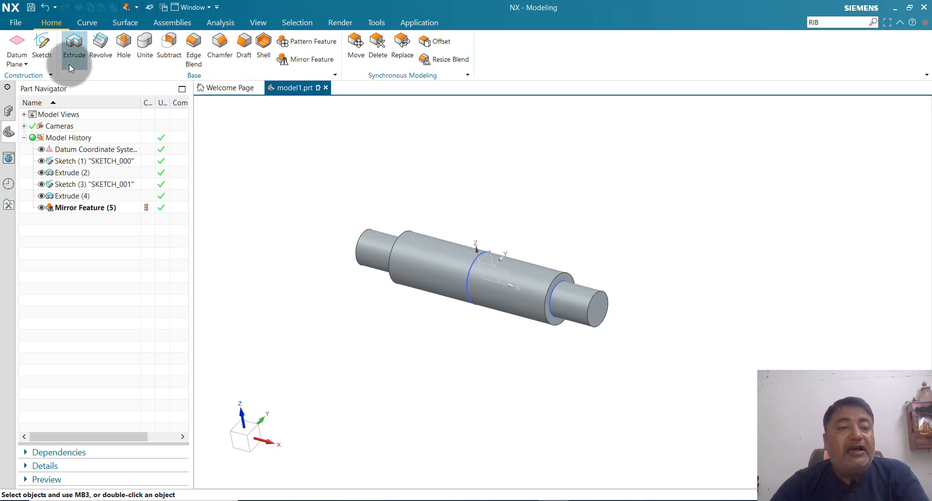
click(218, 49)
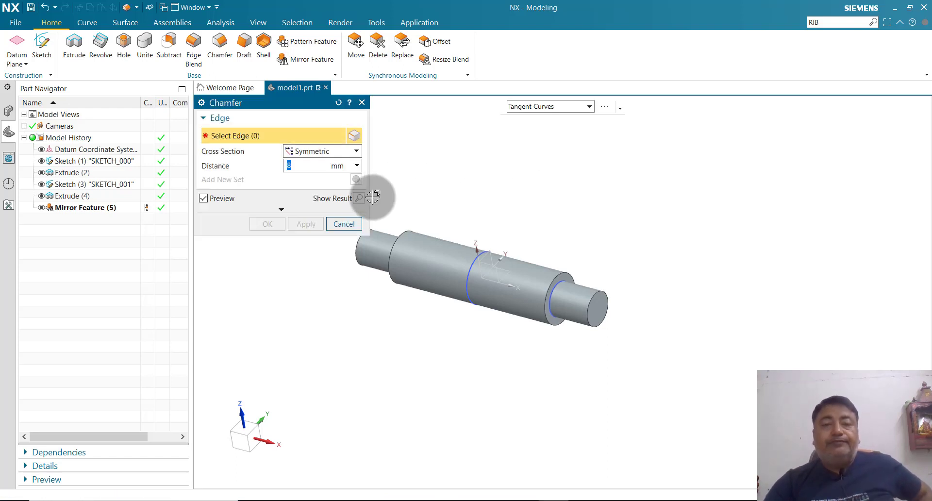
text(2)
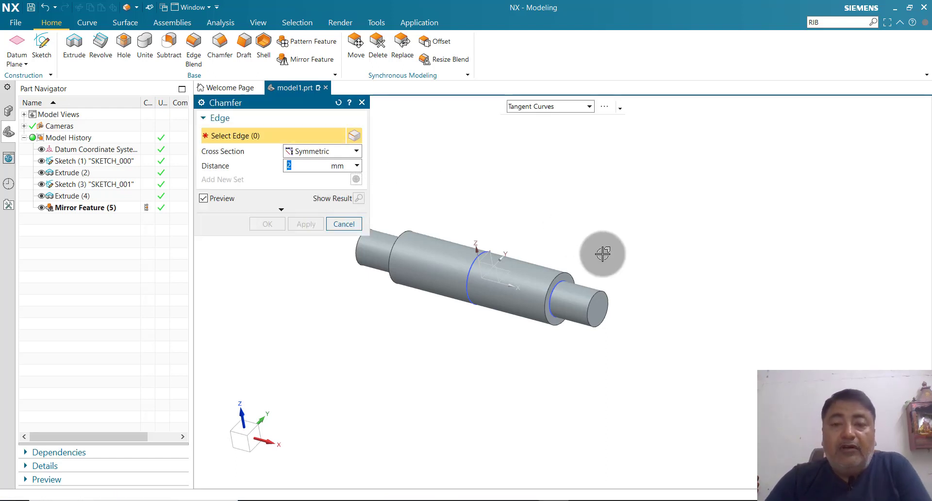
click(604, 293)
middle_drag(642, 316, 433, 223)
click(435, 226)
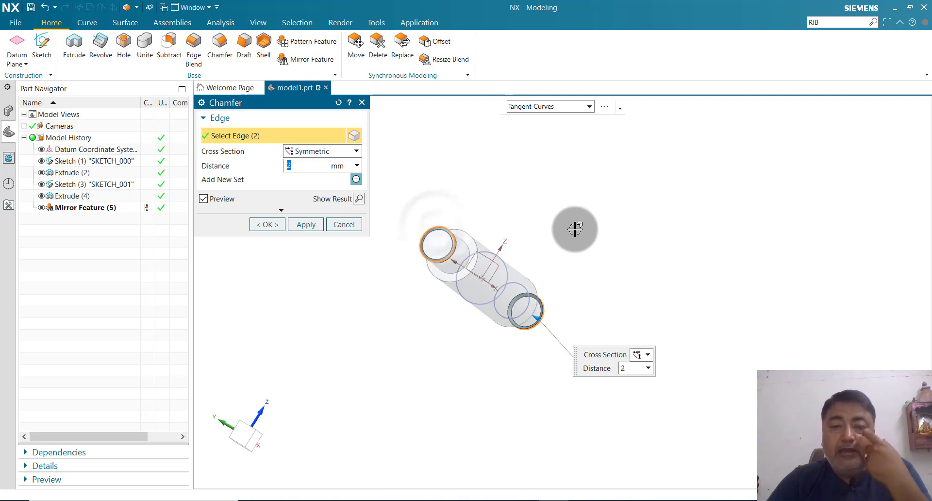
middle_drag(576, 229, 405, 213)
click(305, 224)
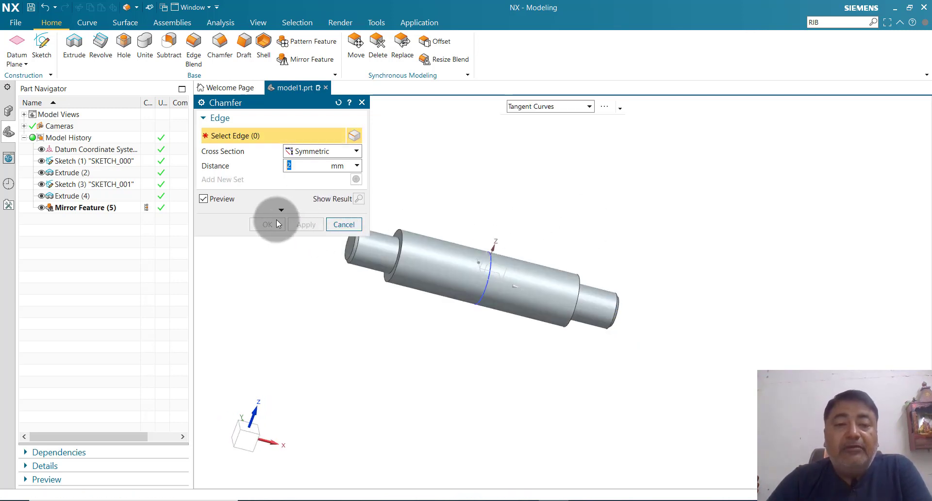
click(360, 222)
middle_drag(674, 271, 651, 260)
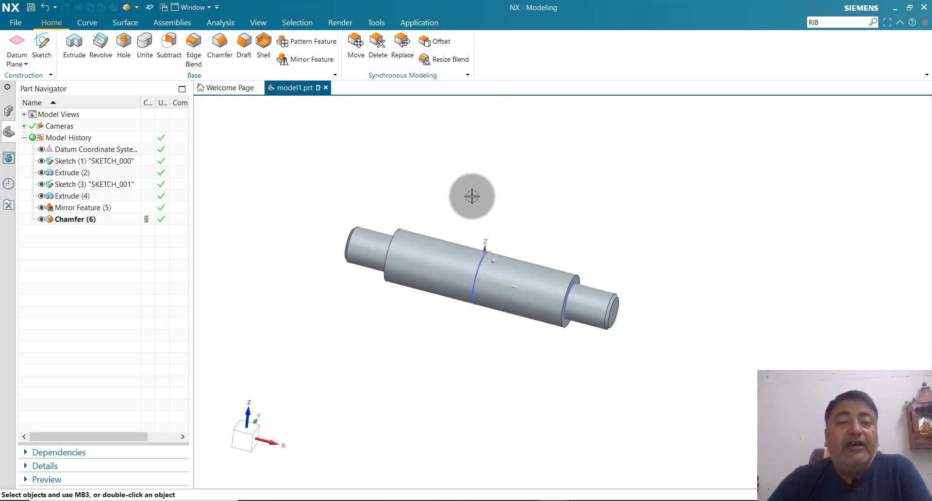
- Close the shaft part and create a new millimetre assembly file, assembly1.prt, from the Assembly template
click(326, 87)
click(468, 277)
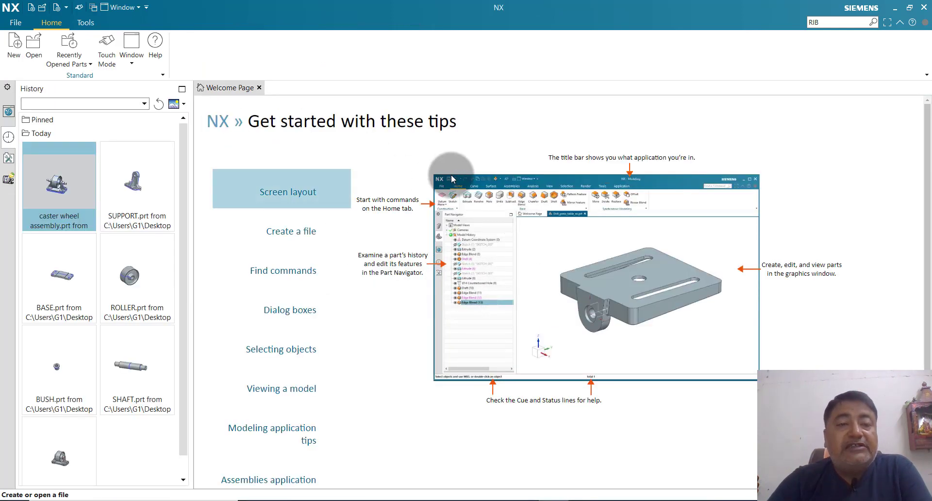
click(14, 48)
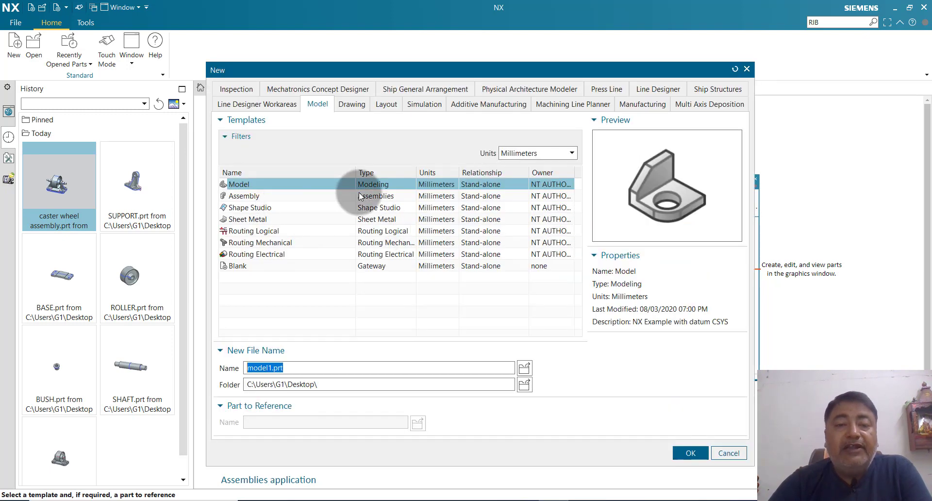
click(366, 197)
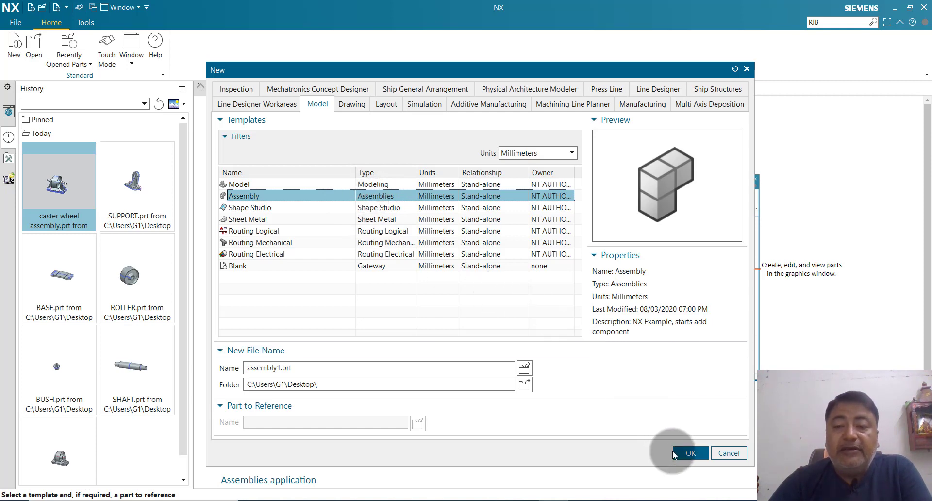
click(685, 453)
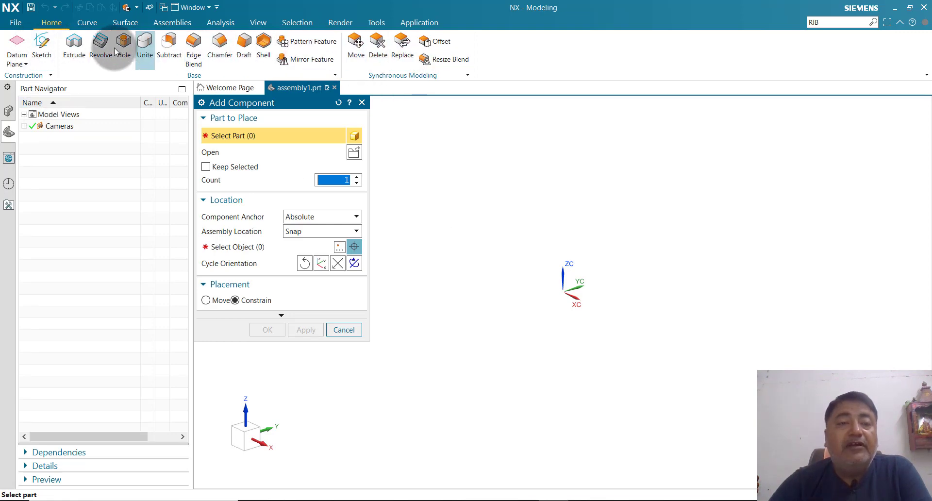
- Load the BASE part from the Desktop as the first component of the assembly
click(179, 21)
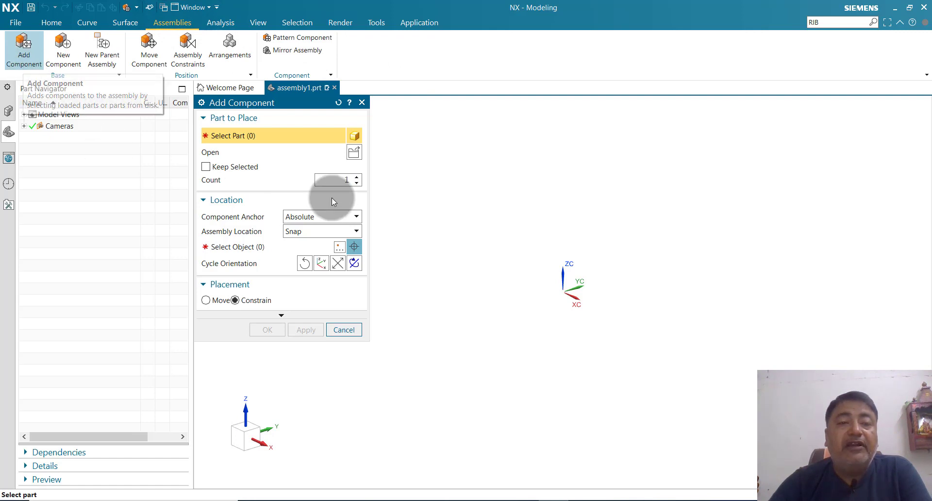
click(354, 155)
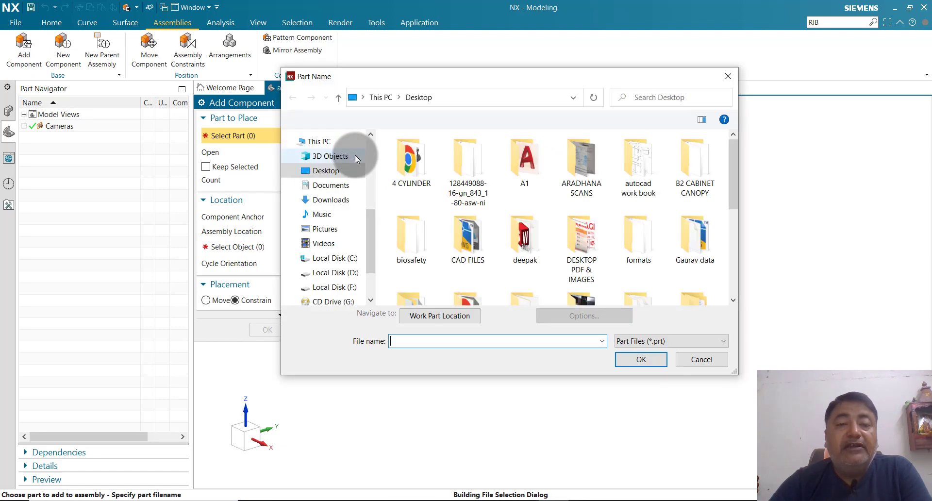
scroll(456, 222, down, 3)
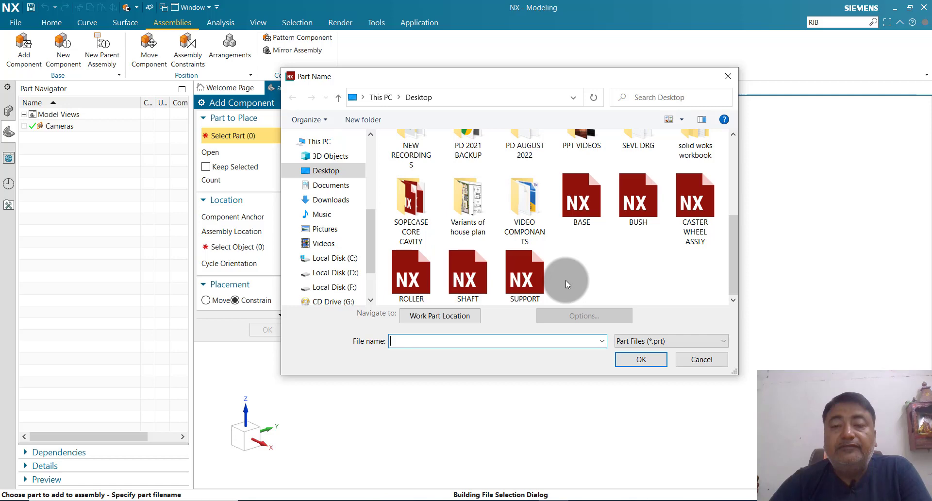
click(575, 219)
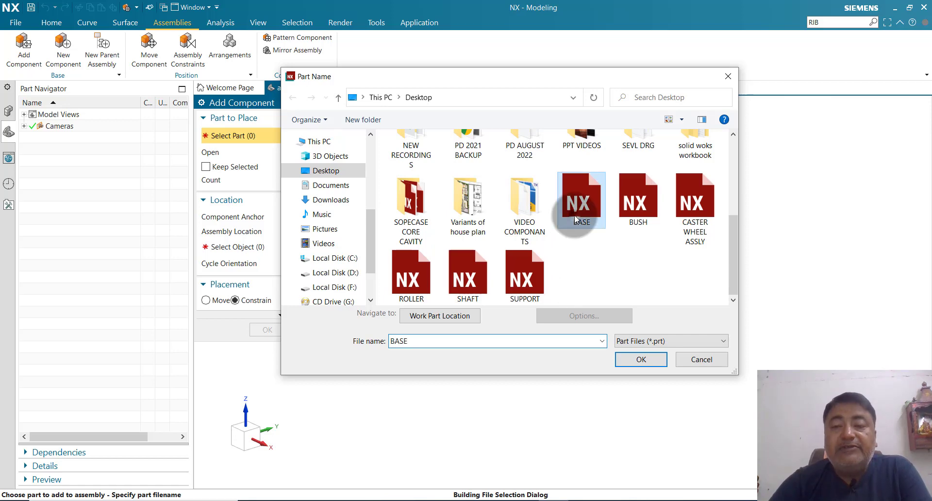
click(630, 359)
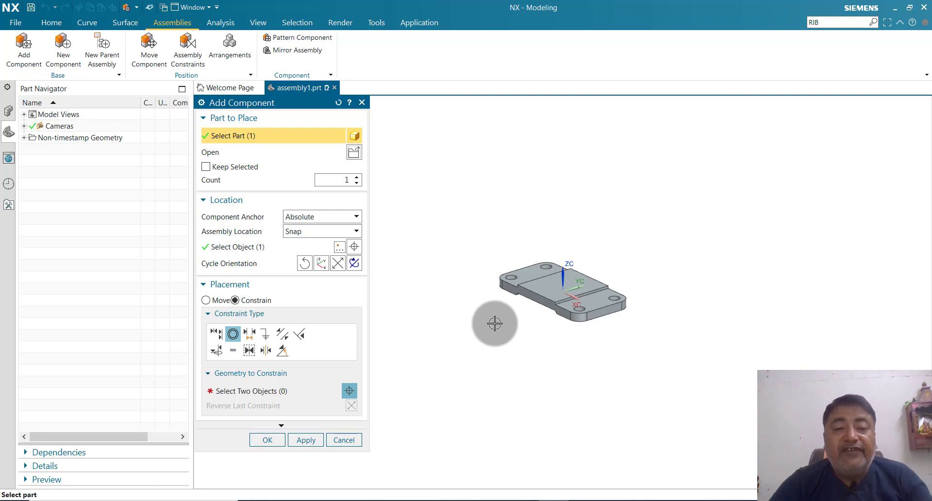
- Place the base at the WCS with absolute anchoring and add a Fix constraint to it
click(345, 232)
click(308, 273)
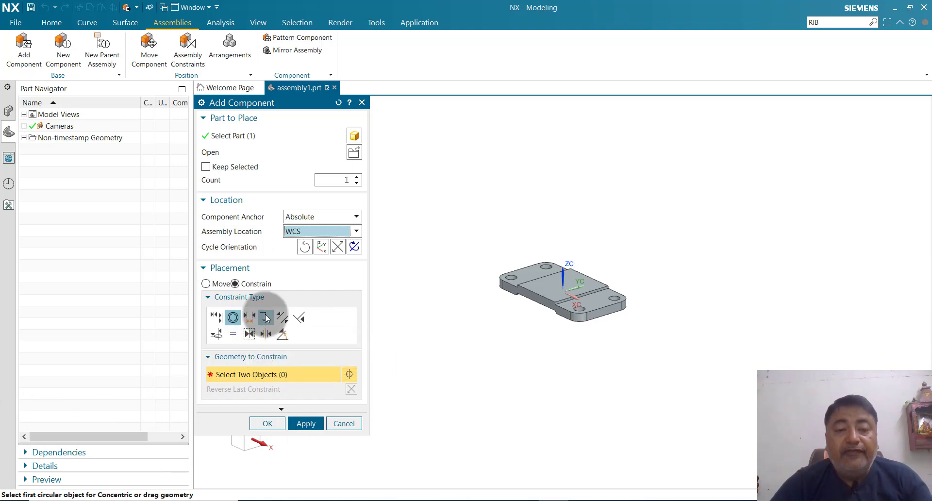
click(265, 317)
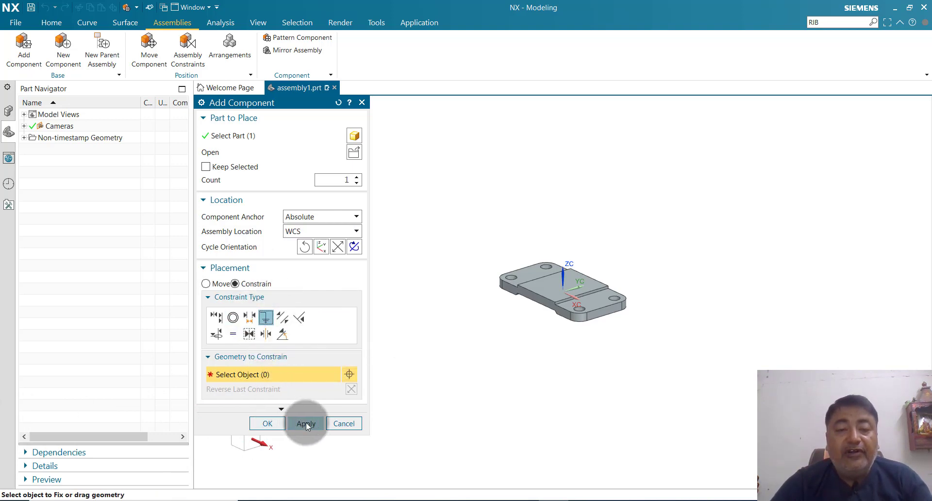
click(306, 423)
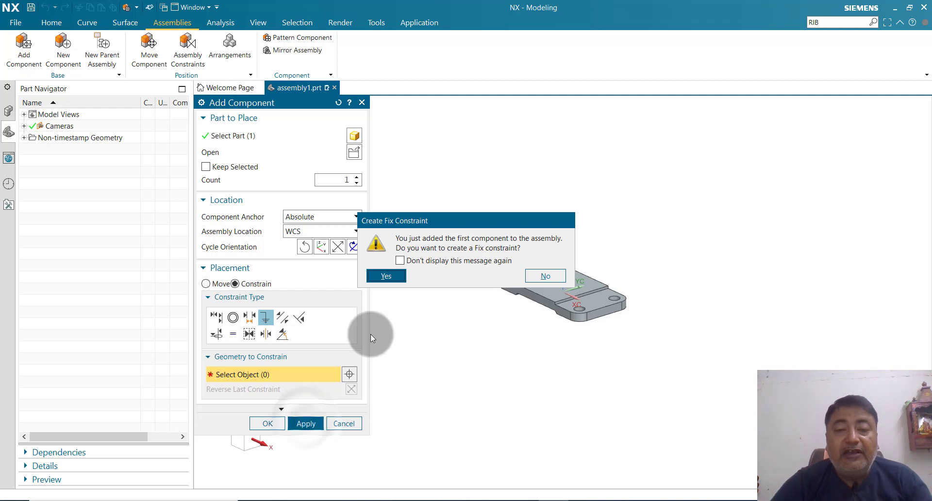
click(387, 276)
click(267, 424)
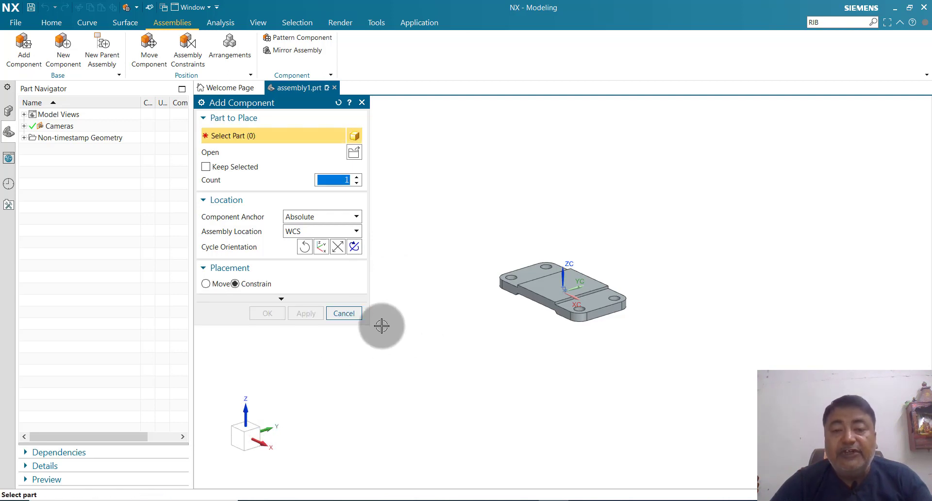
- Load the SUPPORT part from the Desktop as the next component to place
click(352, 156)
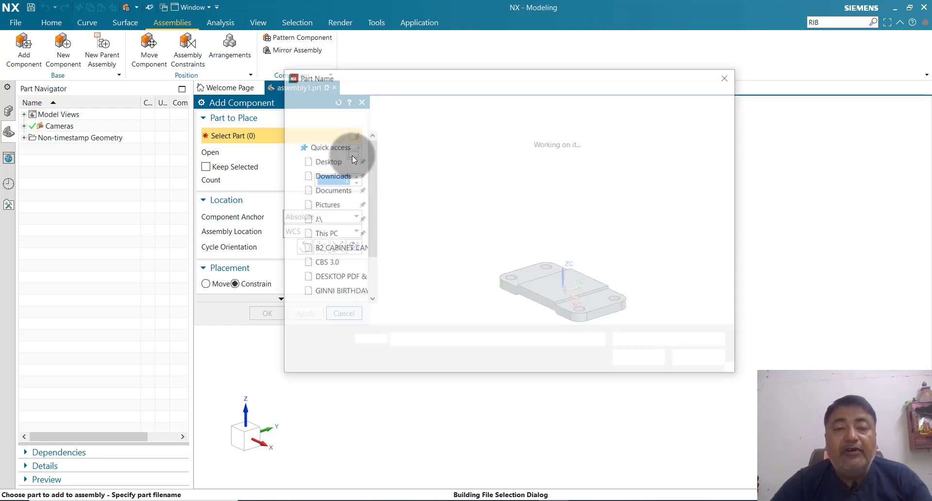
scroll(513, 258, down, 5)
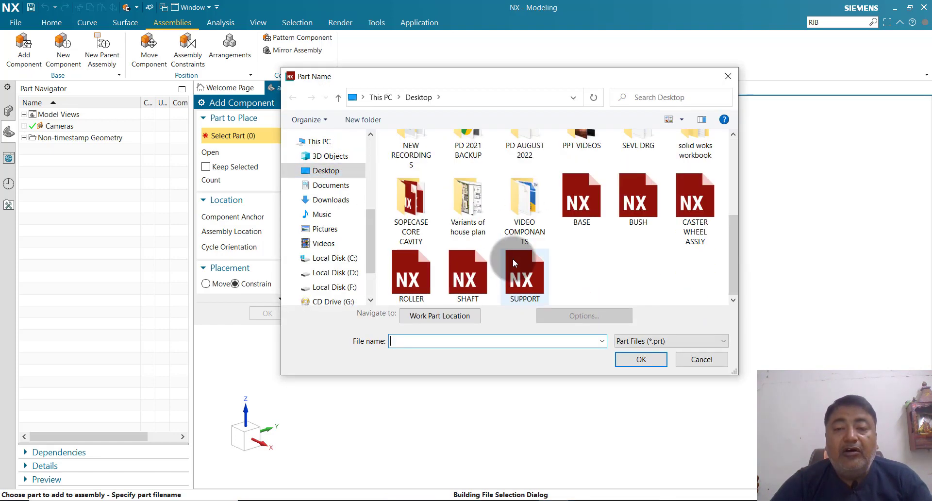
click(557, 281)
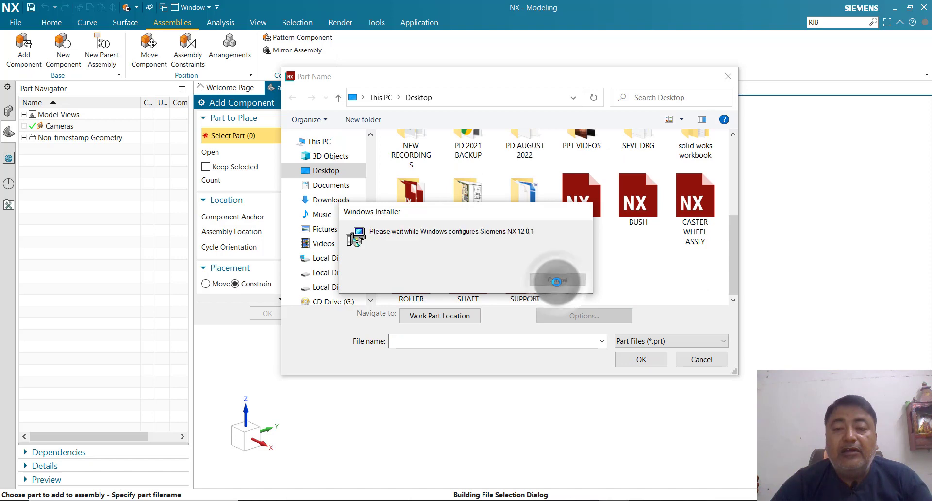
click(557, 281)
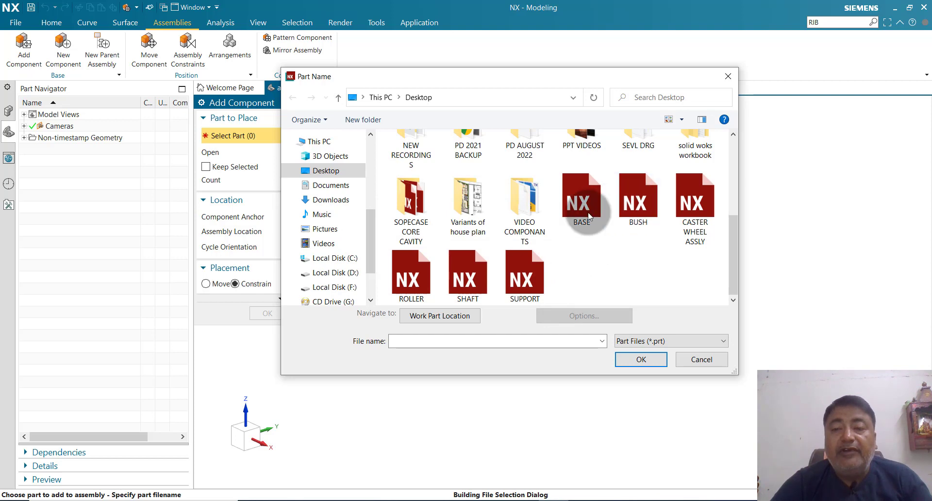
click(514, 279)
click(641, 359)
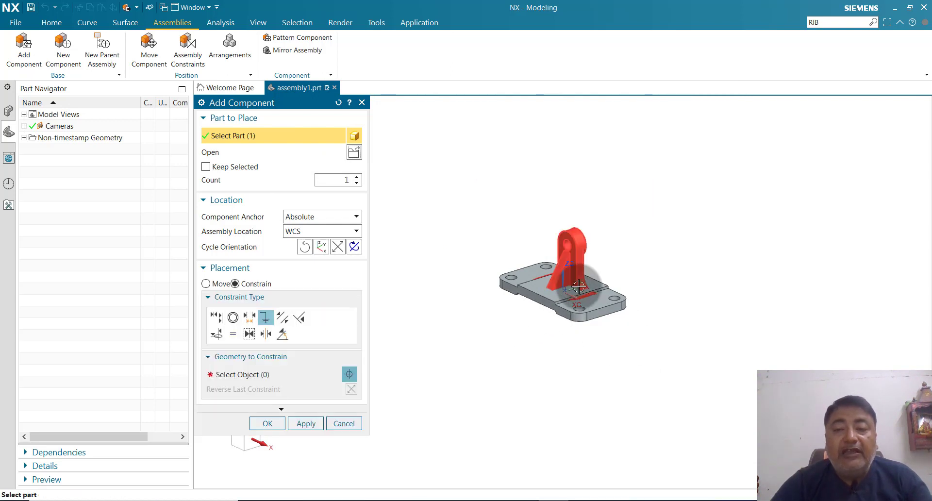
- Raise the support to Z 181, rotate it a quarter turn about the Z axis and shift it to X -150
click(212, 285)
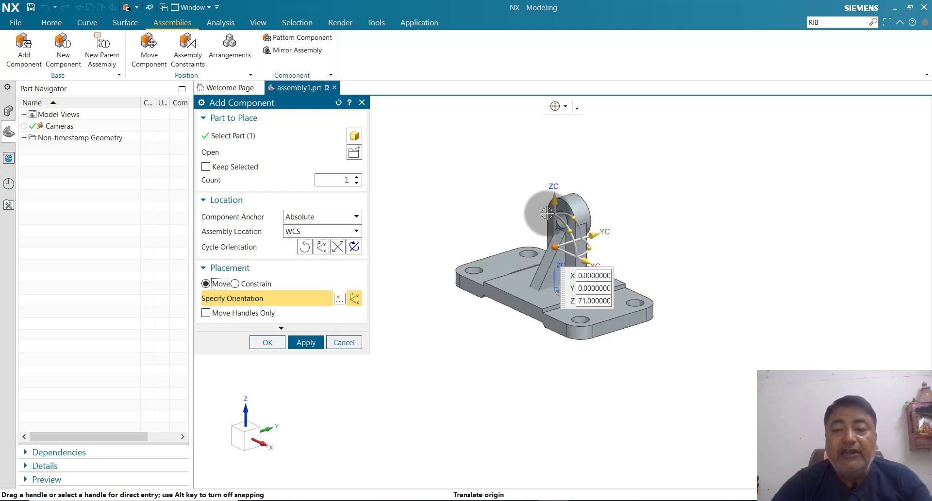
drag(556, 199, 554, 133)
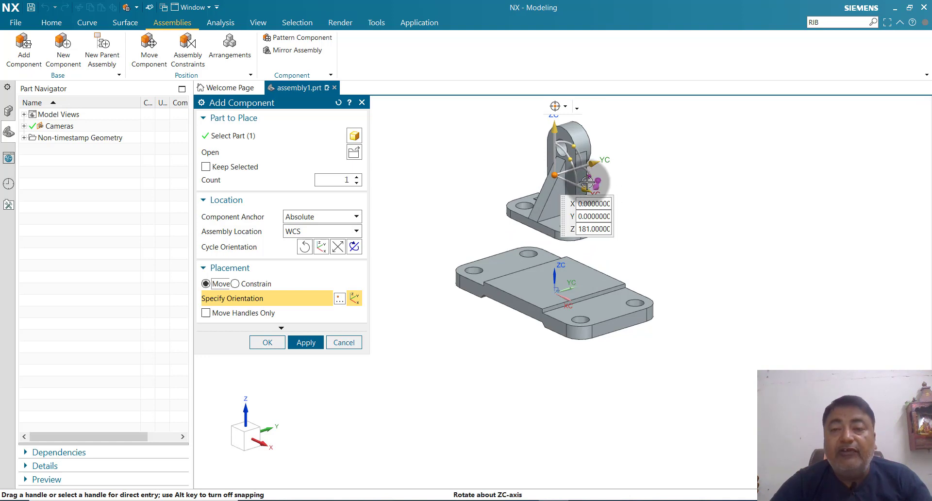
drag(587, 181, 549, 188)
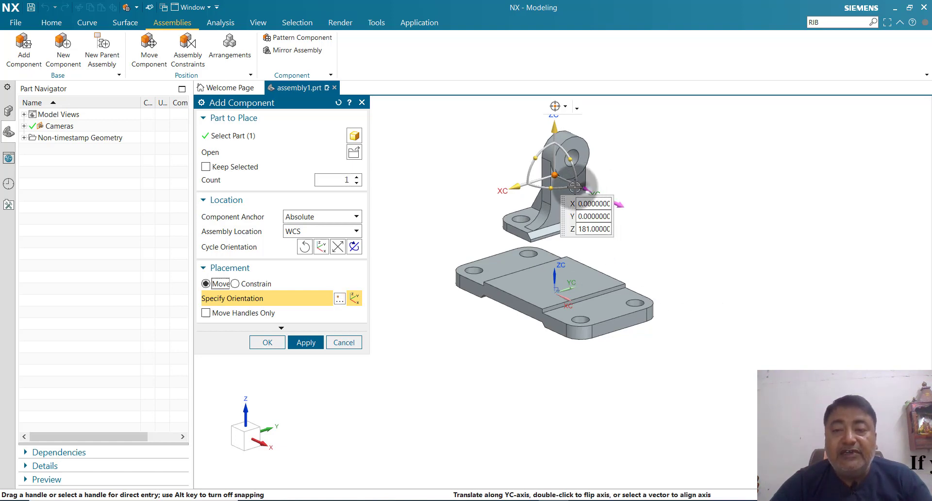
drag(582, 188, 506, 148)
middle_drag(729, 297, 753, 280)
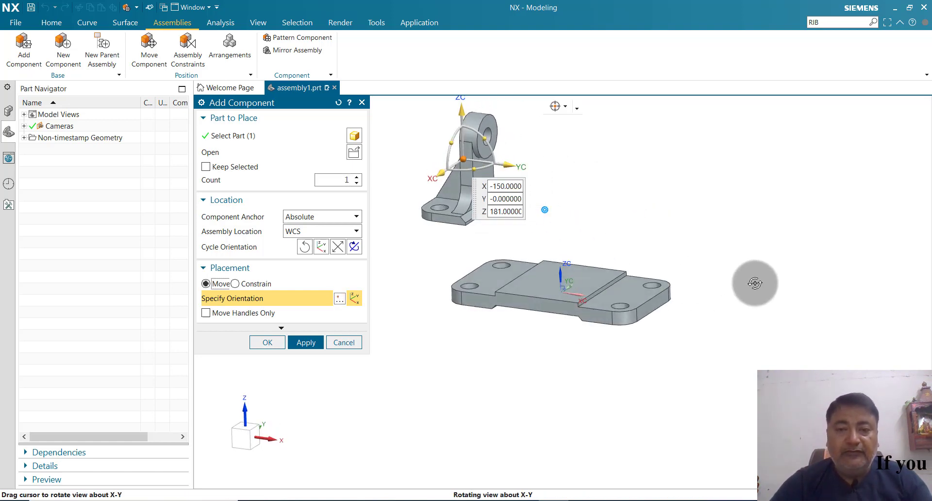
- Constrain the support's bottom face to the base's recessed upper end face with Touch/Align
click(245, 285)
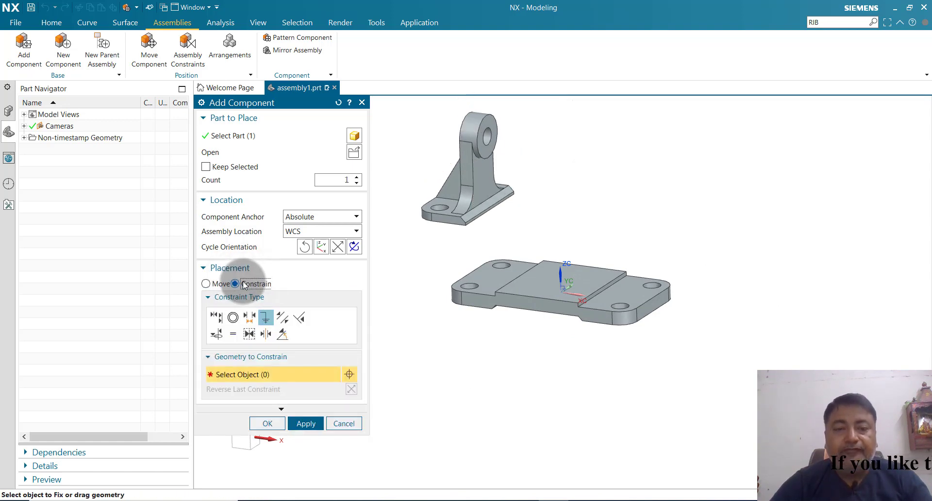
click(219, 320)
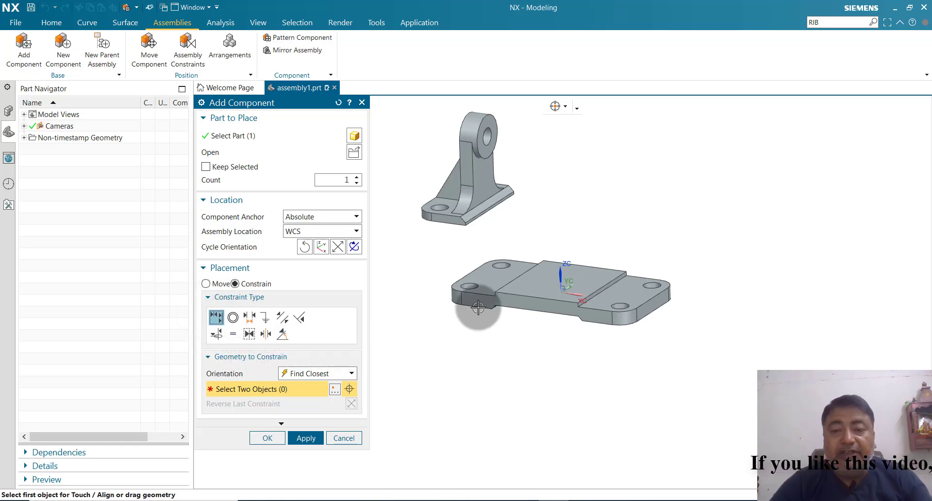
click(496, 286)
middle_drag(489, 371, 484, 320)
click(482, 223)
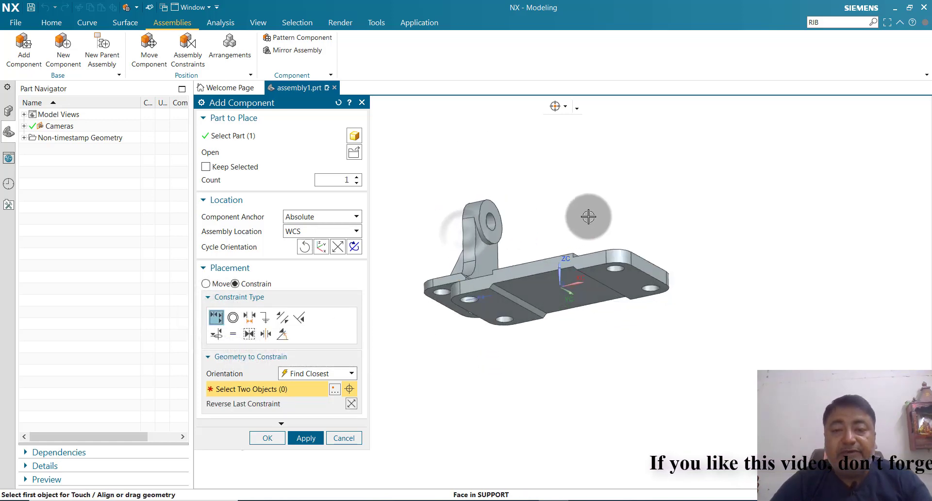
- Align the base's long front side face with the matching side face of the support's foot using Touch/Align
middle_drag(589, 216, 589, 249)
scroll(480, 299, up, 3)
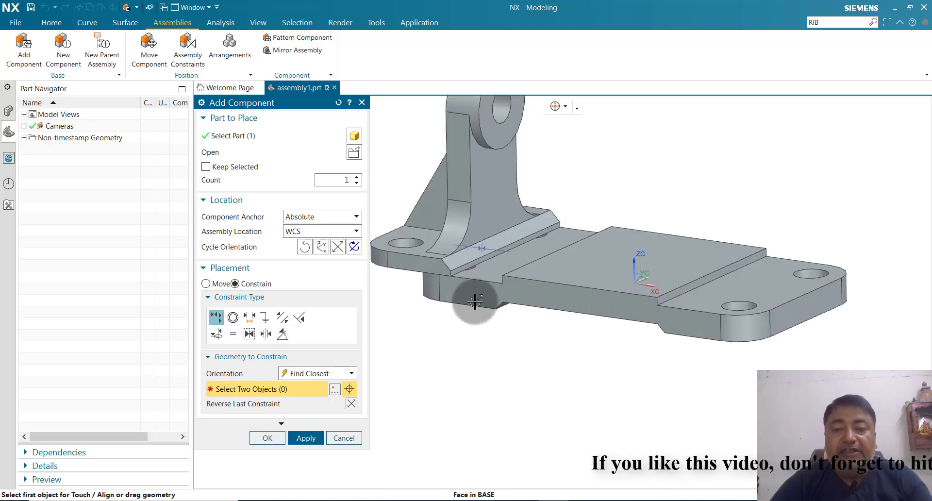
click(474, 302)
click(424, 263)
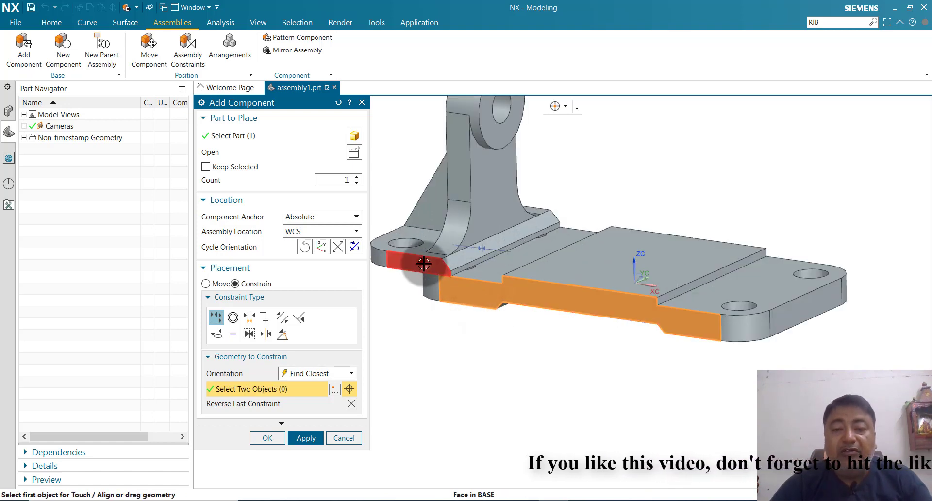
- Mate the vertical step face of the base's raised middle with the support foot's inner end face using Touch/Align
middle_drag(477, 337, 521, 345)
click(599, 294)
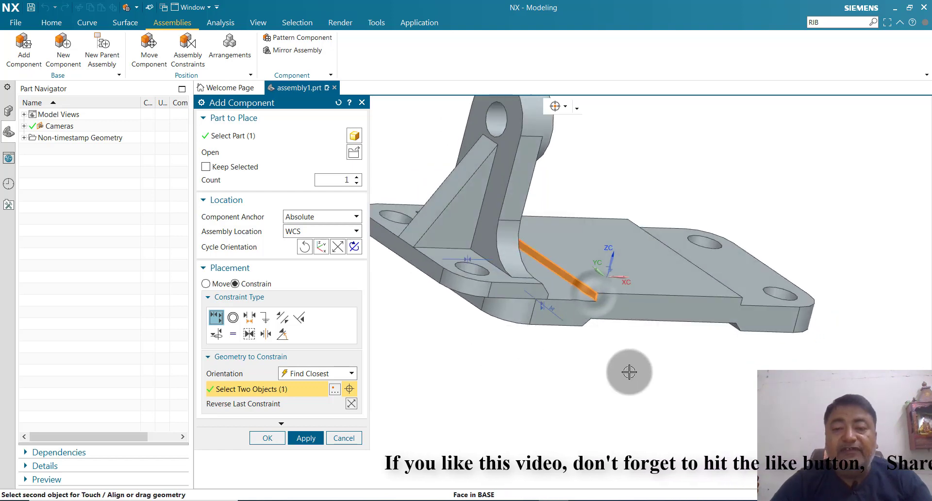
middle_drag(624, 370, 544, 359)
click(486, 295)
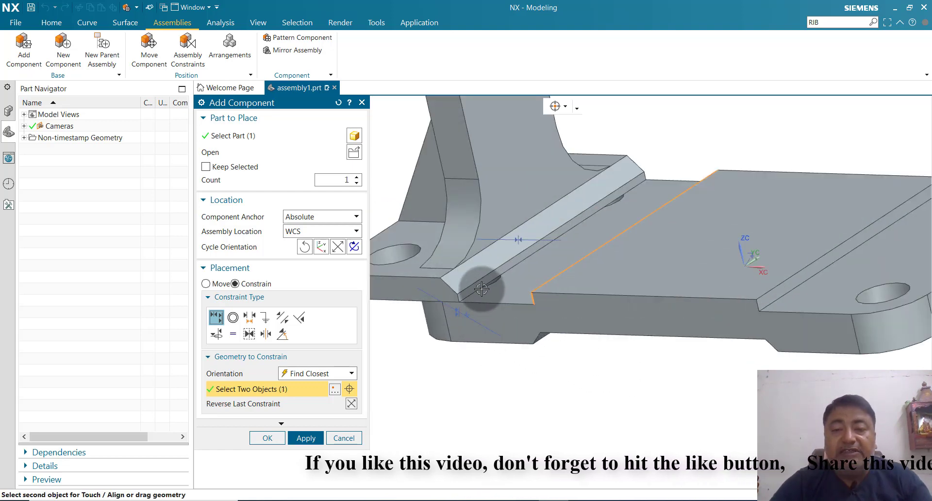
- Accept the first support's constraints and finish placing it on the base
scroll(532, 380, down, 3)
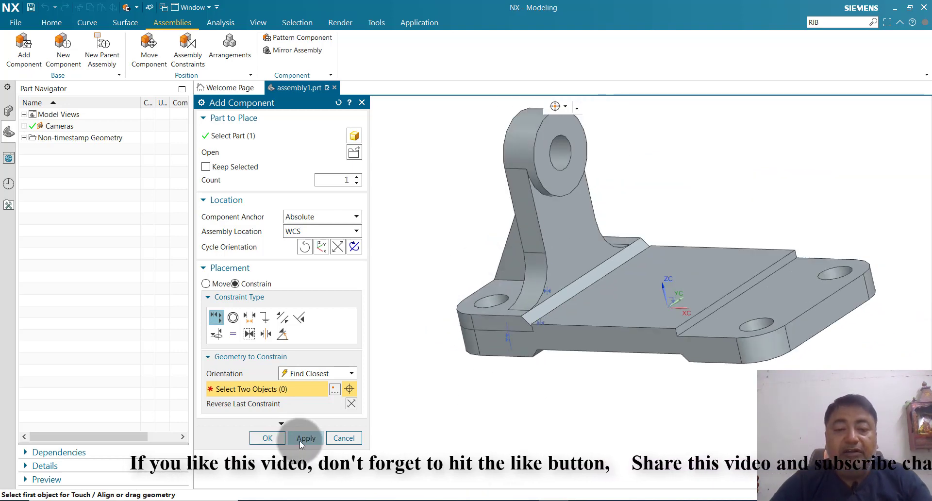
click(270, 437)
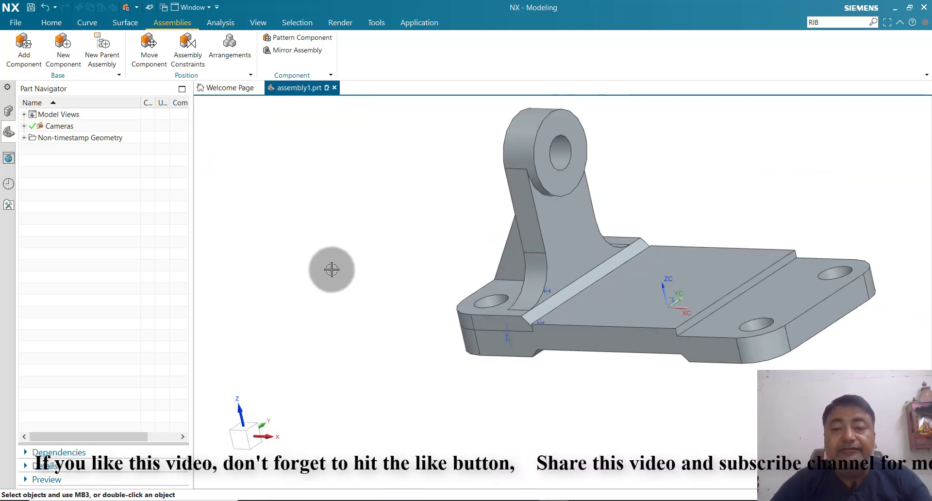
scroll(339, 282, down, 2)
middle_drag(343, 287, 354, 281)
- Load the SUPPORT part from the Desktop as another component, dismissing the installer pop-up
click(34, 59)
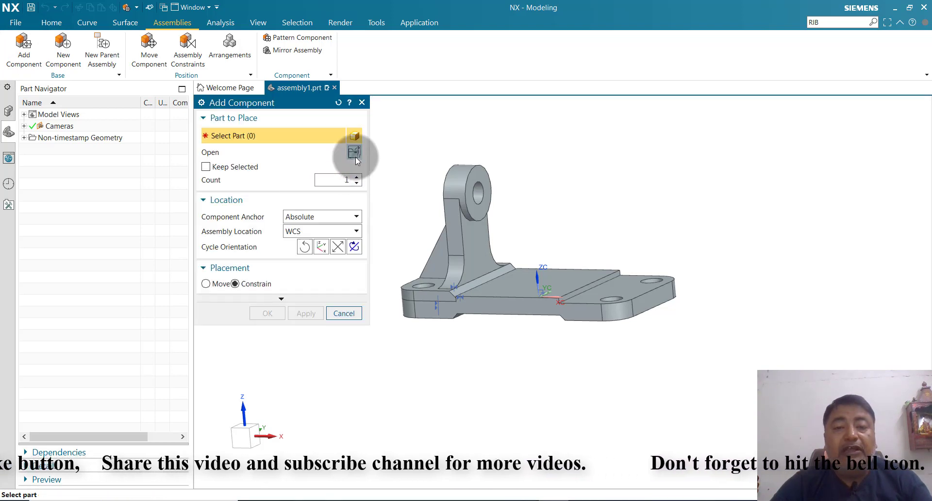
click(354, 153)
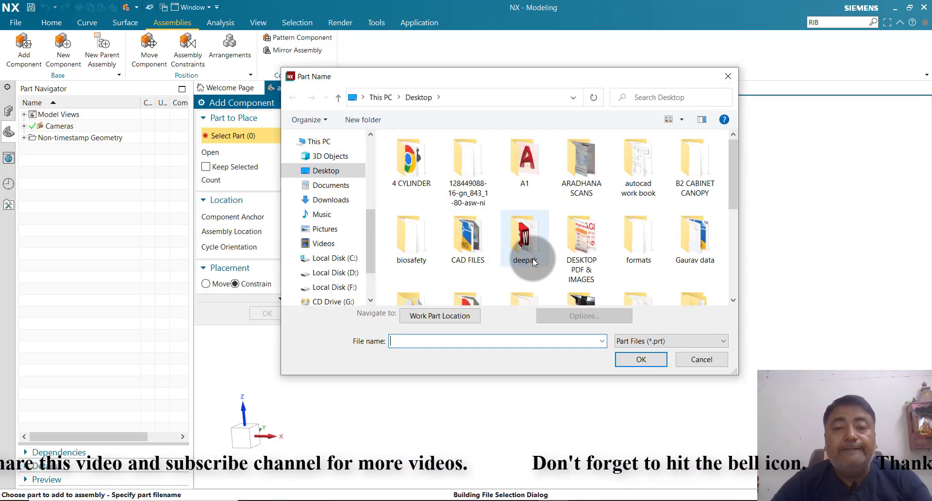
scroll(534, 259, down, 5)
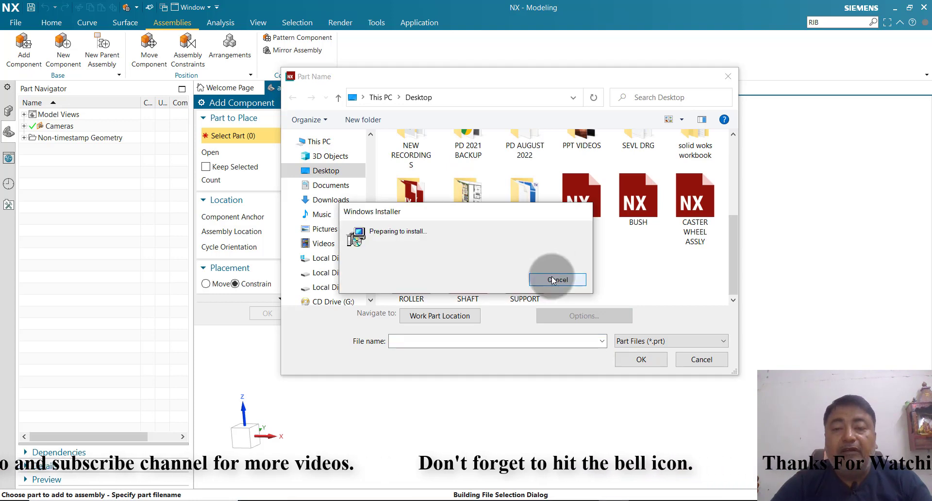
click(551, 276)
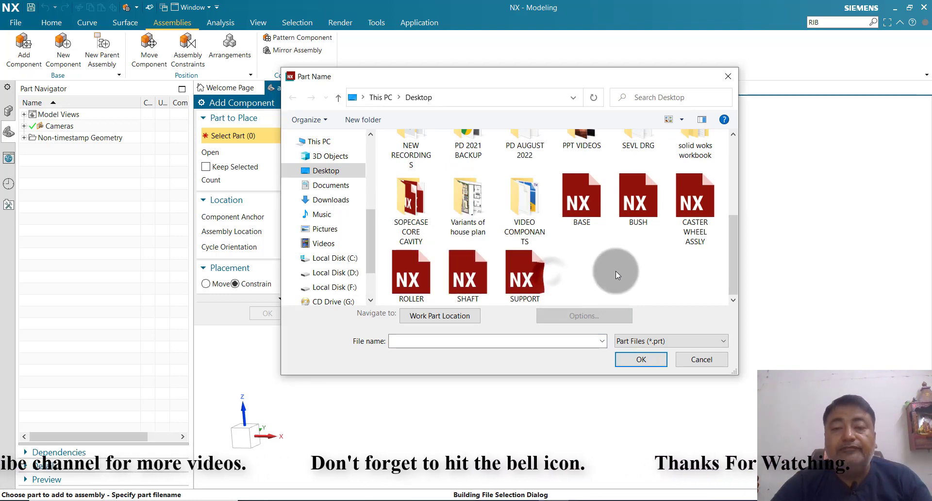
click(563, 279)
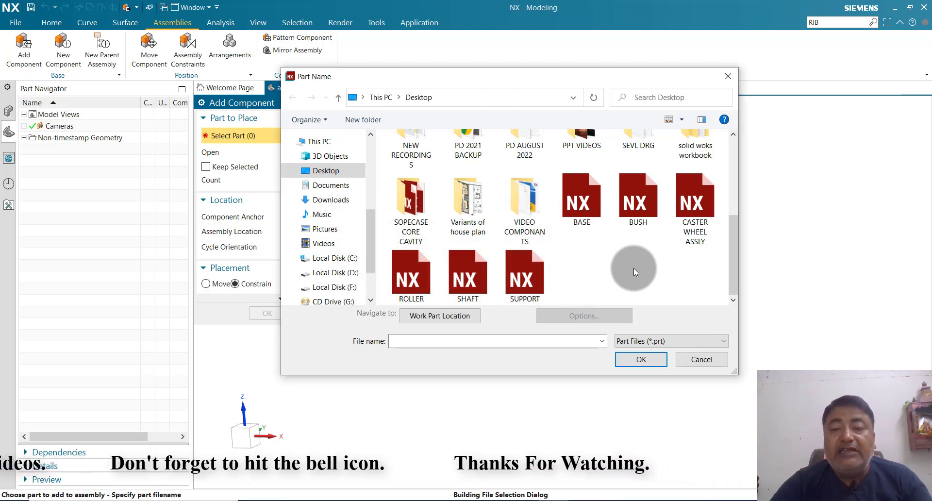
click(525, 284)
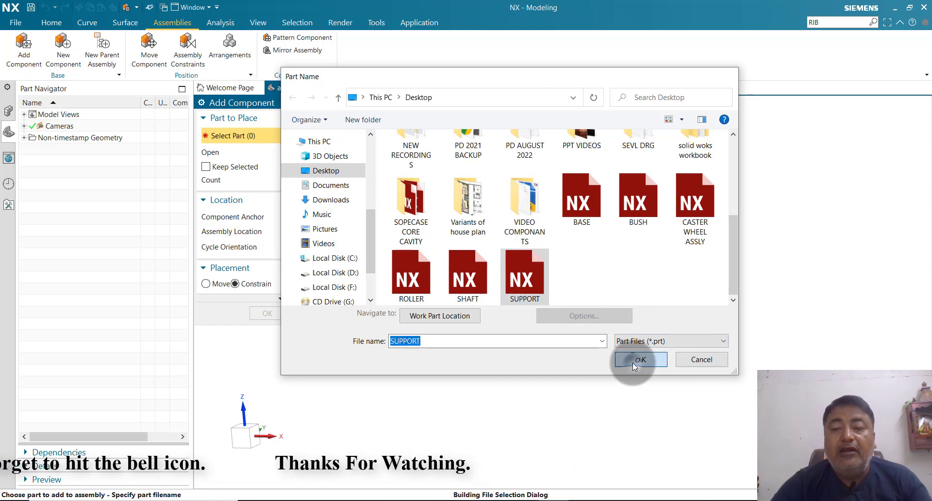
click(633, 364)
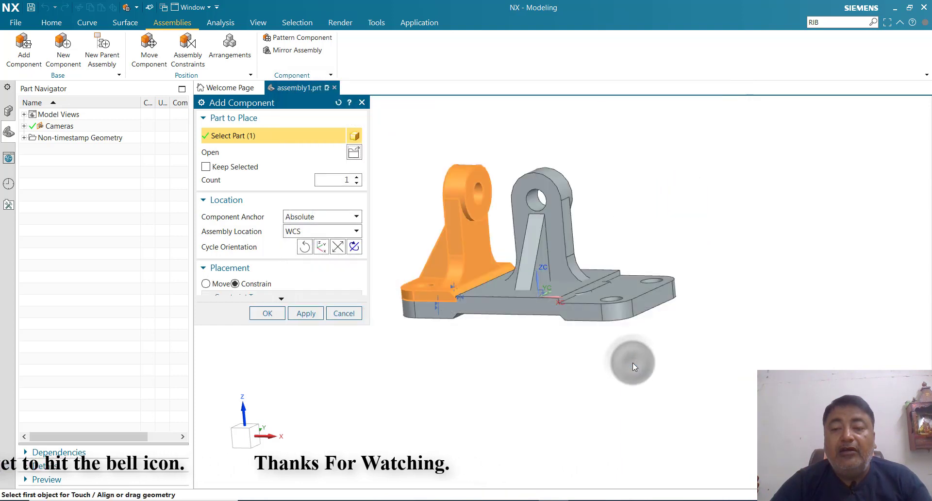
- Raise the second support to Z 131, shift it to X 260 and rotate it about a quarter turn about the Z axis
click(206, 284)
drag(529, 194, 528, 142)
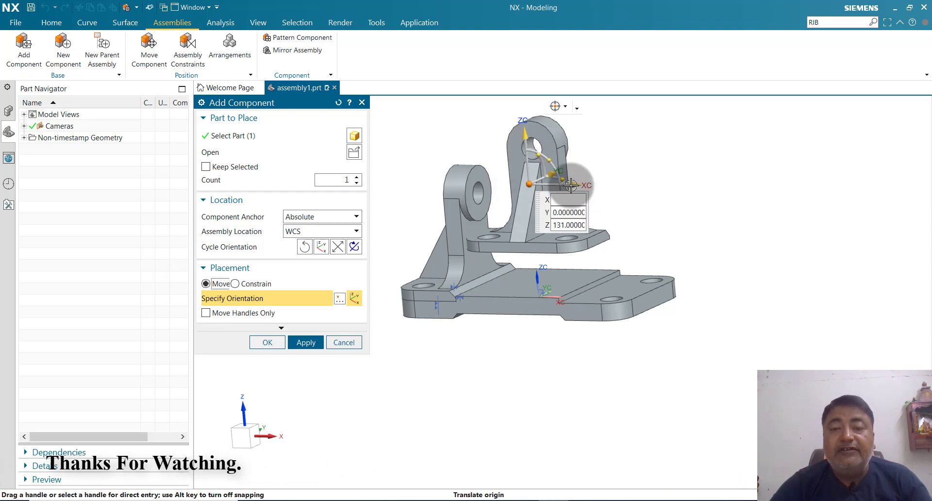
drag(583, 194, 808, 205)
middle_drag(808, 205, 807, 215)
scroll(814, 206, up, 1)
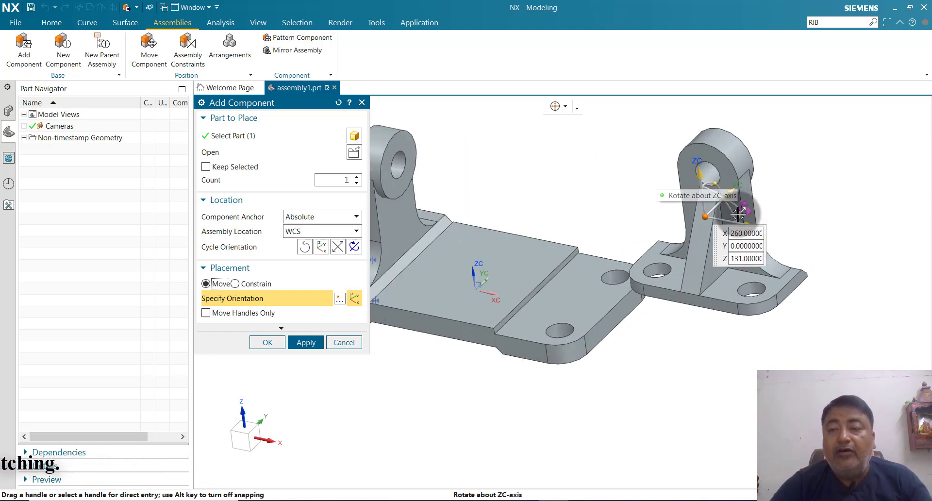
drag(738, 213, 700, 162)
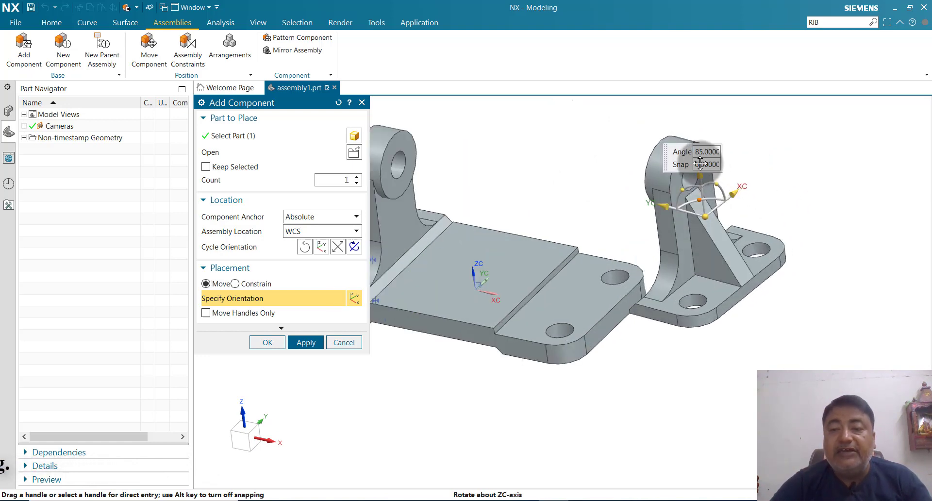
middle_drag(686, 348, 720, 337)
- Align the base's long front side face with the matching side face of the second support's foot using Touch/Align
click(241, 287)
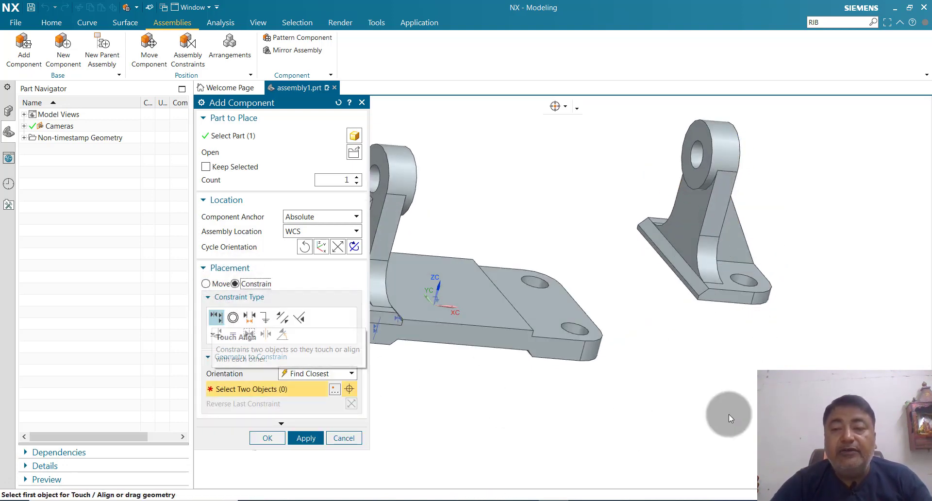
click(562, 352)
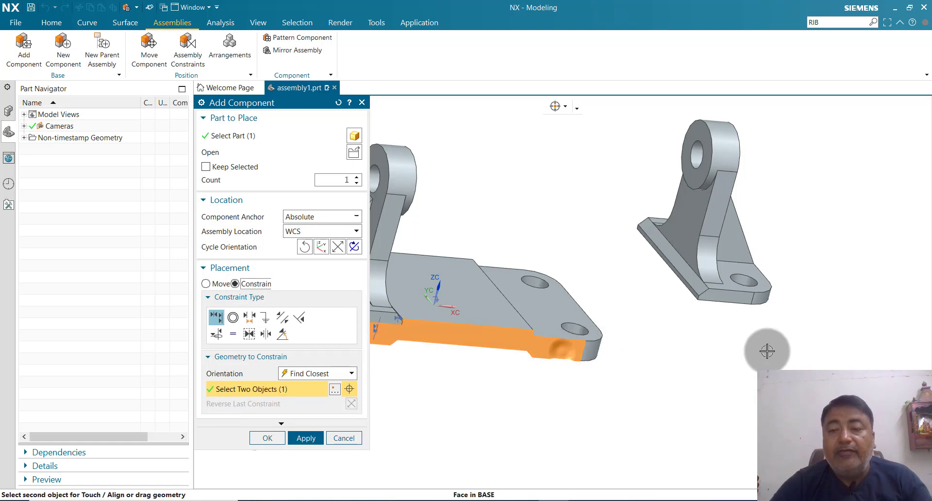
click(738, 301)
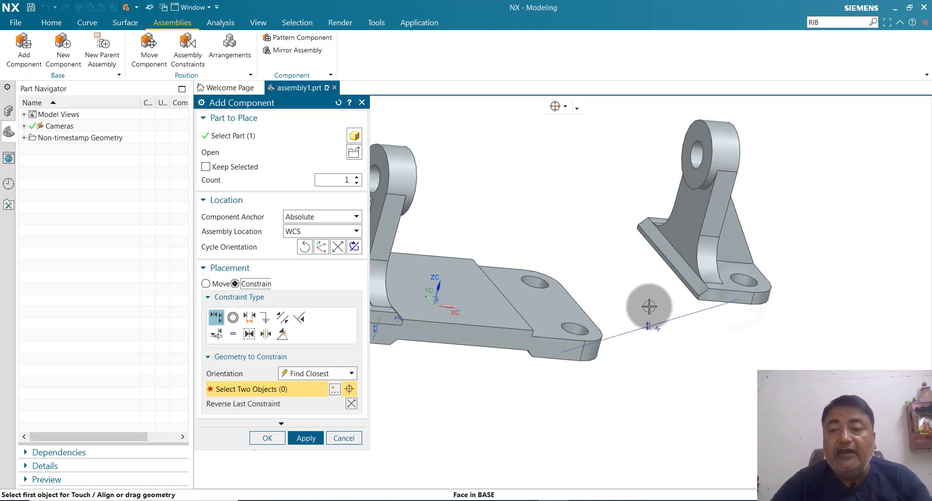
- Constrain the second support's bottom face to the base's free recessed upper end face with Touch/Align
scroll(686, 304, up, 3)
middle_drag(698, 308, 558, 331)
click(451, 318)
middle_drag(658, 378, 684, 329)
click(708, 290)
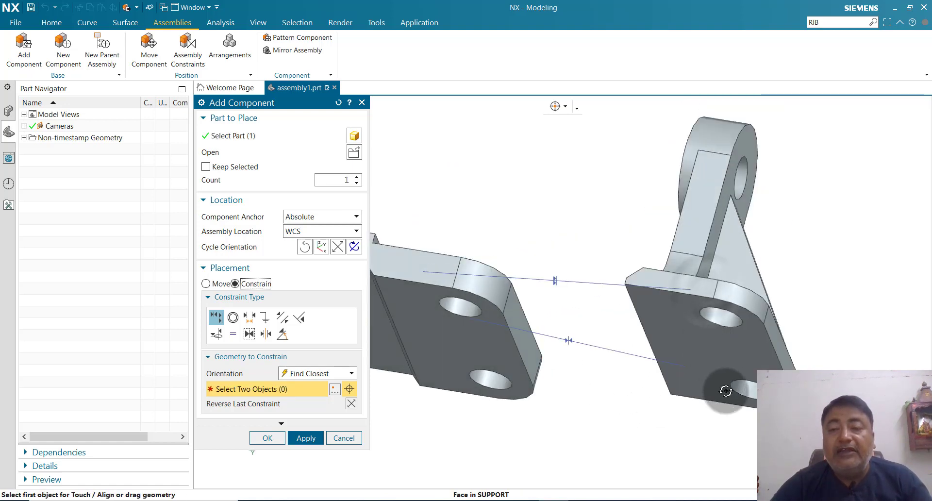
- Mate the base's remaining vertical step face with the second support foot's inner end face using Touch/Align, and finish placing the support
middle_drag(717, 391, 605, 397)
click(491, 374)
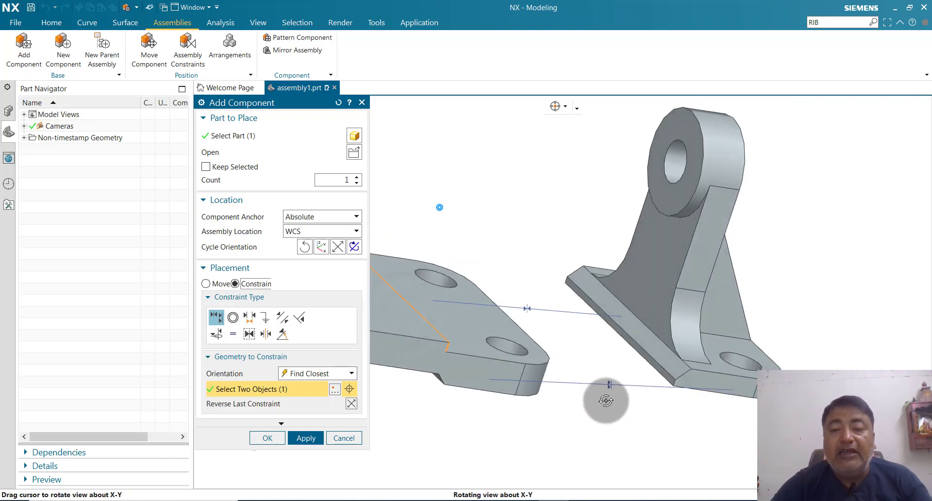
scroll(666, 376, up, 3)
click(666, 372)
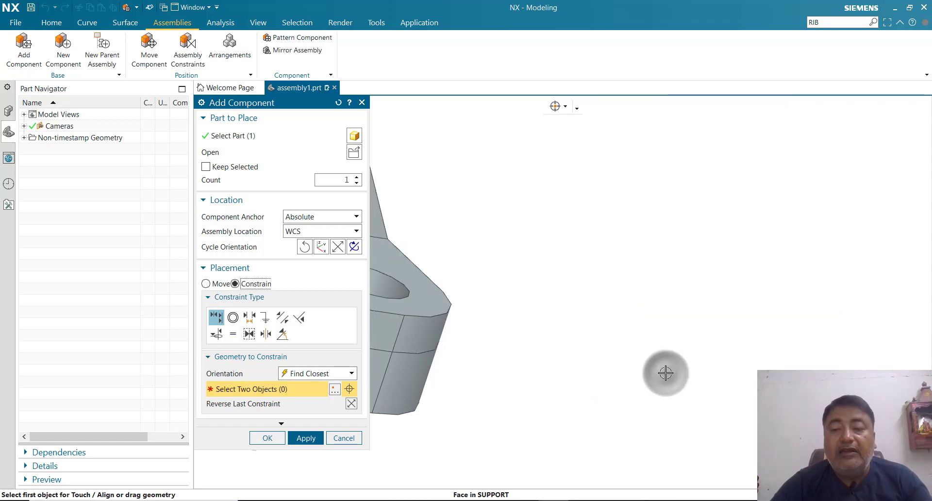
scroll(665, 375, down, 4)
middle_drag(646, 379, 599, 369)
click(272, 441)
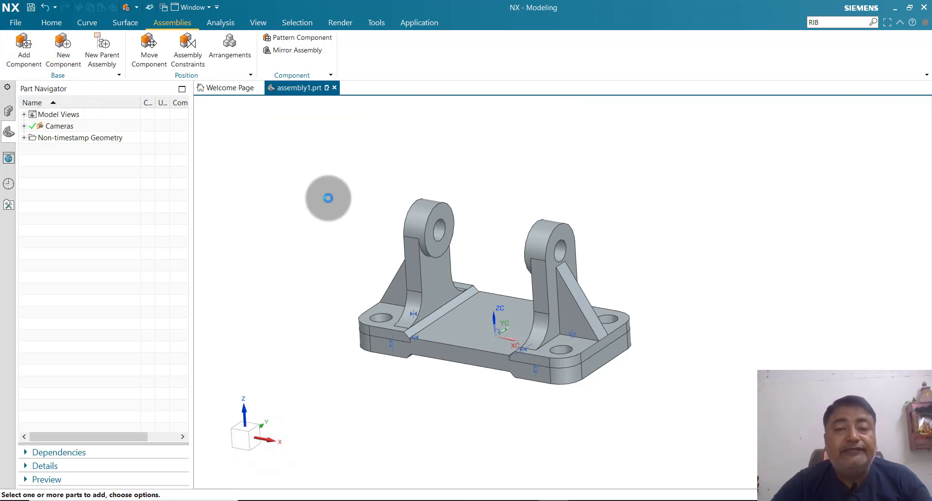
- Load the BUSH part from the Desktop as a new component, dismissing the installer pop-up
click(355, 152)
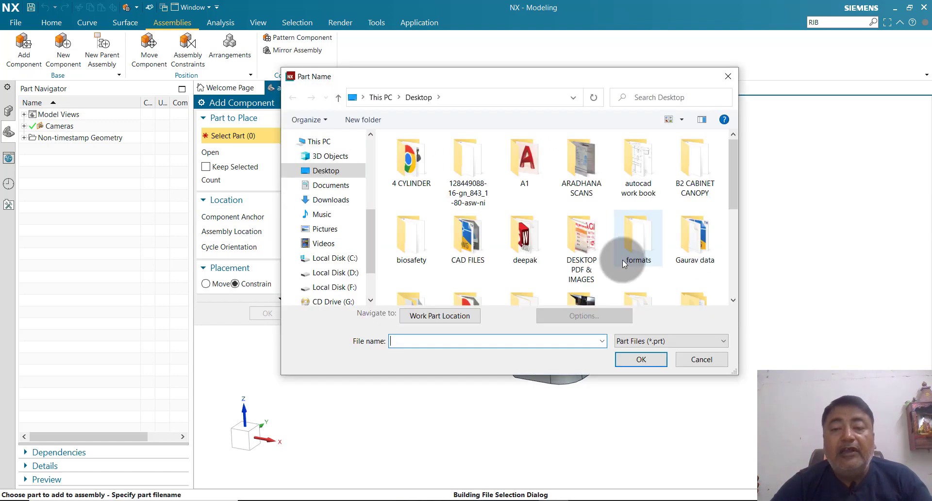
scroll(622, 260, down, 1)
click(564, 279)
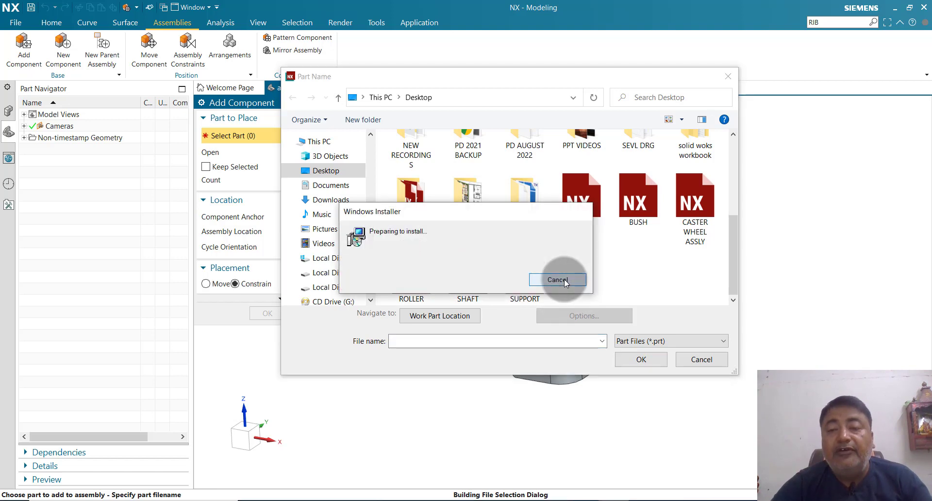
click(564, 279)
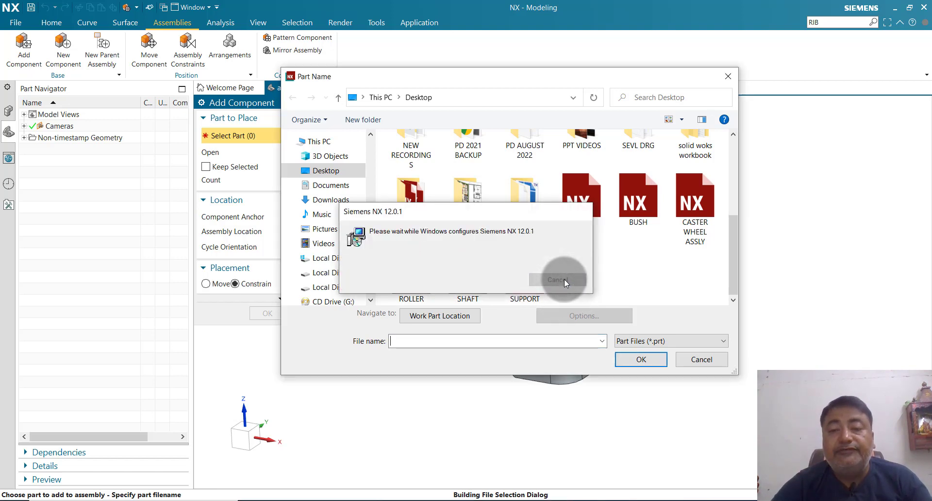
click(636, 221)
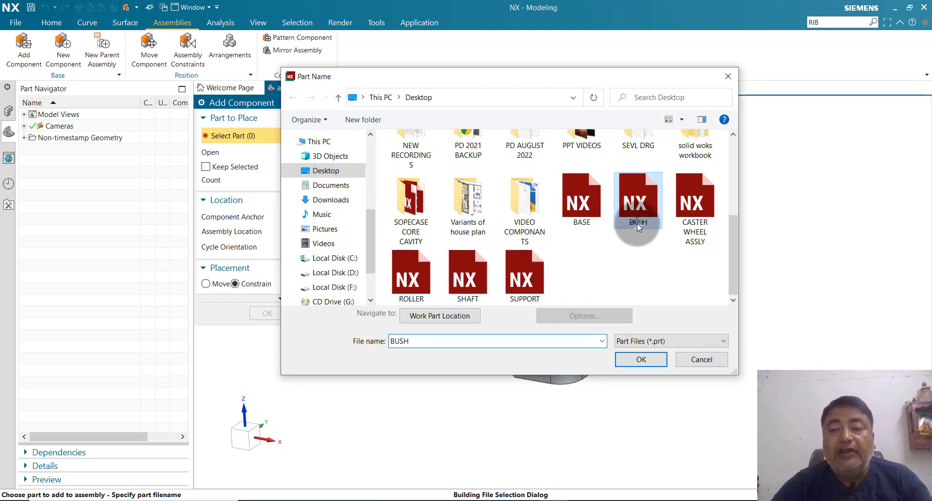
click(630, 358)
scroll(671, 351, down, 2)
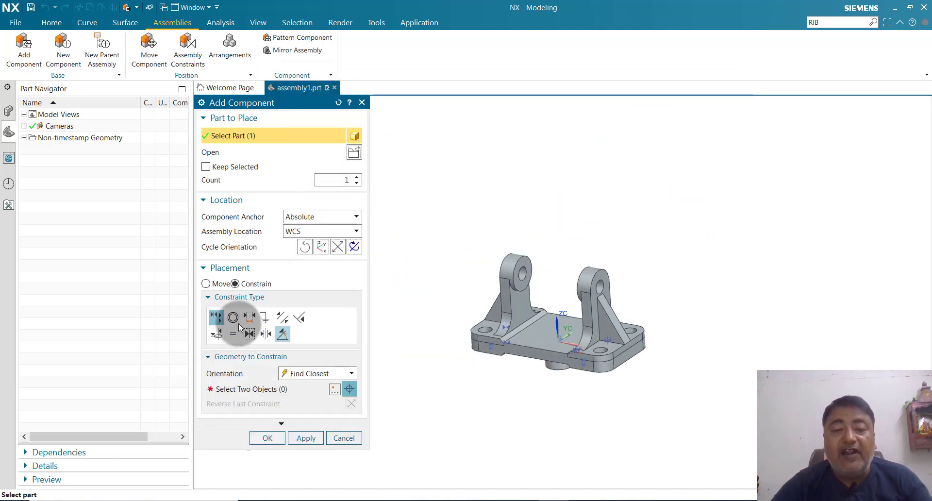
- Raise the bush to Z 206, shift it to Y -15 and rotate it so its axis runs along X with the flange toward the first support
click(215, 284)
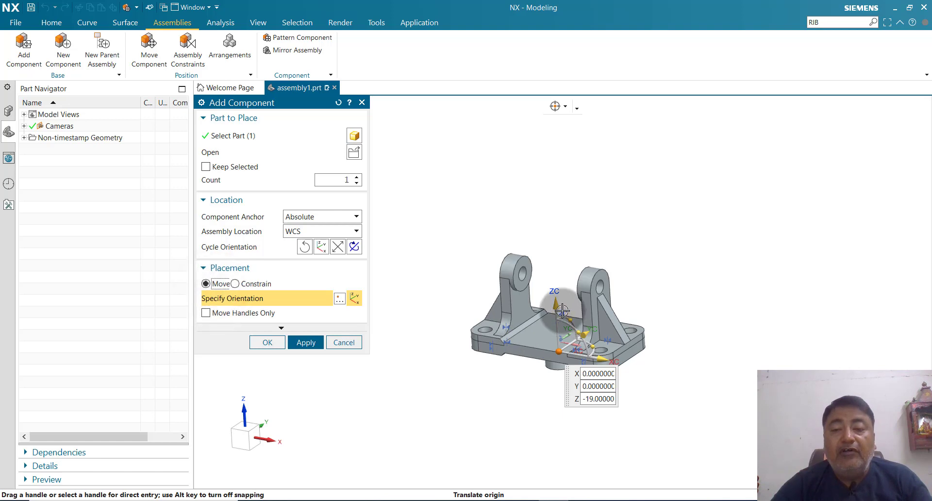
drag(560, 308, 567, 188)
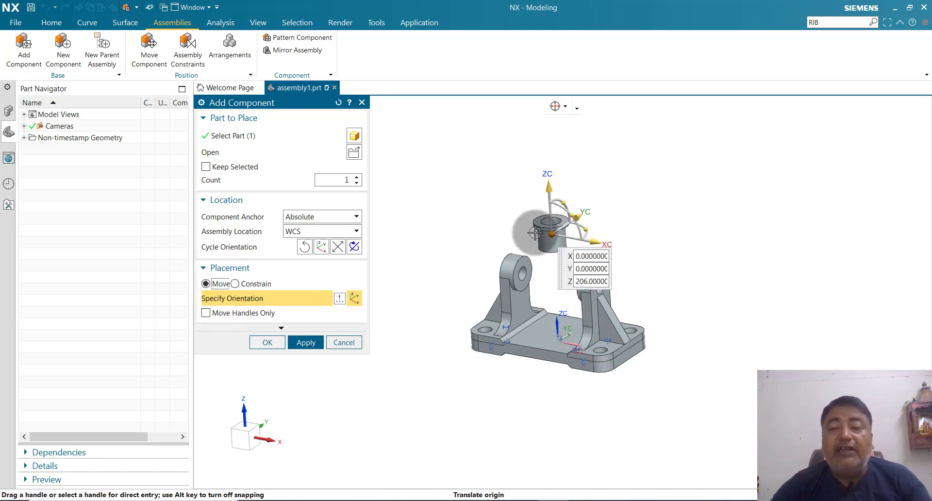
scroll(577, 220, up, 2)
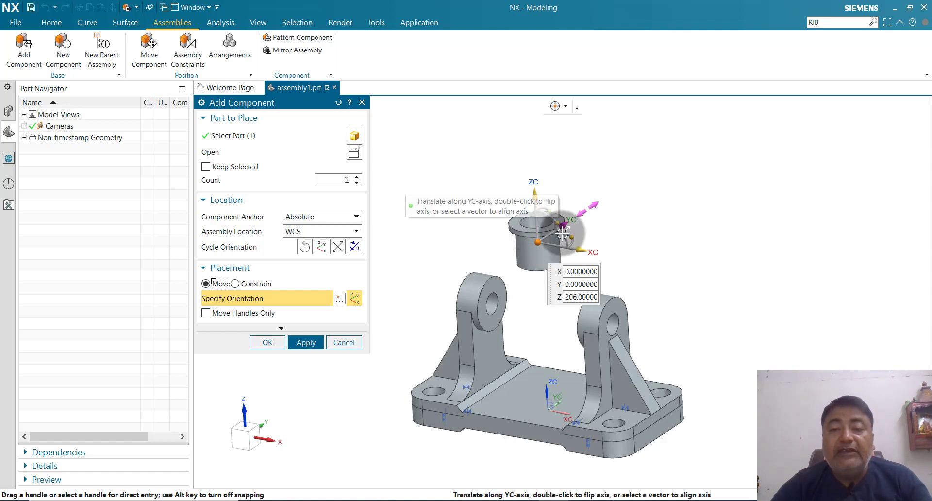
drag(561, 233, 547, 216)
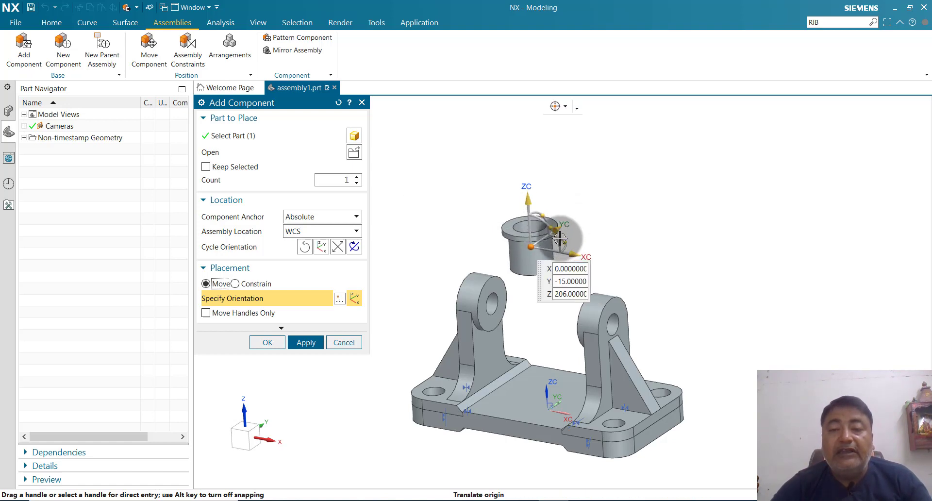
scroll(557, 242, up, 3)
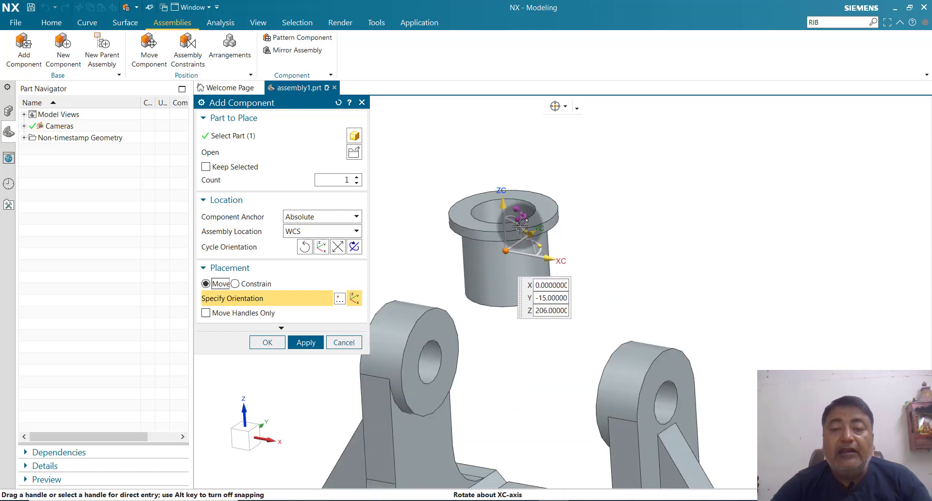
drag(521, 226, 643, 251)
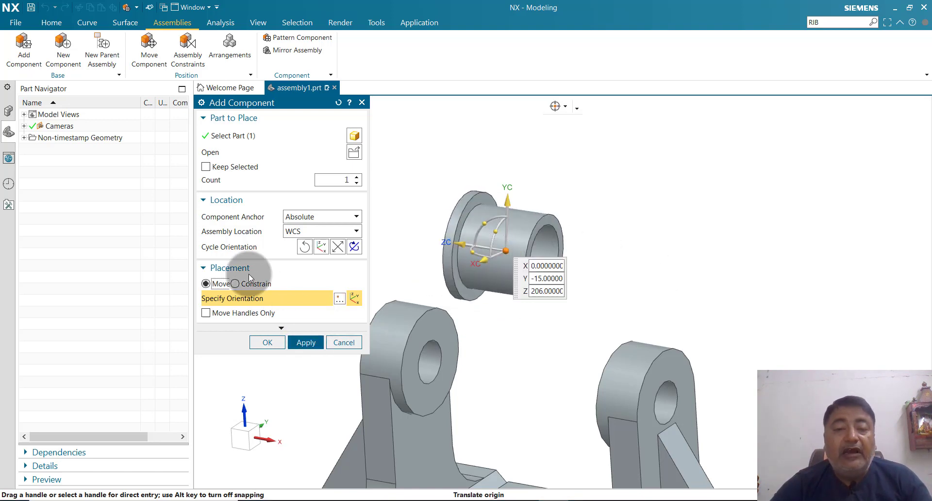
- Constrain the outer end face of the bush's flange to the inner round face of the first support's boss with Touch/Align
click(235, 284)
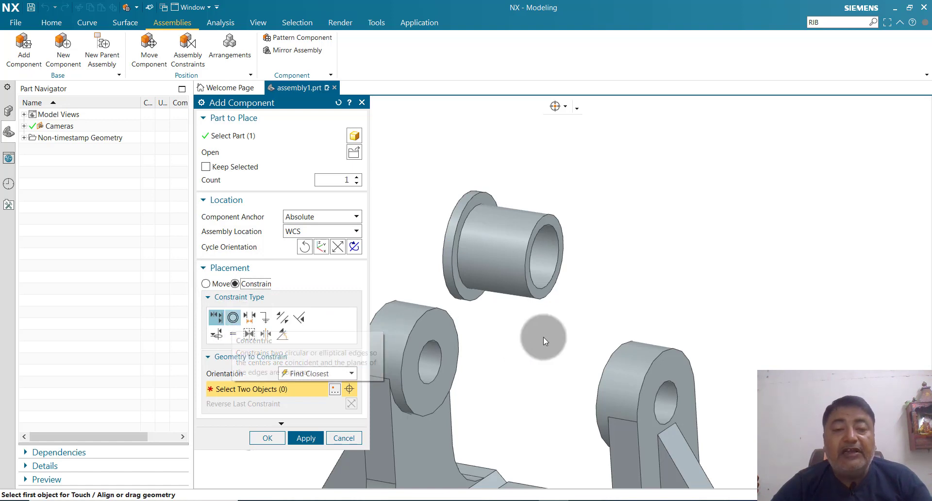
scroll(631, 274, down, 2)
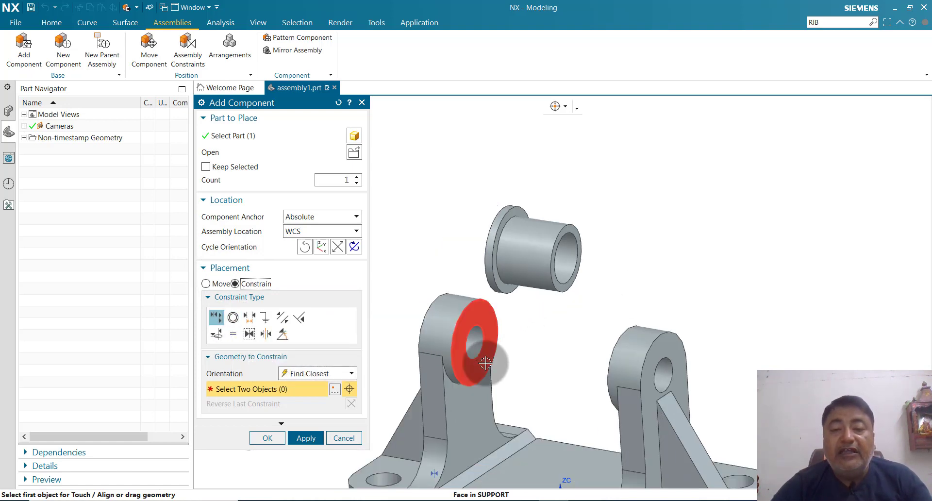
click(500, 354)
middle_drag(552, 360, 597, 347)
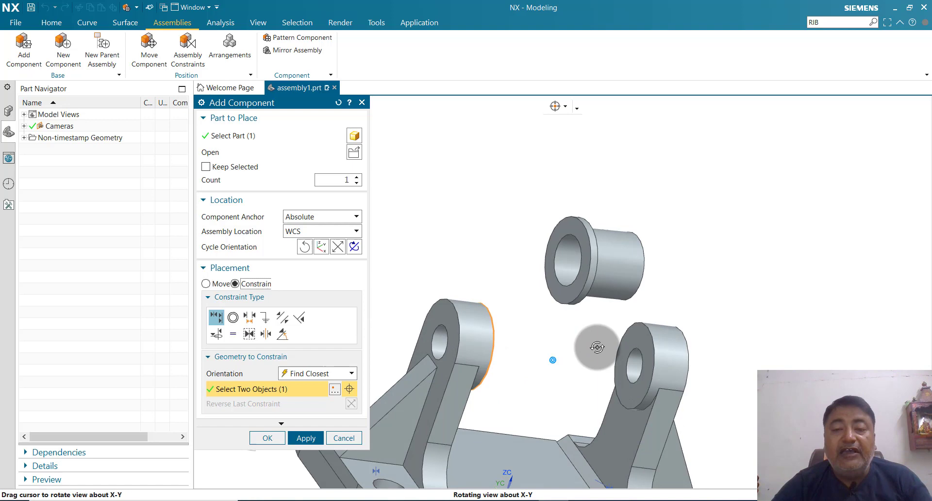
click(573, 288)
middle_drag(589, 302, 529, 312)
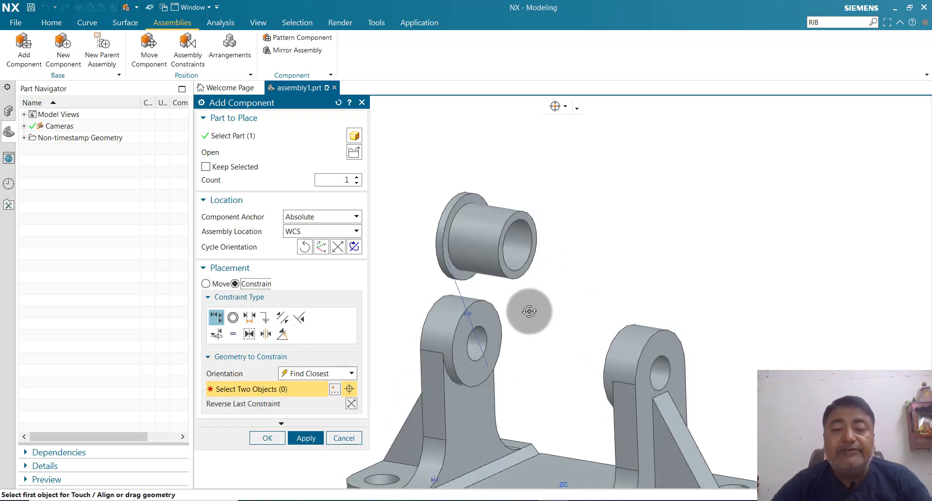
- Make the bush concentric with the first support's boss using their circular edges
click(233, 318)
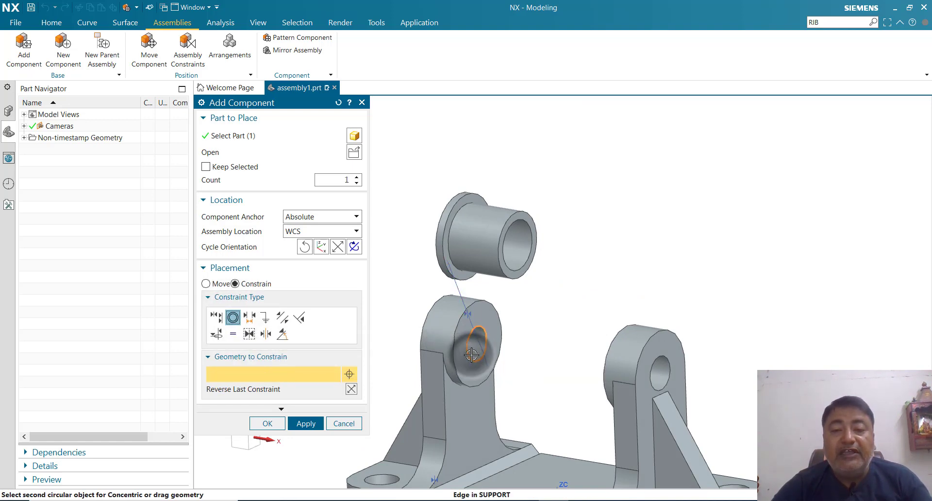
click(471, 354)
click(519, 270)
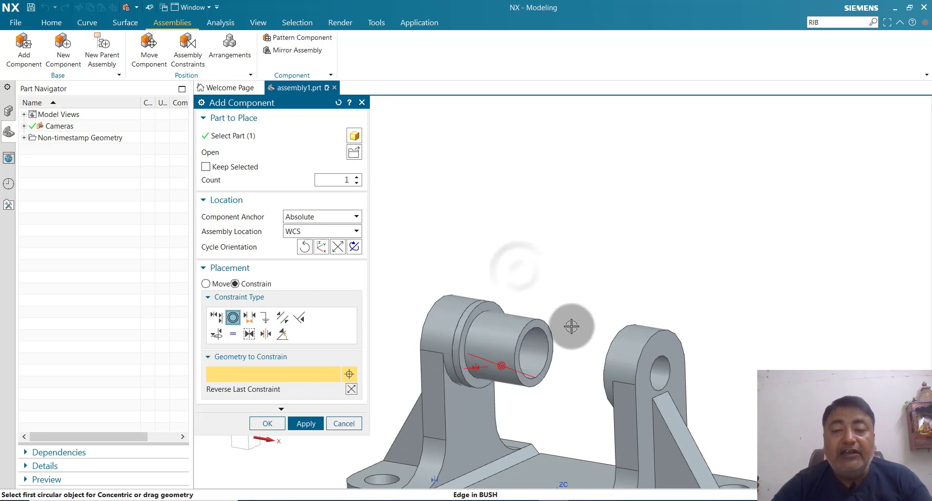
middle_drag(603, 302, 624, 304)
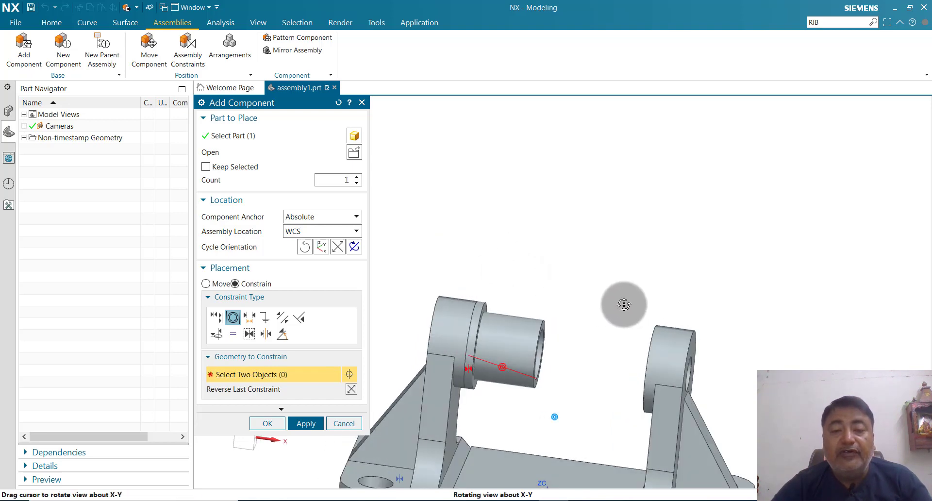
scroll(593, 267, down, 3)
middle_drag(615, 267, 653, 269)
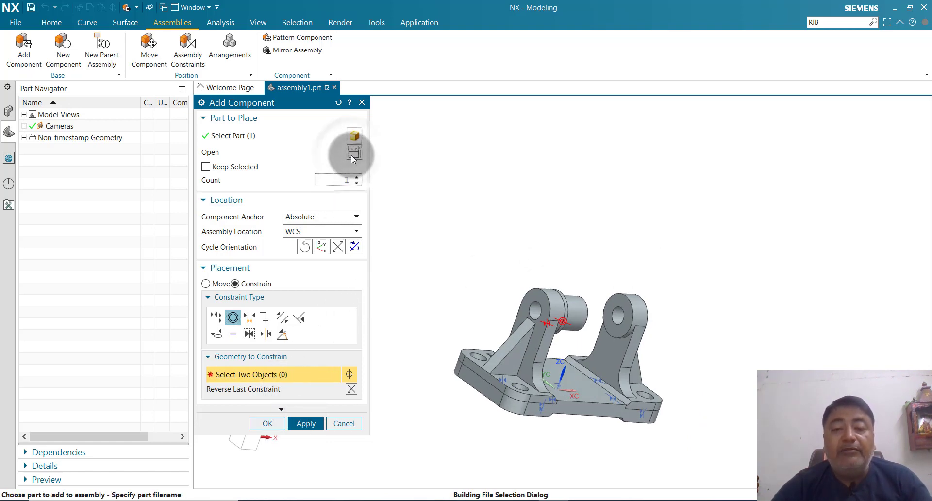
- Try to load another part file from the Desktop for the next component
scroll(546, 246, down, 3)
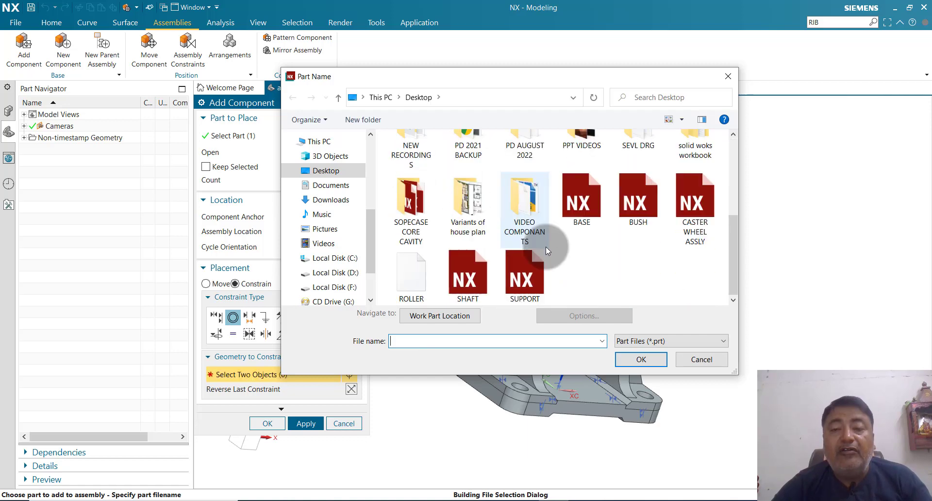
click(578, 280)
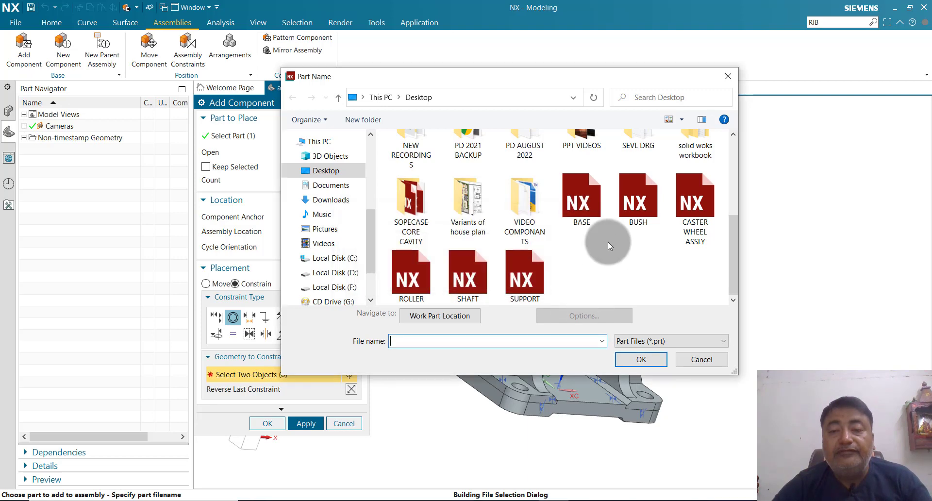
click(635, 359)
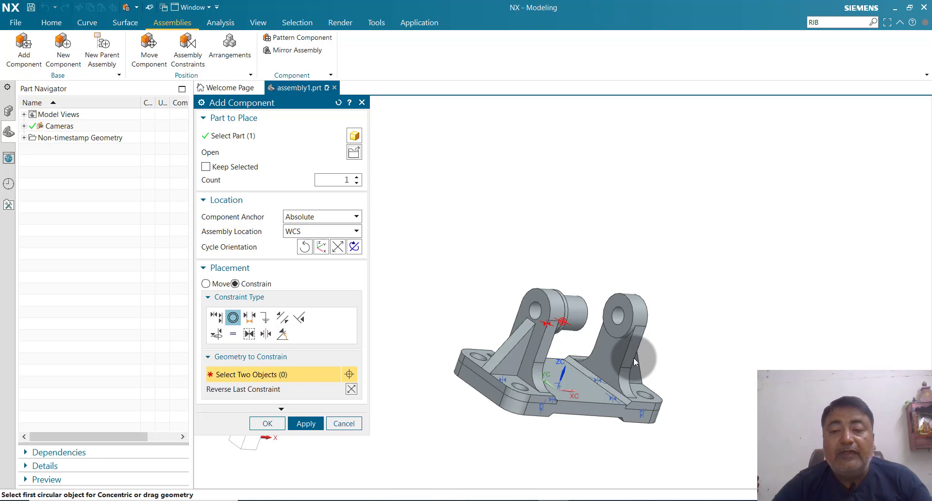
middle_drag(437, 403, 388, 386)
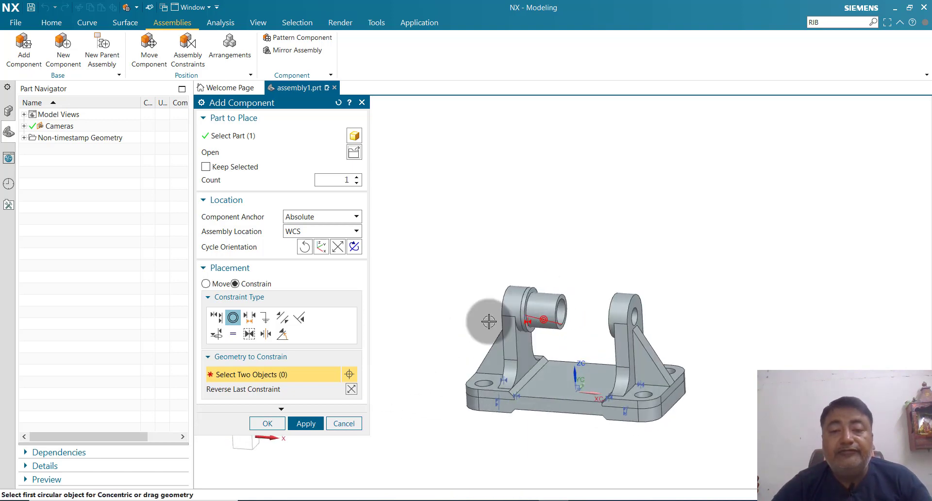
- Try to move the bush upward from the first support along its YC axis
click(206, 284)
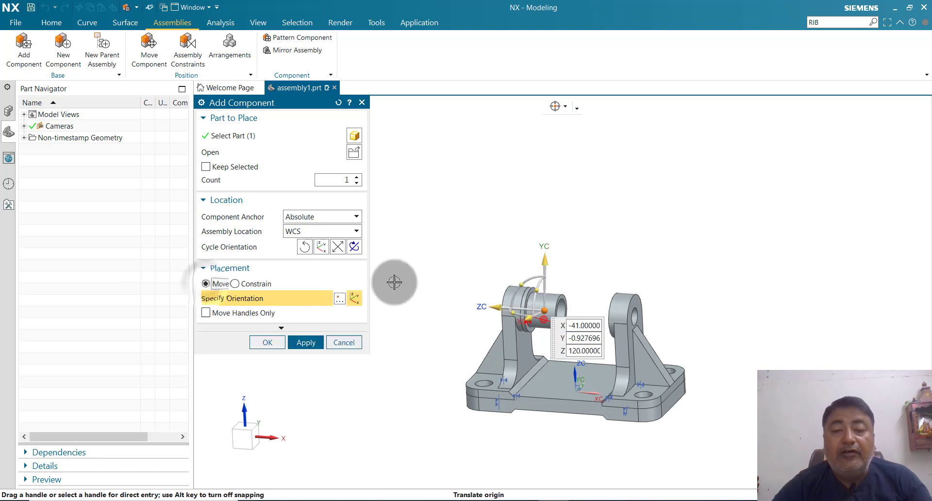
drag(546, 260, 548, 197)
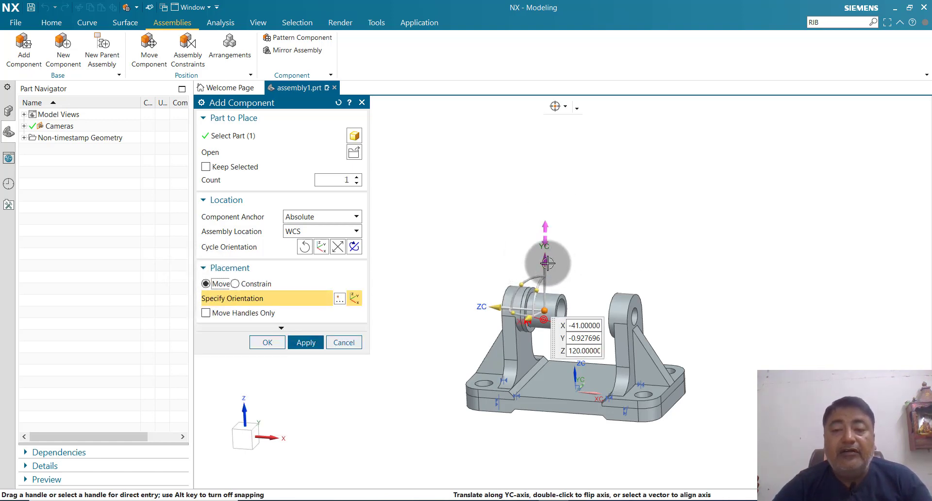
drag(546, 265, 541, 192)
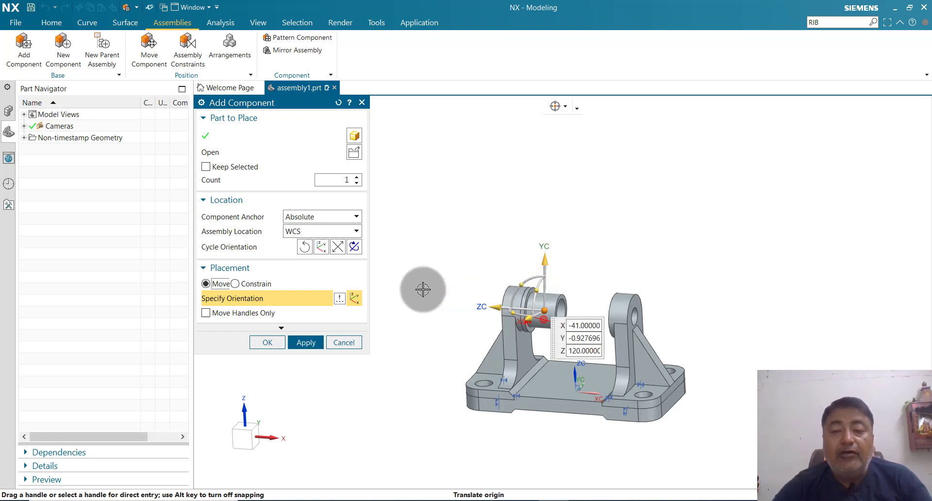
- Set the assembly location to Snap and place the bush in free space above the base
click(337, 232)
click(333, 244)
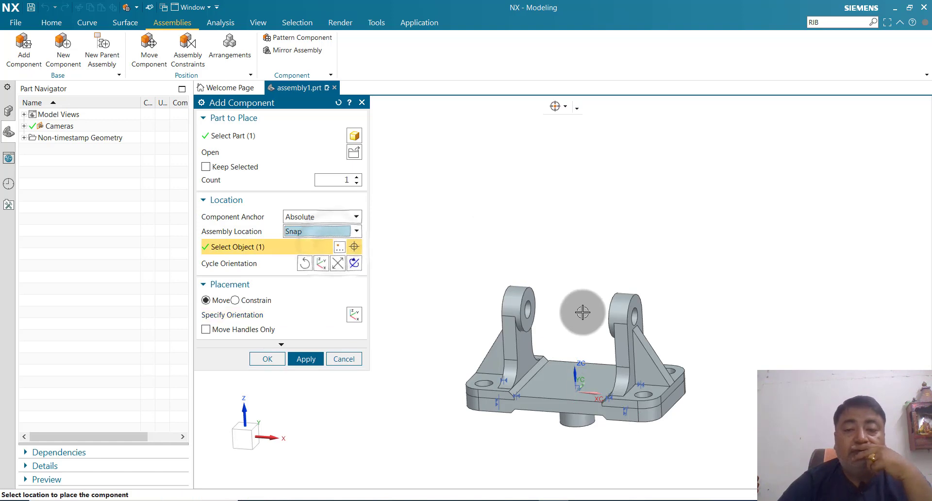
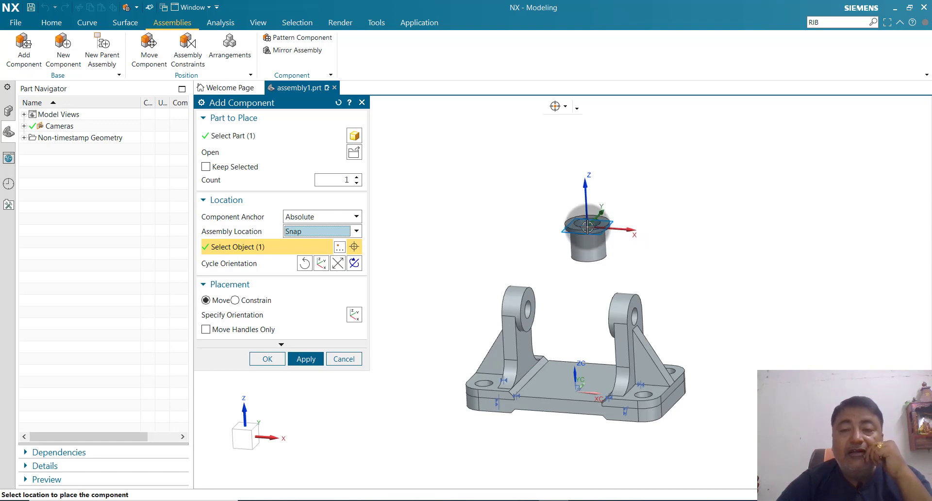
click(587, 226)
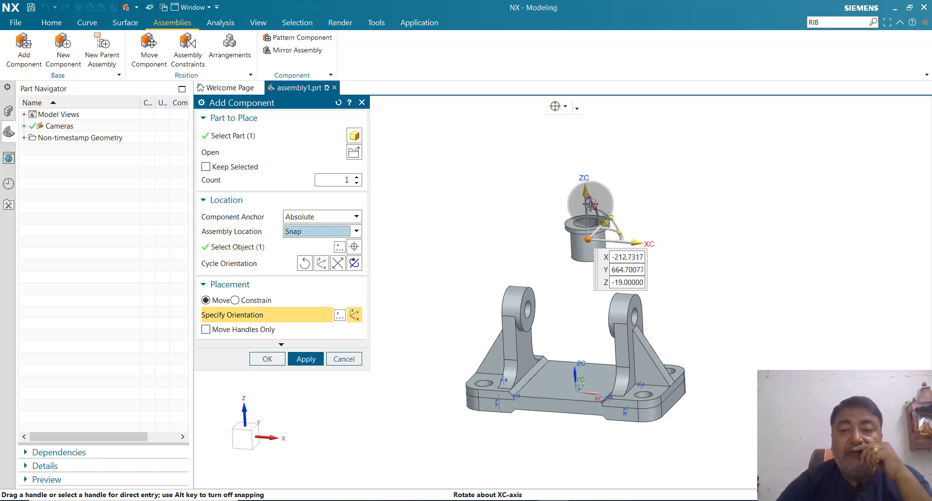
- Rotate the bush about its XC and YC axes so it lies horizontally with the flange toward the second support
drag(590, 205, 579, 230)
click(589, 241)
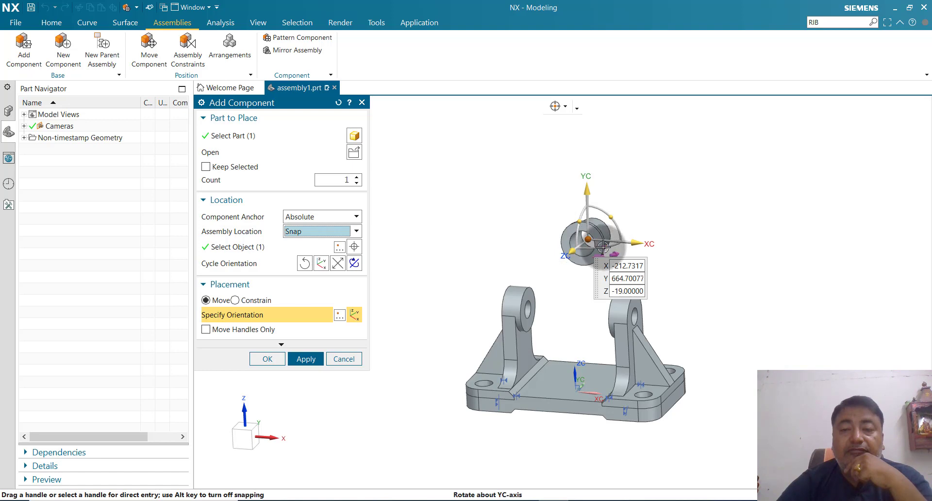
drag(615, 246, 762, 201)
click(617, 248)
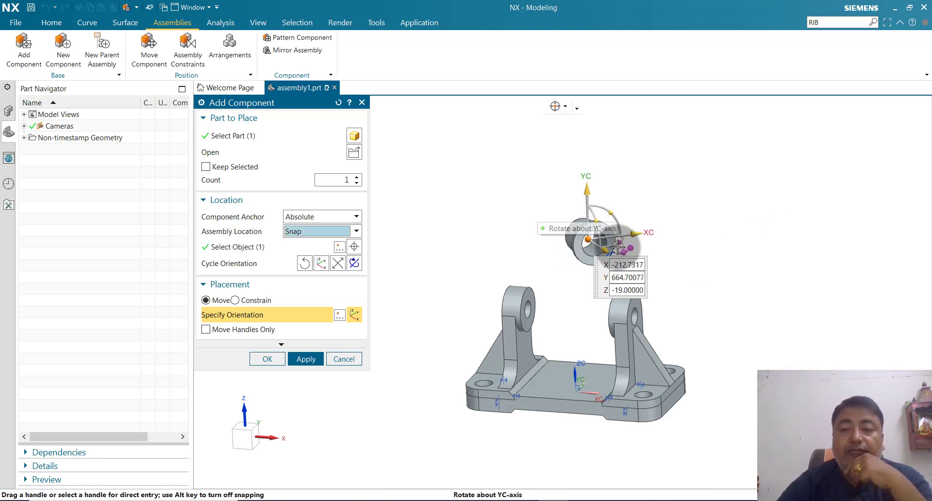
drag(617, 248, 787, 181)
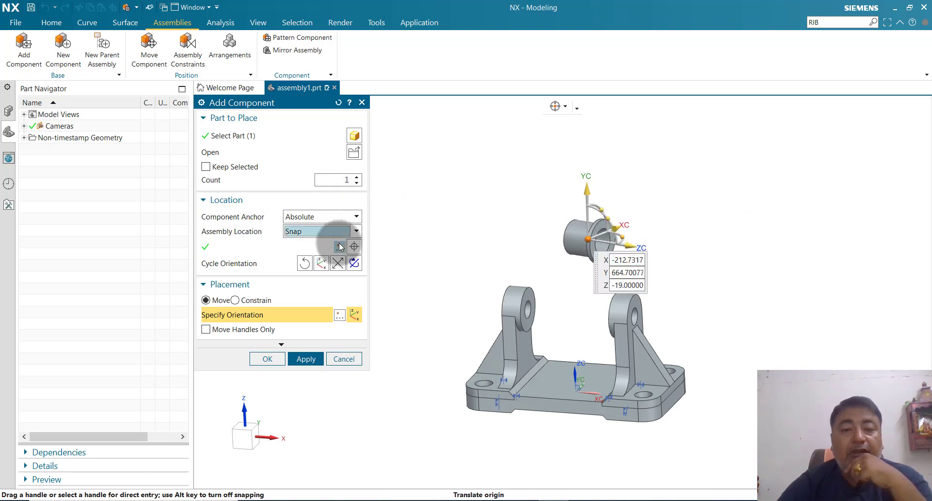
- Constrain the inner round face of the second support's boss to the bush flange's outer end face with Touch/Align
click(235, 300)
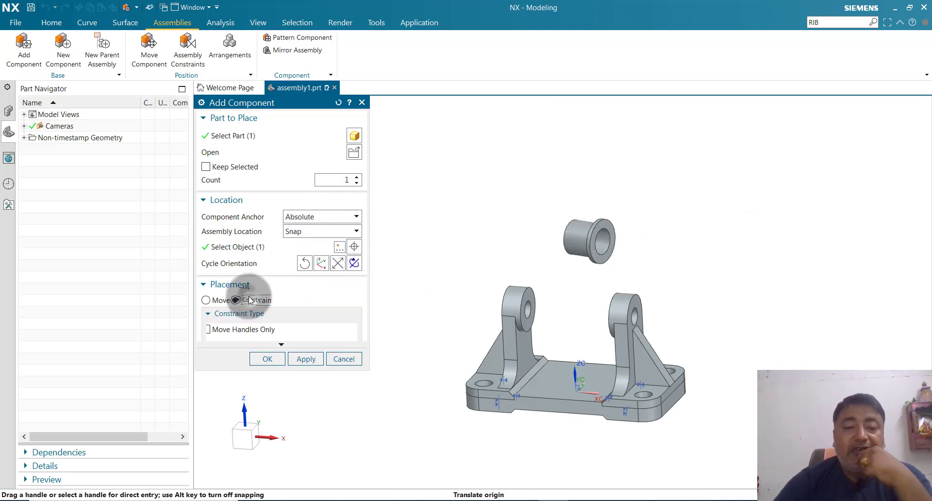
middle_drag(585, 335, 748, 318)
click(740, 301)
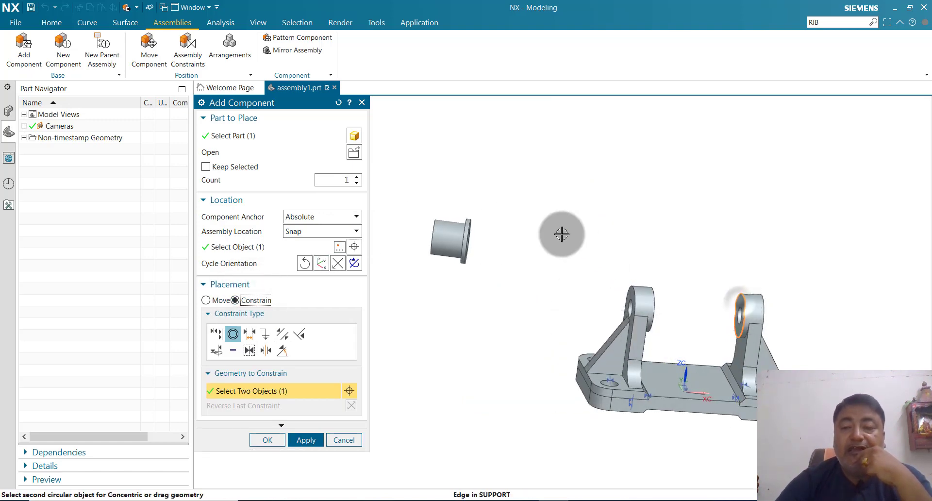
middle_drag(618, 233, 550, 290)
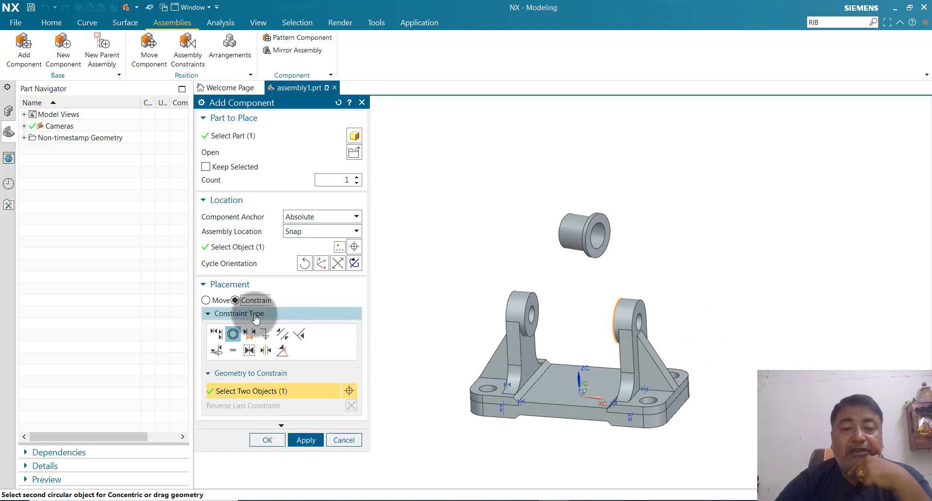
click(216, 334)
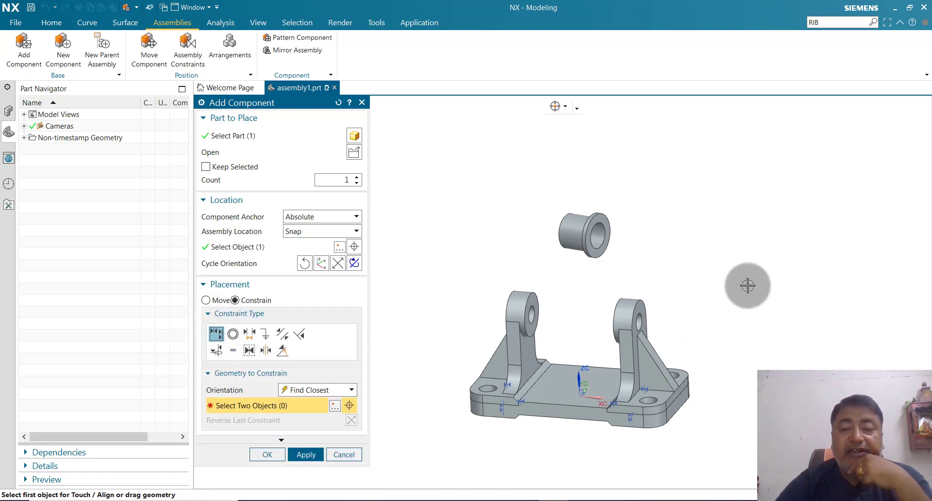
middle_drag(742, 285, 661, 262)
click(838, 338)
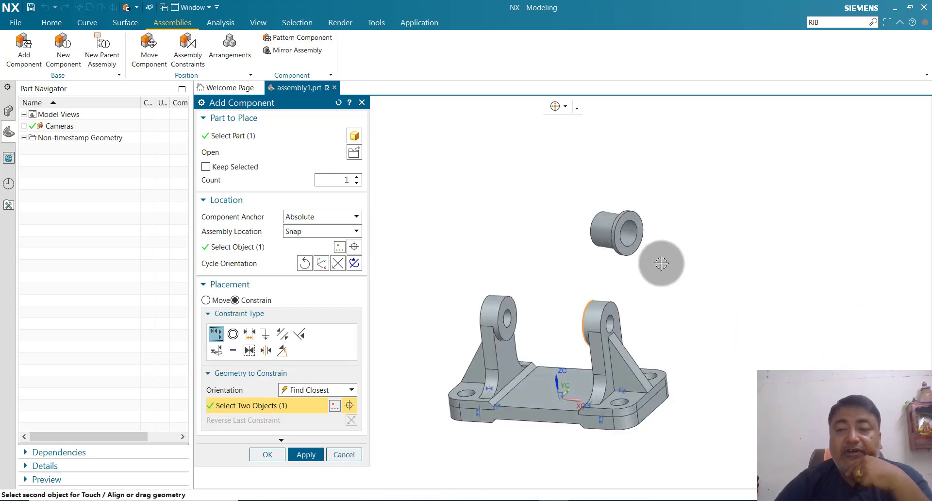
click(630, 251)
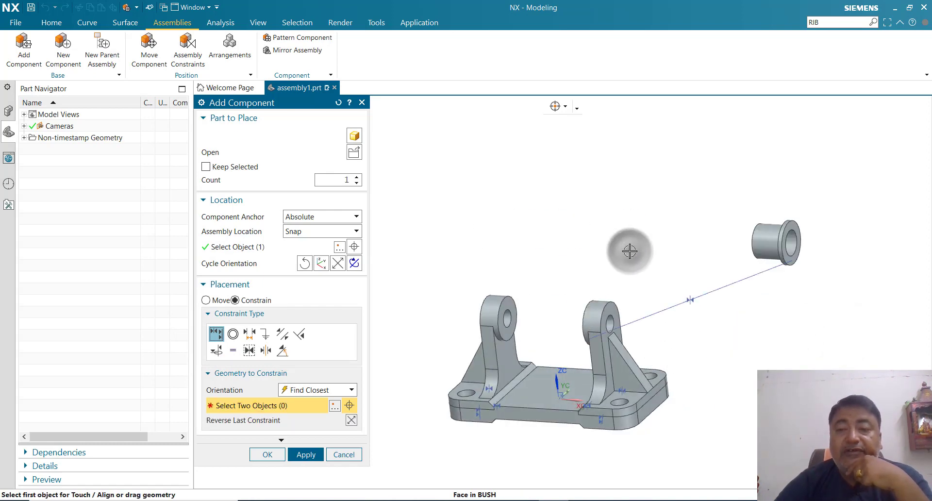
- Make the bush flange's circular edge concentric with the second support's inner boss edge and finish adding the component
middle_drag(764, 349, 784, 348)
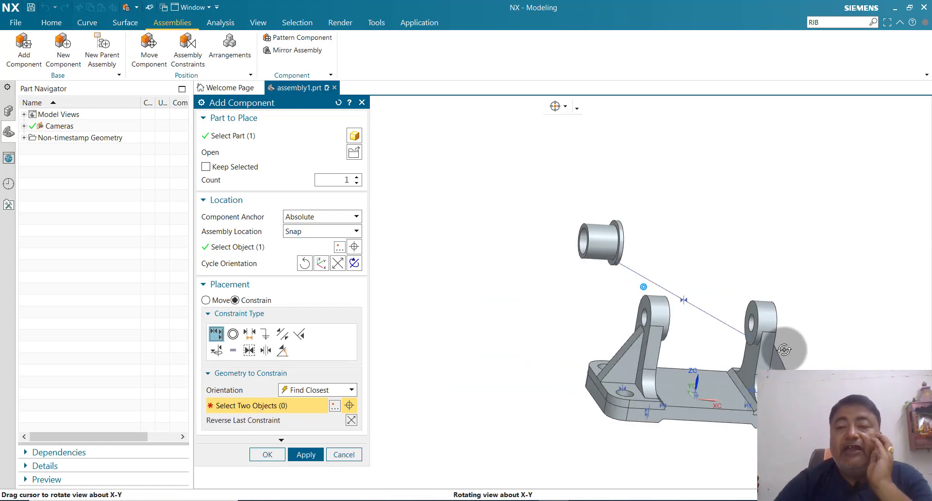
click(234, 337)
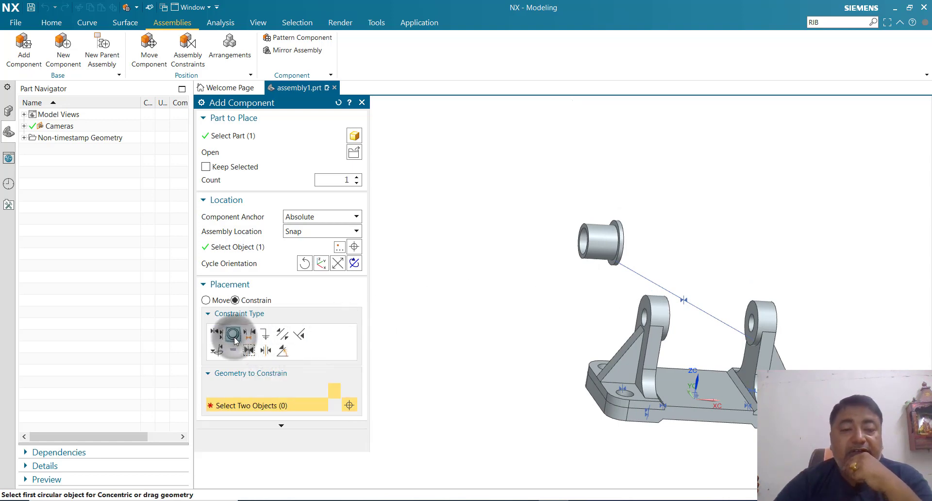
click(756, 317)
middle_drag(703, 256, 727, 217)
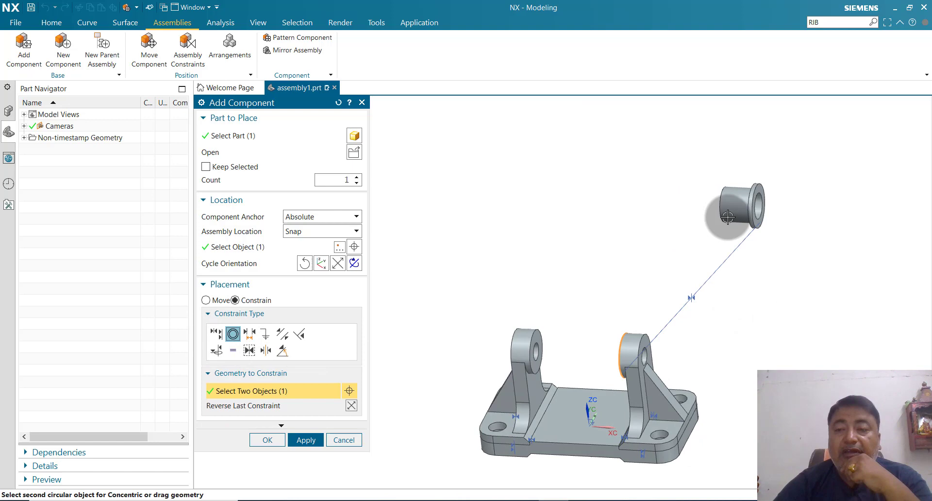
click(755, 210)
mouse_move(671, 279)
middle_down()
mouse_move(707, 263)
mouse_move(678, 264)
middle_up()
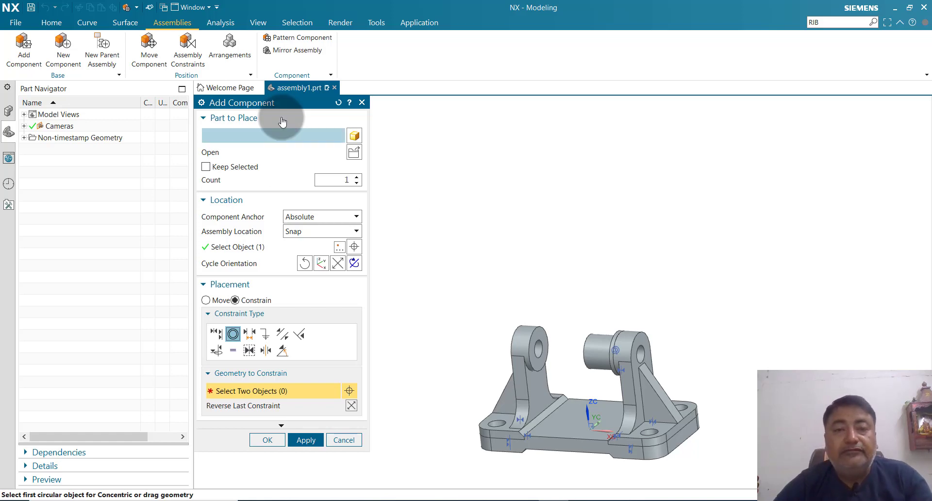
click(303, 440)
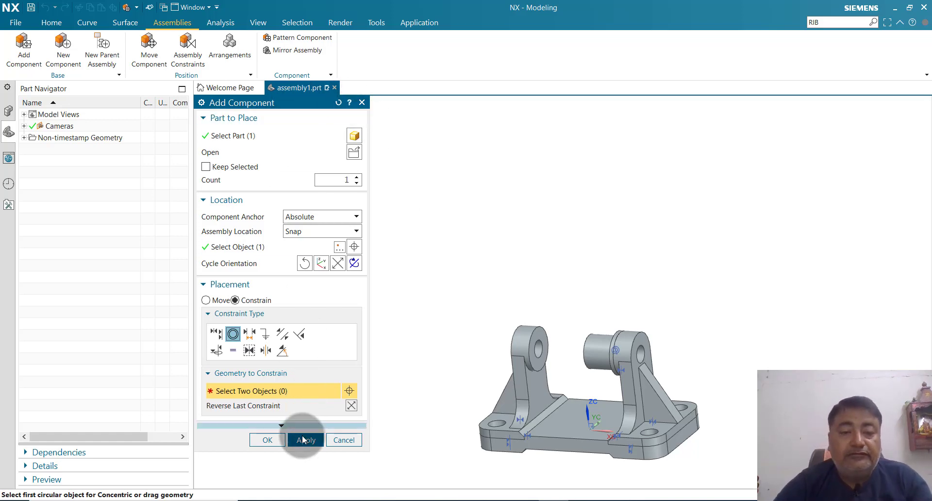
click(267, 440)
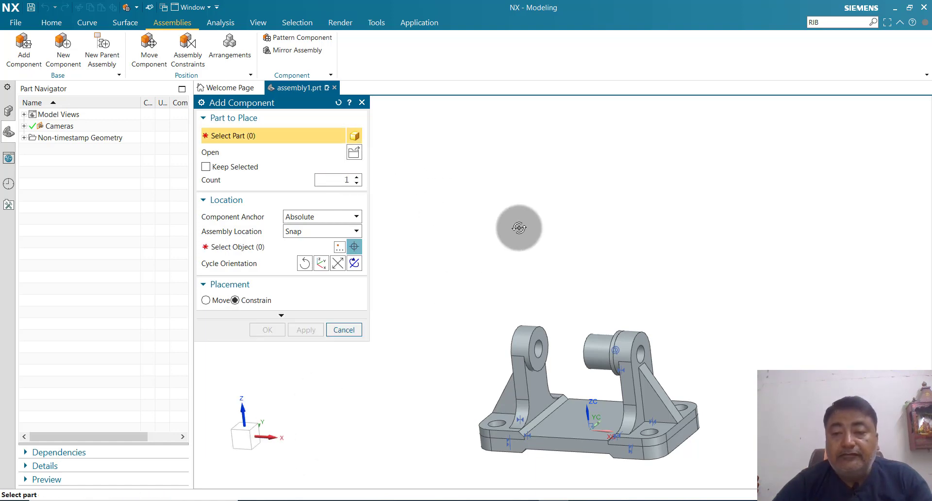
middle_drag(516, 225, 496, 219)
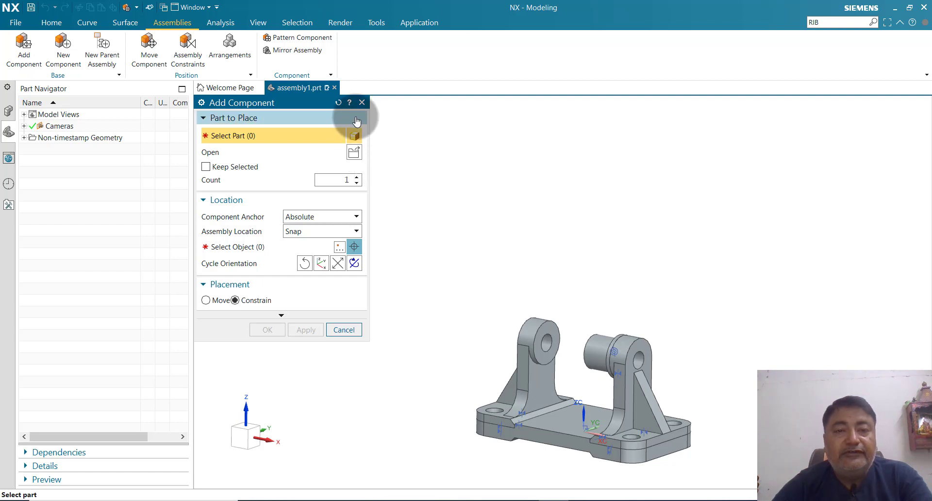
click(362, 103)
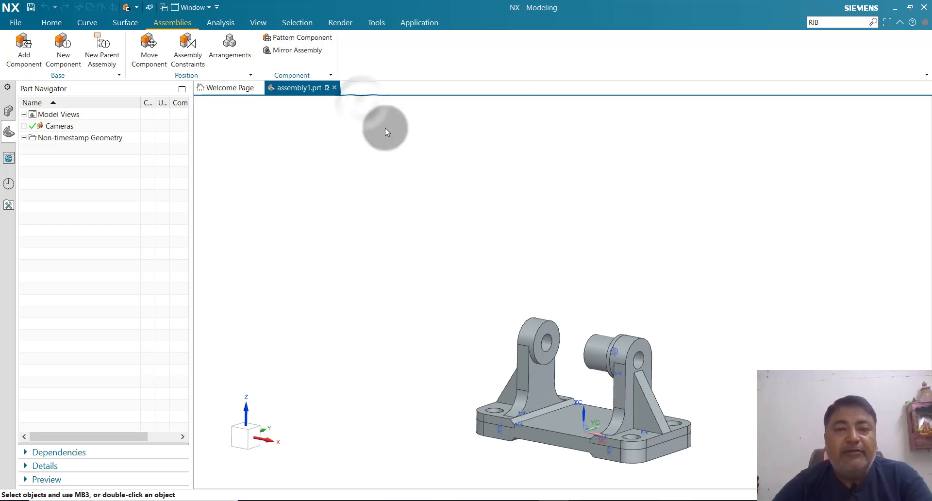
click(590, 351)
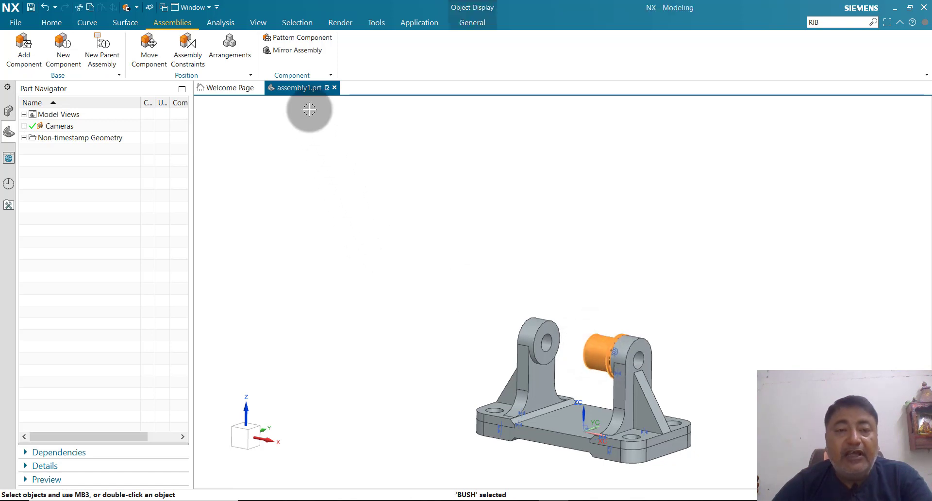
click(290, 50)
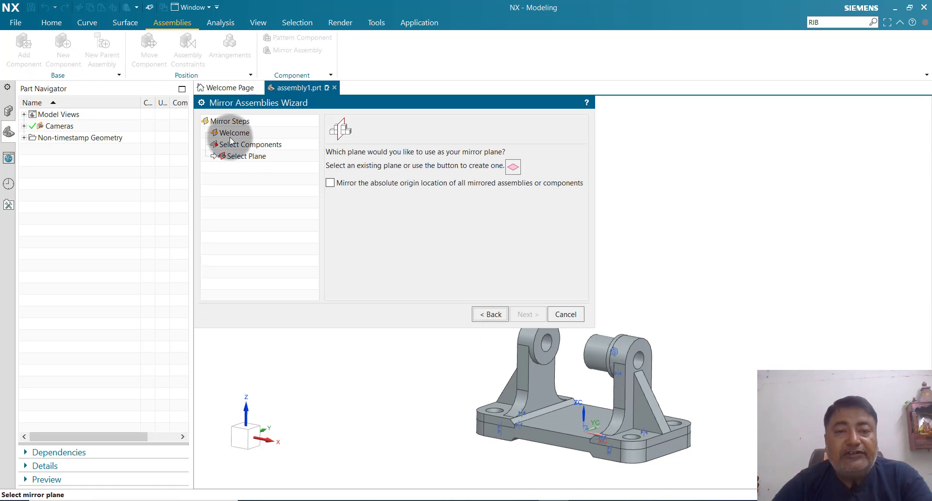
click(332, 185)
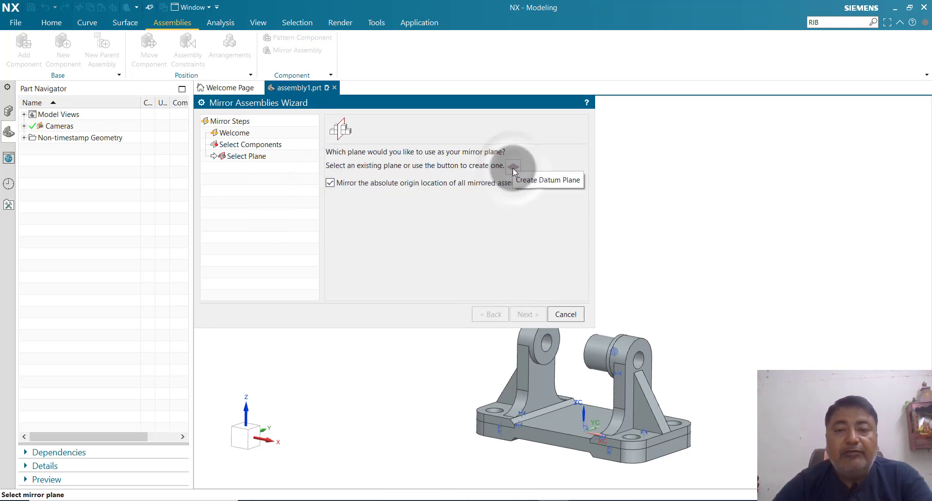
click(513, 168)
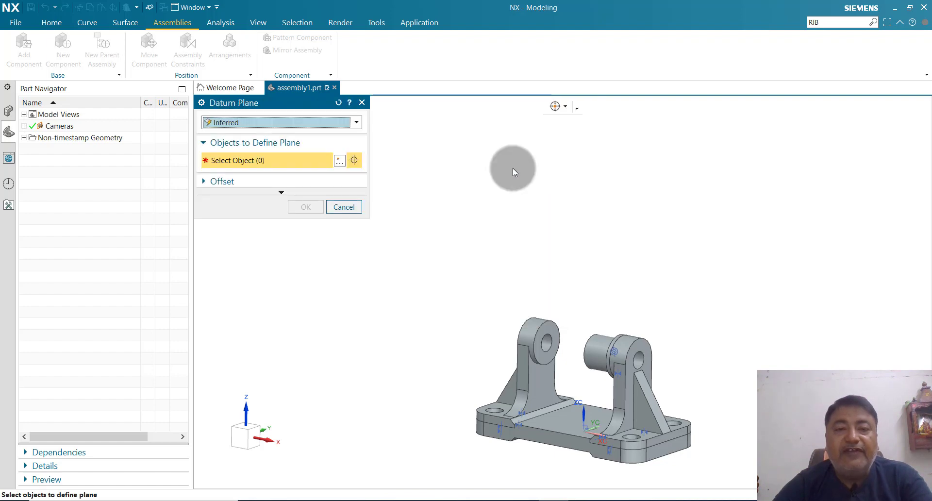
middle_drag(552, 464, 601, 493)
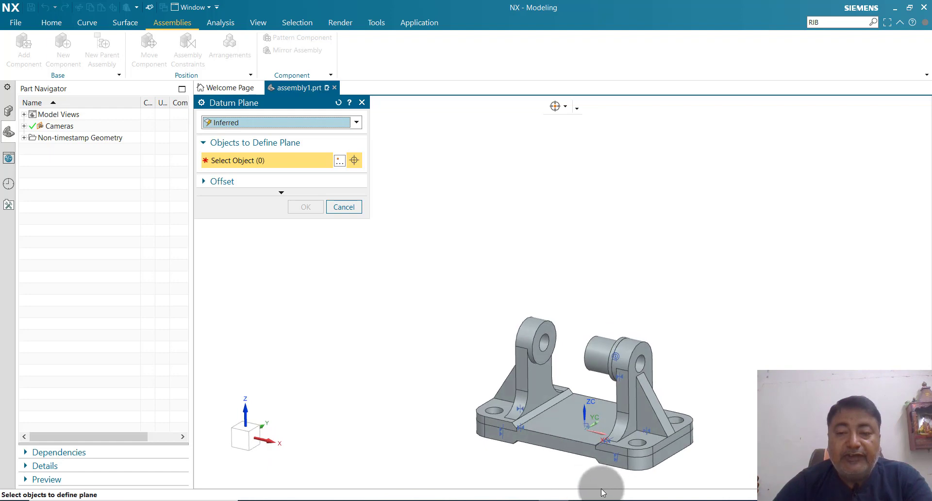
scroll(635, 475, down, 5)
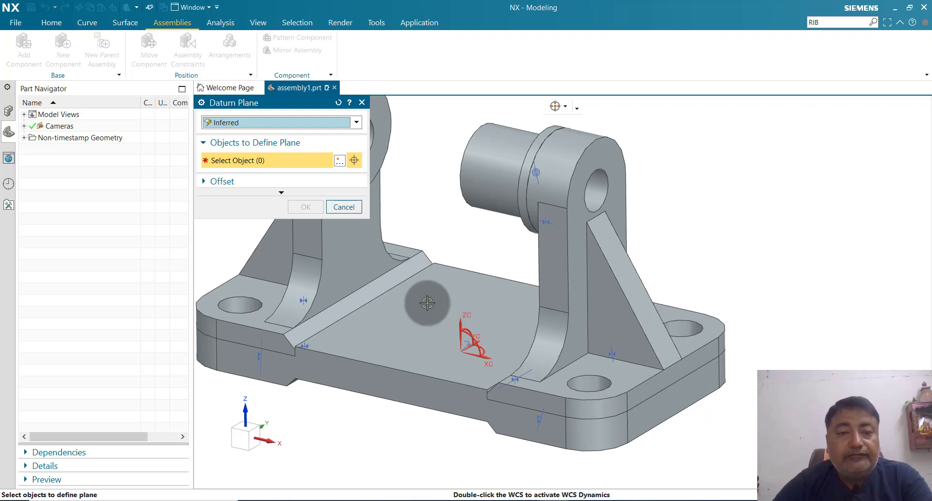
click(281, 121)
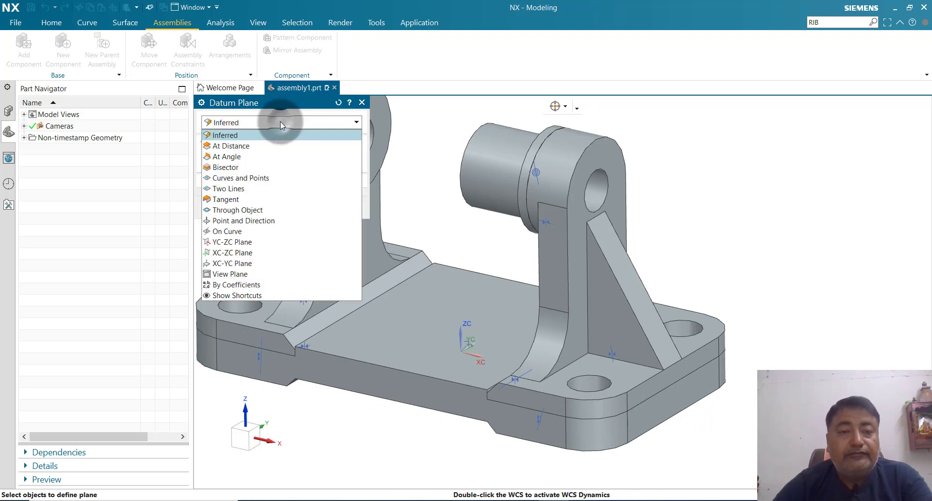
click(281, 121)
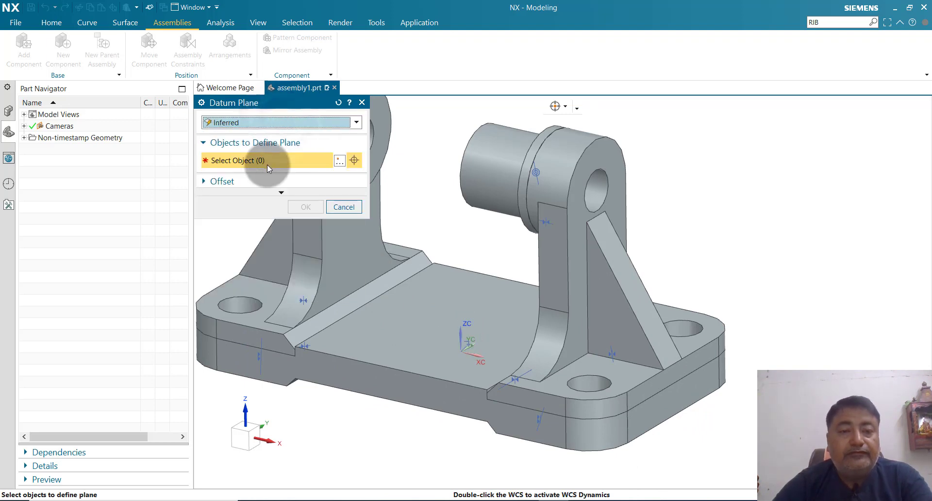
middle_drag(613, 266, 708, 270)
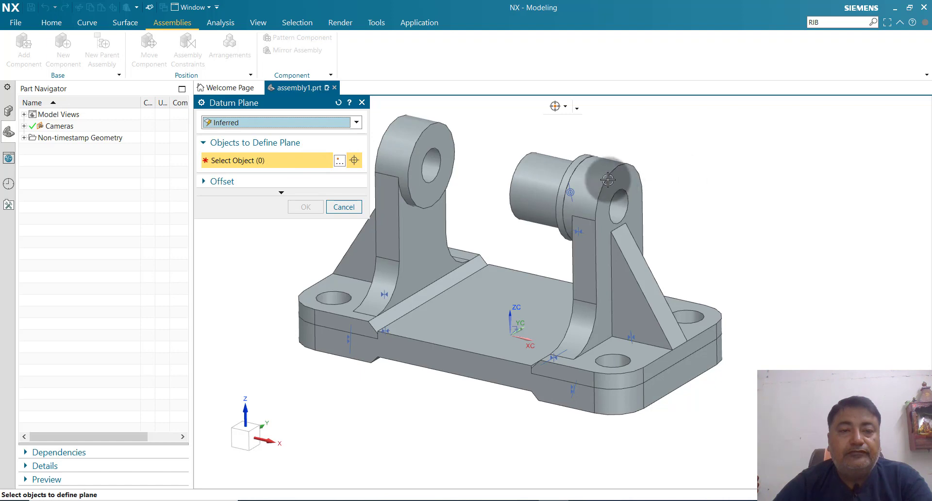
middle_drag(701, 214, 735, 220)
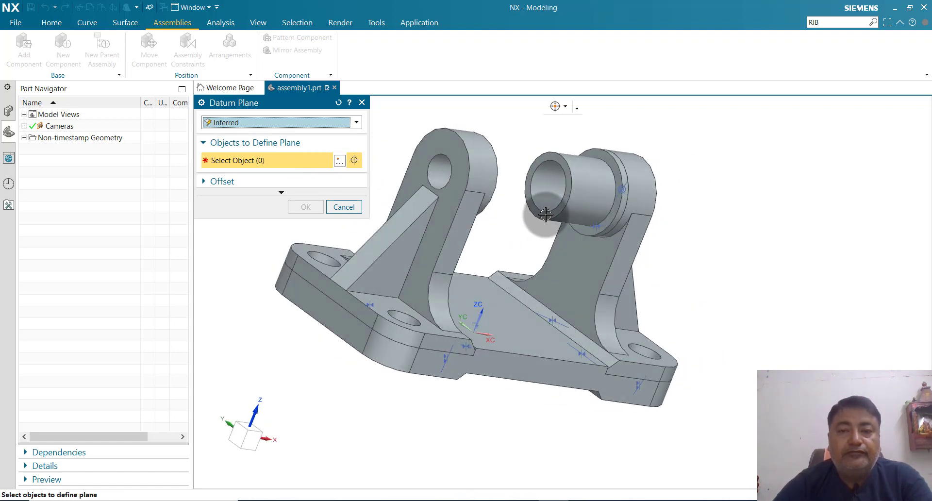
middle_drag(551, 214, 459, 195)
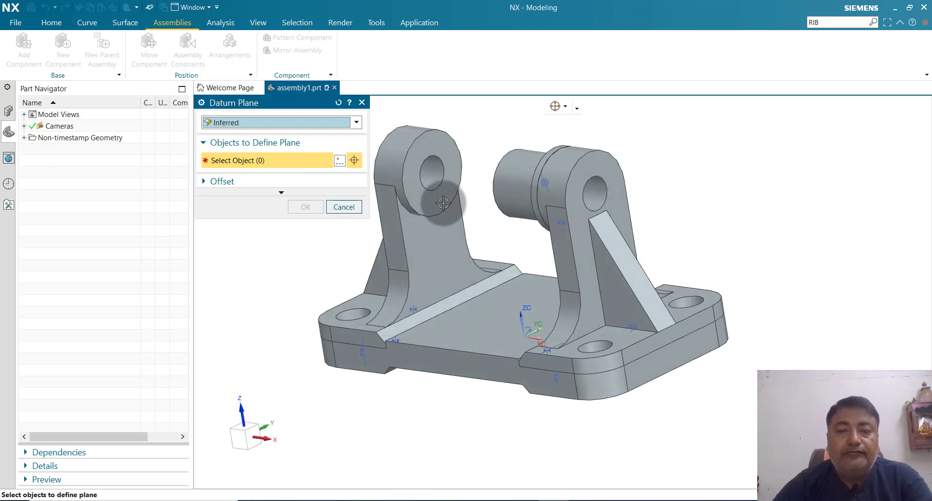
click(361, 102)
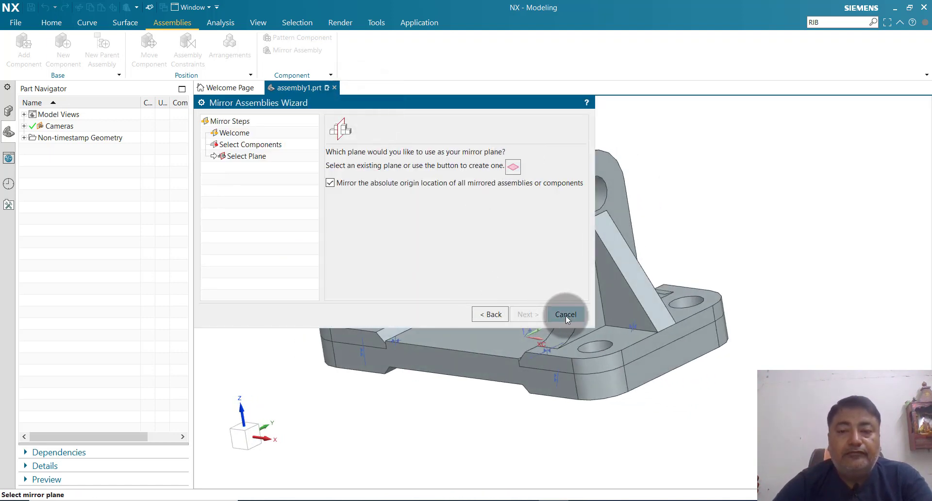
click(566, 315)
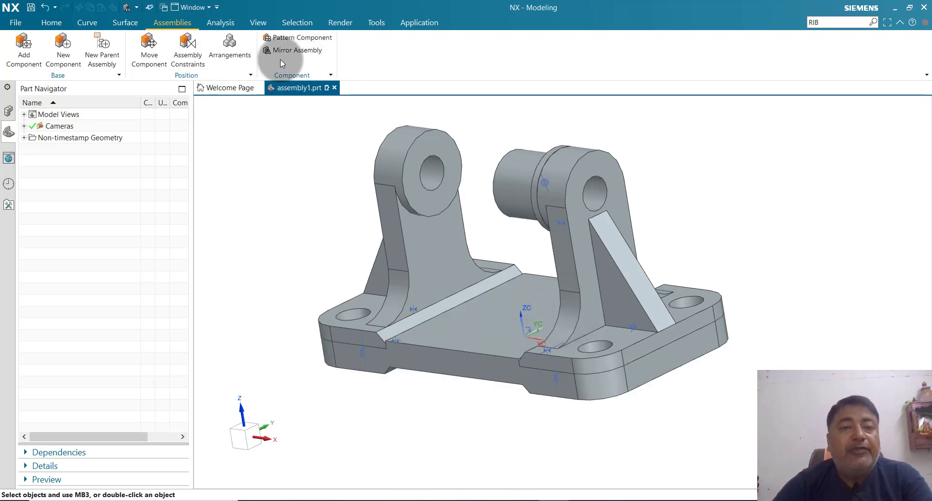
- Start adding another component to the assembly and load the BUSH part from the Desktop
click(24, 48)
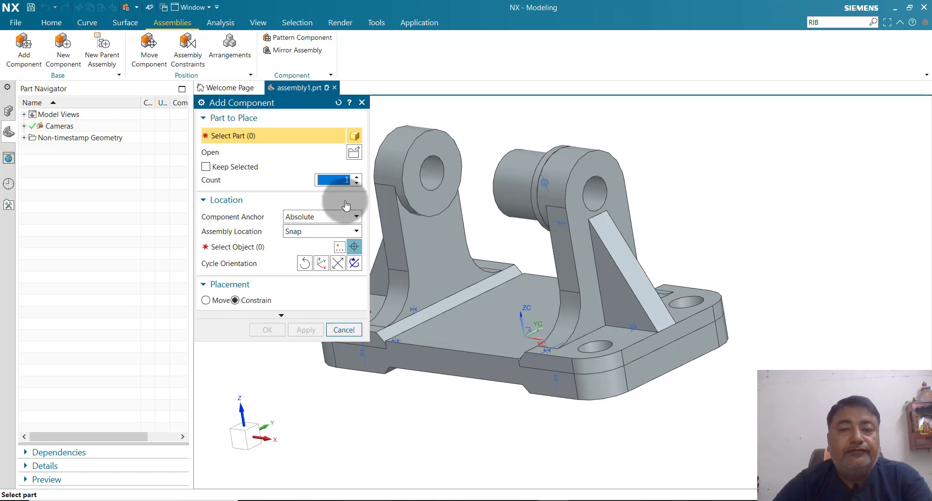
click(352, 152)
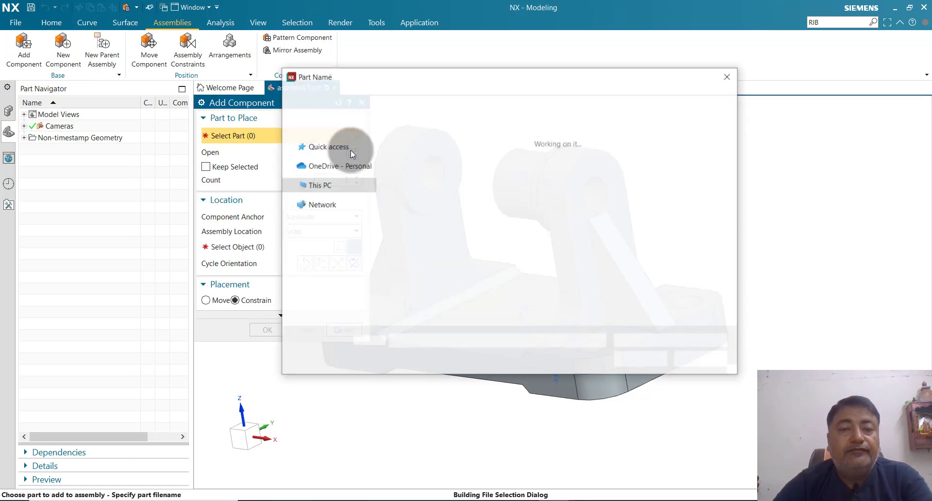
scroll(561, 264, down, 1)
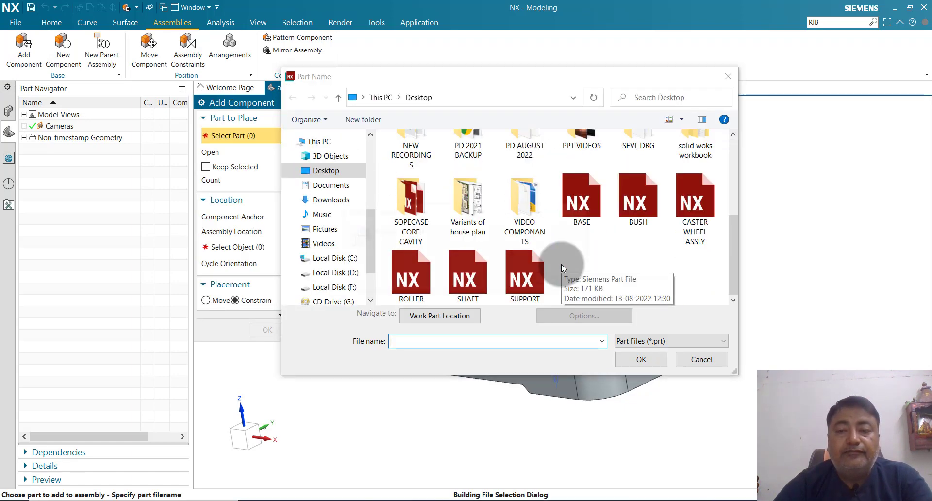
click(563, 280)
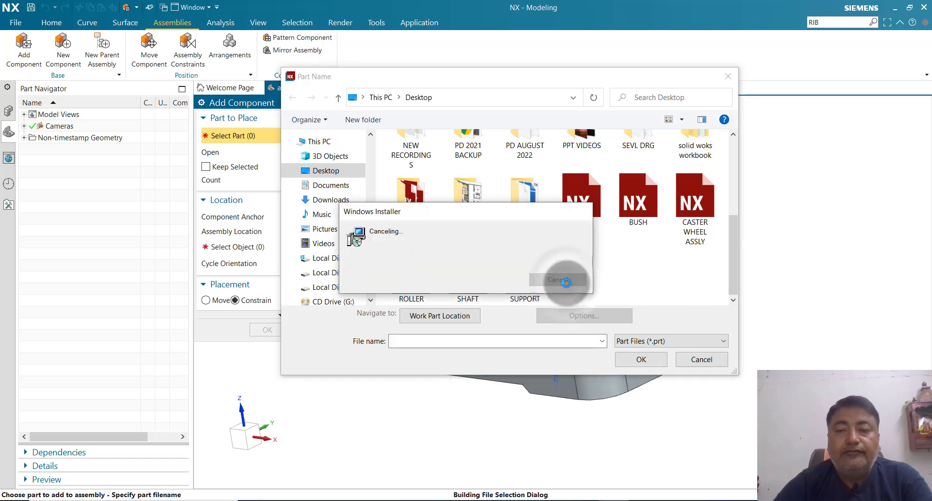
click(636, 206)
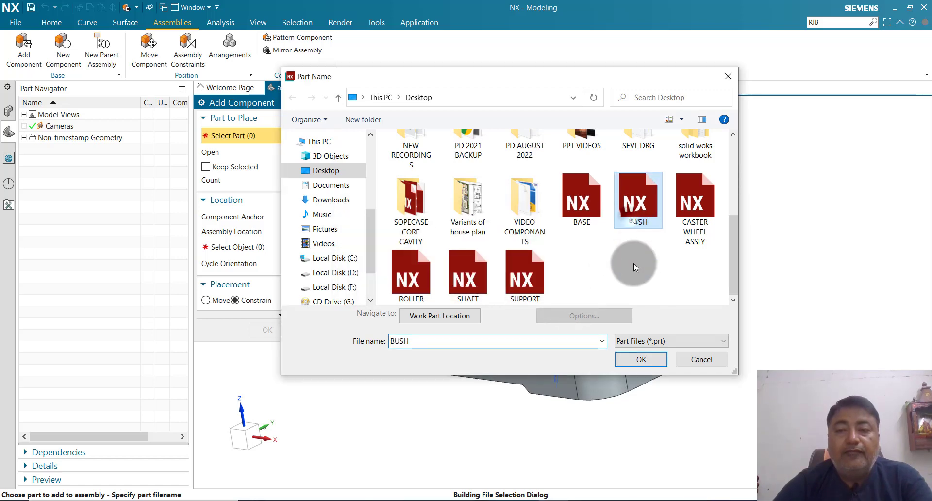
click(641, 360)
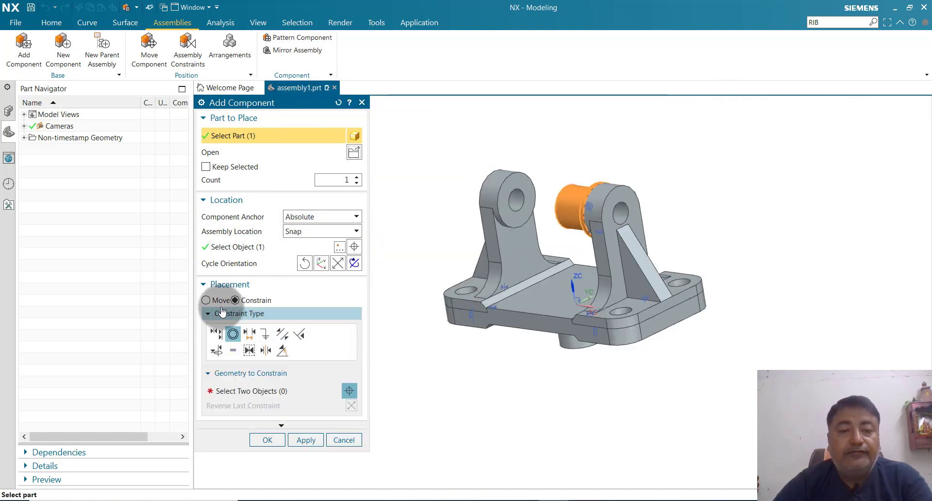
- Set the assembly location to WCS and move the new bush up along ZC to Z 161, above the base
click(321, 232)
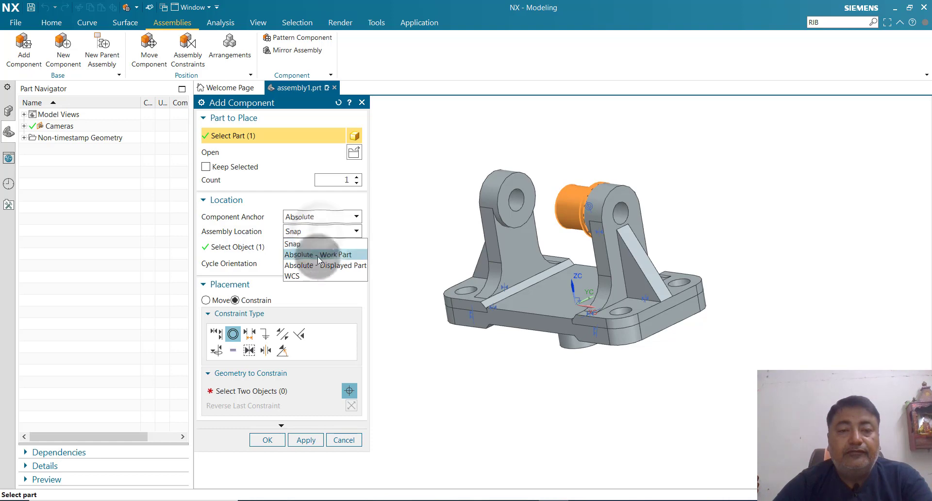
click(312, 276)
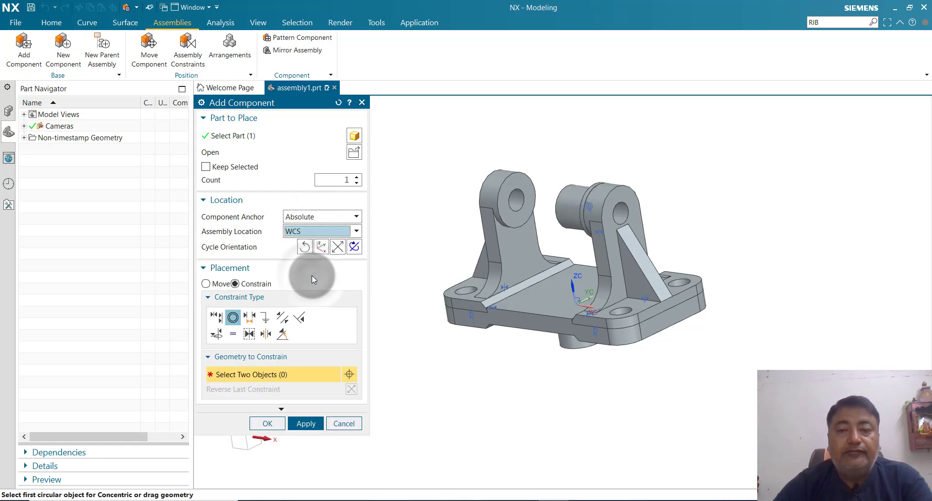
click(208, 287)
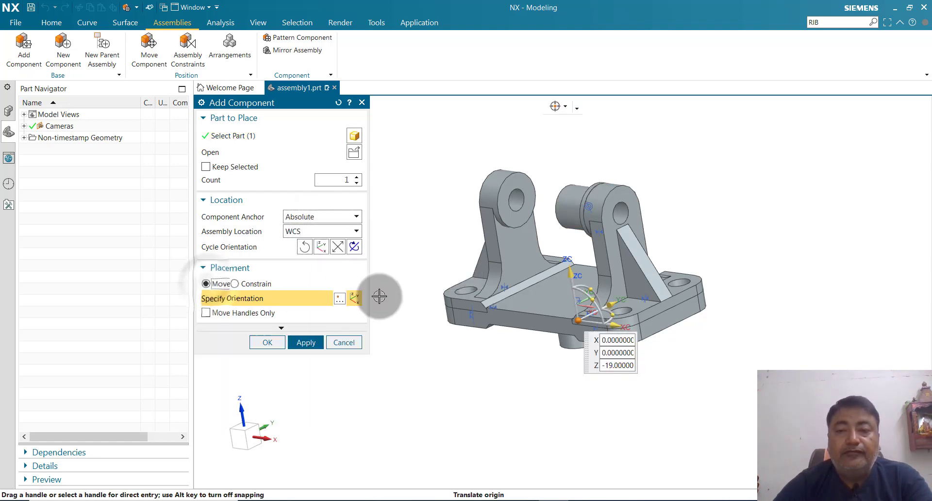
middle_drag(662, 372, 670, 372)
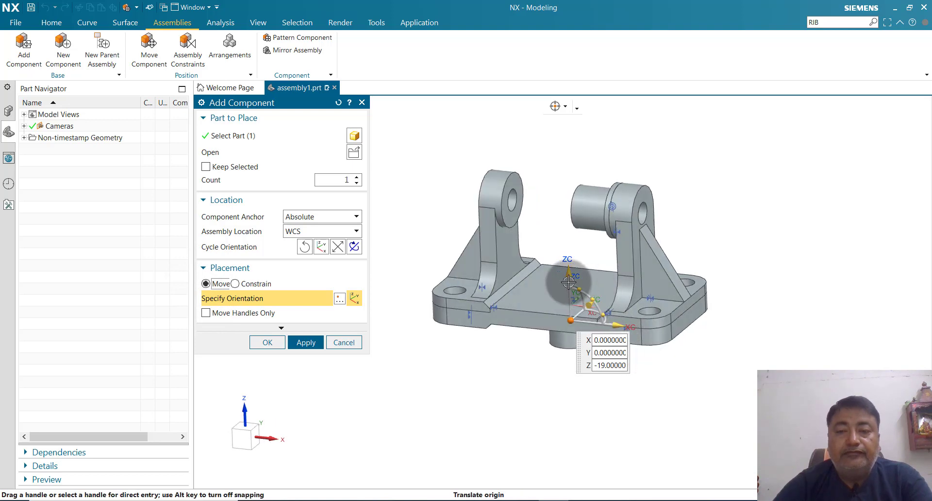
drag(562, 209, 606, 159)
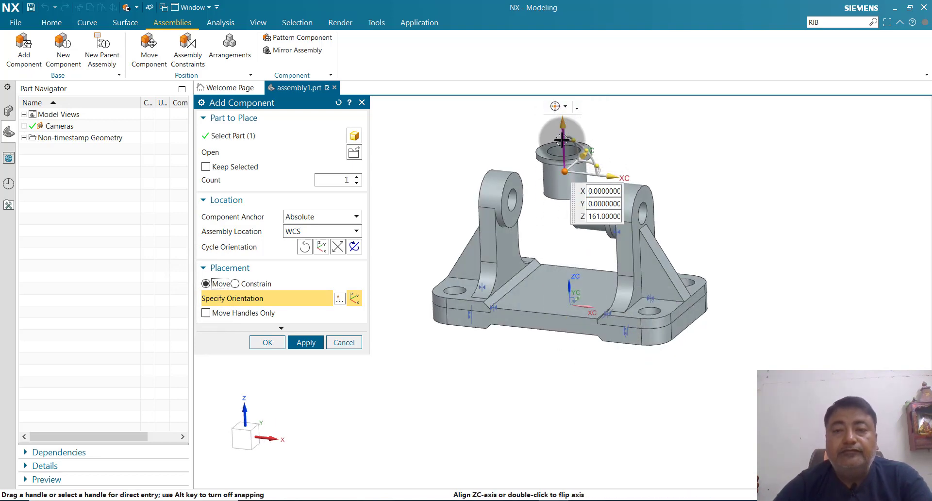
- Rotate the new bush about its XC and YC axes so it lies horizontally with the flange toward the first support
middle_drag(654, 158, 626, 163)
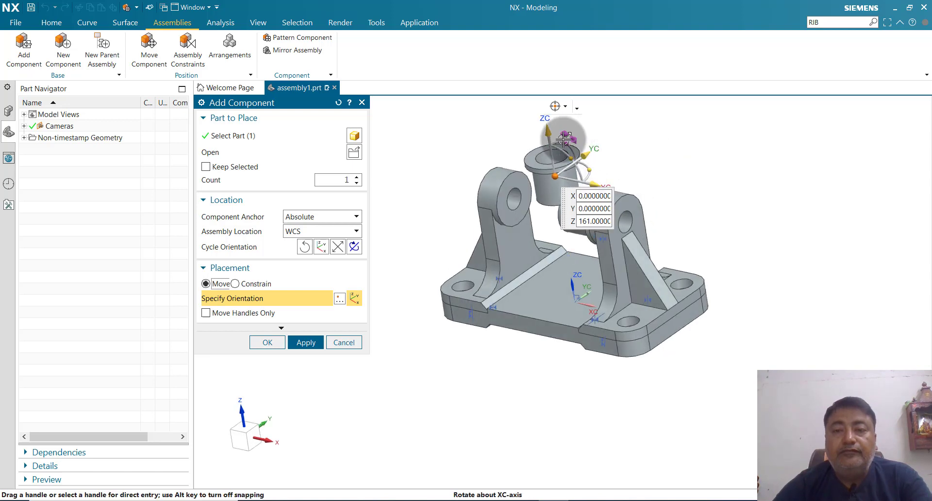
drag(563, 139, 585, 161)
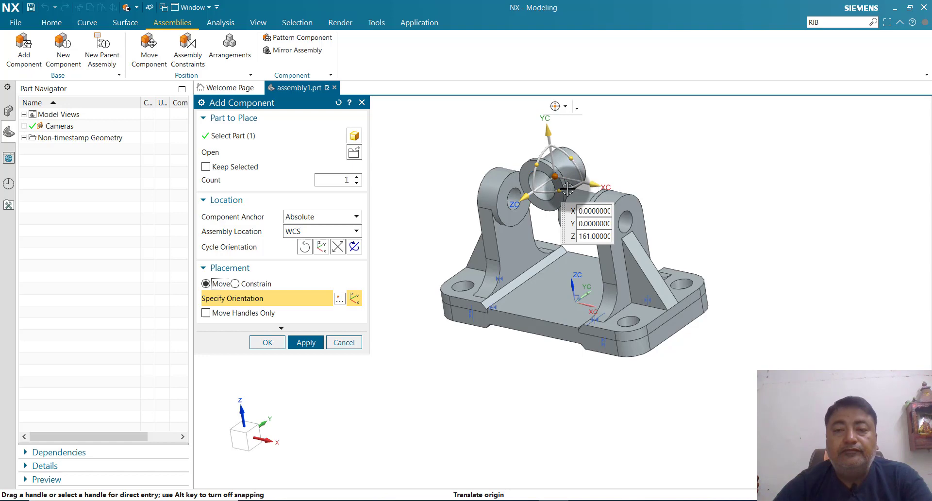
drag(556, 192, 508, 206)
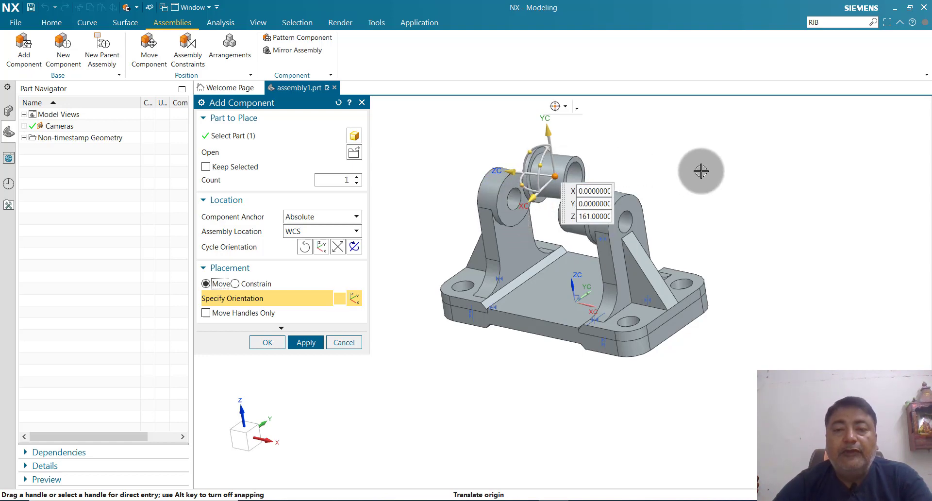
middle_drag(701, 170, 552, 237)
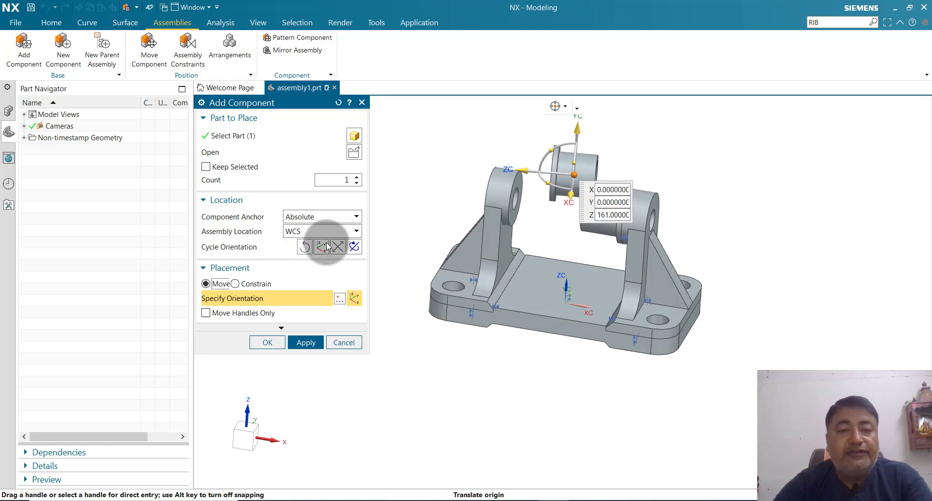
- Constrain the inner round face of the first support's boss to the new bush flange's outer end face with Touch/Align
click(234, 283)
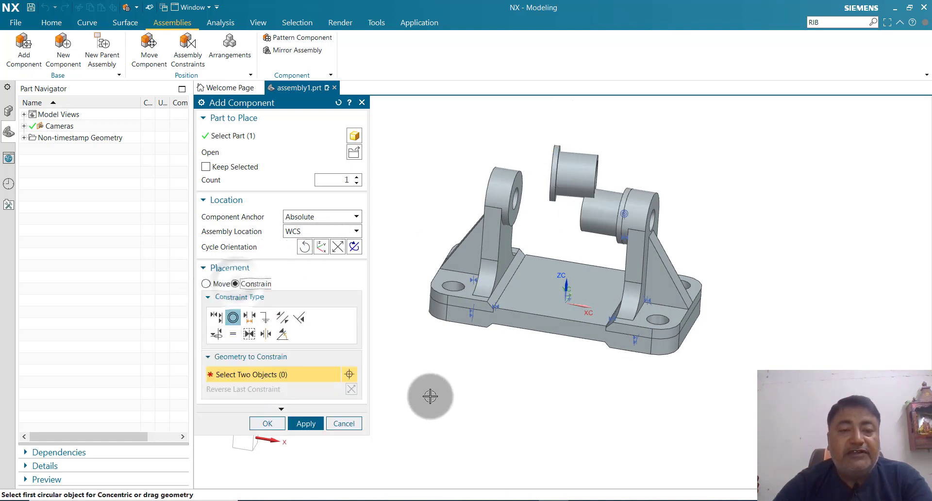
middle_drag(431, 394, 532, 247)
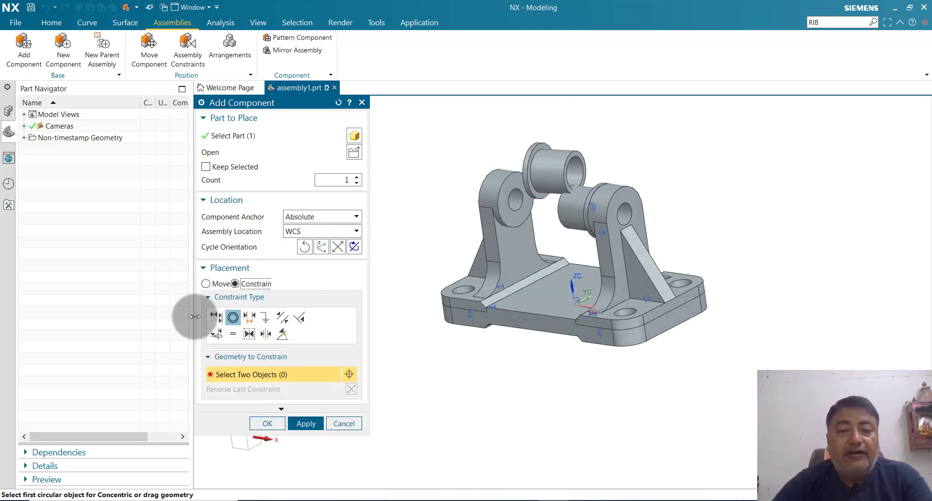
click(216, 317)
click(516, 209)
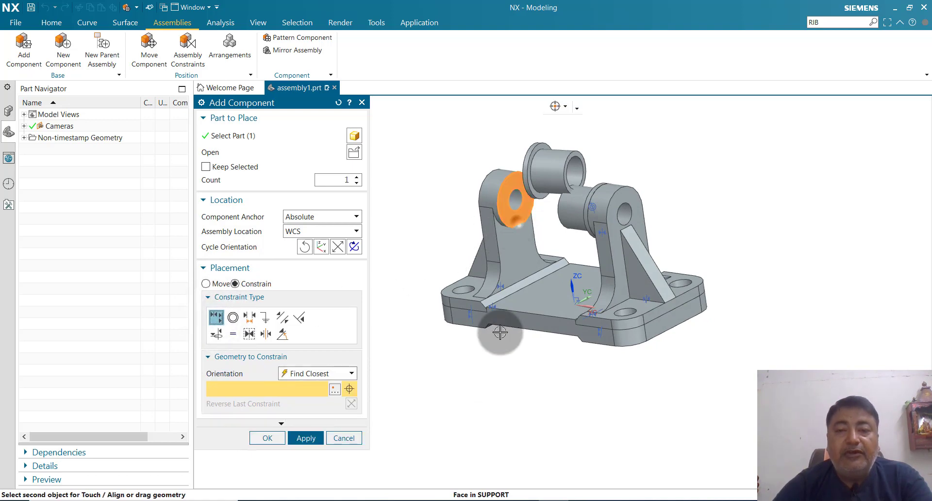
middle_drag(533, 344, 566, 294)
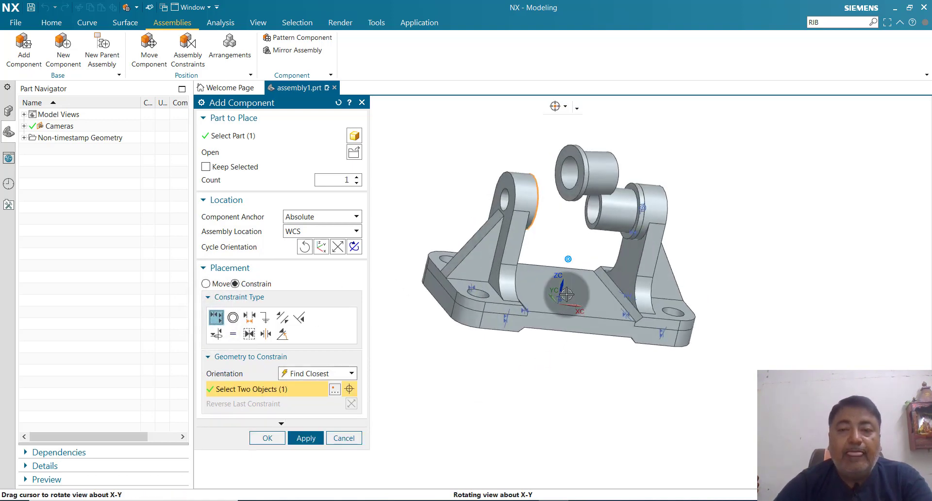
click(576, 195)
middle_drag(585, 356, 552, 351)
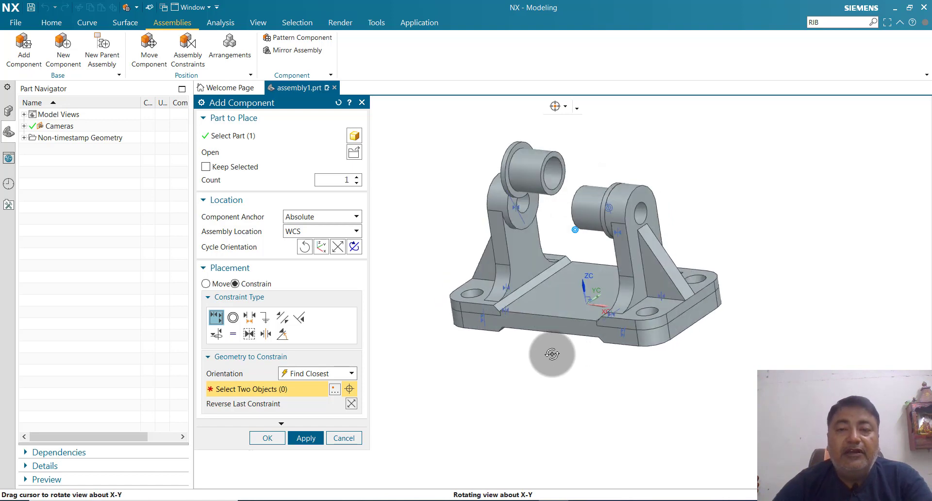
- Constrain the hole edge of the first support's boss to the circular edge at the new bush's free end with Concentric, and finish adding the bush
click(233, 318)
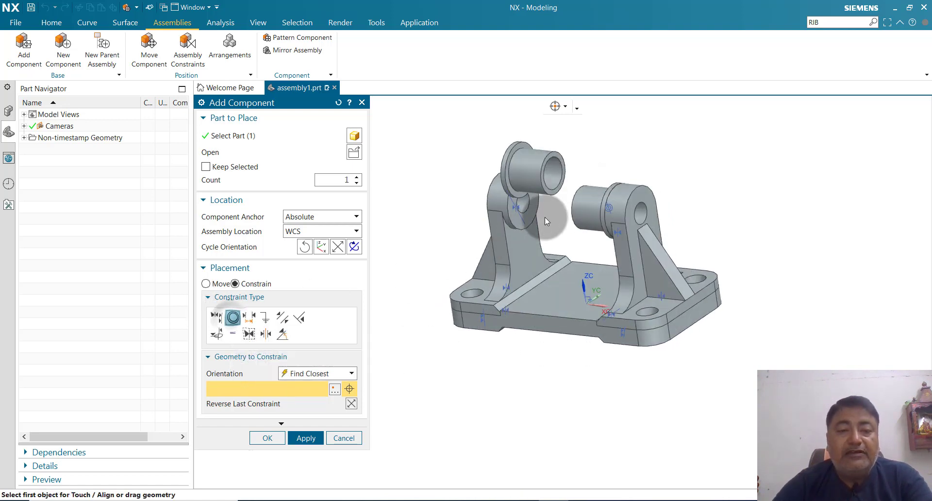
scroll(527, 210, up, 2)
click(515, 218)
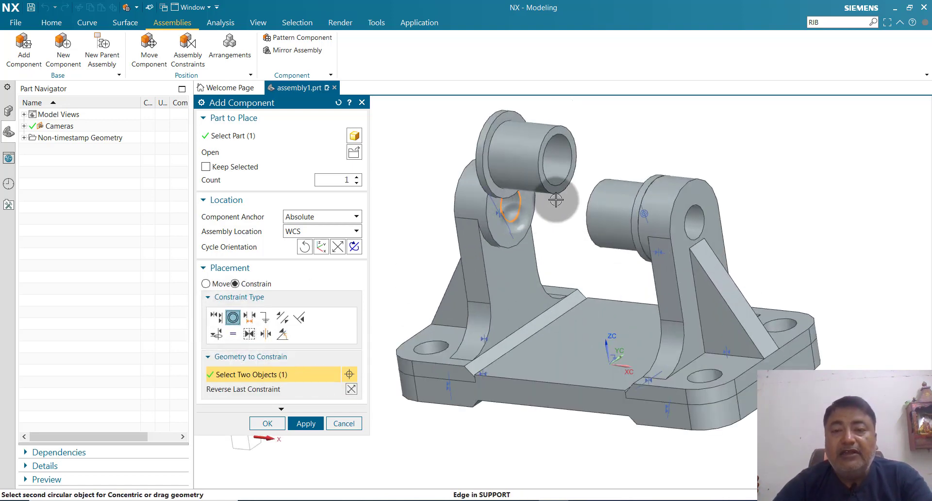
click(554, 186)
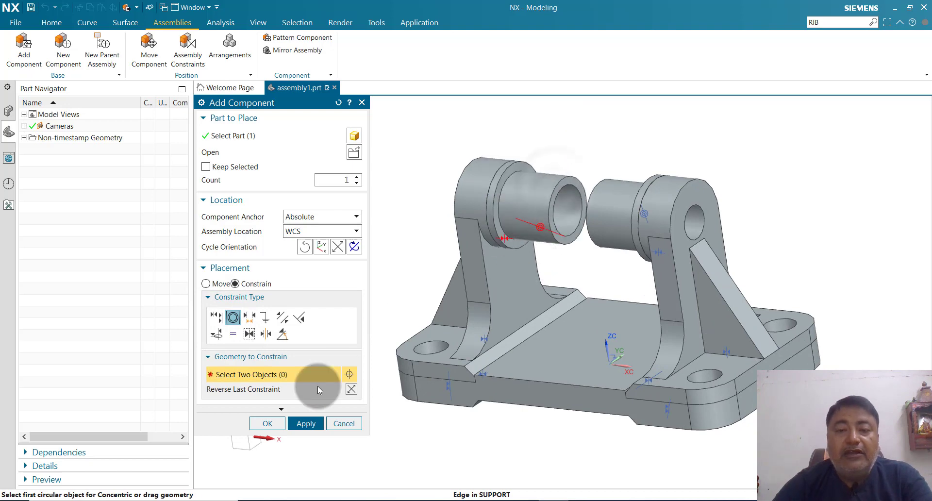
click(267, 424)
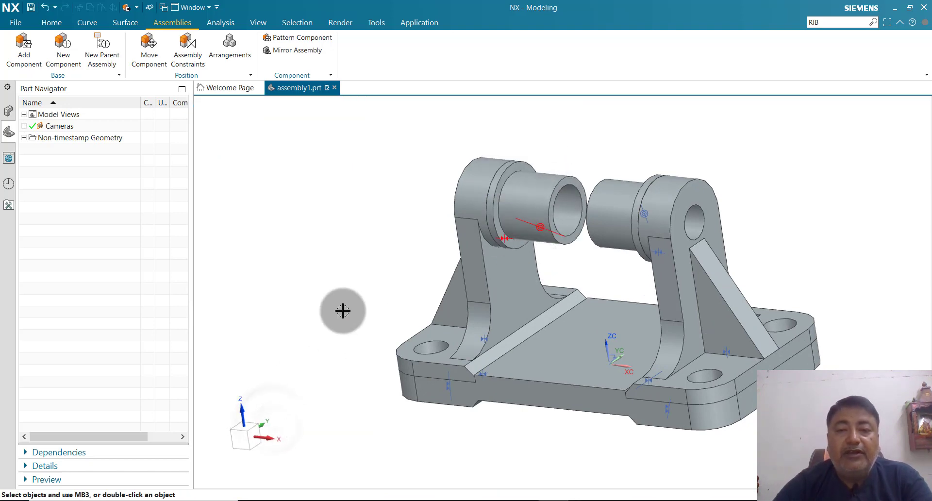
middle_drag(346, 308, 370, 287)
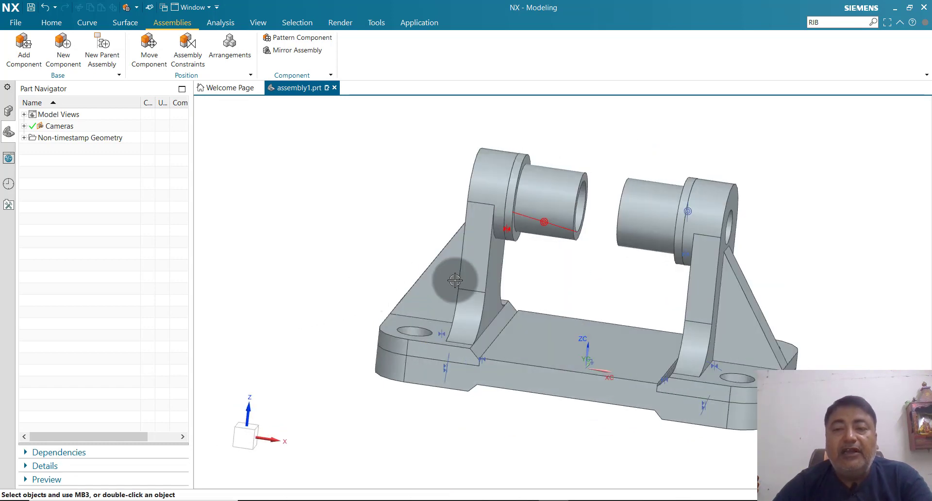
scroll(486, 286, down, 2)
middle_drag(529, 287, 670, 284)
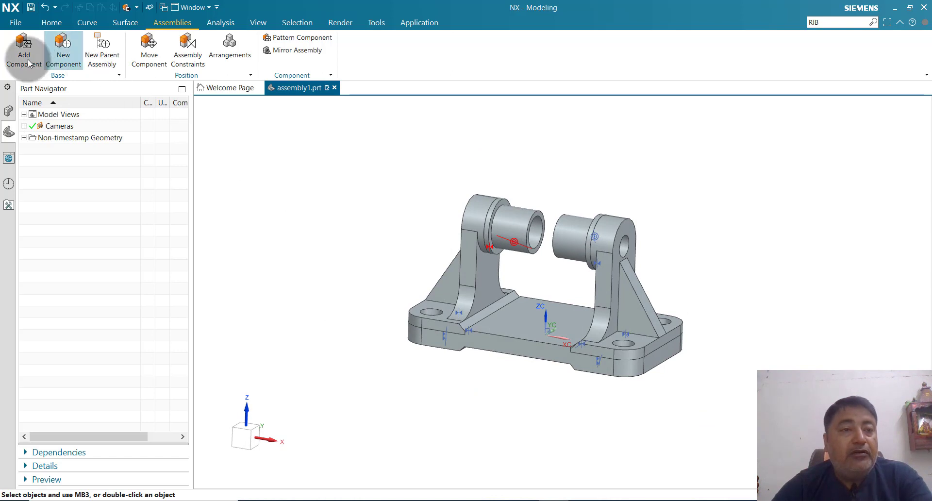
click(23, 47)
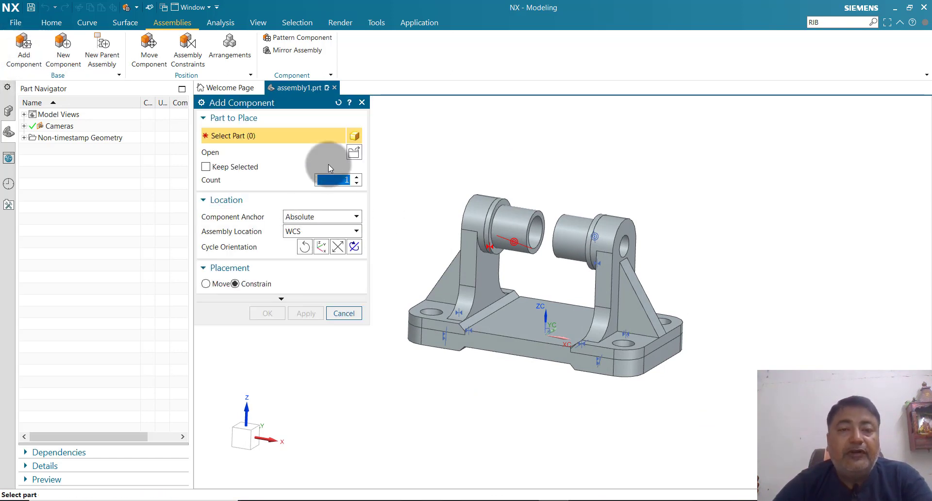
click(353, 151)
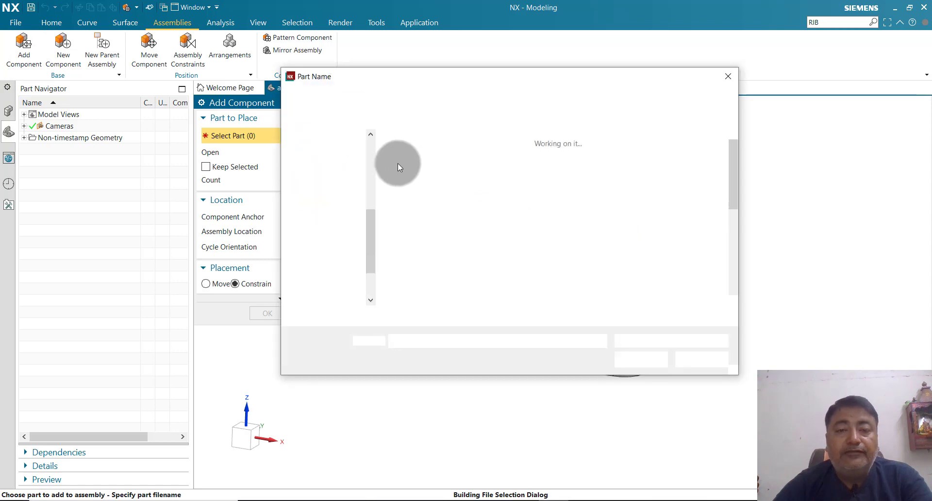
scroll(477, 249, down, 5)
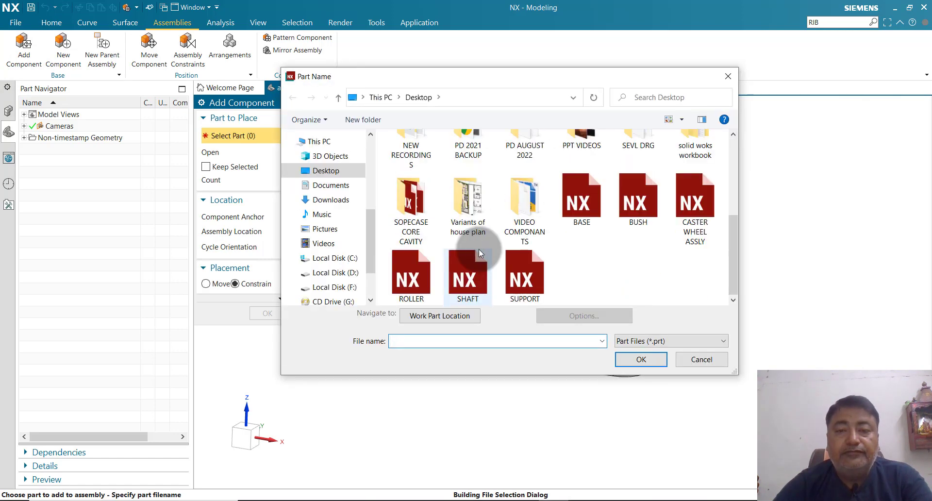
click(553, 279)
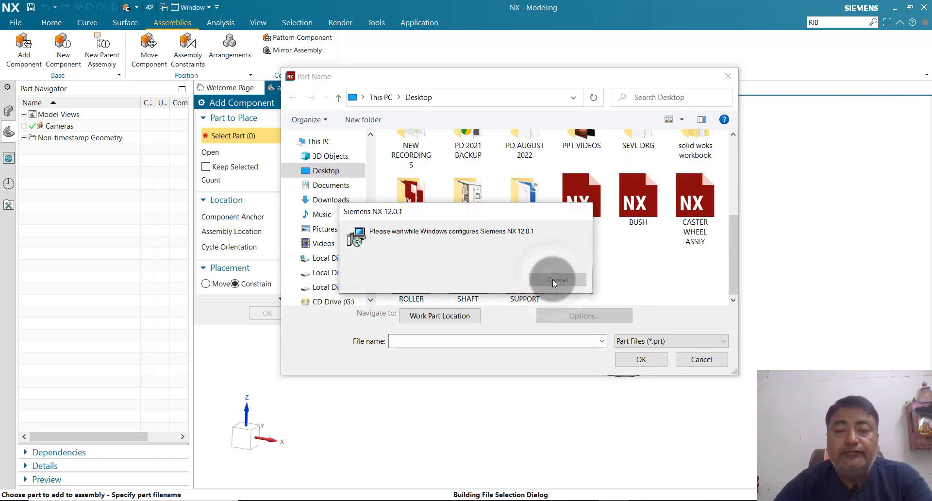
click(553, 279)
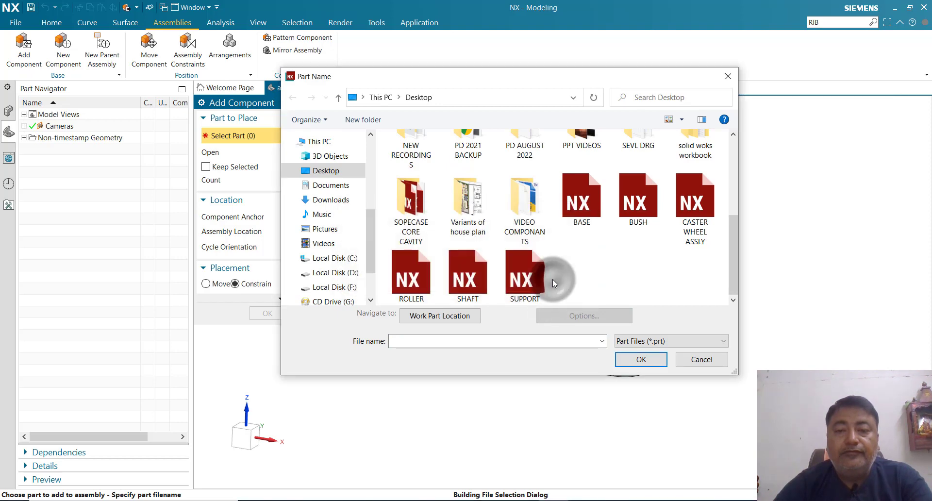
click(411, 277)
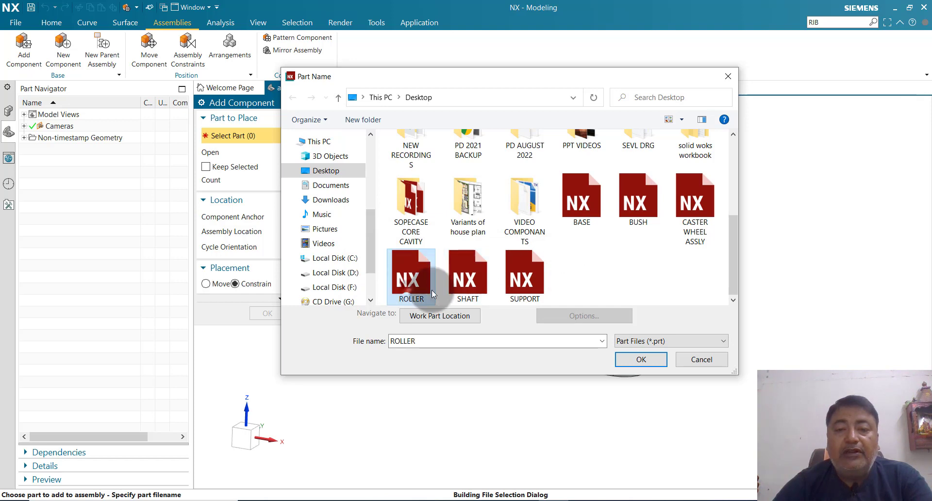
click(639, 359)
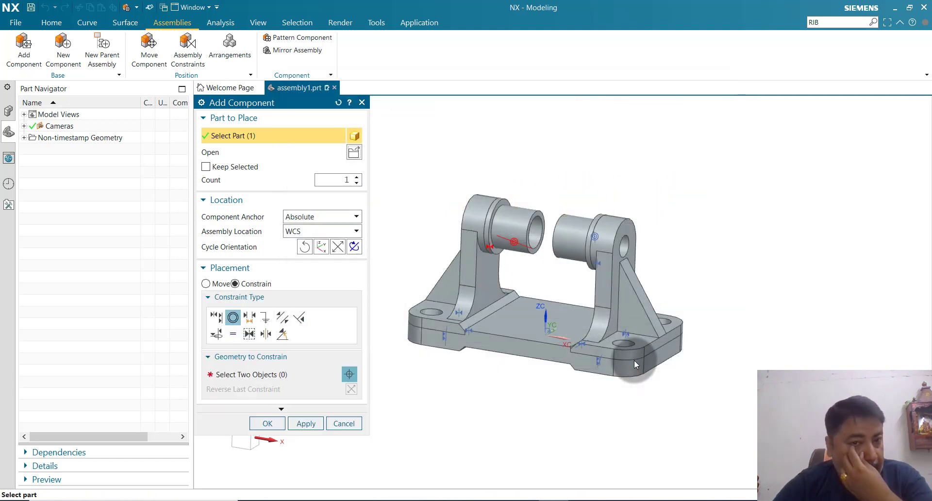
scroll(524, 340, down, 3)
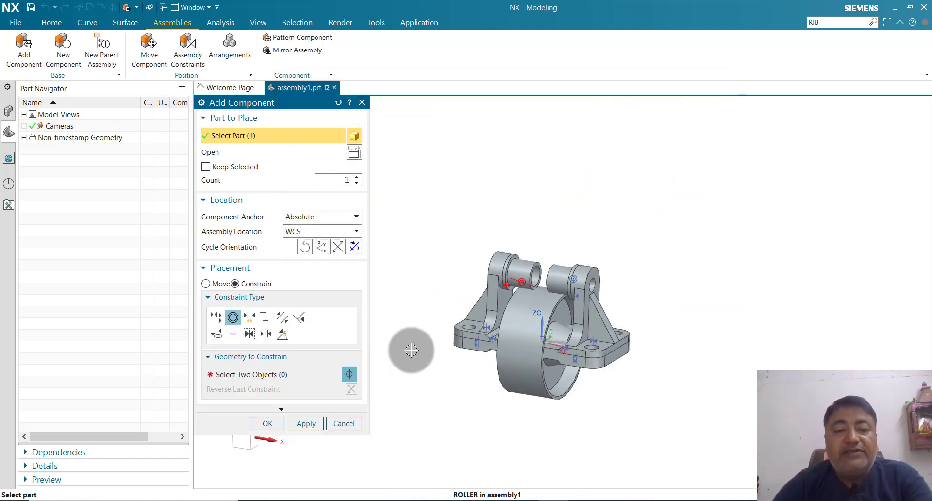
click(205, 283)
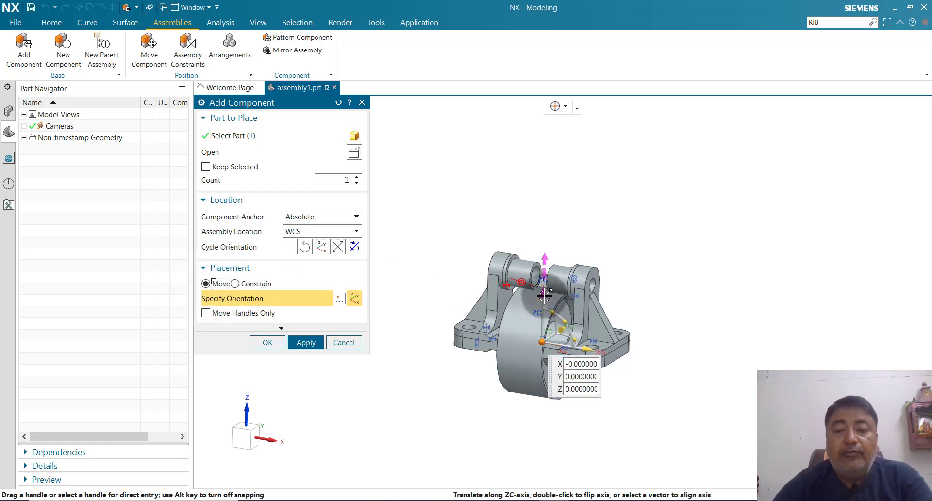
drag(545, 294, 546, 151)
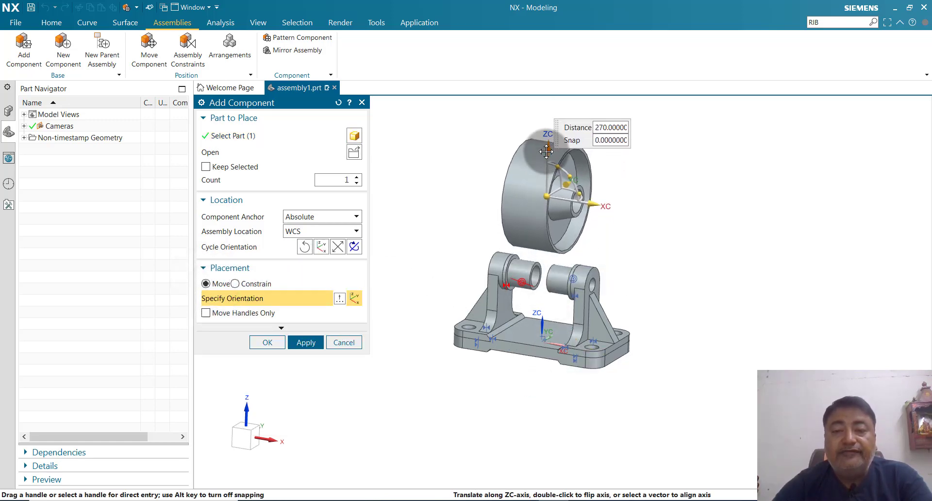
scroll(590, 162, up, 2)
scroll(657, 223, up, 2)
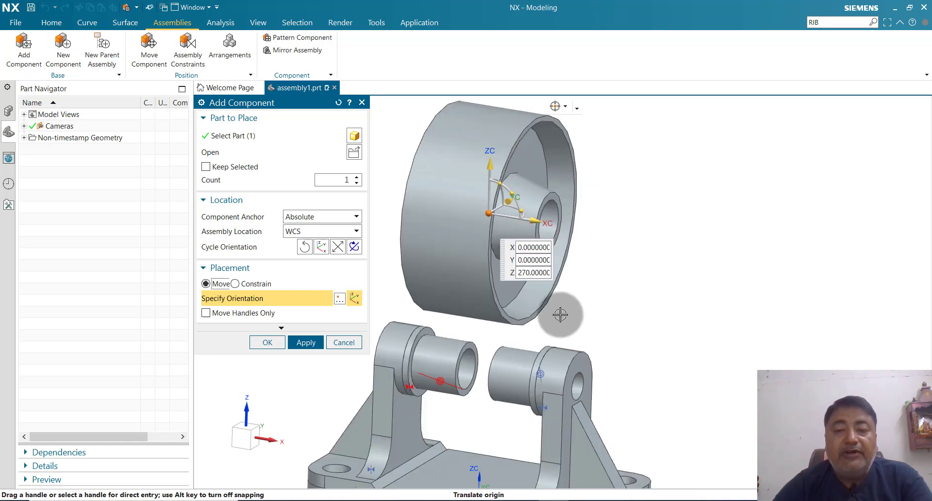
click(235, 285)
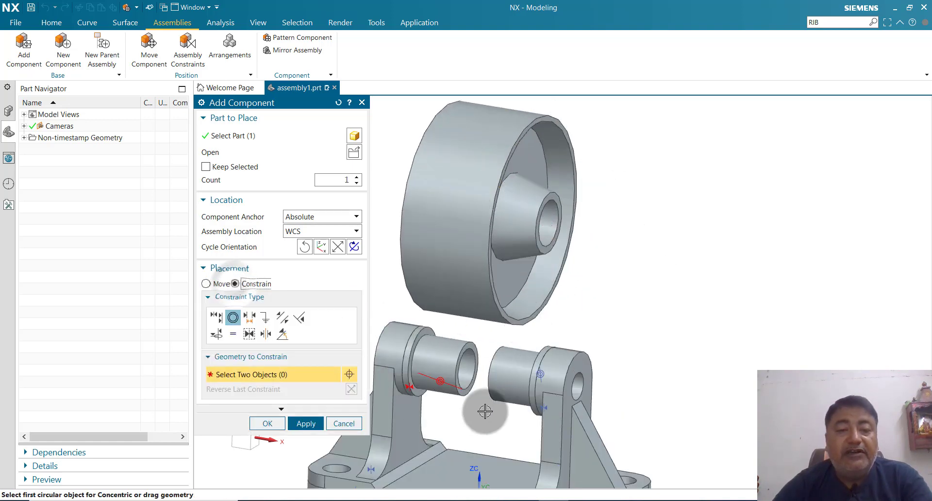
click(465, 387)
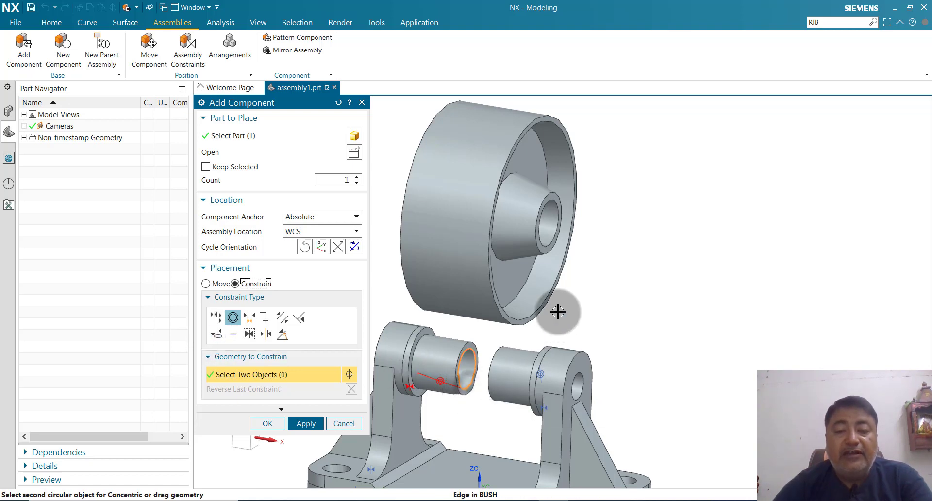
click(548, 241)
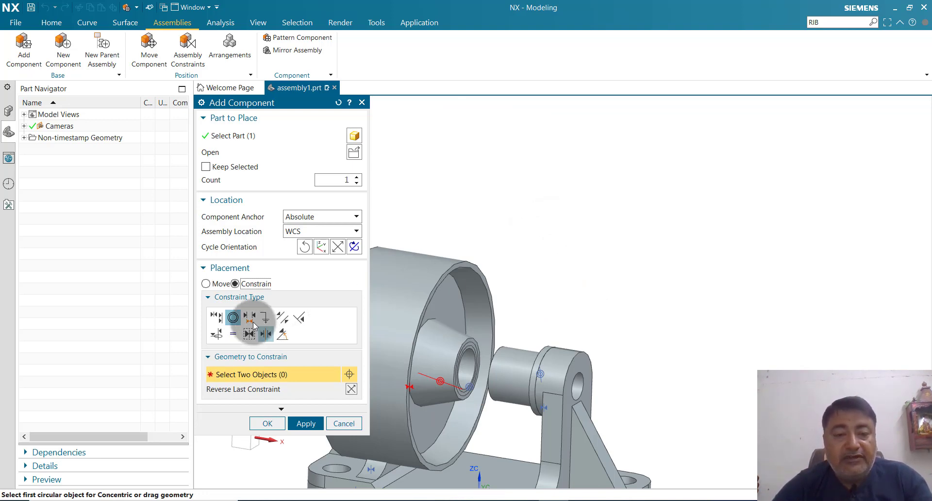
click(342, 423)
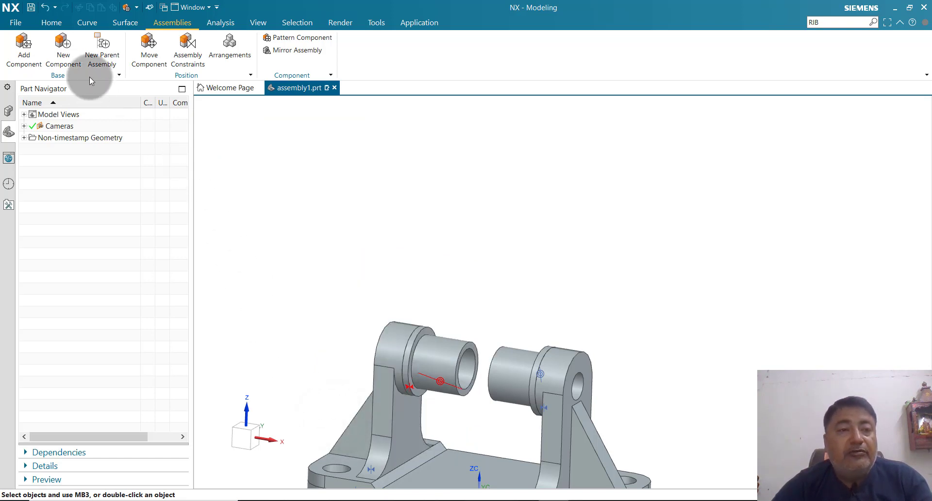
- Load the ROLLER part from the Desktop as a new component and move it up along ZC to Z 270, above the supports
click(22, 51)
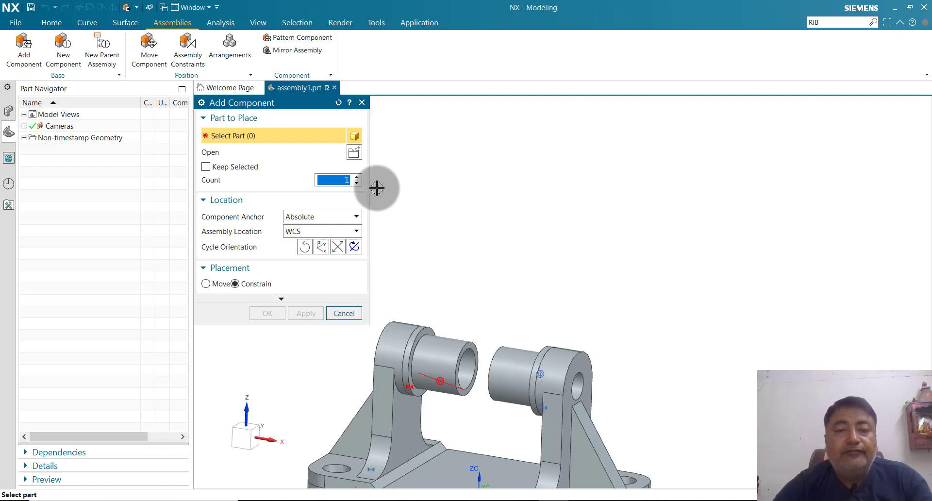
click(354, 153)
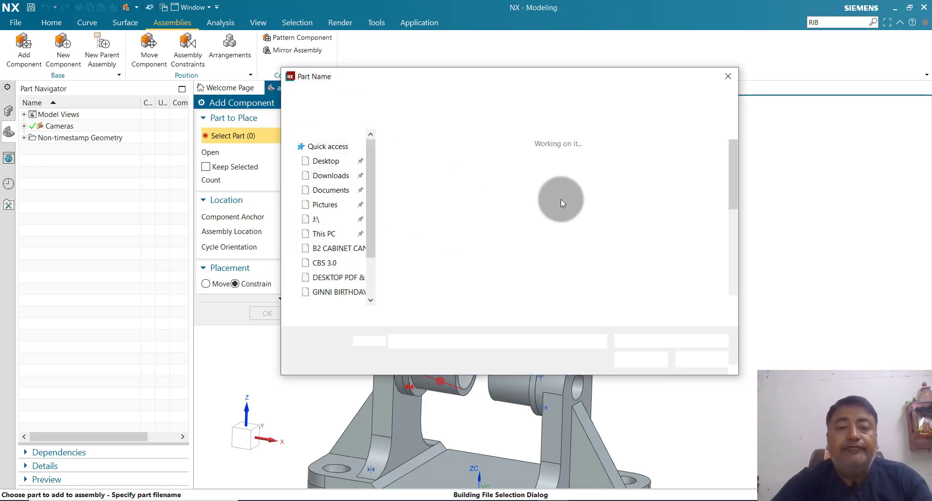
scroll(563, 263, down, 5)
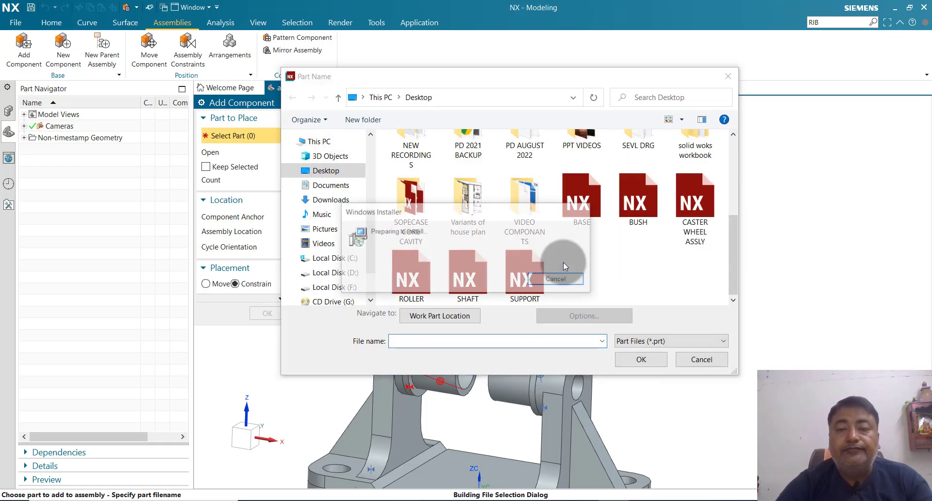
click(560, 281)
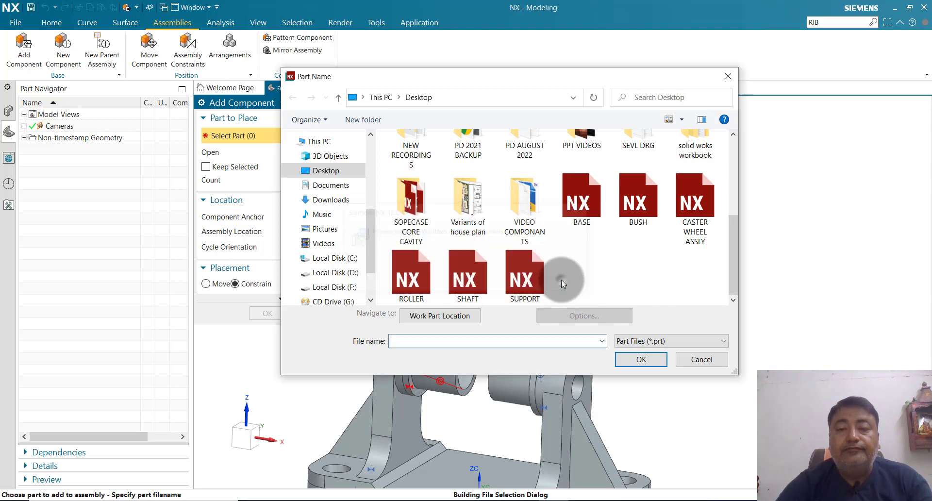
click(558, 279)
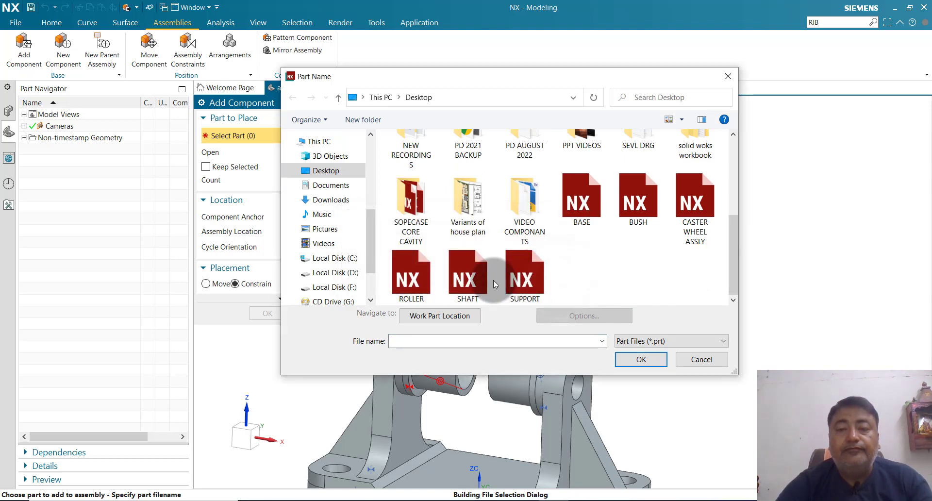
double_click(418, 285)
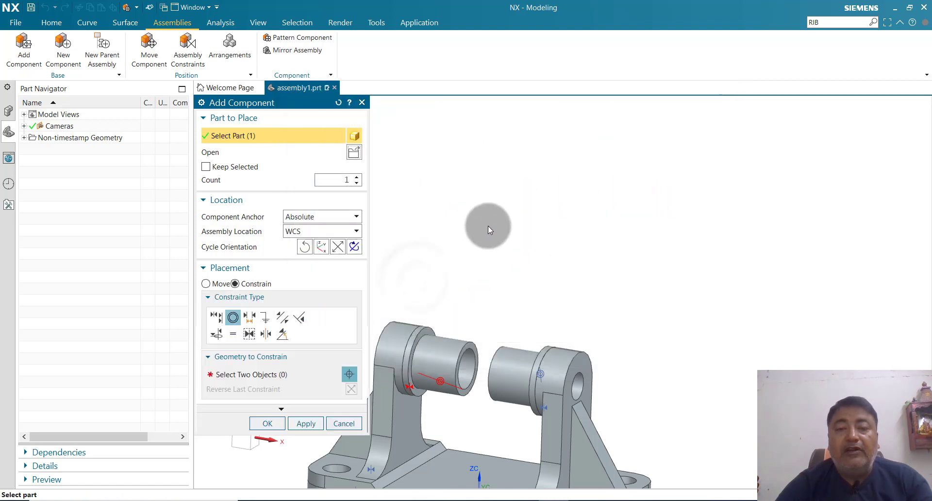
click(206, 284)
drag(492, 345, 490, 187)
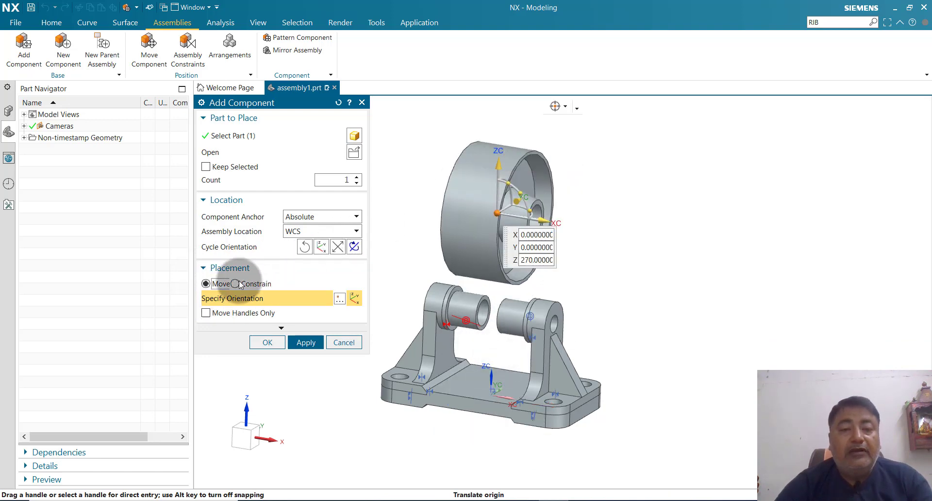
- Constrain the centerline of the first support's bush to the roller's conical hub with Touch/Align, and finish adding the roller
click(267, 287)
click(216, 319)
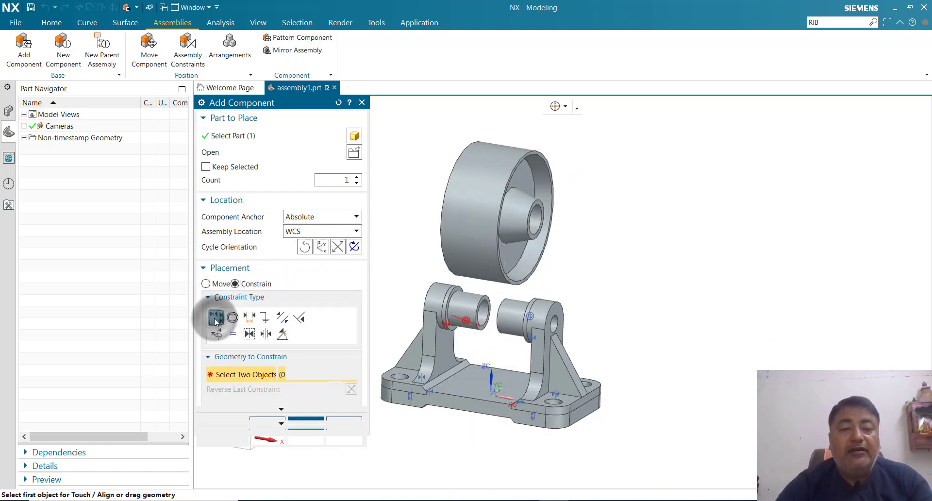
scroll(491, 323, up, 3)
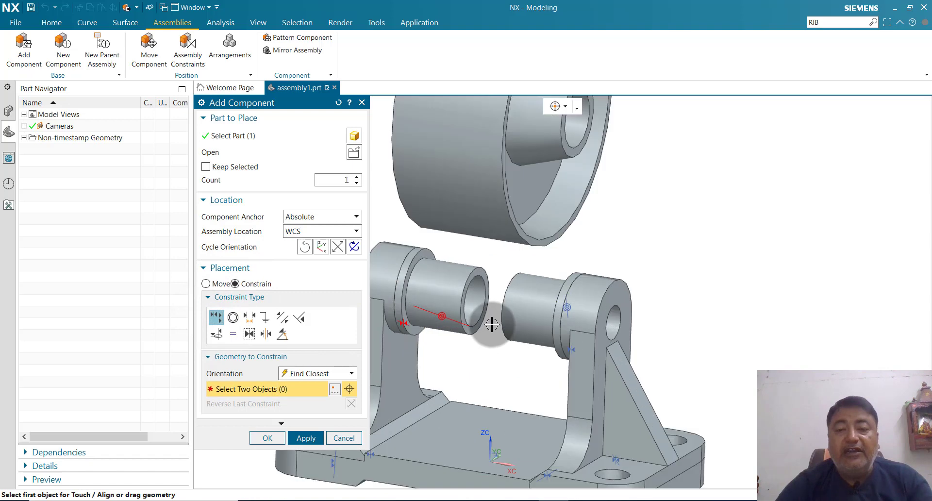
click(469, 302)
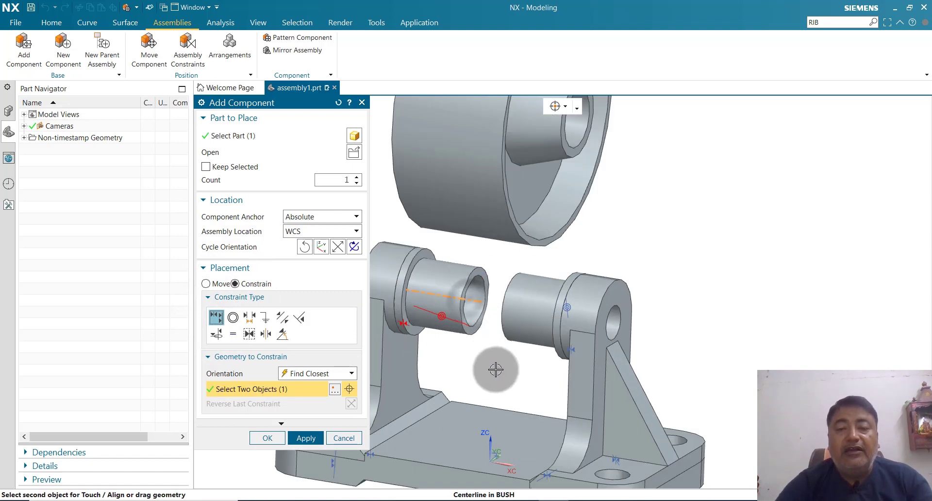
scroll(496, 368, down, 3)
scroll(557, 285, up, 5)
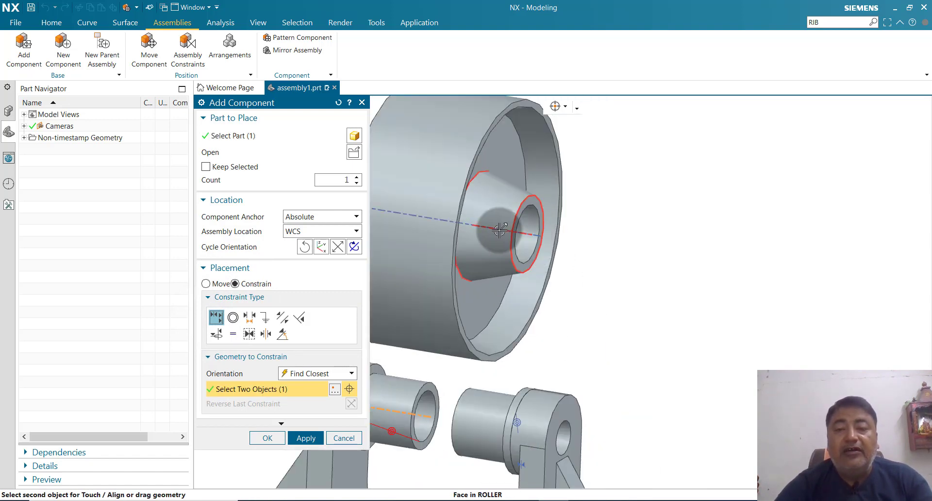
click(500, 230)
scroll(592, 242, down, 2)
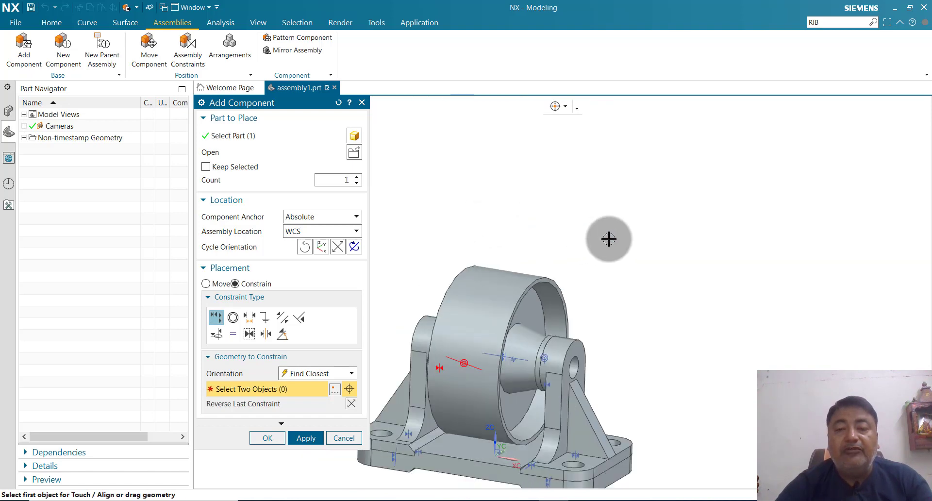
mouse_move(609, 238)
middle_down()
mouse_move(639, 242)
mouse_move(610, 233)
middle_up()
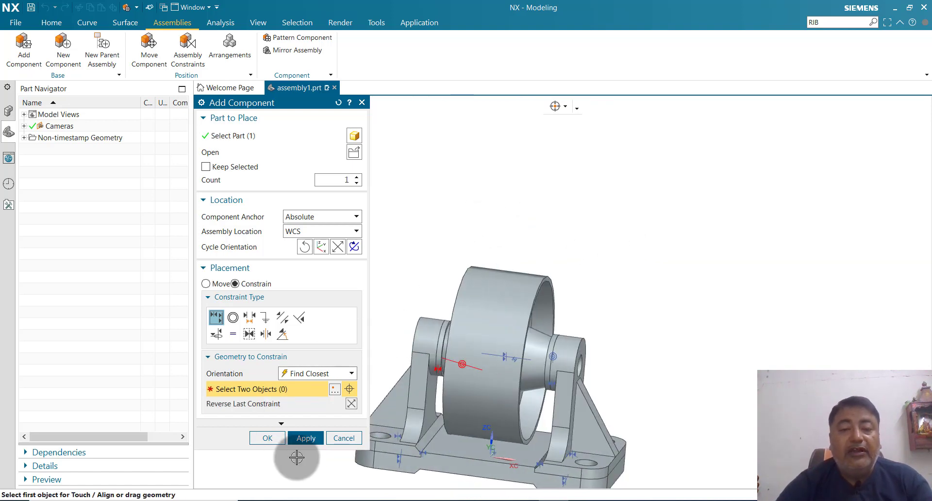
click(268, 438)
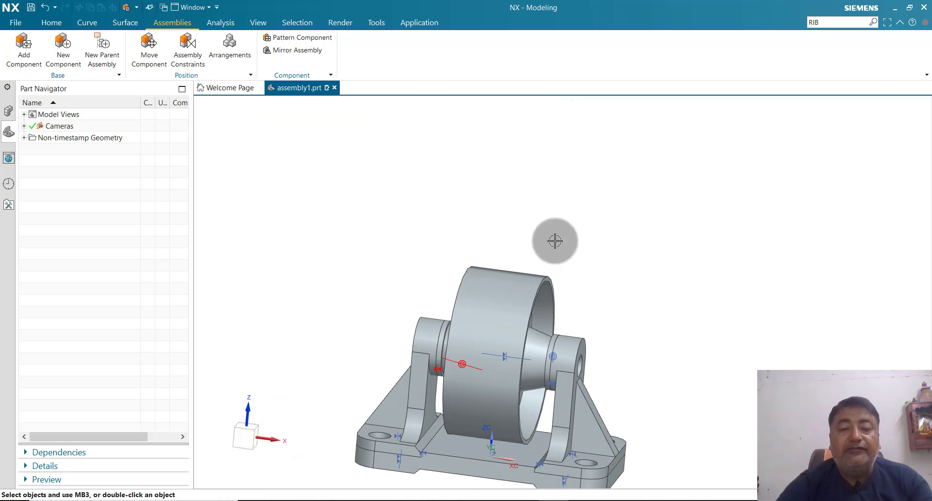
- Load the SHAFT part from the Desktop as a new component and move it up along ZC to Z 280, above the roller
scroll(553, 242, down, 2)
middle_drag(553, 241, 593, 287)
scroll(594, 288, up, 2)
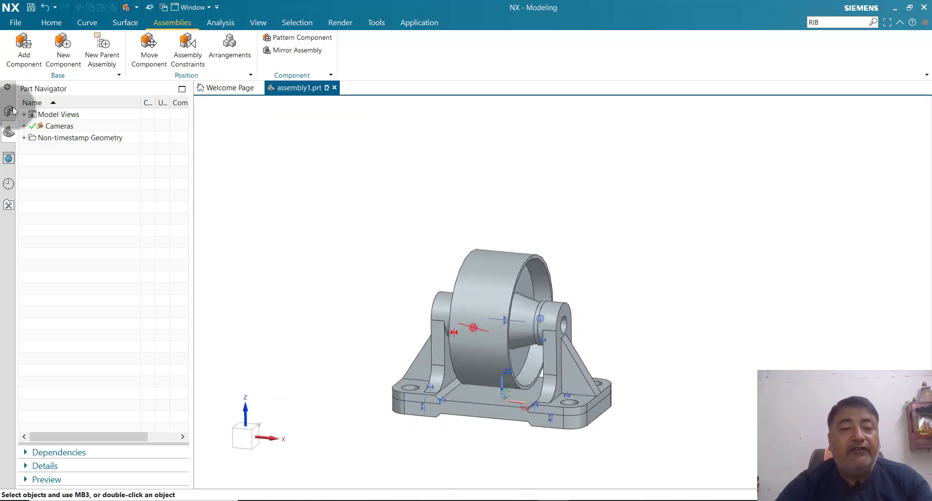
click(23, 48)
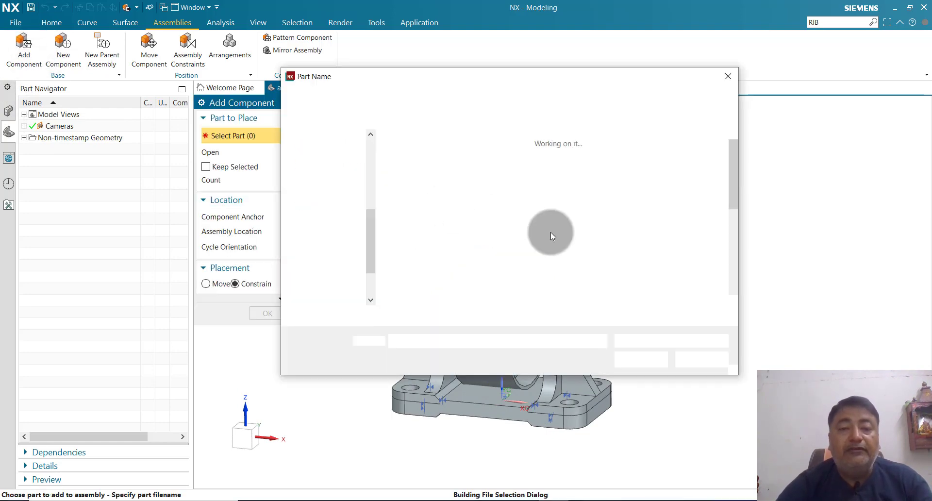
scroll(550, 232, down, 5)
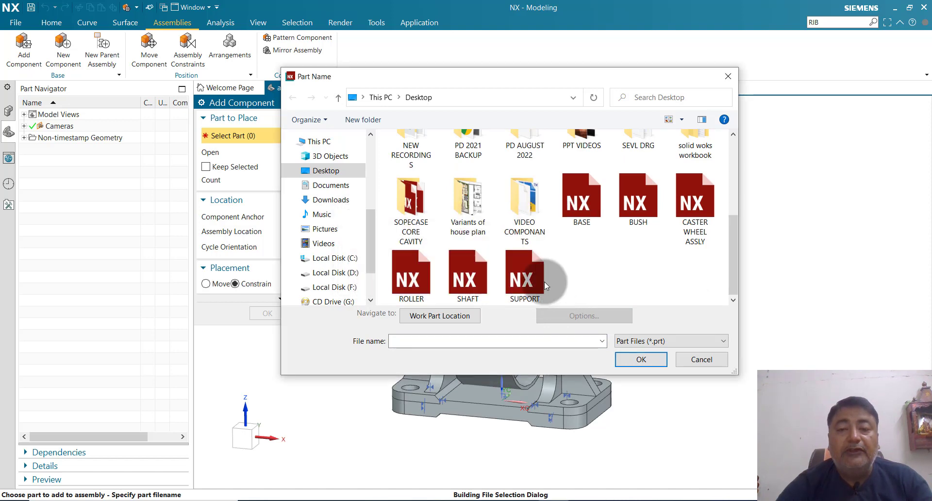
double_click(466, 284)
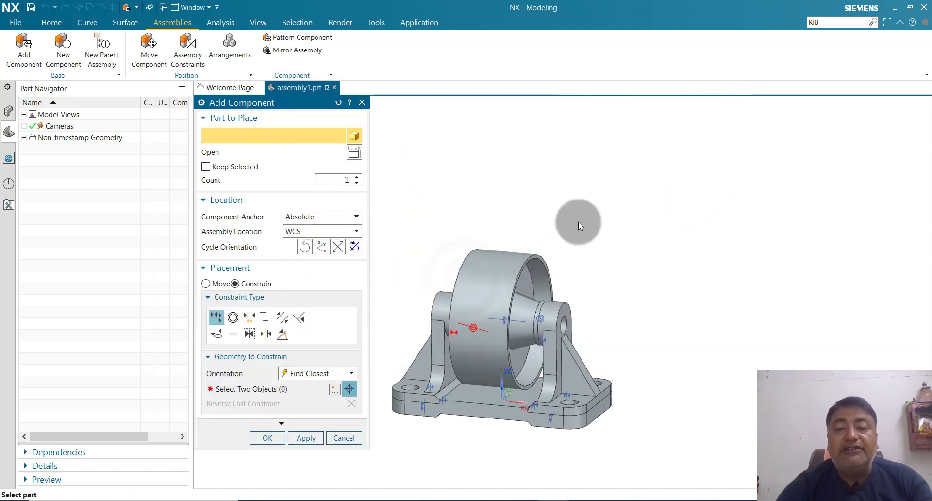
click(206, 284)
drag(502, 354, 610, 195)
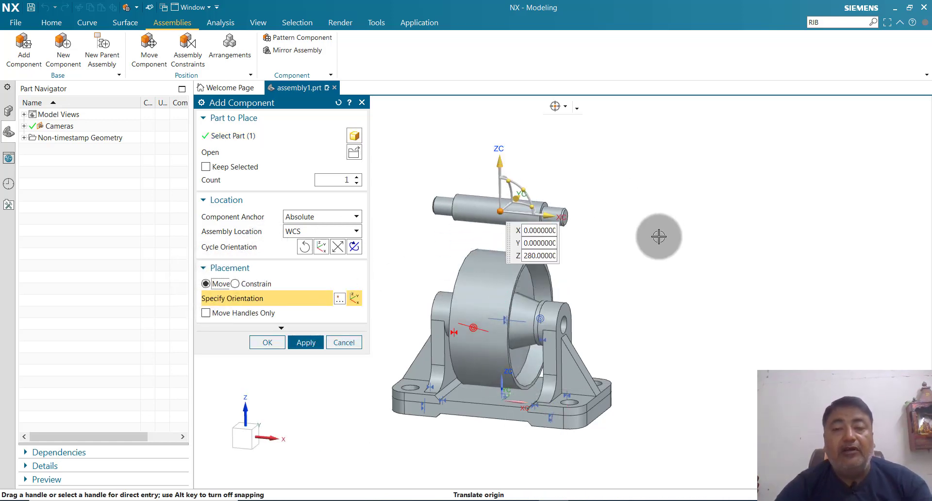
- Constrain the outer face of the support on the +X side to the shaft's adjacent end face with Touch/Align
click(255, 284)
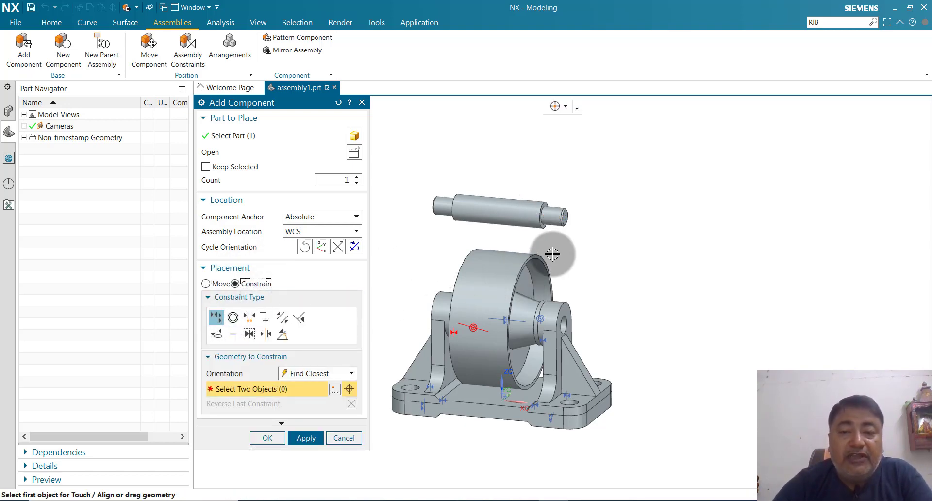
middle_drag(570, 260, 562, 248)
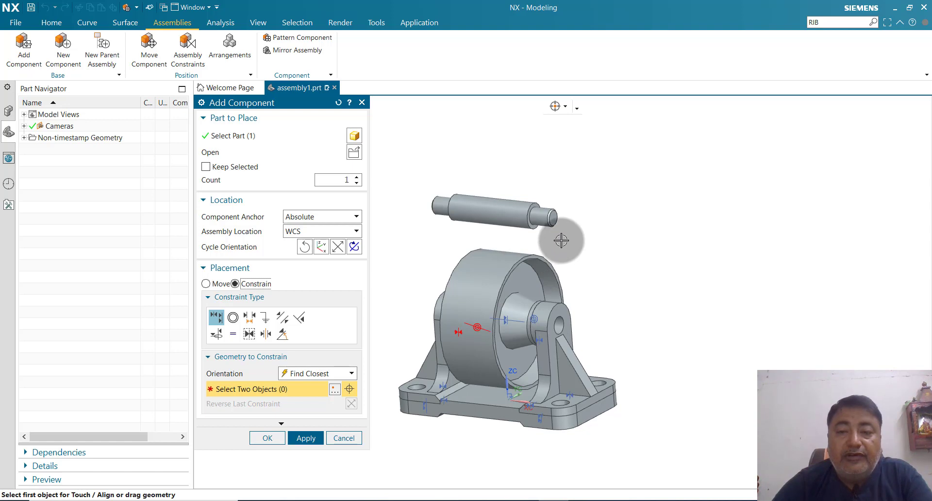
scroll(566, 320, up, 2)
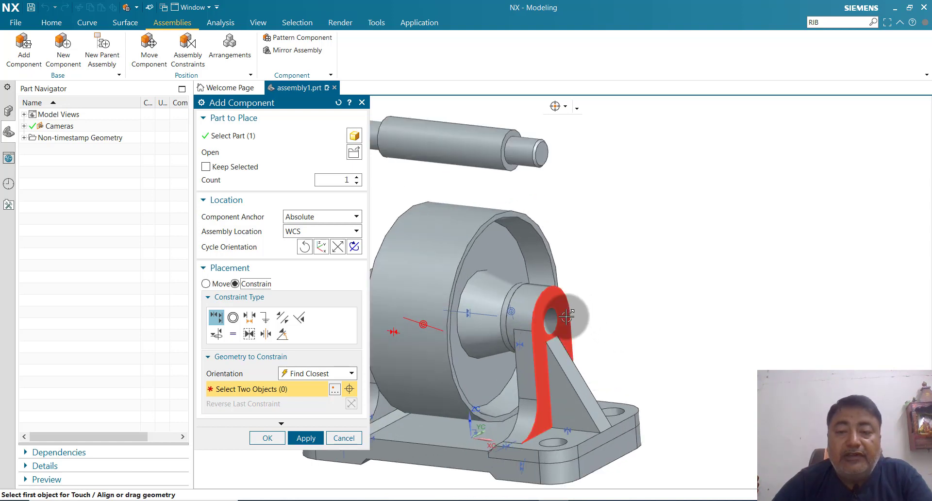
click(567, 316)
click(545, 155)
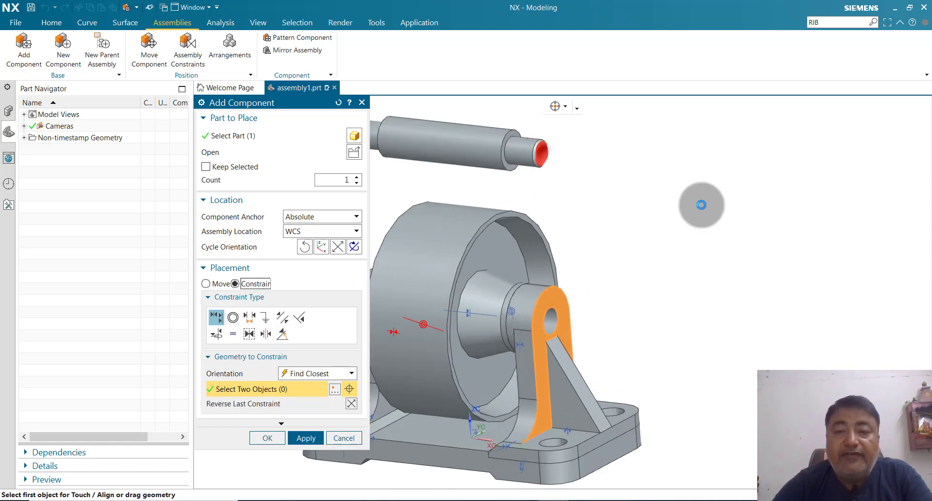
- Constrain the hole edge of the +X side support to the circular edge at the shaft's end with Concentric, and finish adding the shaft
scroll(701, 230, down, 2)
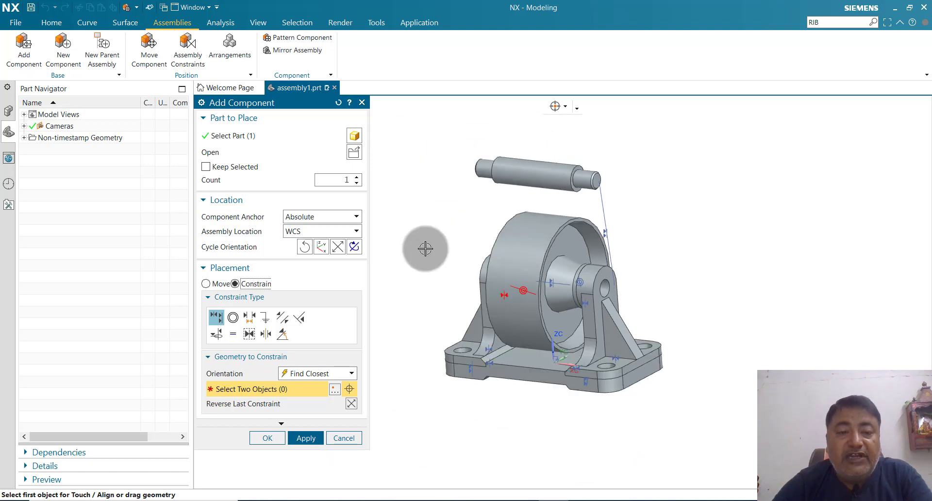
click(233, 318)
scroll(608, 292, up, 2)
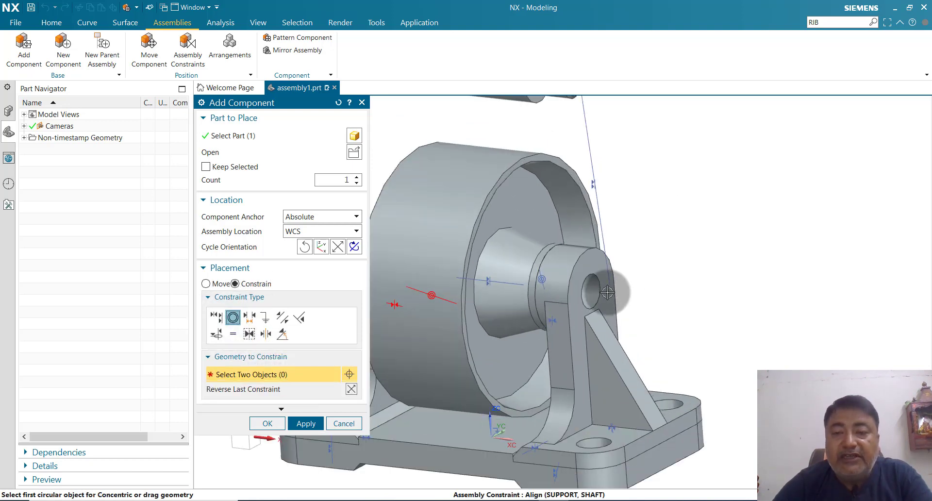
click(603, 297)
scroll(657, 272, down, 3)
scroll(601, 181, up, 3)
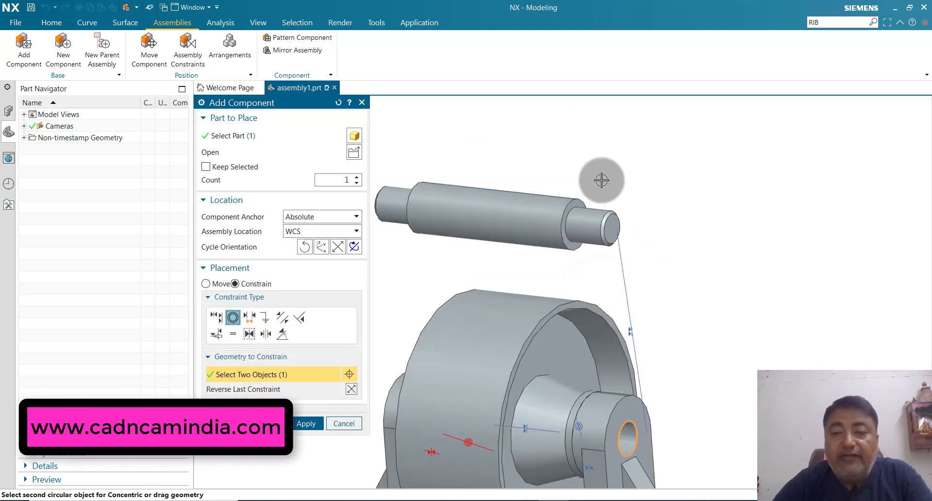
scroll(629, 249, up, 2)
click(602, 238)
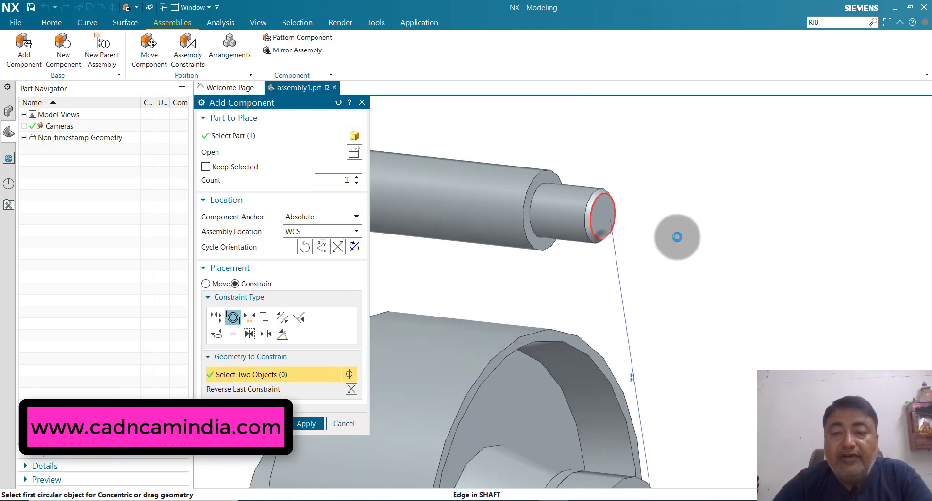
middle_drag(674, 235, 703, 262)
click(297, 424)
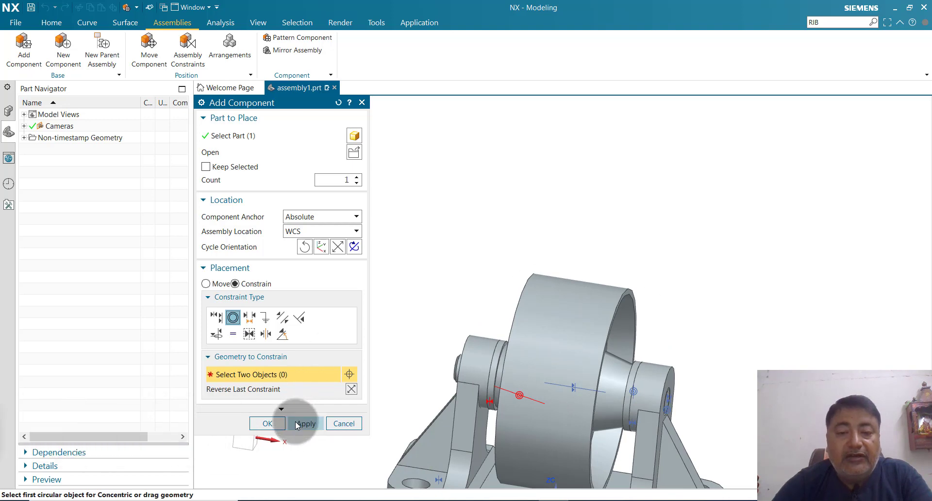
click(281, 423)
- Examine the assembled caster wheel, checking the fit of the shaft, roller, bushes and supports on the base
middle_drag(510, 235, 608, 339)
scroll(608, 342, down, 2)
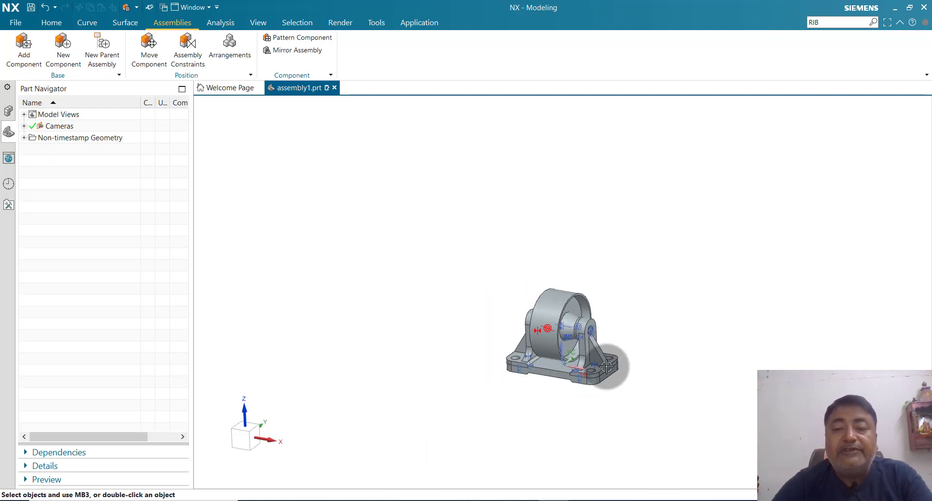
scroll(608, 366, up, 3)
scroll(608, 366, up, 2)
middle_drag(694, 358, 689, 366)
scroll(691, 377, down, 1)
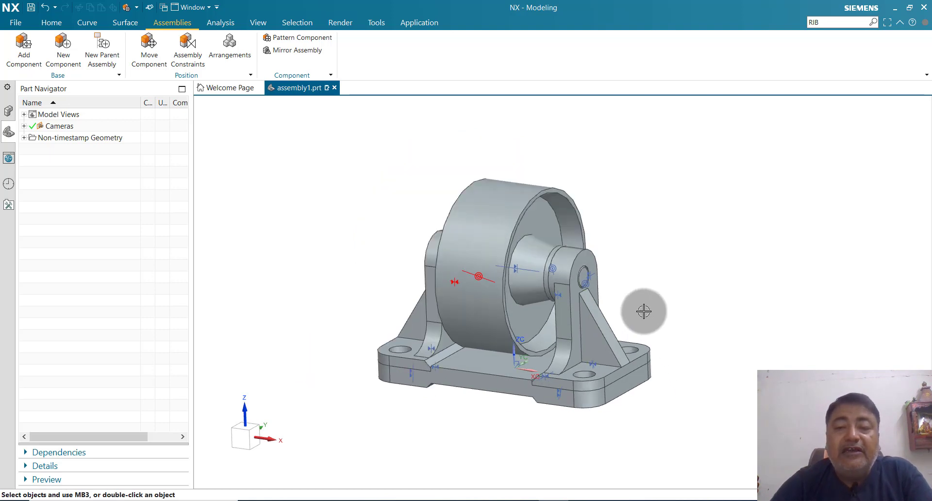
scroll(640, 306, up, 1)
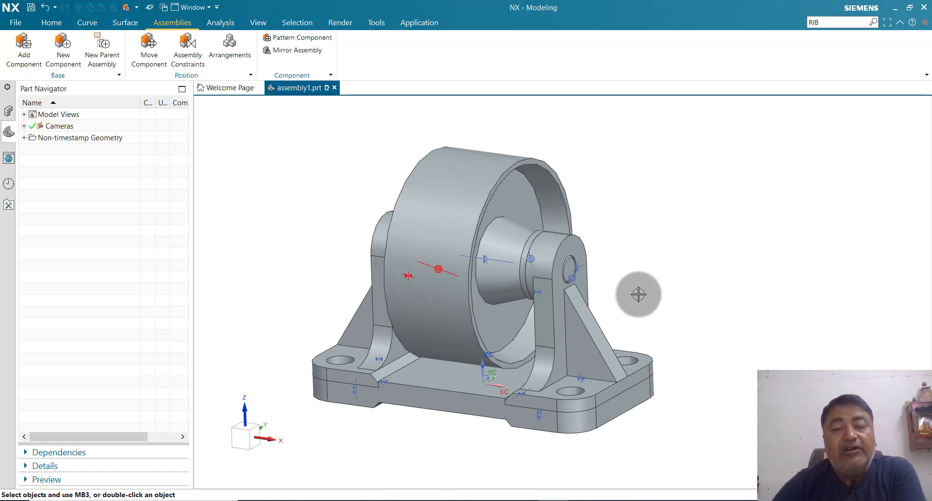
scroll(638, 294, down, 2)
scroll(638, 295, up, 1)
mouse_move(670, 305)
middle_down()
mouse_move(651, 310)
mouse_move(666, 308)
middle_up()
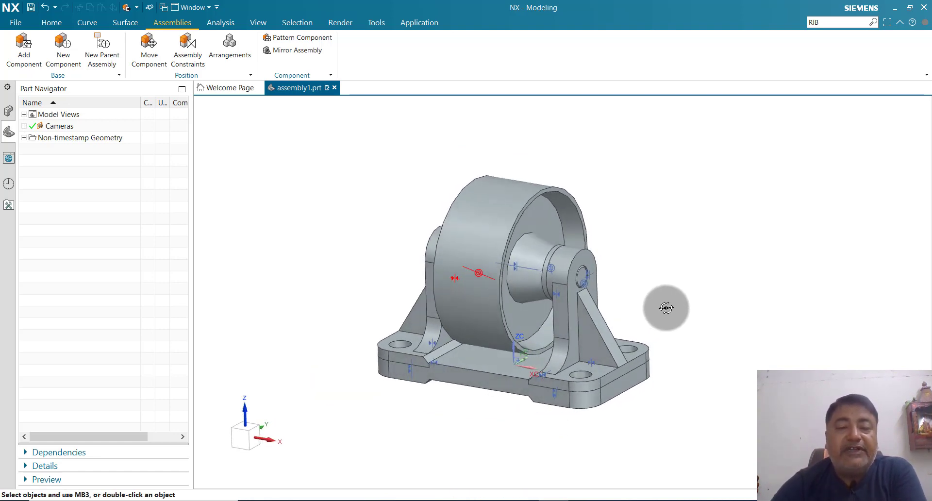
scroll(666, 307, up, 2)
scroll(666, 307, down, 2)
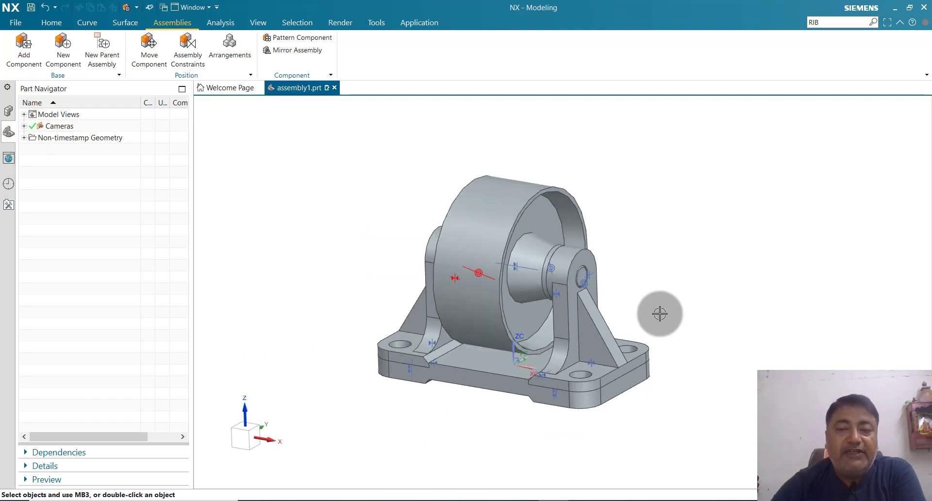